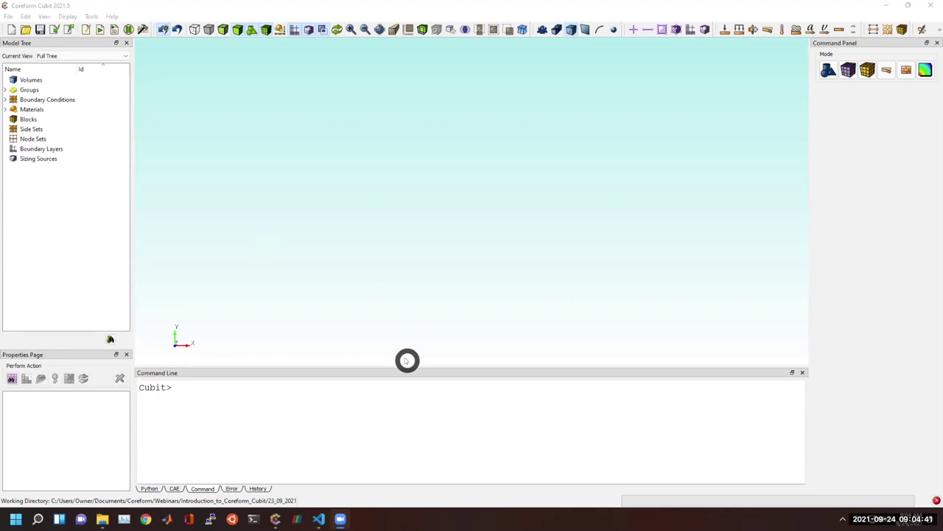
Step: Import heart_volume_1.stl from the geometry folder through the STL Files (*.stl) filter
{"action": "left_click_drag", "start_coordinate": [395, 279], "coordinate": [488, 243]}
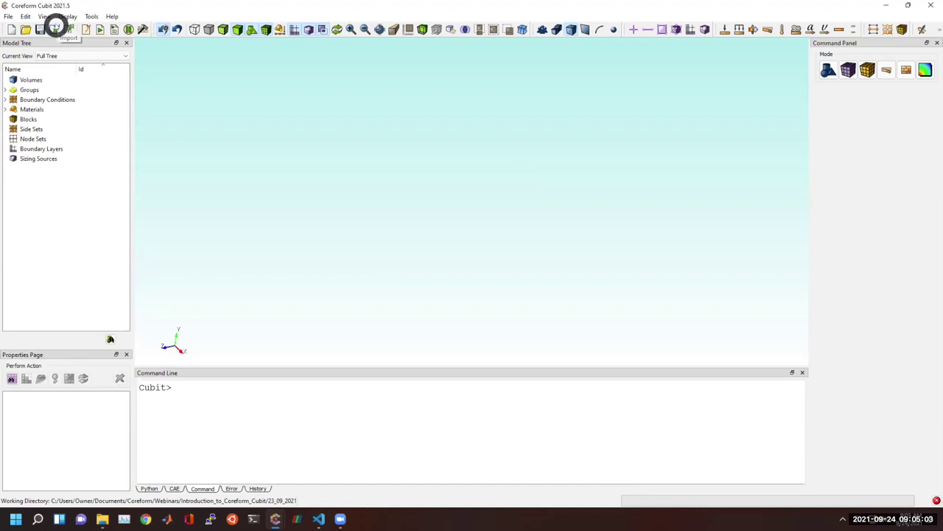
{"action": "left_click", "coordinate": [56, 28]}
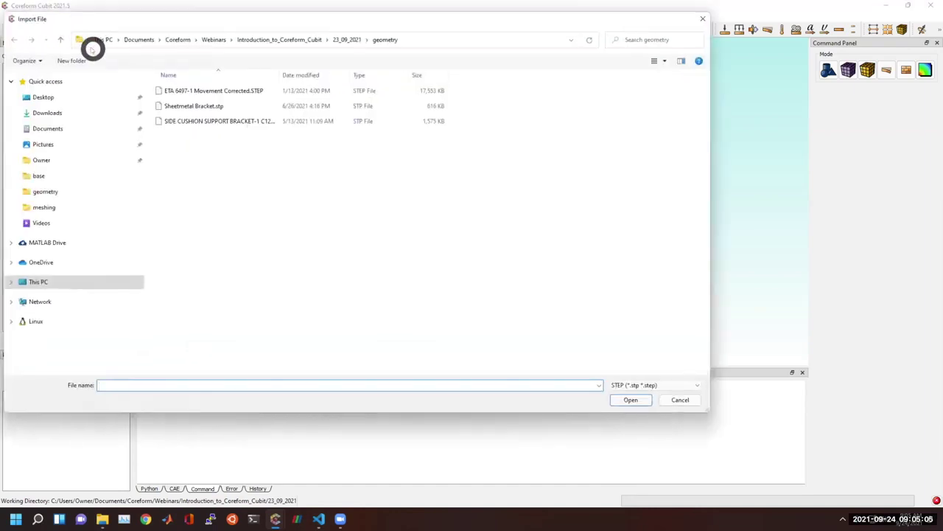
{"action": "left_click", "coordinate": [642, 385]}
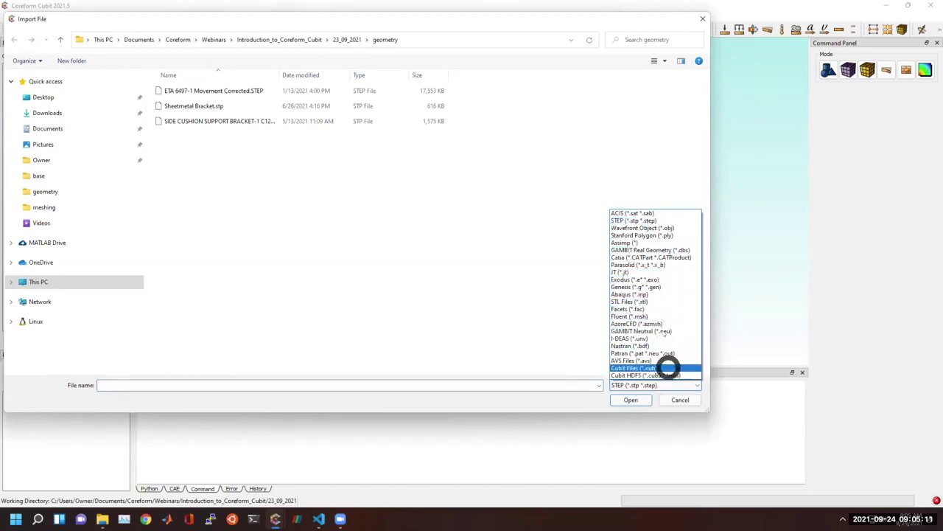
{"action": "left_click", "coordinate": [659, 301]}
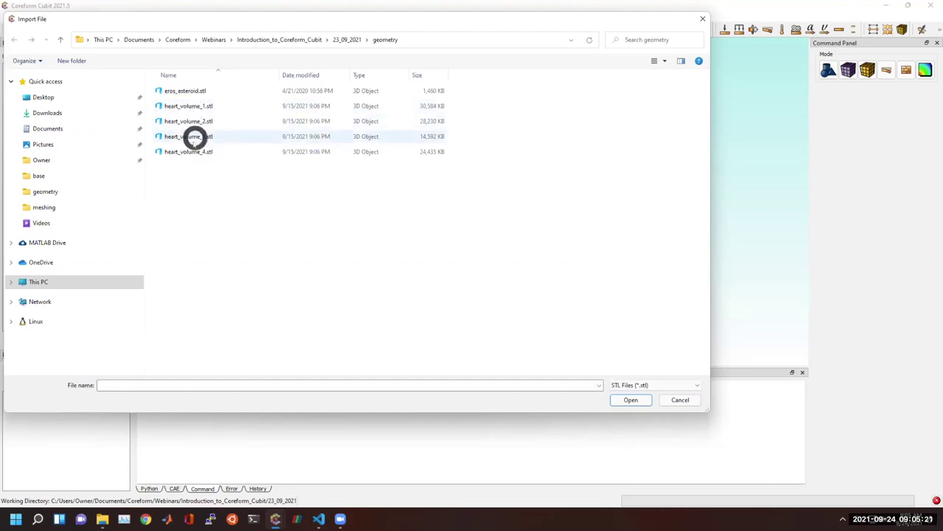
{"action": "double_click", "coordinate": [194, 105]}
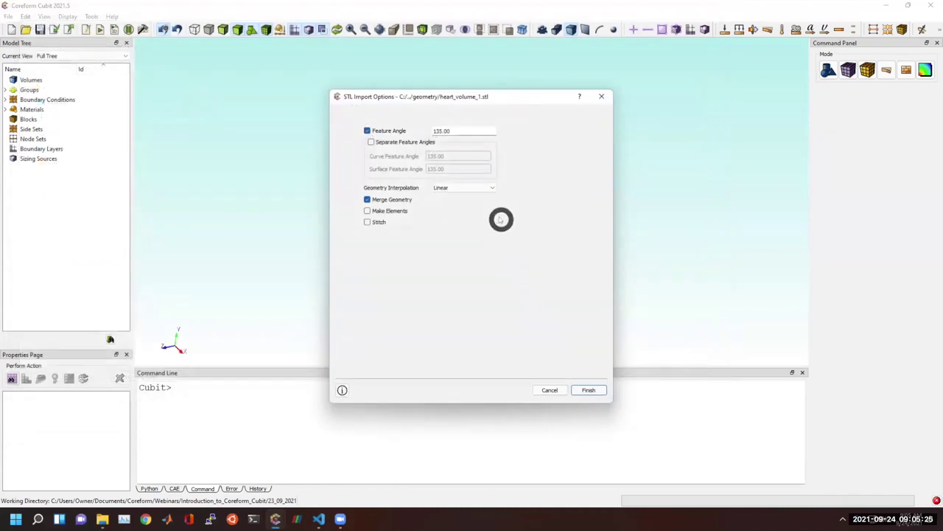
Step: Finish the STL import with feature angle 135.00, Linear interpolation and Make Elements enabled
{"action": "left_click", "coordinate": [452, 133]}
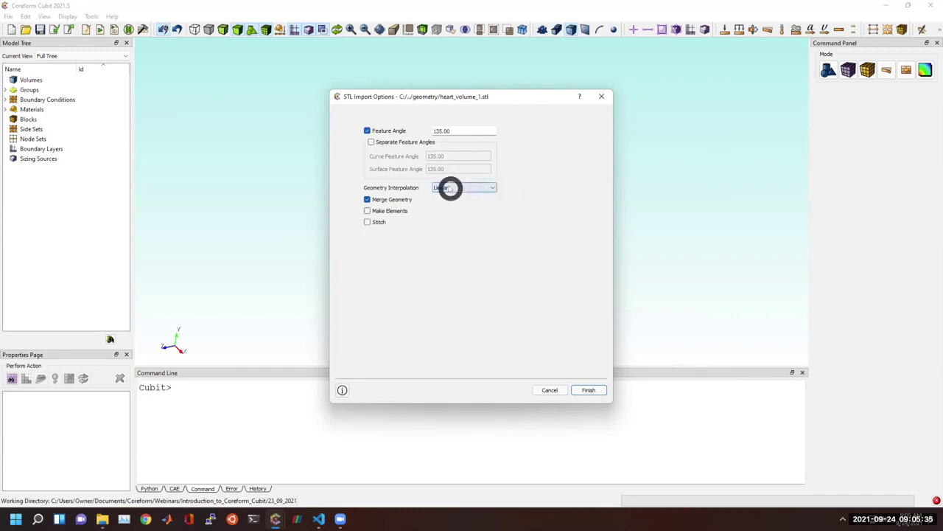
{"action": "left_click", "coordinate": [450, 189]}
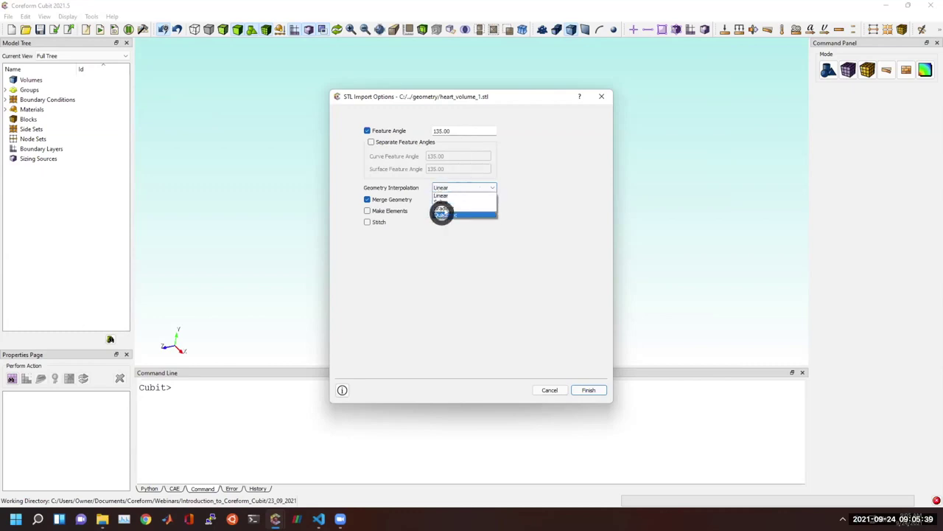
{"action": "left_click", "coordinate": [477, 196]}
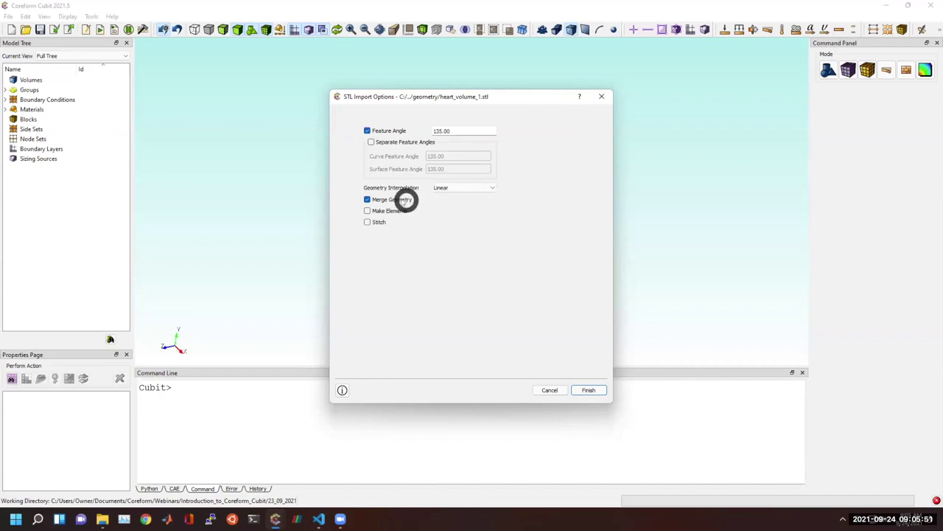
{"action": "left_click", "coordinate": [368, 211]}
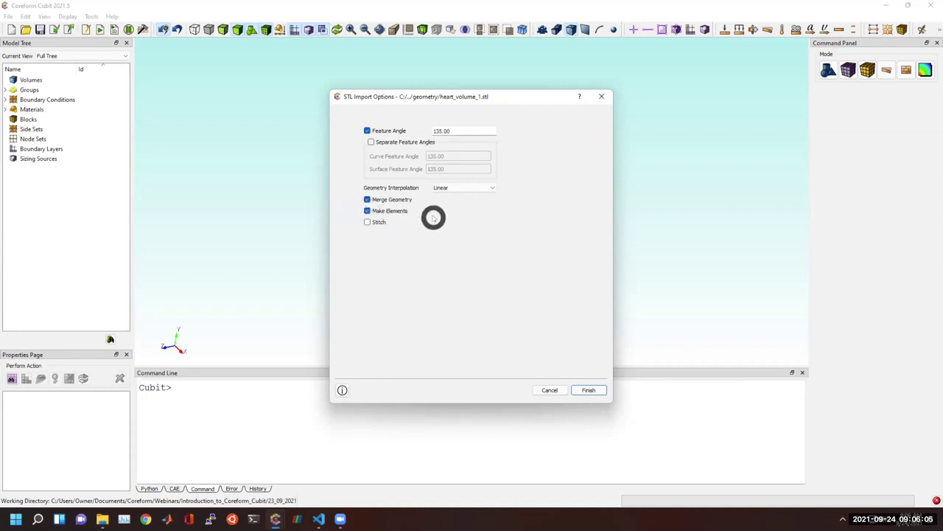
{"action": "left_click", "coordinate": [583, 391]}
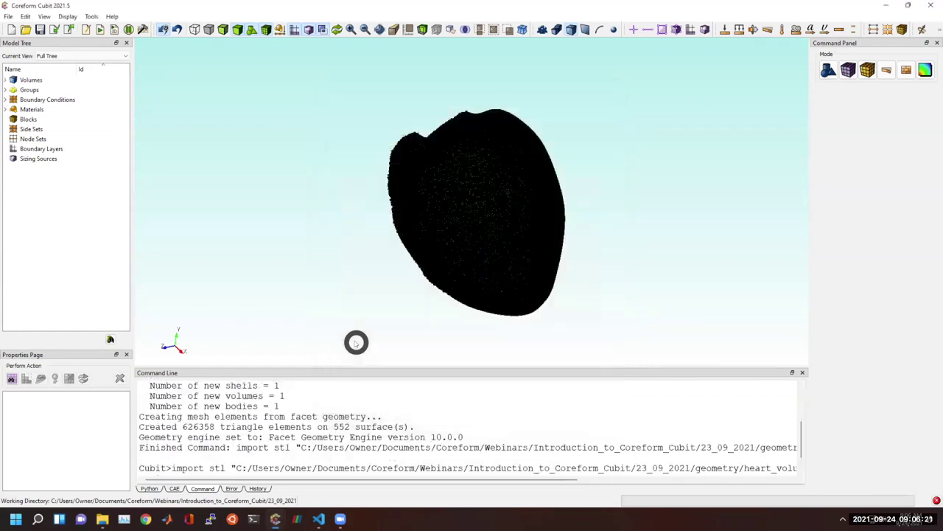
Step: Expand Volume 1 in the Model Tree, hide the mesh and restore the heart's green shading
{"action": "scroll", "coordinate": [522, 159], "scroll_direction": "up", "scroll_amount": 5}
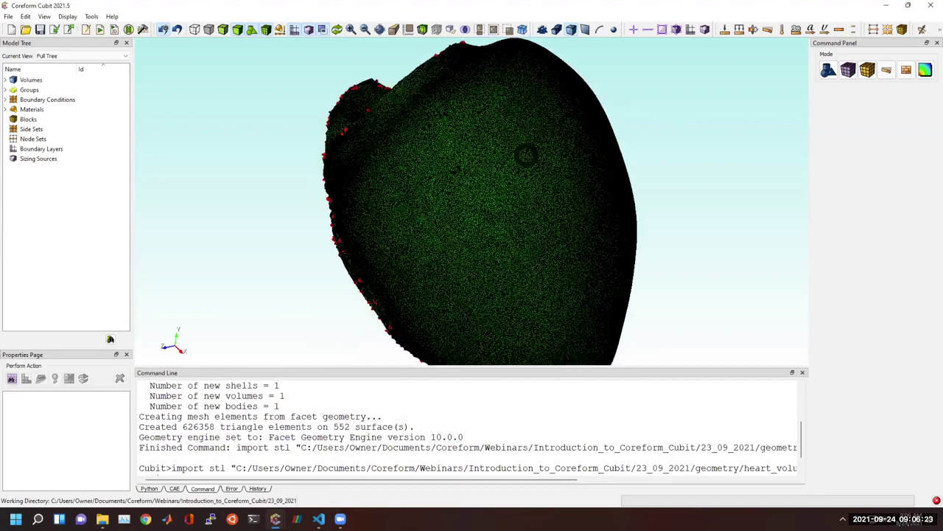
{"action": "scroll", "coordinate": [443, 193], "scroll_direction": "up", "scroll_amount": 3}
{"action": "scroll", "coordinate": [494, 227], "scroll_direction": "up", "scroll_amount": 3}
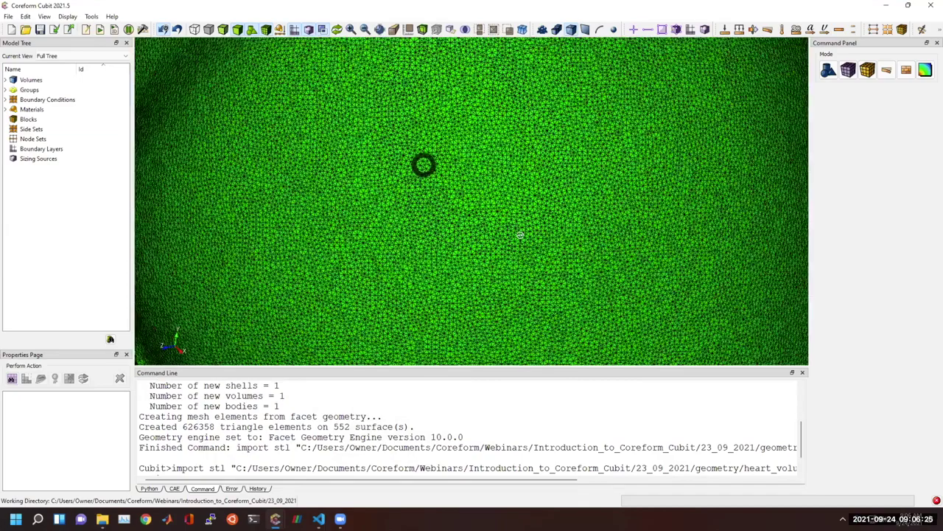
{"action": "scroll", "coordinate": [526, 236], "scroll_direction": "down", "scroll_amount": 2}
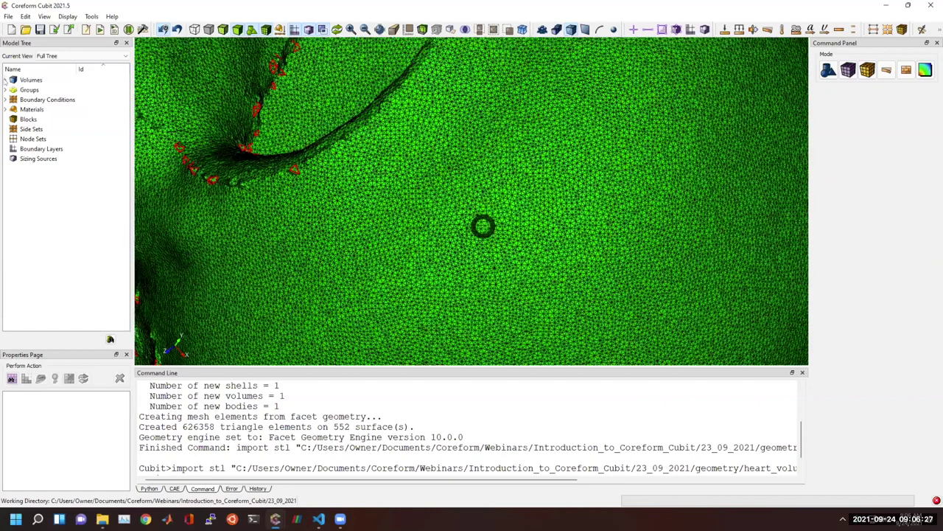
{"action": "double_click", "coordinate": [30, 82]}
{"action": "left_click", "coordinate": [33, 89]}
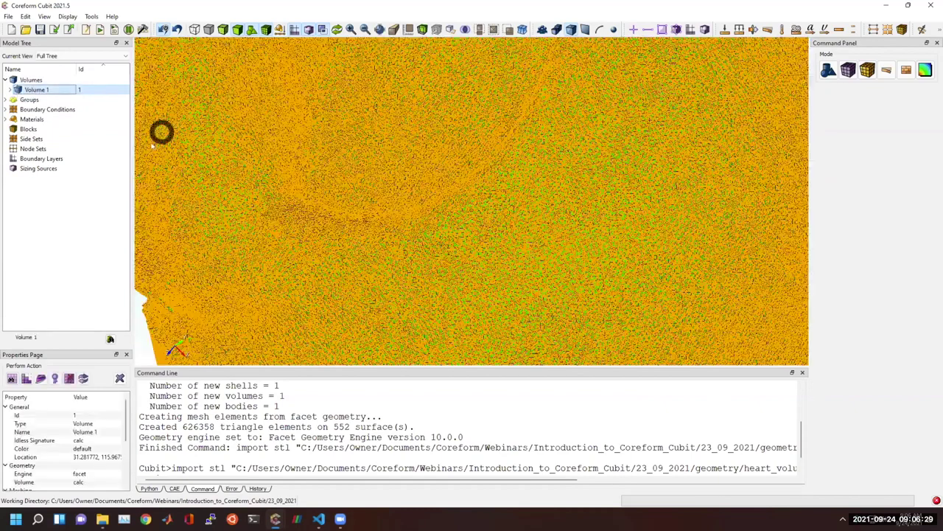
{"action": "left_click", "coordinate": [266, 29]}
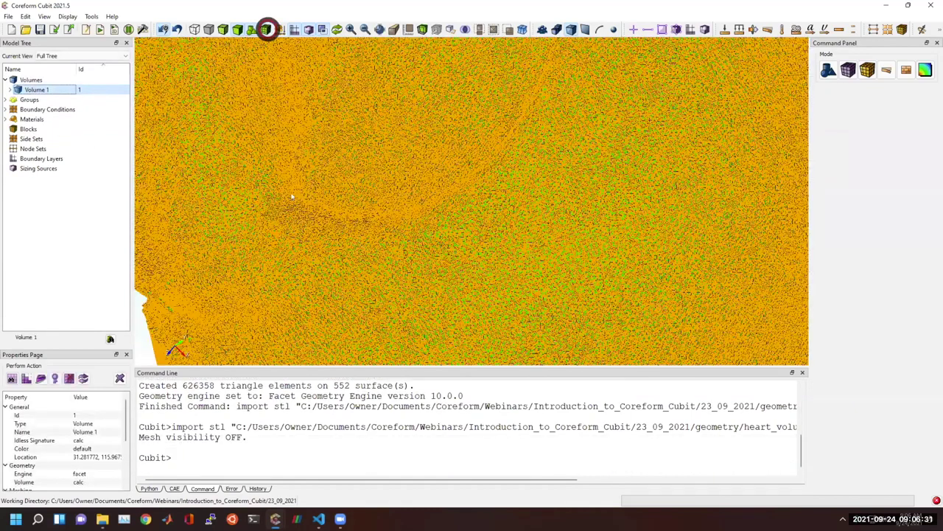
{"action": "scroll", "coordinate": [287, 227], "scroll_direction": "down", "scroll_amount": 5}
{"action": "left_click", "coordinate": [211, 254]}
{"action": "left_click", "coordinate": [224, 236]}
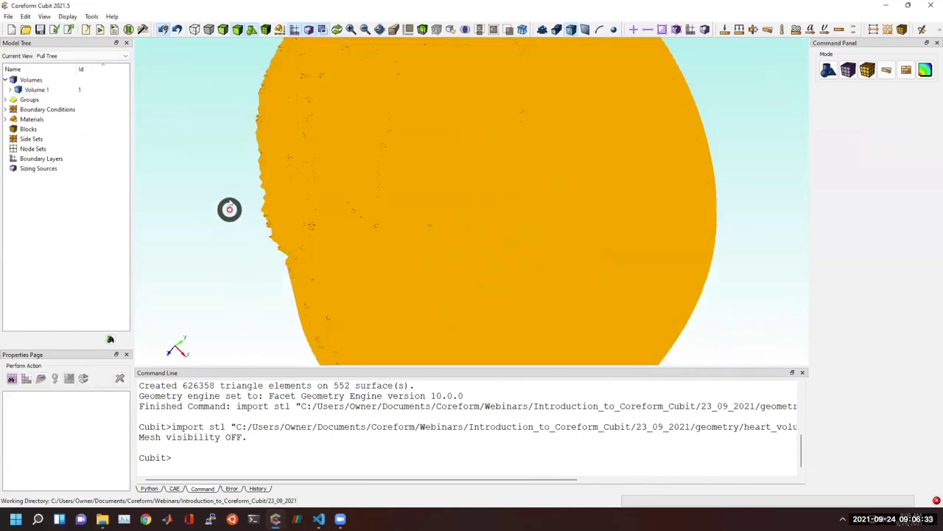
{"action": "right_click", "coordinate": [236, 202]}
{"action": "left_click", "coordinate": [243, 206]}
Step: Rotate the heart, then show only its triangle mesh with geometry visibility off
{"action": "scroll", "coordinate": [342, 248], "scroll_direction": "up", "scroll_amount": 3}
{"action": "left_click_drag", "start_coordinate": [341, 248], "coordinate": [474, 128]}
{"action": "left_click_drag", "start_coordinate": [331, 246], "coordinate": [529, 190]}
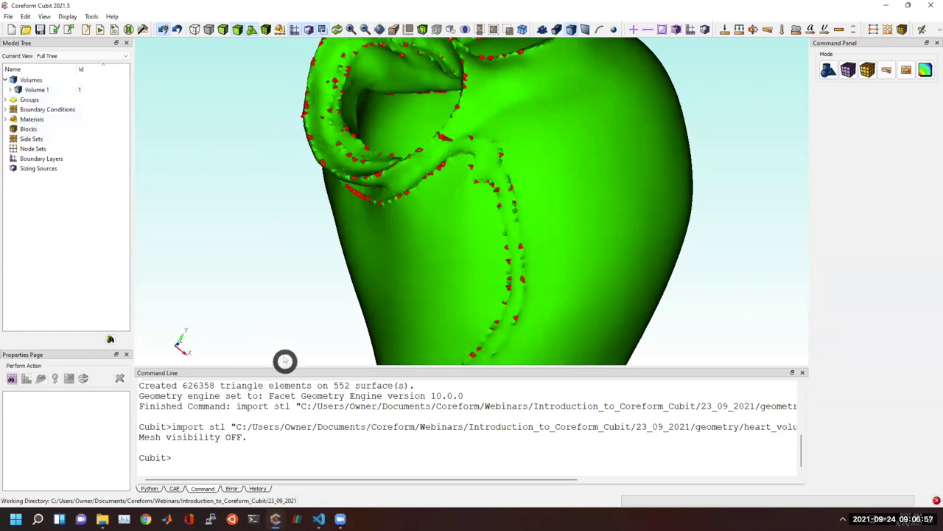
{"action": "left_click_drag", "start_coordinate": [243, 367], "coordinate": [247, 333]}
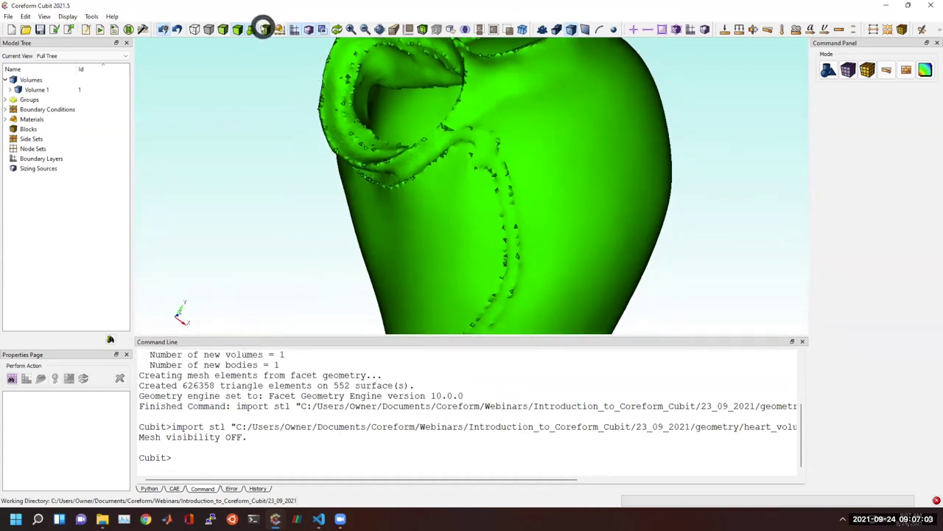
{"action": "left_click", "coordinate": [266, 29]}
{"action": "left_click", "coordinate": [253, 30]}
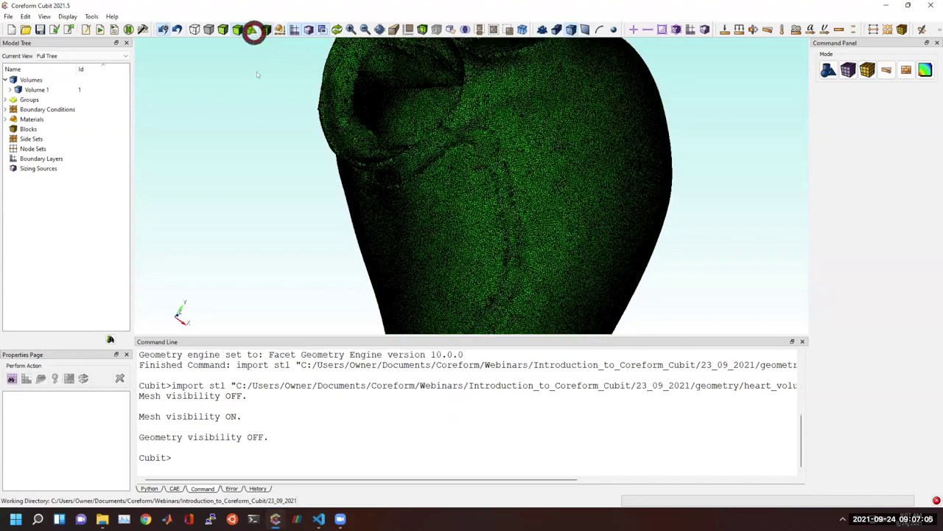
{"action": "right_click", "coordinate": [284, 109]}
{"action": "left_click", "coordinate": [291, 116]}
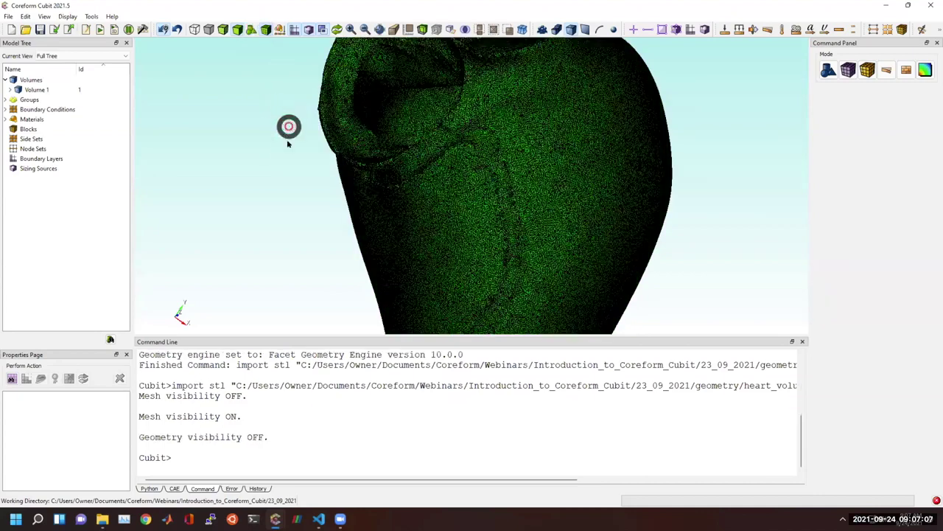
{"action": "scroll", "coordinate": [370, 221], "scroll_direction": "up", "scroll_amount": 5}
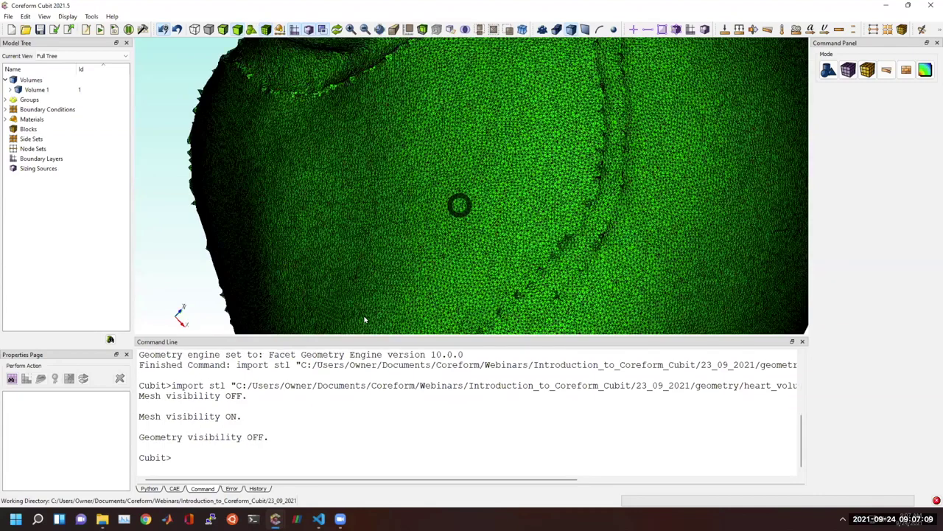
{"action": "left_click", "coordinate": [319, 458]}
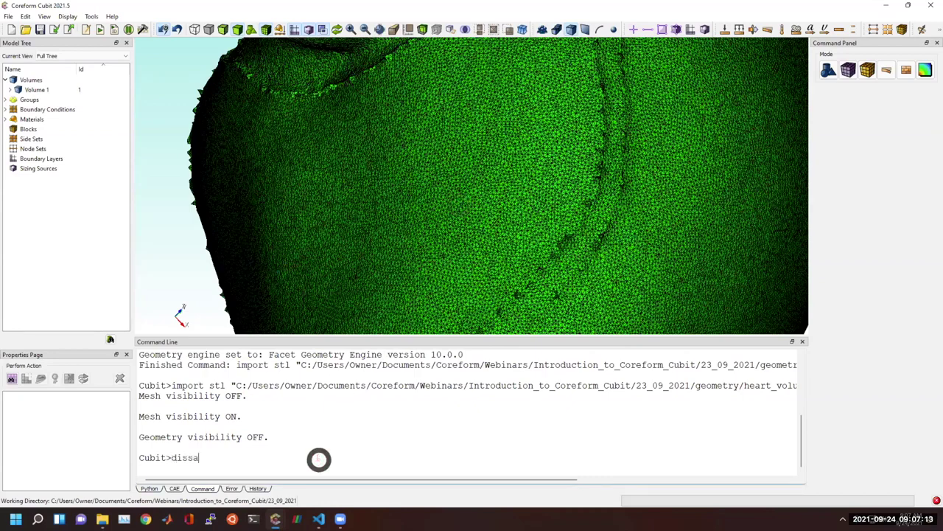
Step: Enter 'disassociate' with Tab completion, fix the spelling and display its mesh syntax hint
{"action": "type", "text": "dissa"}
{"action": "key", "text": "Tab"}
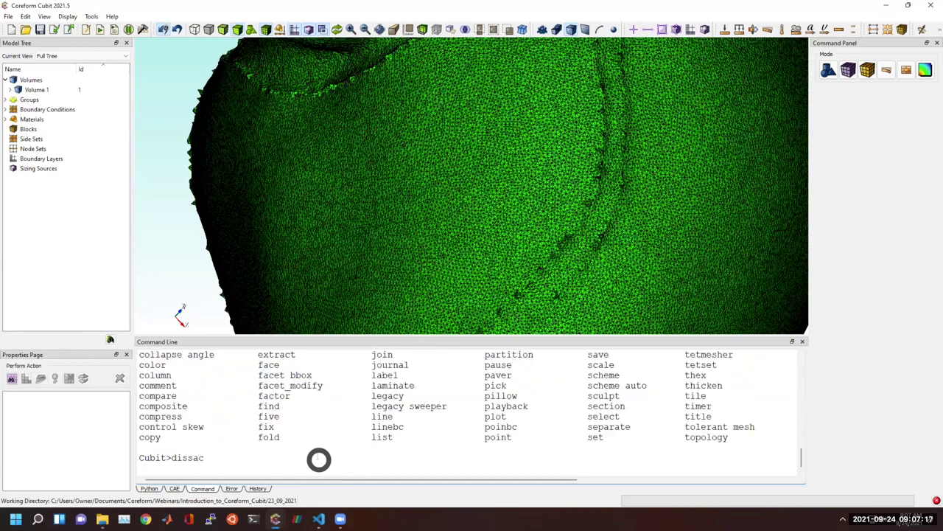
{"action": "type", "text": "ssociate"}
{"action": "left_click", "coordinate": [298, 333]}
{"action": "left_click_drag", "start_coordinate": [299, 333], "coordinate": [304, 284]}
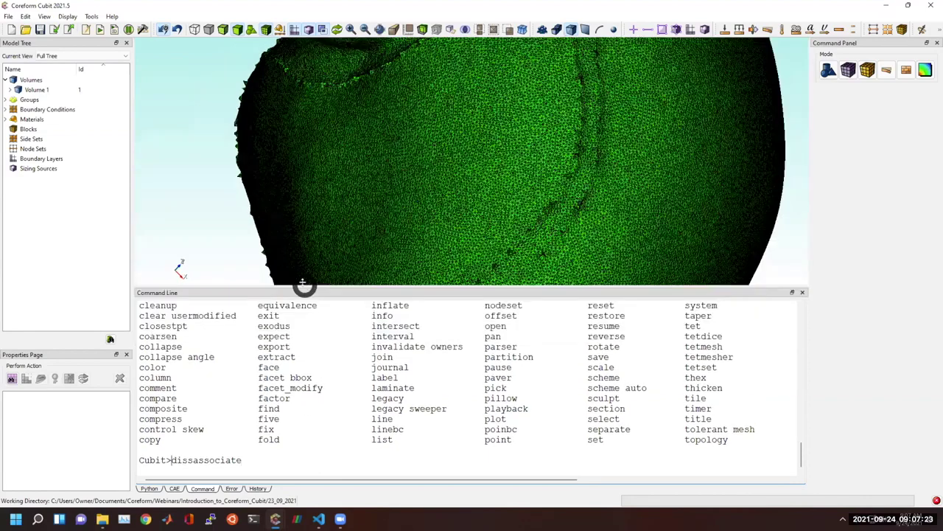
{"action": "key", "text": "Left"}
{"action": "key", "text": "Left"}
{"action": "key", "text": "Left"}
{"action": "key", "text": "Left"}
{"action": "key", "text": "Left"}
{"action": "key", "text": "Left"}
{"action": "key", "text": "Left"}
{"action": "key", "text": "Left"}
{"action": "key", "text": "Left"}
{"action": "key", "text": "BackSpace"}
{"action": "key", "text": "Tab"}
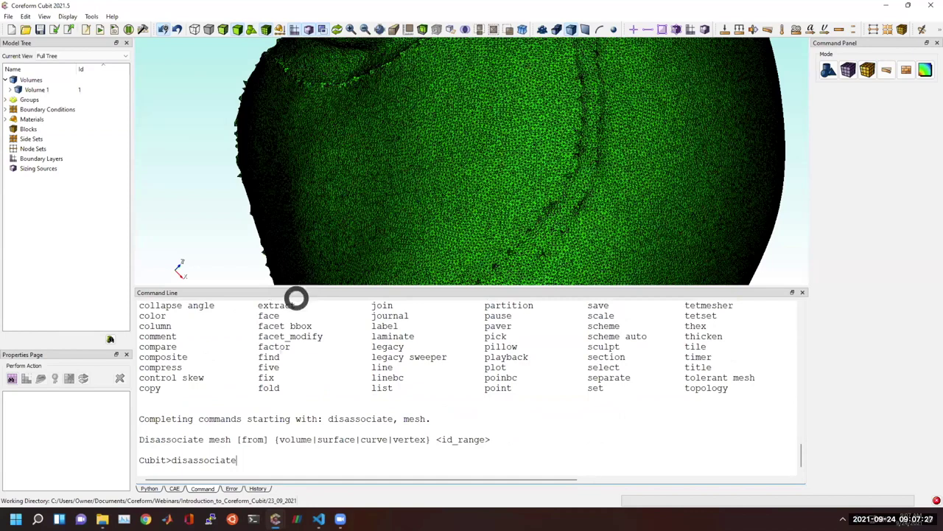
{"action": "left_click", "coordinate": [27, 516]}
Step: Launch the On-Screen Keyboard via 'osk' and return to the disassociate prompt
{"action": "type", "text": "osk"}
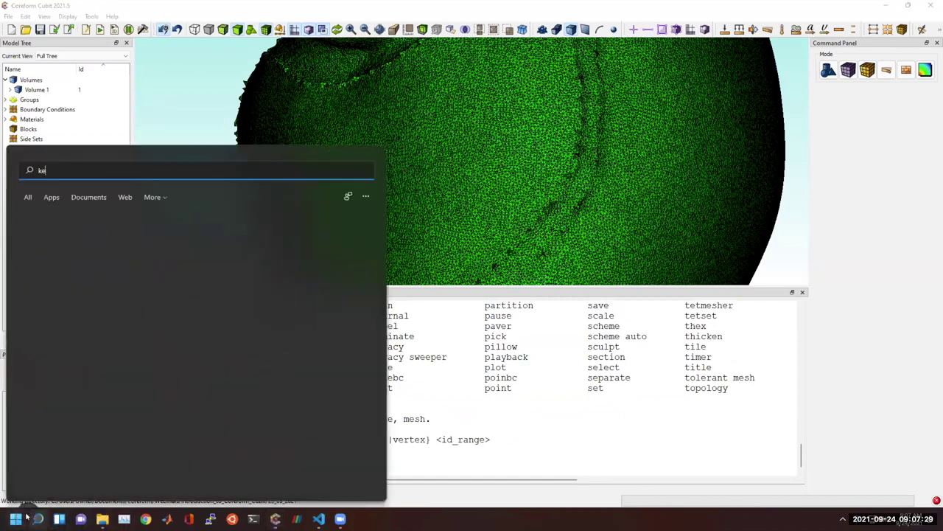
{"action": "key", "text": "Return"}
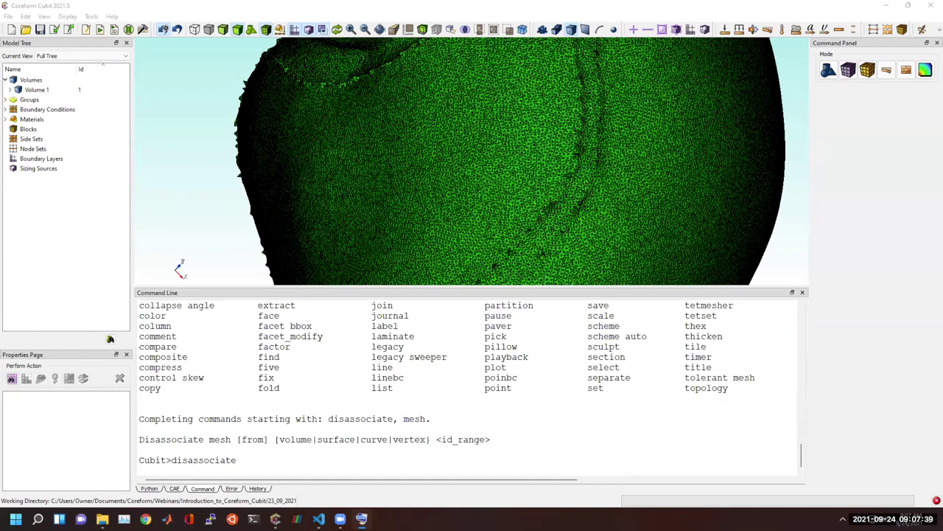
{"action": "scroll", "coordinate": [249, 381], "scroll_direction": "up", "scroll_amount": 10}
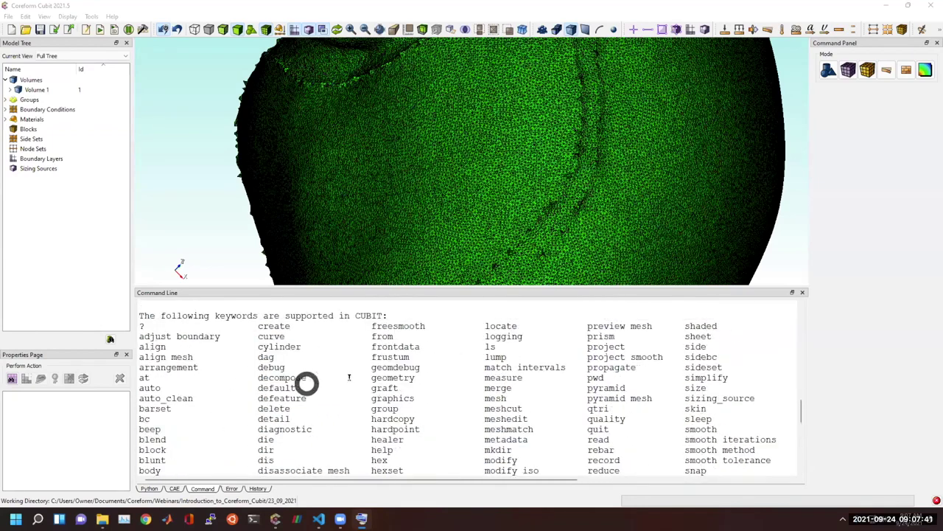
{"action": "scroll", "coordinate": [400, 358], "scroll_direction": "down", "scroll_amount": 8}
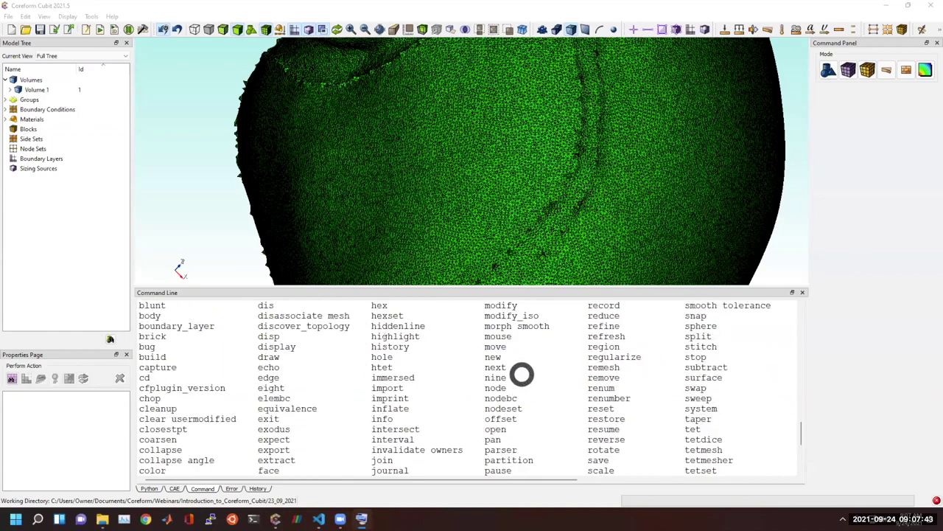
{"action": "scroll", "coordinate": [458, 378], "scroll_direction": "down", "scroll_amount": 1}
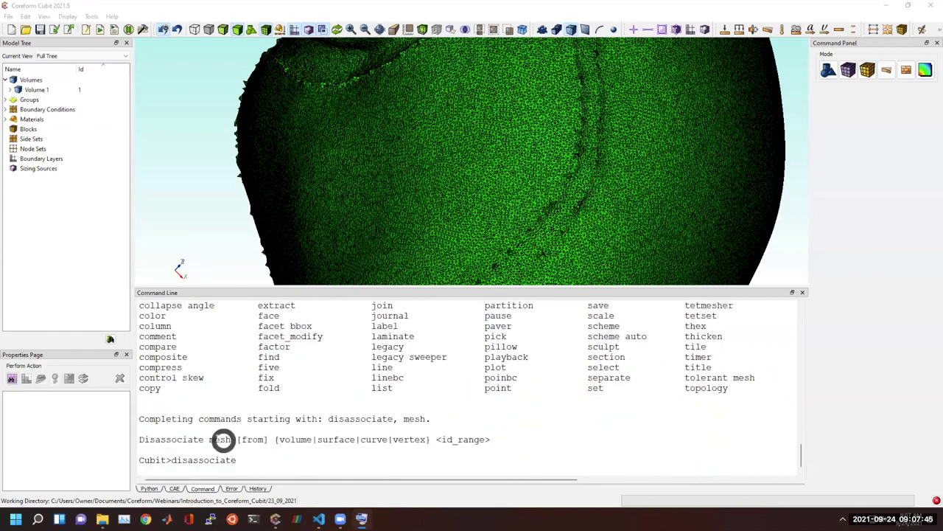
{"action": "left_click", "coordinate": [220, 458]}
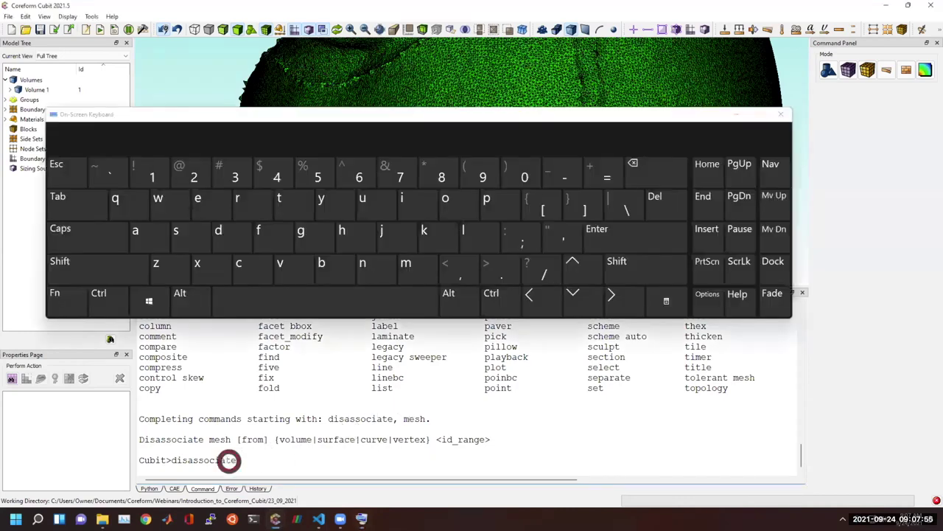
Step: Show the disassociate completion help with '?', then clear the console
{"action": "left_click", "coordinate": [267, 461]}
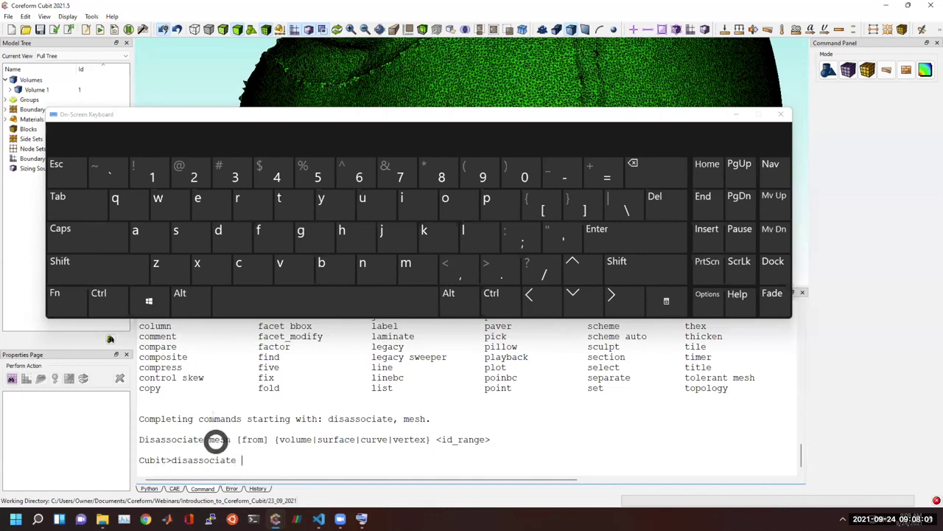
{"action": "left_click", "coordinate": [83, 278]}
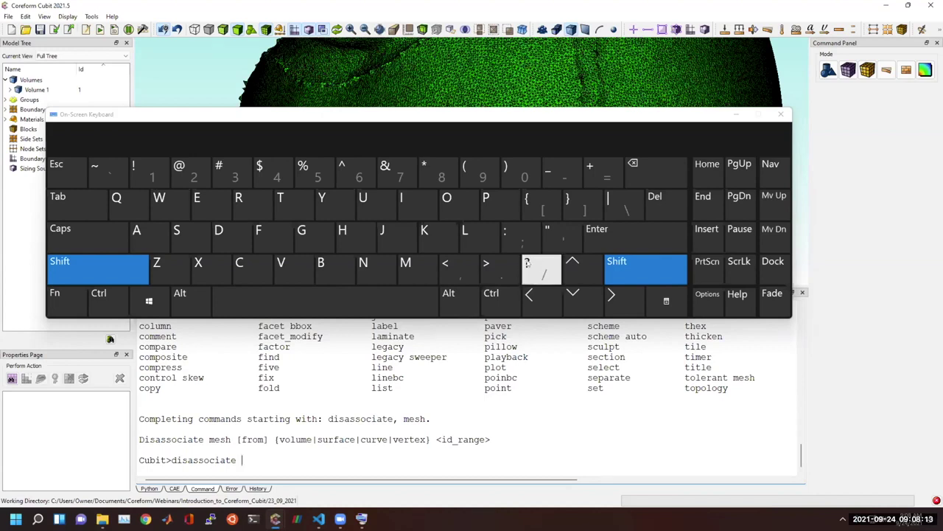
{"action": "left_click", "coordinate": [527, 263]}
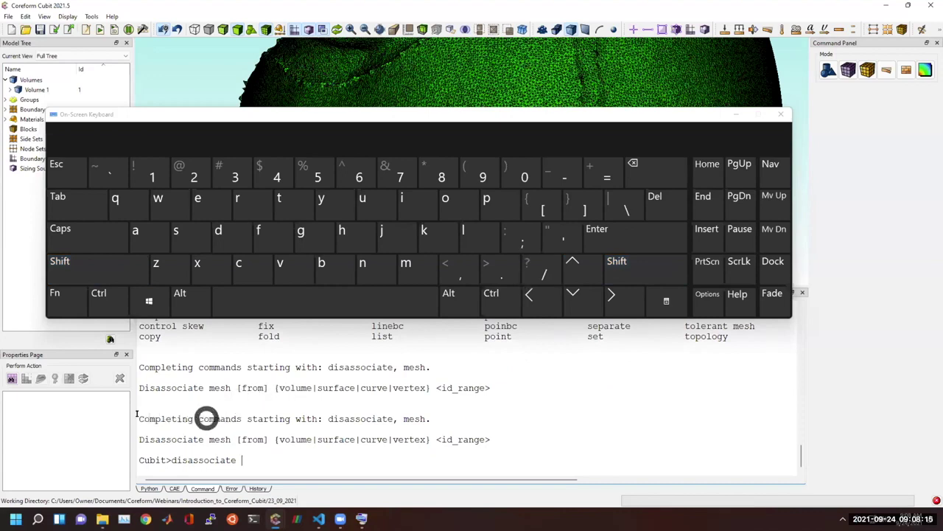
{"action": "right_click", "coordinate": [308, 445]}
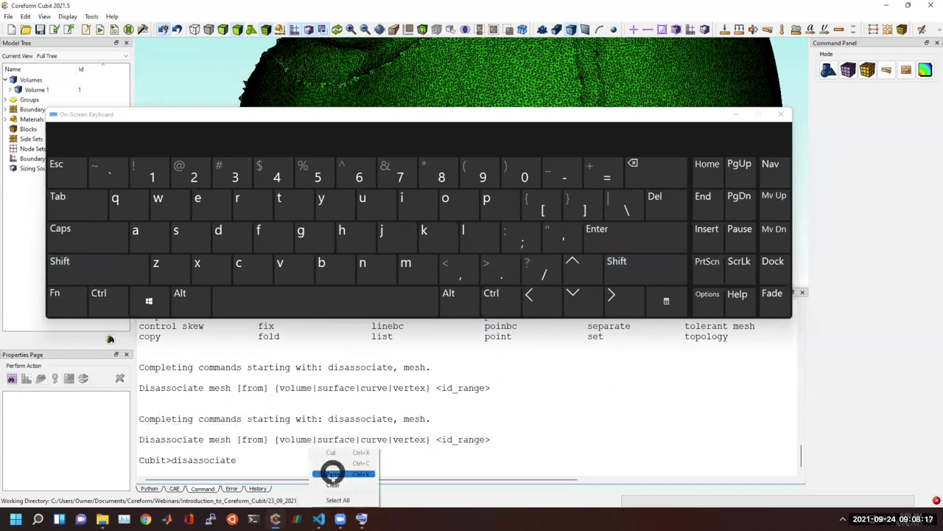
{"action": "left_click", "coordinate": [333, 485]}
Step: Type 'disas?' to list the disassociate mesh completions, then delete the partial text
{"action": "left_click_drag", "start_coordinate": [322, 120], "coordinate": [330, 72]}
{"action": "left_click", "coordinate": [263, 305]}
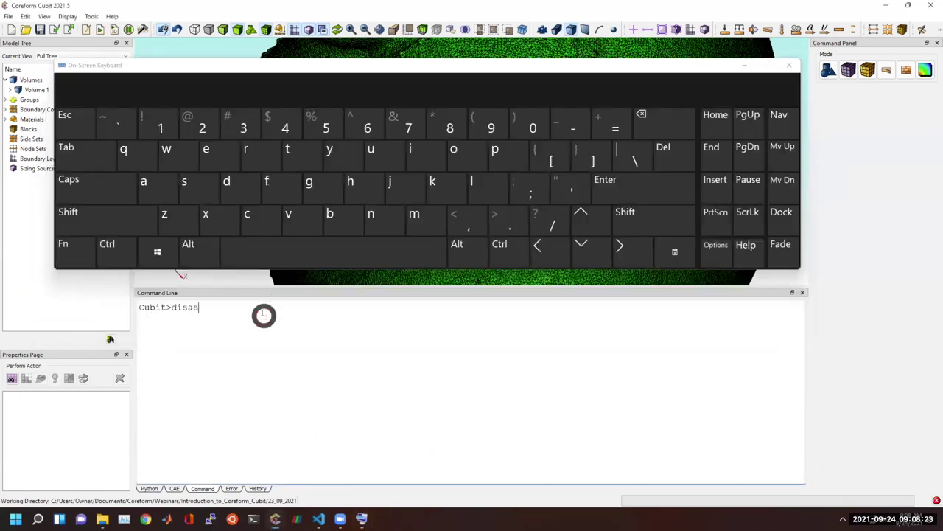
{"action": "type", "text": "disas"}
{"action": "left_click", "coordinate": [652, 219]}
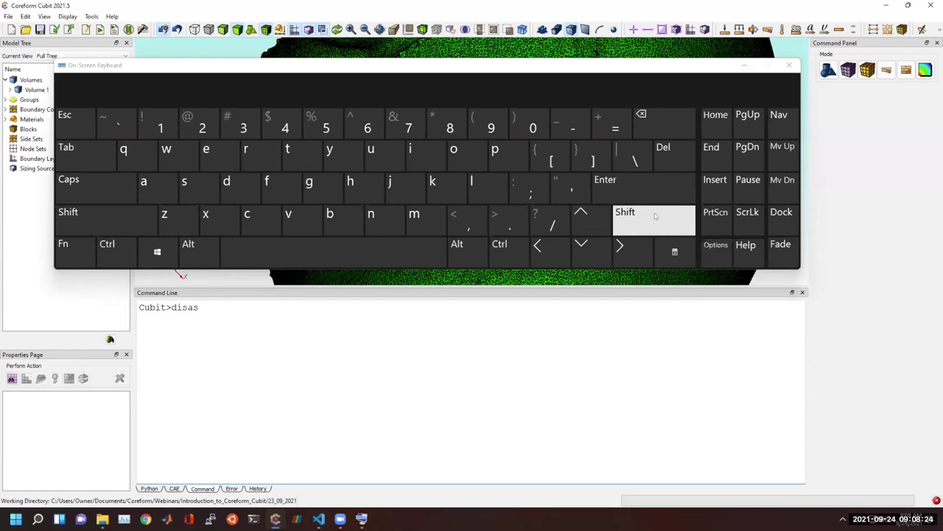
{"action": "left_click", "coordinate": [546, 219]}
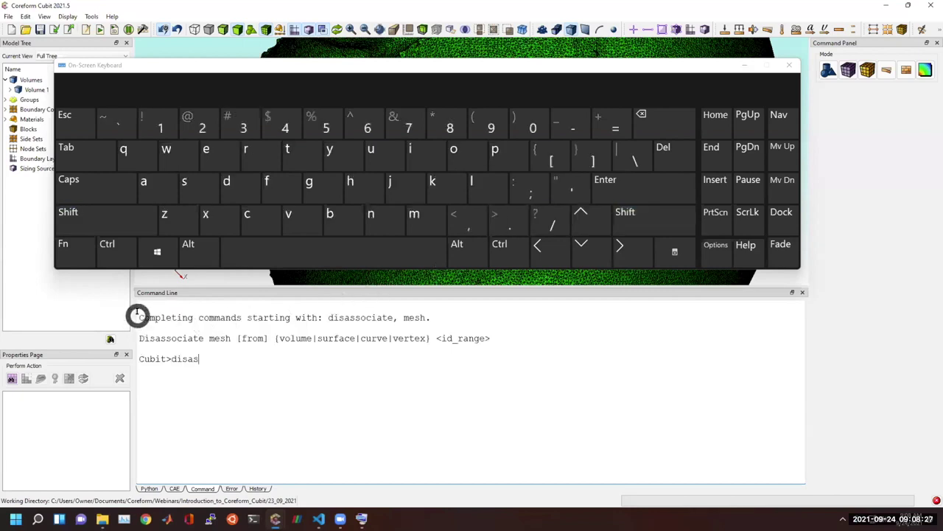
{"action": "left_click_drag", "start_coordinate": [139, 316], "coordinate": [488, 343]}
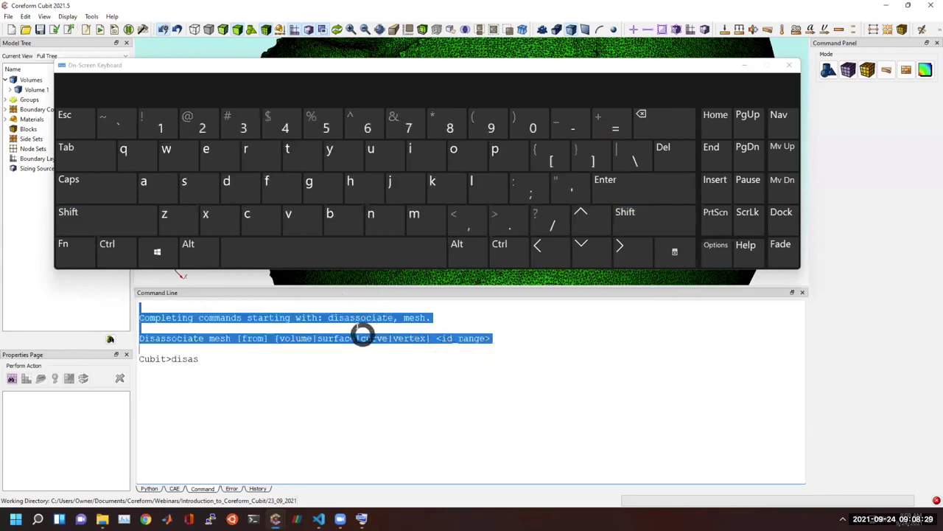
{"action": "left_click", "coordinate": [247, 372]}
{"action": "key", "text": "shift+Home"}
{"action": "key", "text": "BackSpace"}
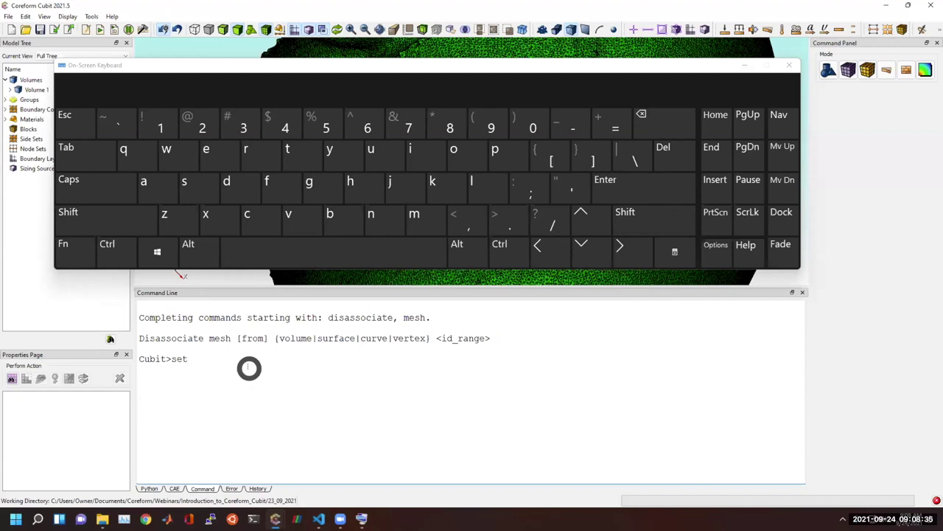
Step: List all set command options with 'set ?', close the On-Screen Keyboard and erase 'set'
{"action": "type", "text": "set"}
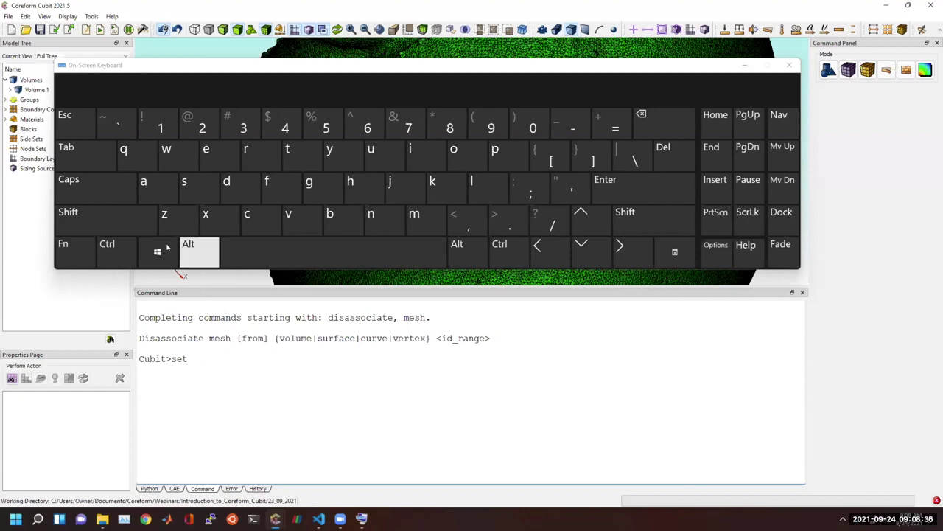
{"action": "left_click", "coordinate": [118, 219]}
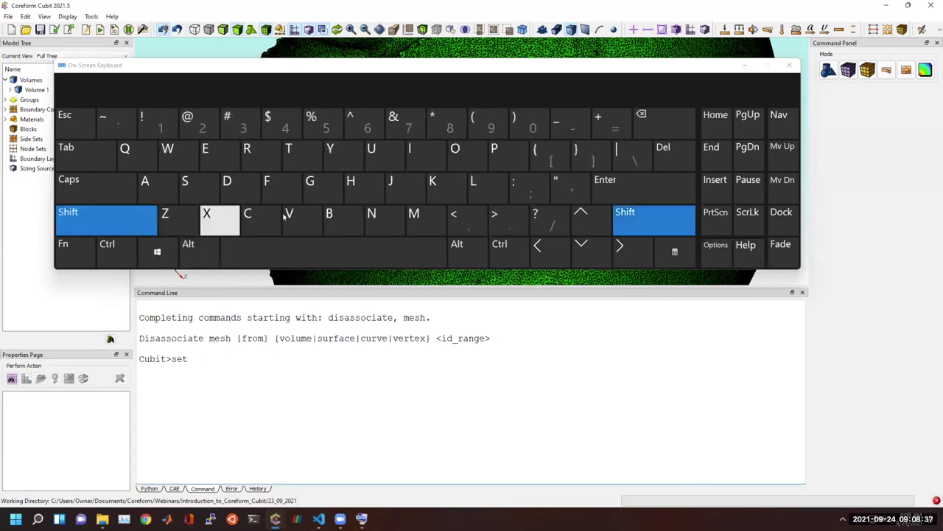
{"action": "left_click", "coordinate": [535, 214]}
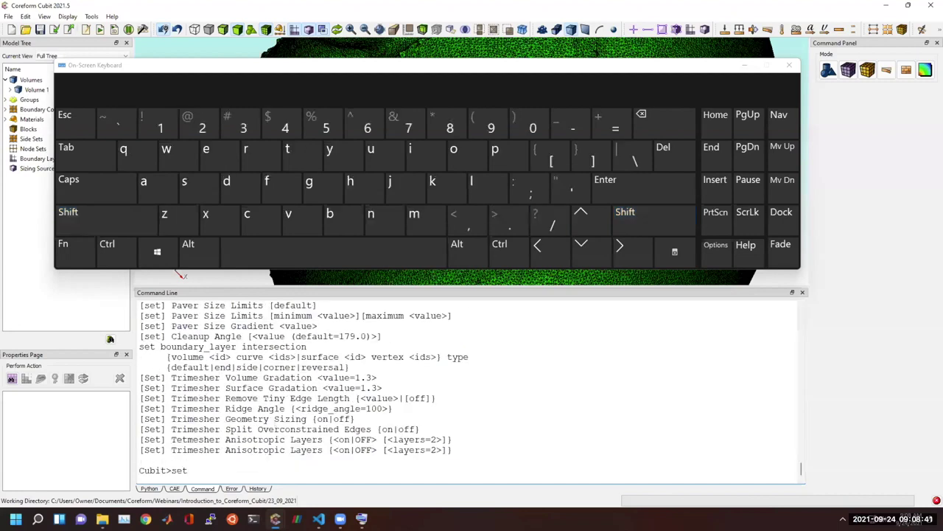
{"action": "scroll", "coordinate": [202, 421], "scroll_direction": "up", "scroll_amount": 7}
{"action": "scroll", "coordinate": [203, 398], "scroll_direction": "up", "scroll_amount": 10}
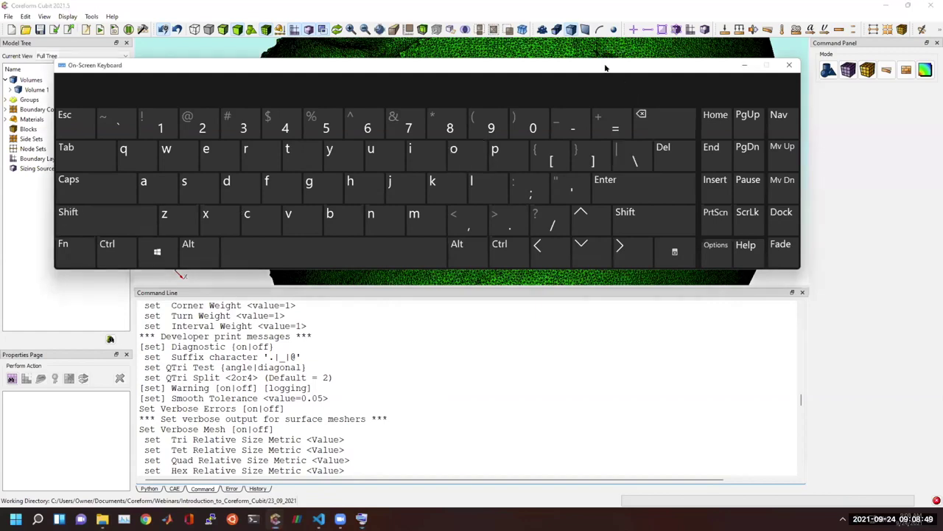
{"action": "left_click", "coordinate": [788, 65]}
{"action": "scroll", "coordinate": [317, 453], "scroll_direction": "down", "scroll_amount": 20}
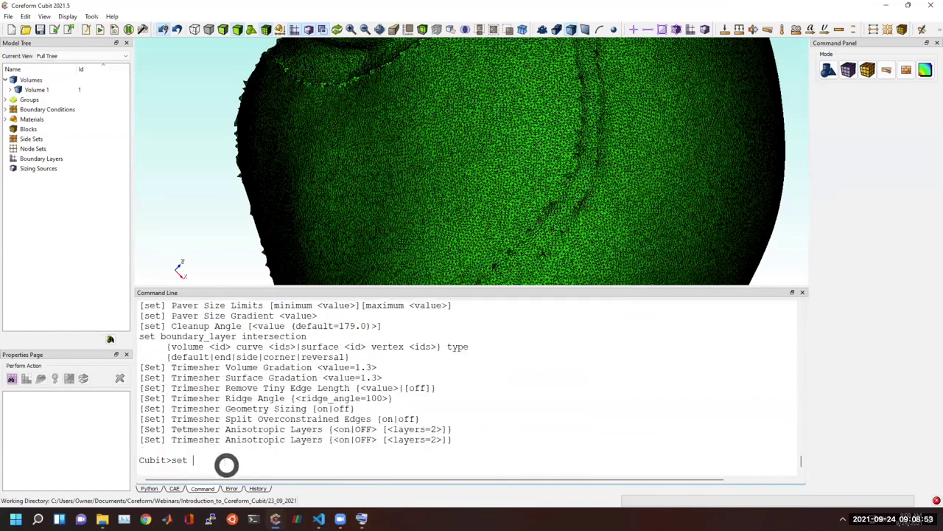
{"action": "double_click", "coordinate": [227, 465]}
{"action": "key", "text": "BackSpace"}
Step: Clear the console and run 'disassociate mesh from volume 1'
{"action": "right_click", "coordinate": [226, 465]}
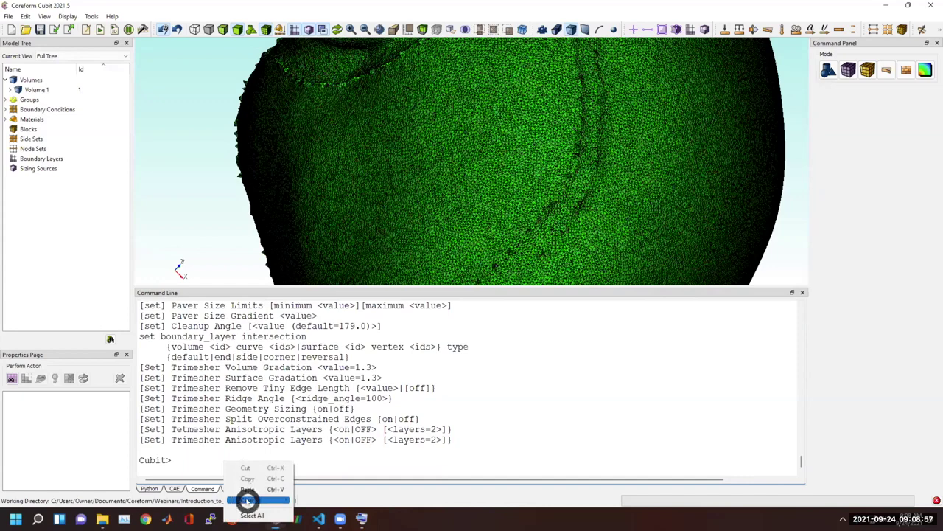
{"action": "left_click", "coordinate": [247, 501]}
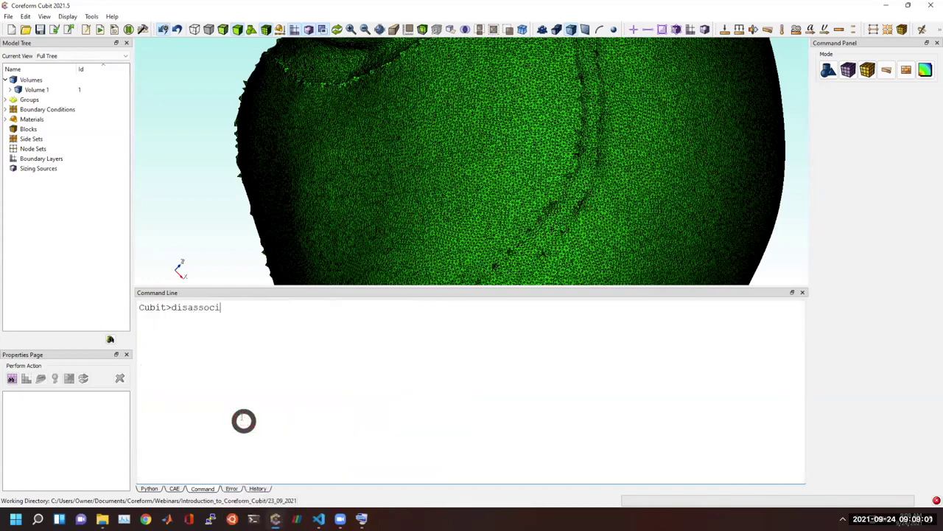
{"action": "key", "text": "Tab"}
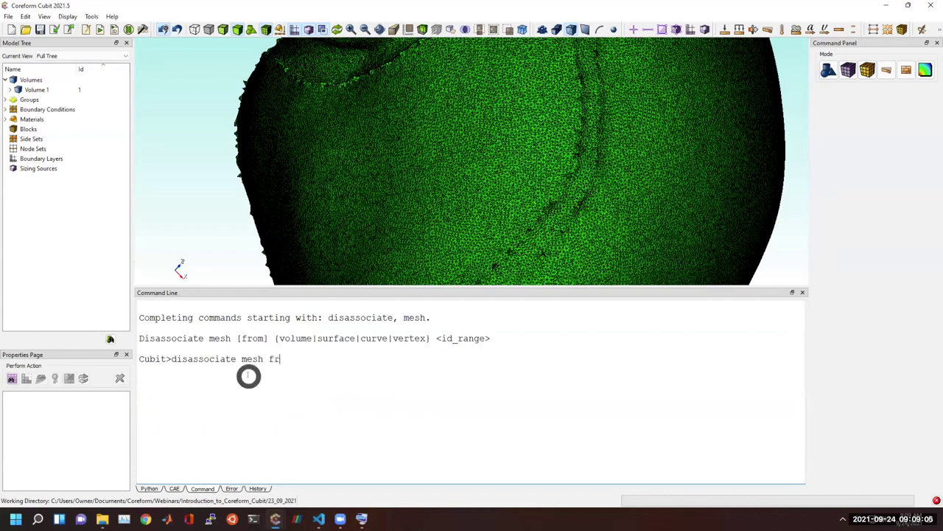
{"action": "left_click", "coordinate": [10, 89]}
{"action": "left_click", "coordinate": [10, 89]}
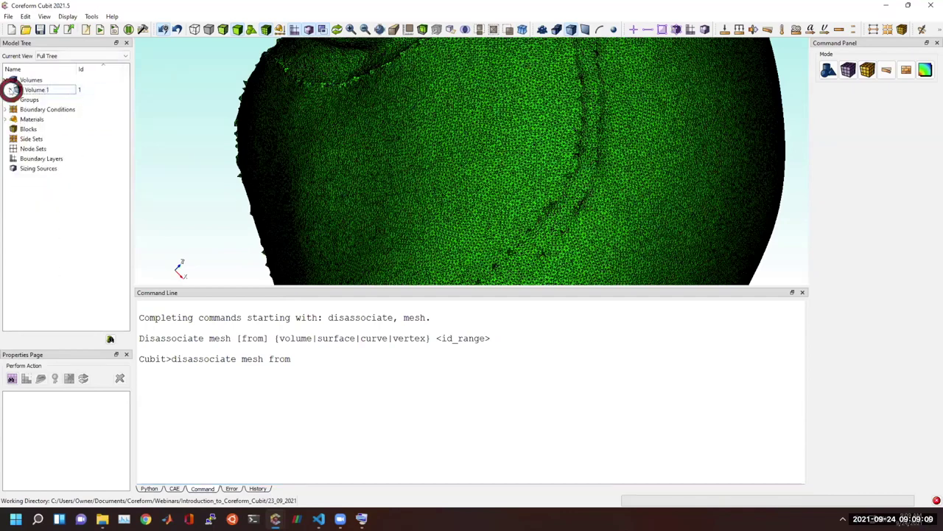
{"action": "left_click", "coordinate": [359, 381]}
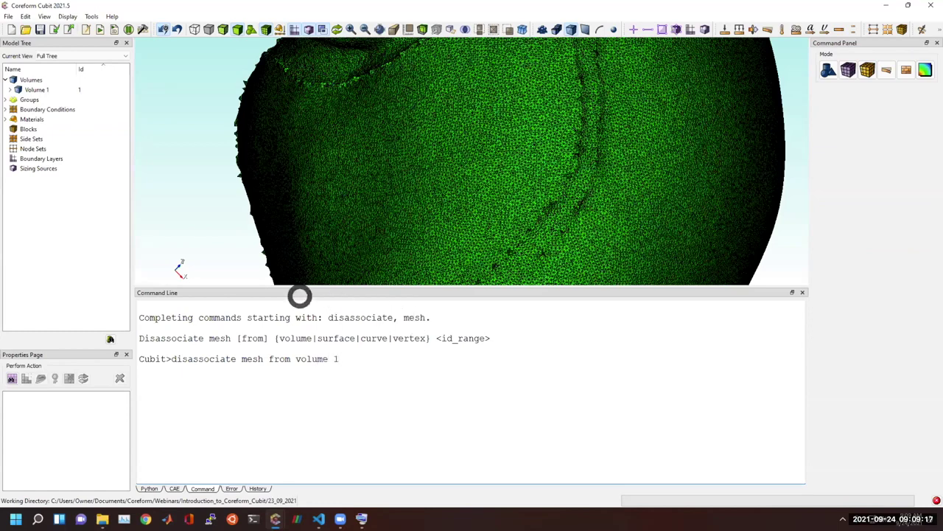
Step: Delete Volume 1 from the Model Tree, keeping only the mesh
{"action": "left_click", "coordinate": [29, 88]}
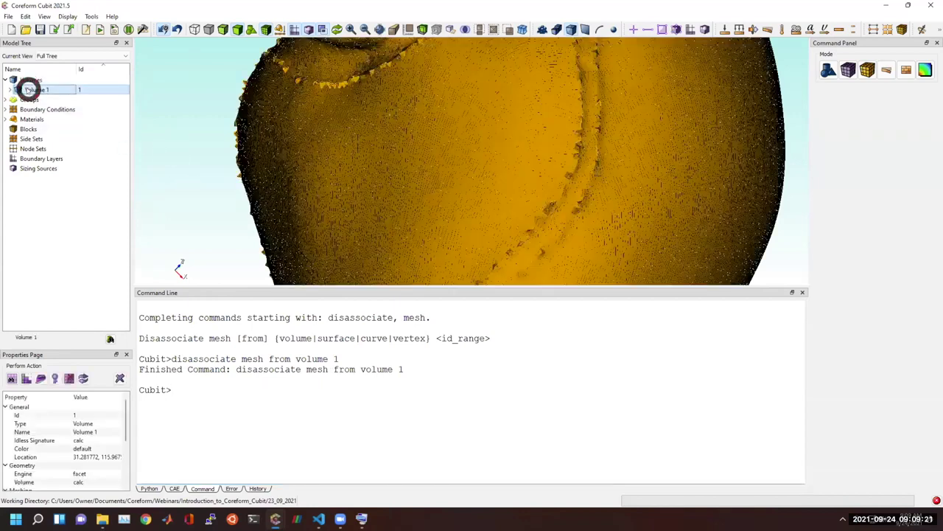
{"action": "right_click", "coordinate": [71, 90]}
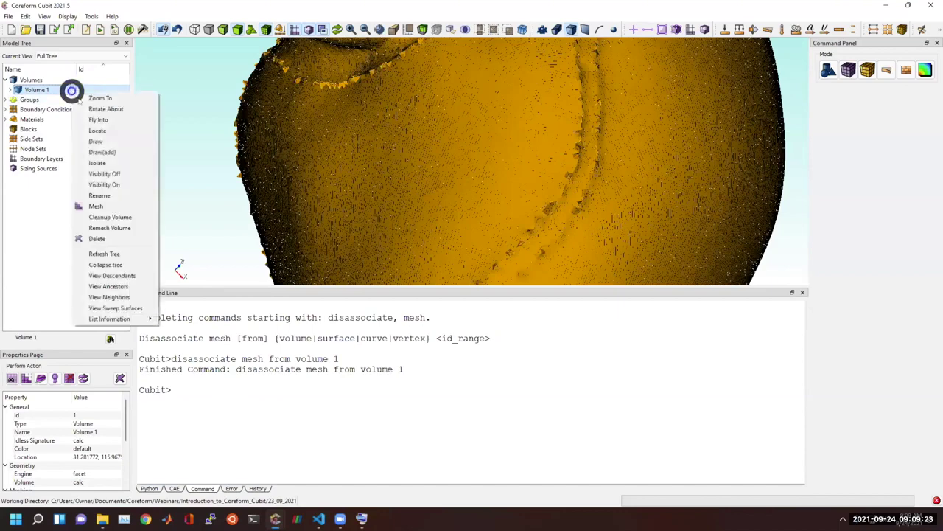
{"action": "left_click", "coordinate": [102, 238]}
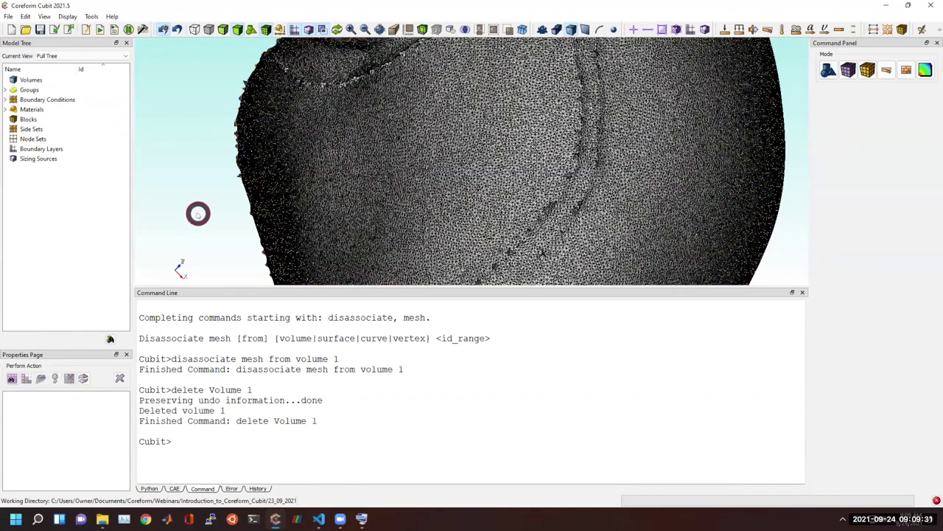
Step: Turn geometry visibility on and rotate and zoom to inspect the leftover triangles
{"action": "left_click", "coordinate": [252, 28]}
{"action": "left_click_drag", "start_coordinate": [270, 291], "coordinate": [268, 396]}
{"action": "left_click_drag", "start_coordinate": [428, 259], "coordinate": [495, 198]}
{"action": "left_click_drag", "start_coordinate": [380, 217], "coordinate": [542, 235]}
{"action": "scroll", "coordinate": [542, 234], "scroll_direction": "up", "scroll_amount": 10}
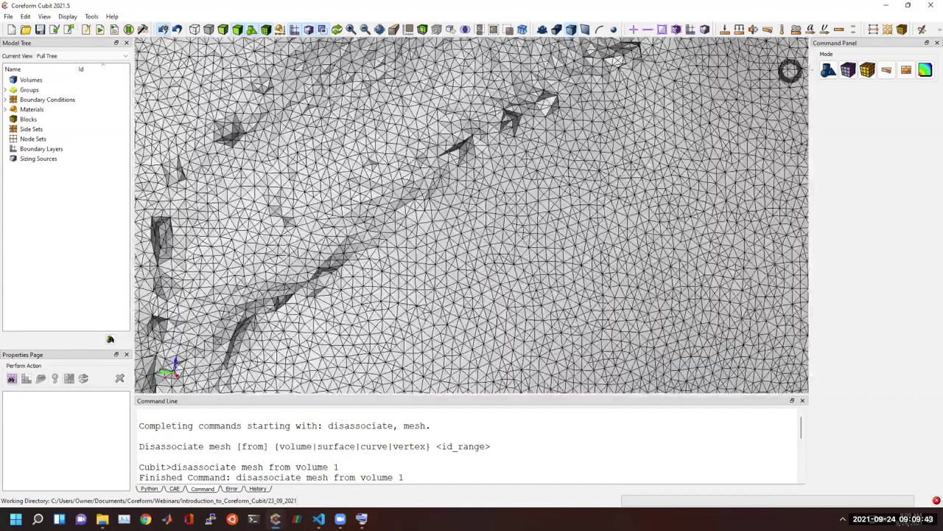
Step: Show the Tri mesh form in the Command Panel, set to mesh triangles into a new block
{"action": "left_click", "coordinate": [849, 69]}
{"action": "left_click", "coordinate": [828, 102]}
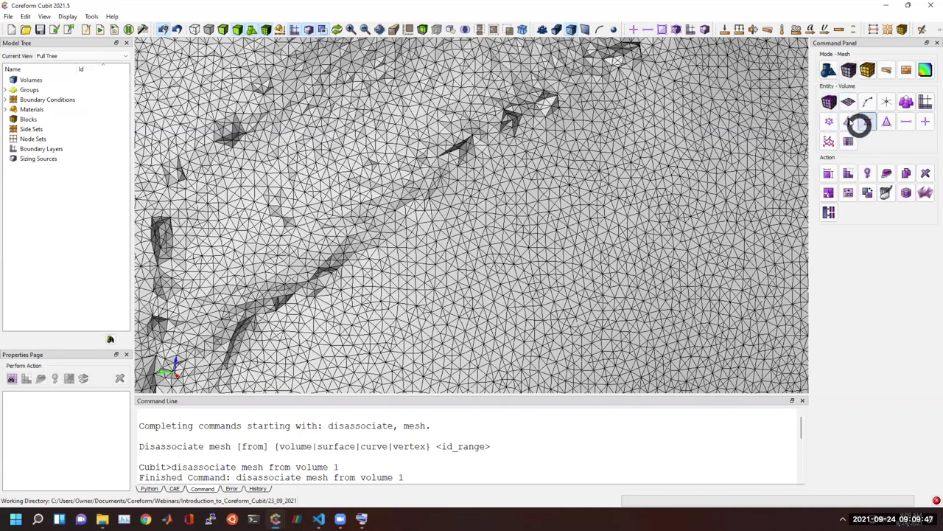
{"action": "left_click", "coordinate": [850, 122]}
{"action": "left_click", "coordinate": [831, 173]}
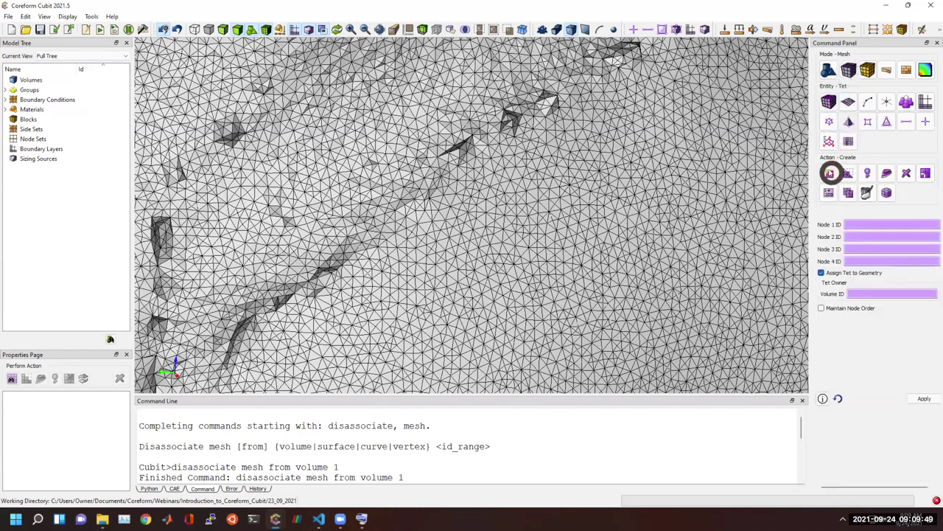
{"action": "left_click", "coordinate": [887, 122]}
{"action": "left_click", "coordinate": [853, 172]}
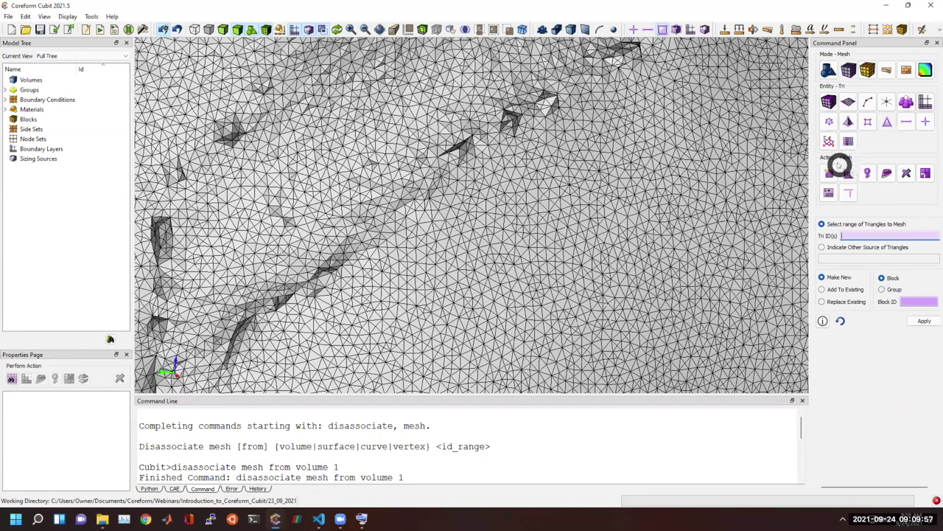
Step: Run 'delete Volume 1' from the command line
{"action": "left_click", "coordinate": [498, 472]}
{"action": "type", "text": "delete Volume 1"}
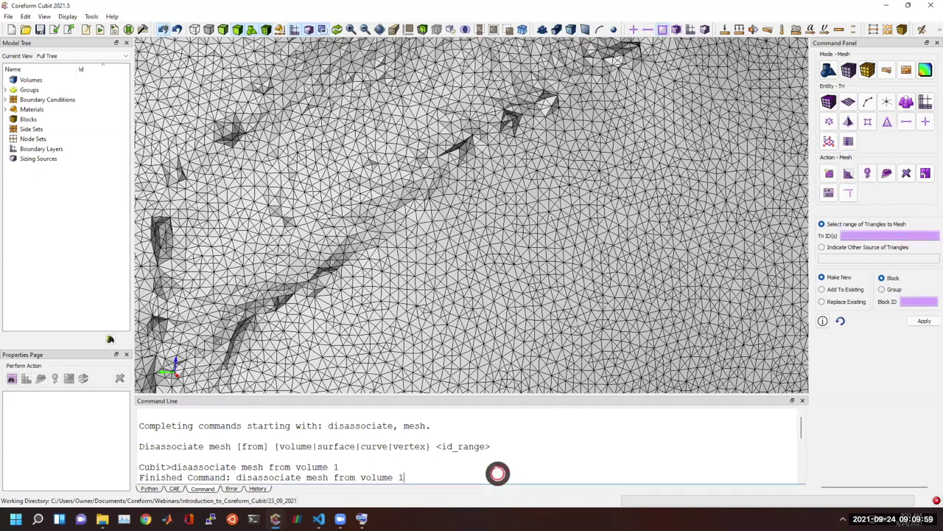
{"action": "key", "text": "Return"}
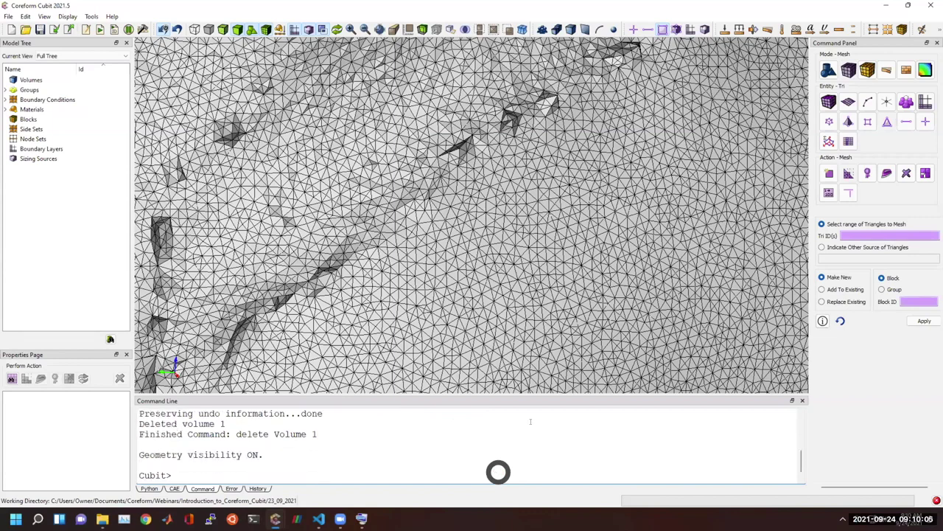
Step: Open the volume Mesh form in the Command Panel and pick the Tetmesh scheme
{"action": "left_click", "coordinate": [829, 101]}
{"action": "left_click", "coordinate": [853, 171]}
{"action": "left_click", "coordinate": [855, 235]}
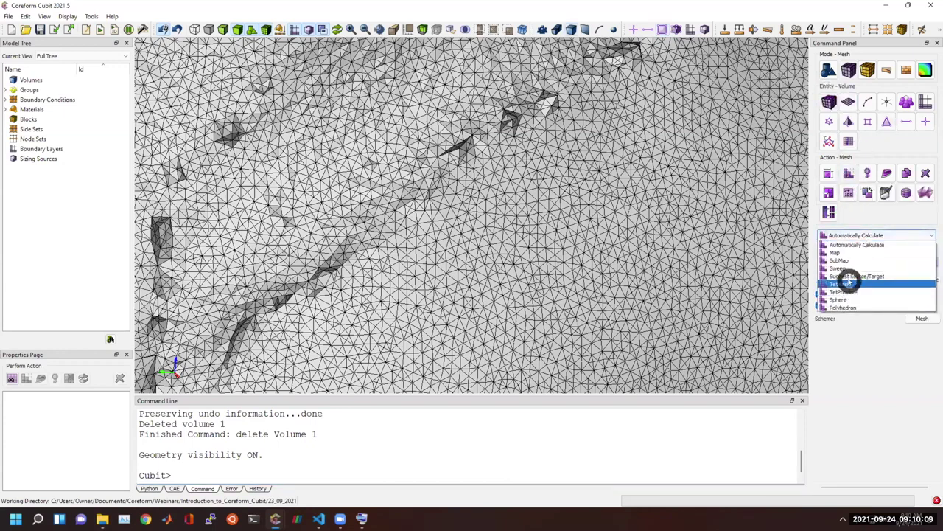
{"action": "left_click", "coordinate": [846, 284]}
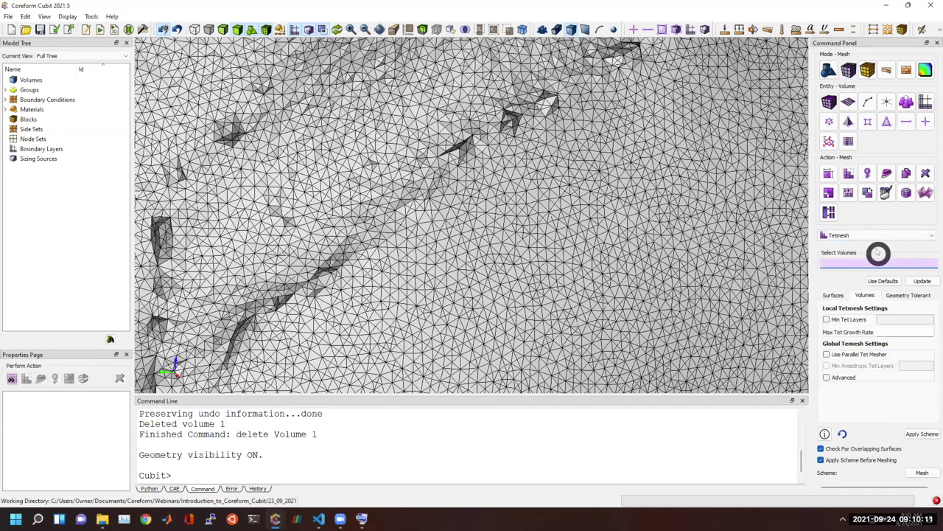
{"action": "left_click", "coordinate": [305, 474]}
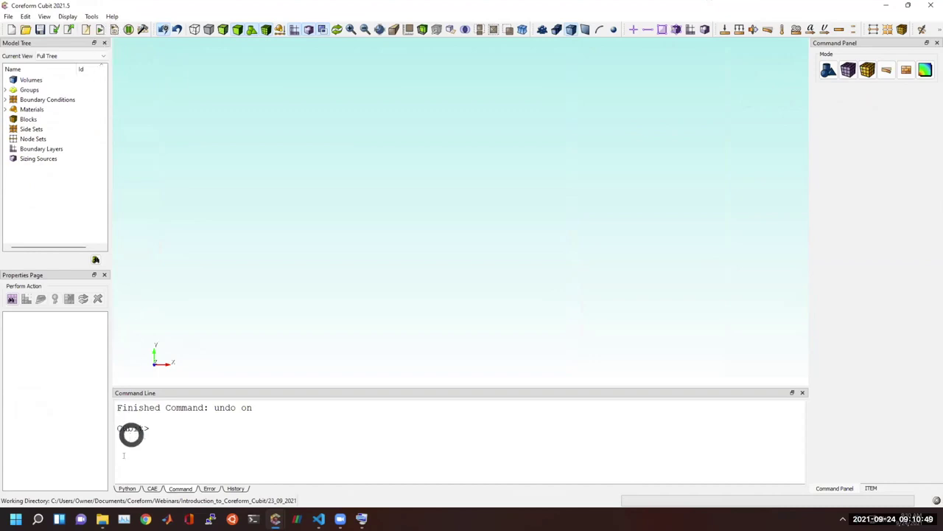
Step: Import knuckle.sat as ACIS geometry, creating Volume 1, and orbit it to an isometric view
{"action": "mouse_move", "coordinate": [96, 502]}
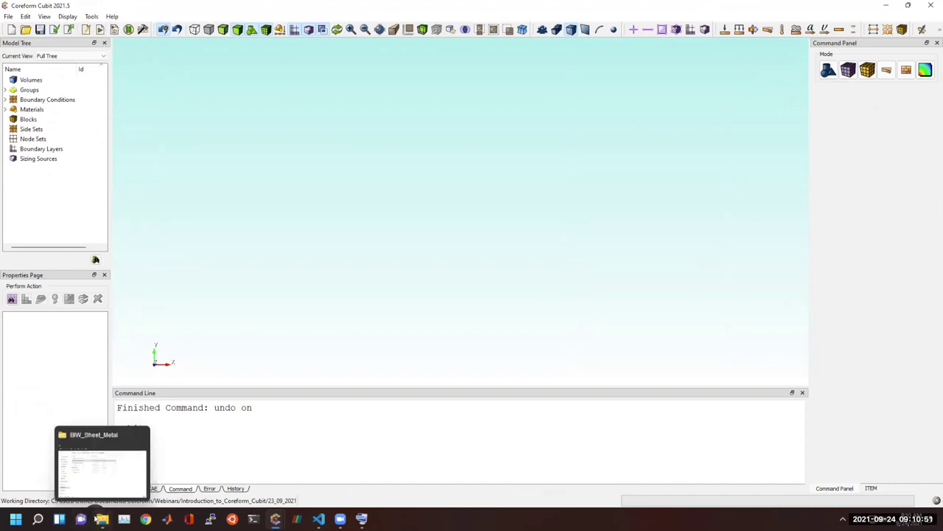
{"action": "left_click", "coordinate": [101, 446]}
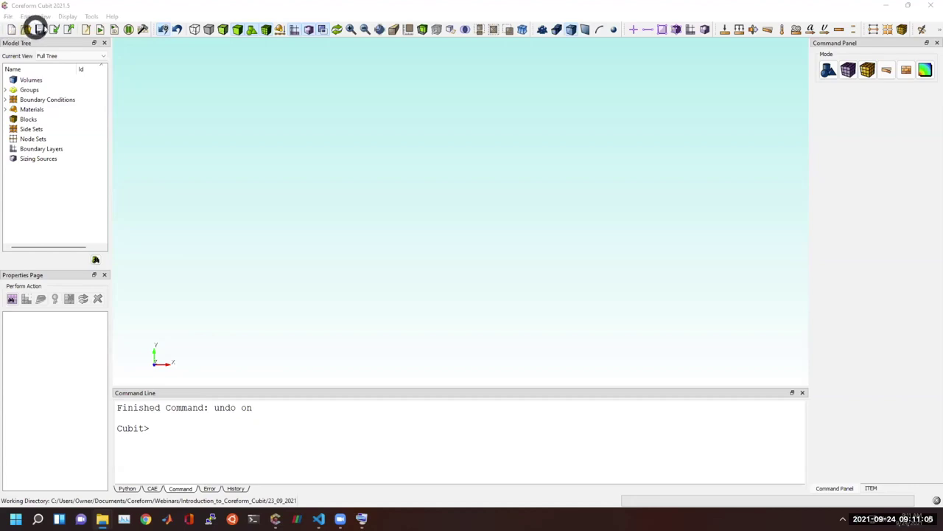
{"action": "left_click", "coordinate": [52, 28]}
{"action": "double_click", "coordinate": [197, 93]}
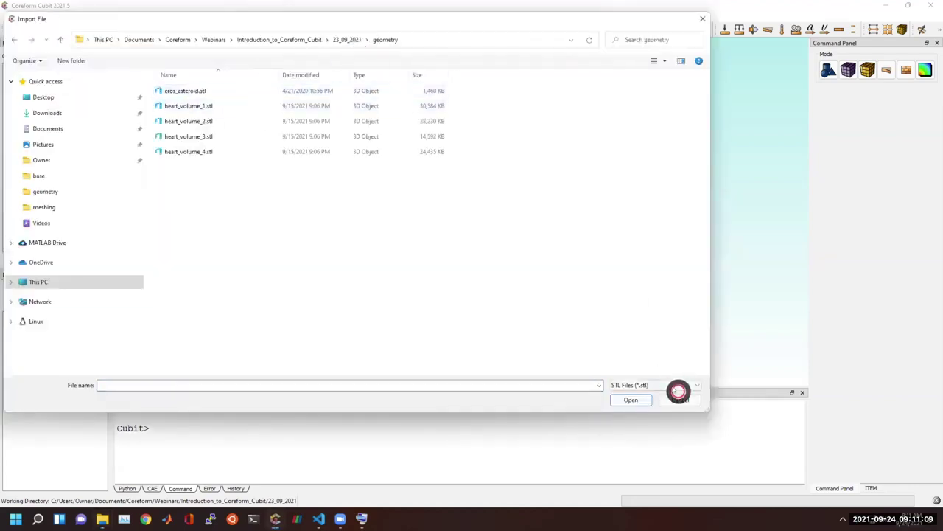
{"action": "left_click", "coordinate": [678, 386]}
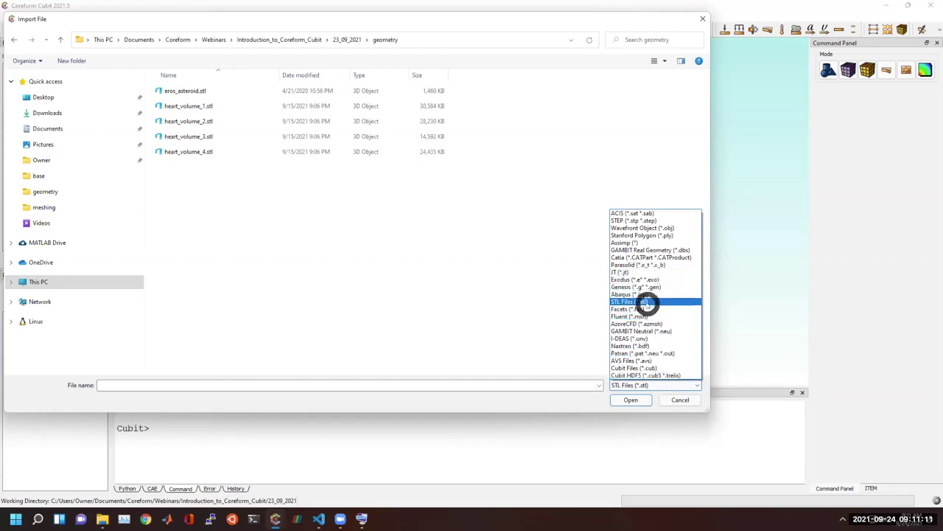
{"action": "left_click", "coordinate": [641, 220]}
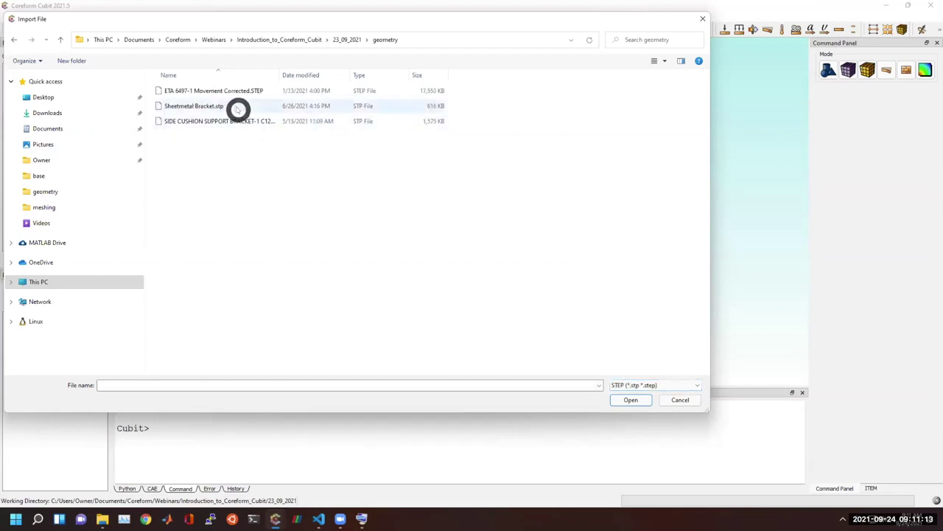
{"action": "left_click", "coordinate": [666, 384]}
{"action": "left_click", "coordinate": [653, 213]}
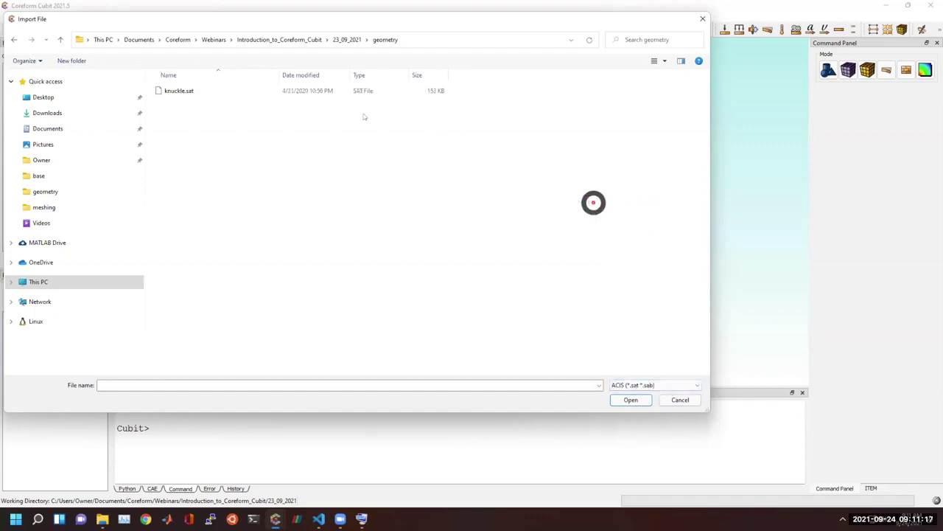
{"action": "double_click", "coordinate": [168, 91]}
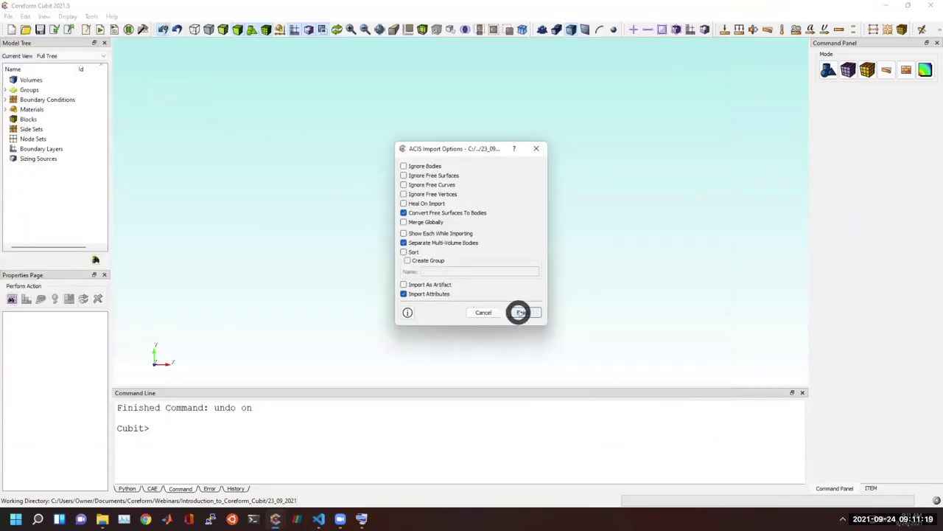
{"action": "left_click", "coordinate": [519, 313]}
{"action": "left_click_drag", "start_coordinate": [523, 311], "coordinate": [583, 260]}
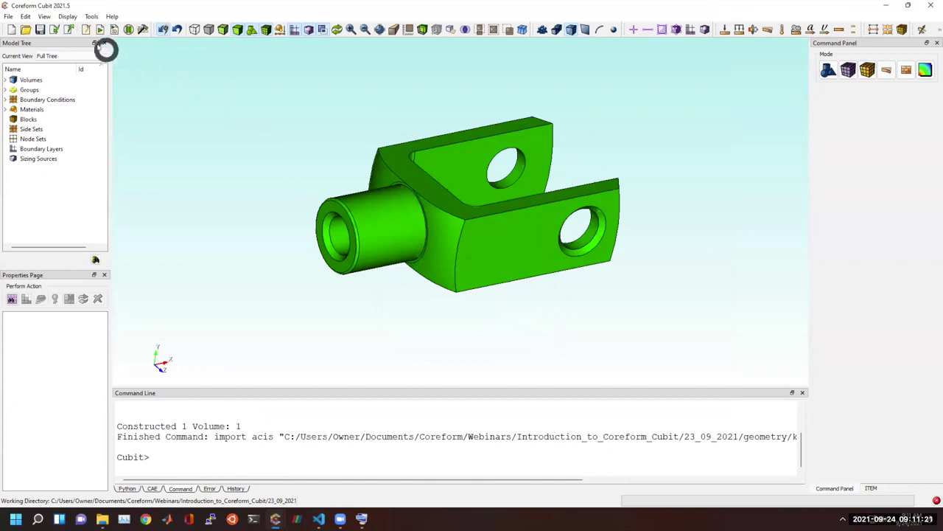
Step: Export all bodies to knuckle.stl in STL format, then reset to an empty session
{"action": "left_click", "coordinate": [68, 29]}
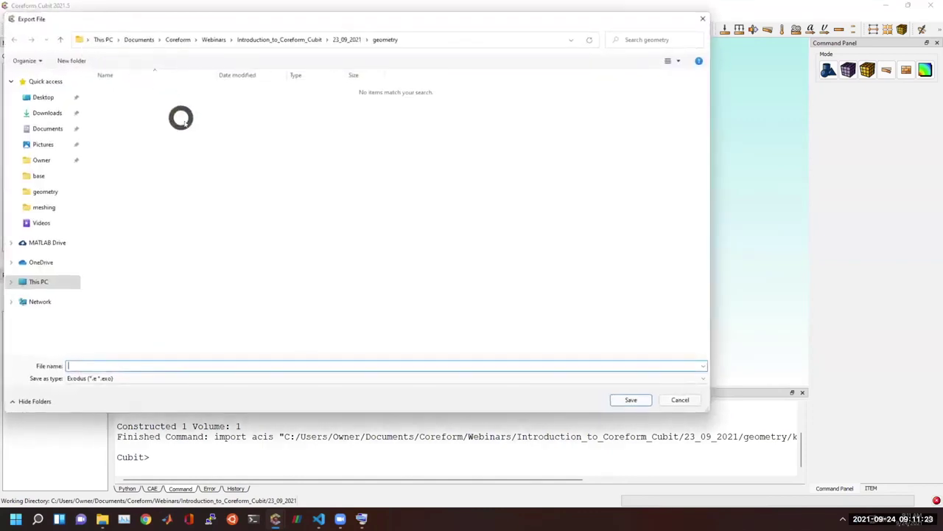
{"action": "left_click", "coordinate": [356, 376]}
{"action": "left_click", "coordinate": [150, 231]}
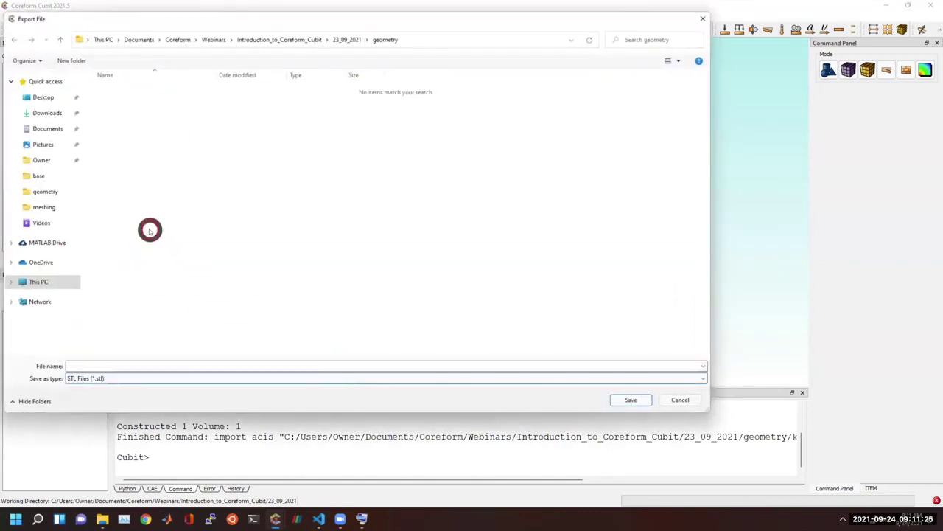
{"action": "type", "text": "knuckle"}
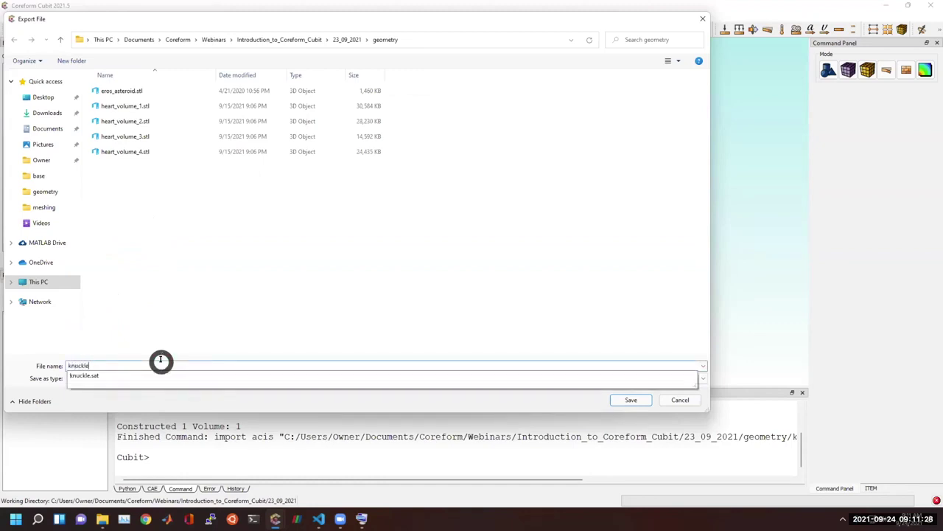
{"action": "key", "text": "Return"}
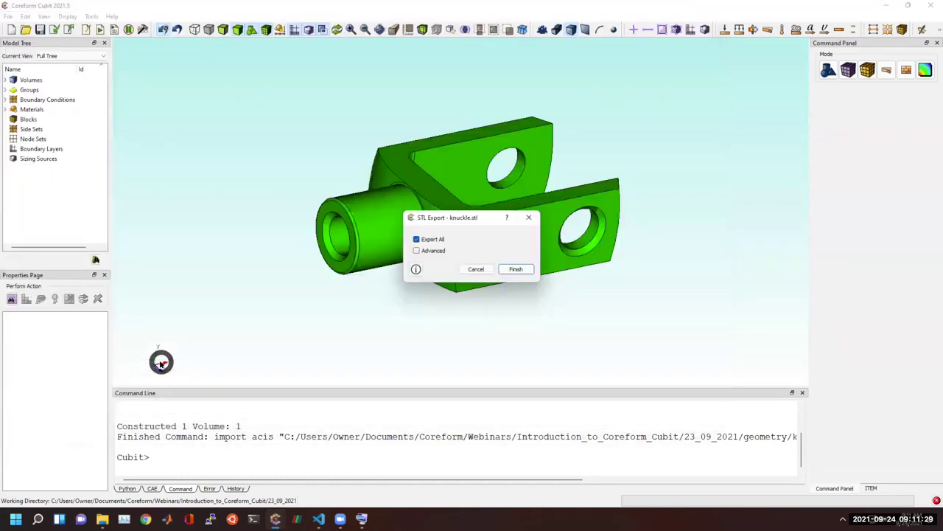
{"action": "left_click", "coordinate": [516, 269]}
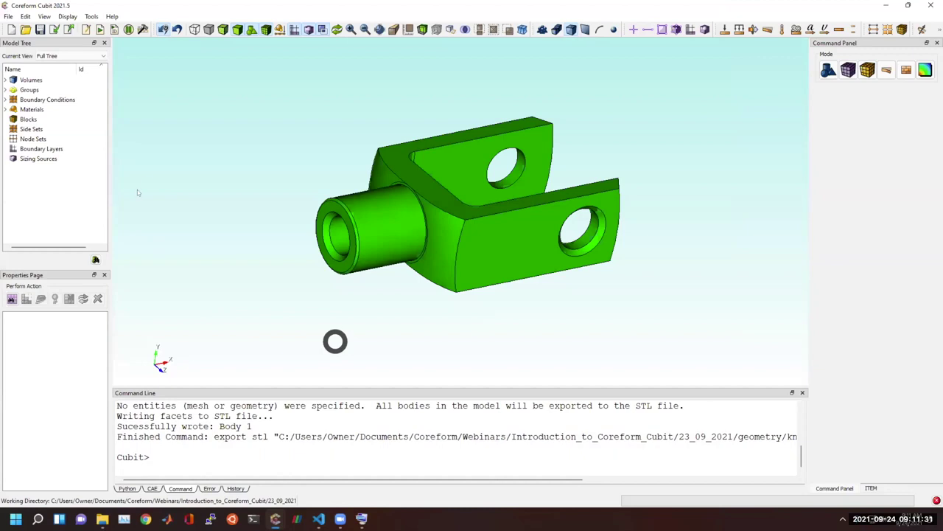
{"action": "left_click", "coordinate": [11, 30]}
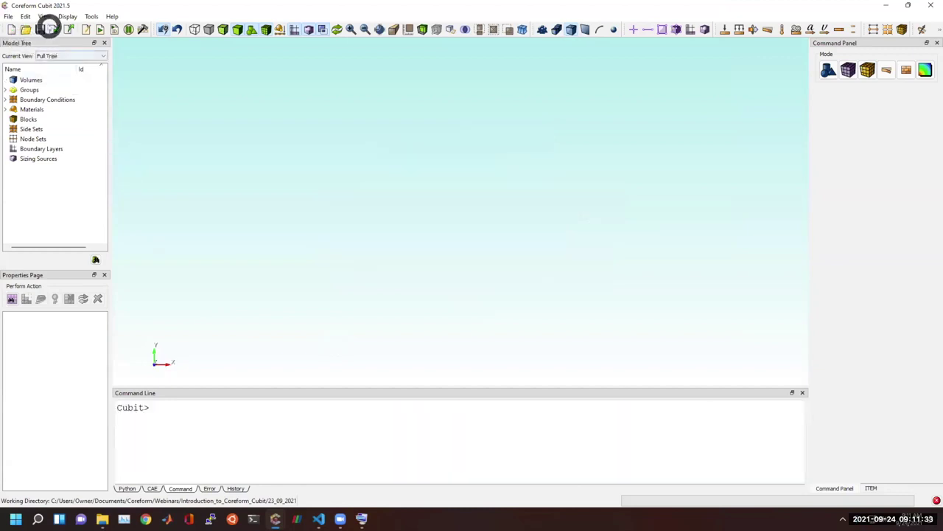
Step: Import knuckle.stl as faceted geometry with 1816 triangles and rotate it into view
{"action": "left_click", "coordinate": [56, 28]}
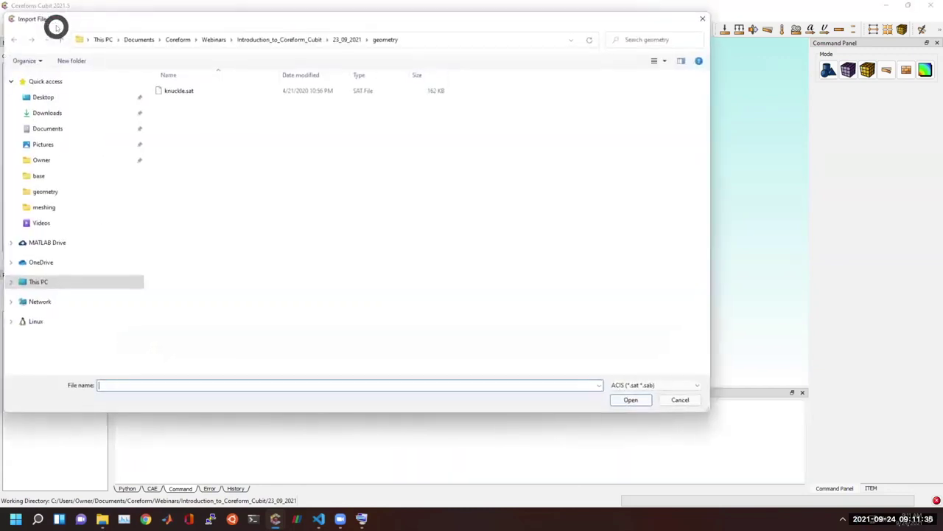
{"action": "left_click", "coordinate": [681, 384]}
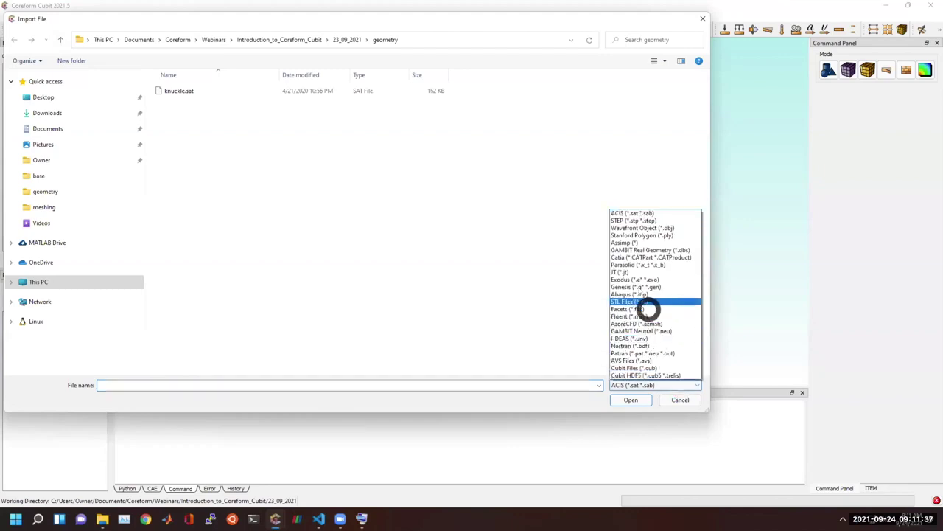
{"action": "left_click", "coordinate": [630, 302]}
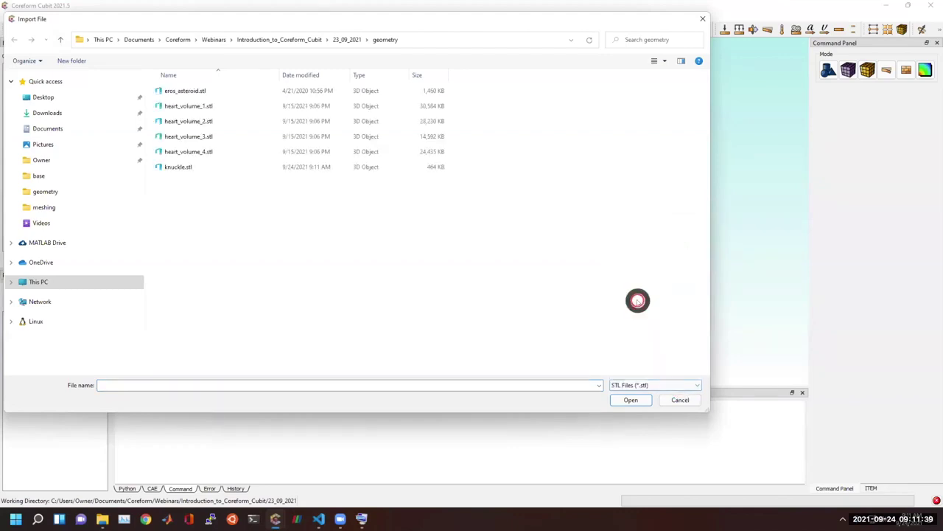
{"action": "double_click", "coordinate": [190, 167]}
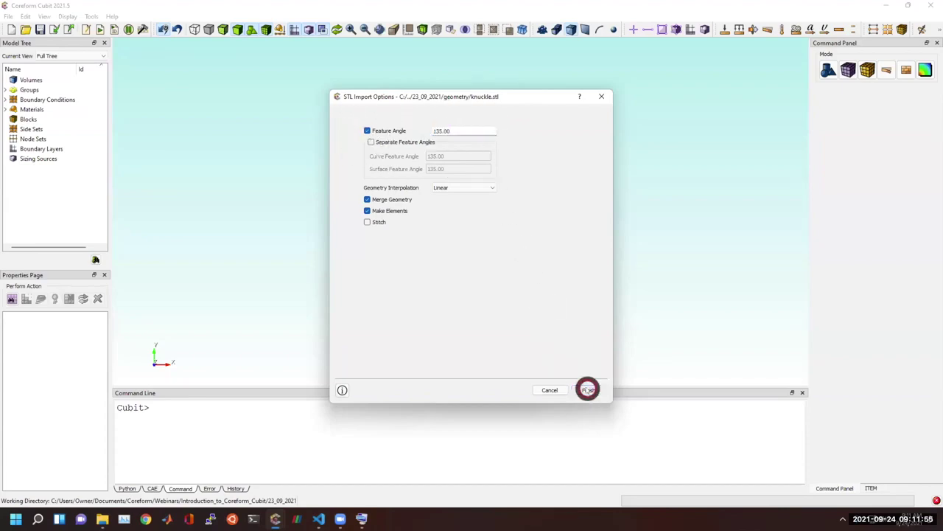
{"action": "left_click", "coordinate": [588, 389]}
{"action": "left_click_drag", "start_coordinate": [562, 331], "coordinate": [461, 235]}
Step: Run 'delete mesh' to remove the knuckle's triangle mesh
{"action": "left_click", "coordinate": [434, 428]}
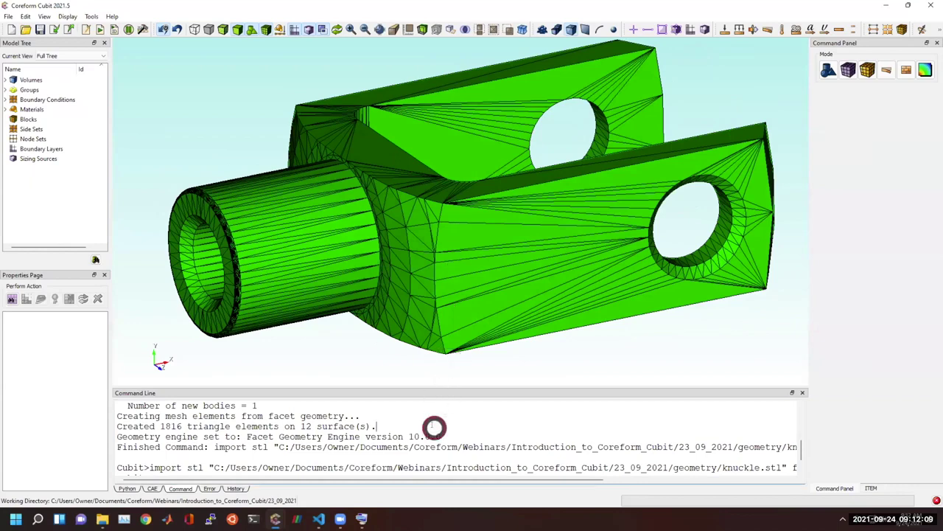
{"action": "type", "text": "delete "}
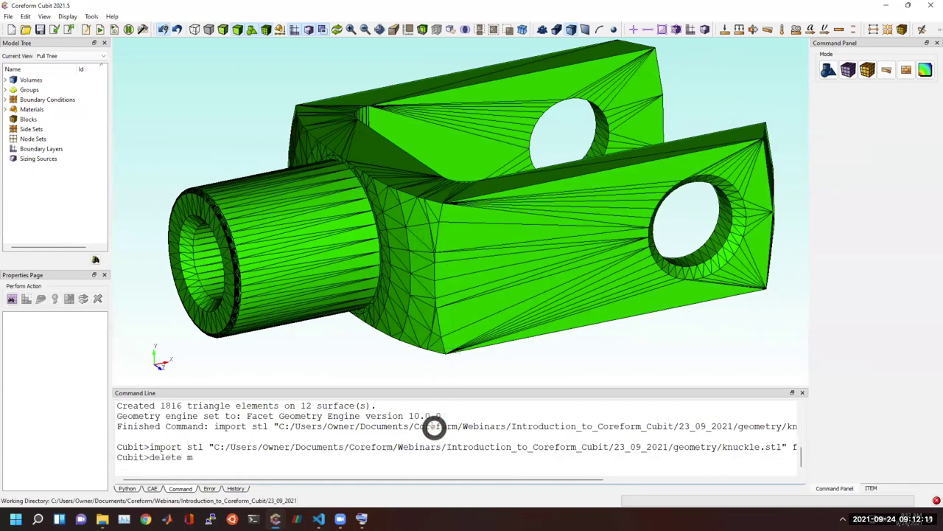
{"action": "type", "text": "mesh"}
{"action": "key", "text": "Return"}
Step: Orbit and zoom around the knuckle to inspect the plate and its hole
{"action": "left_click_drag", "start_coordinate": [487, 260], "coordinate": [467, 244]}
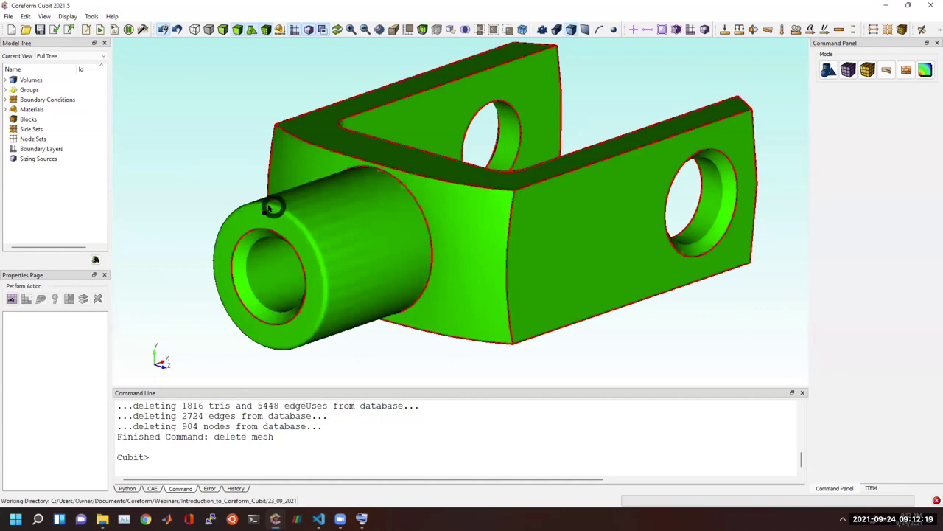
{"action": "scroll", "coordinate": [269, 208], "scroll_direction": "up", "scroll_amount": 5}
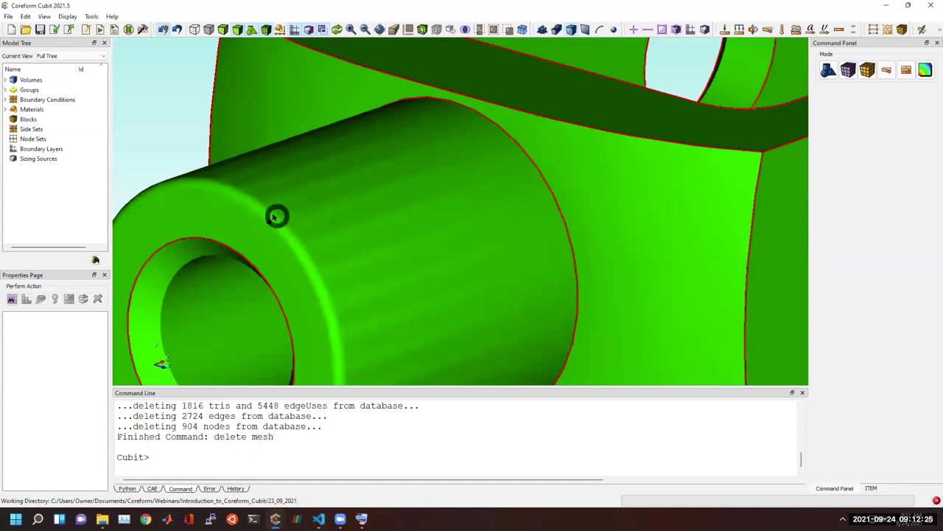
{"action": "scroll", "coordinate": [383, 243], "scroll_direction": "down", "scroll_amount": 5}
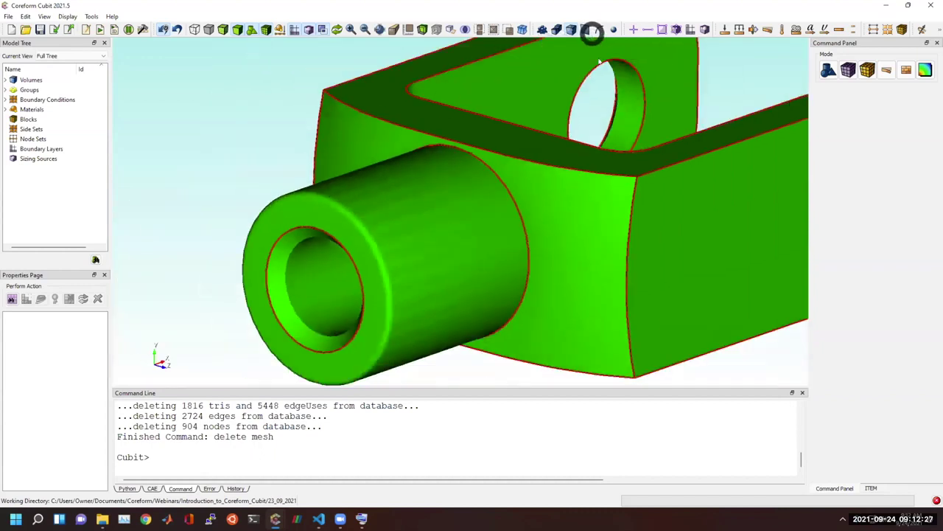
{"action": "left_click_drag", "start_coordinate": [609, 120], "coordinate": [289, 122]}
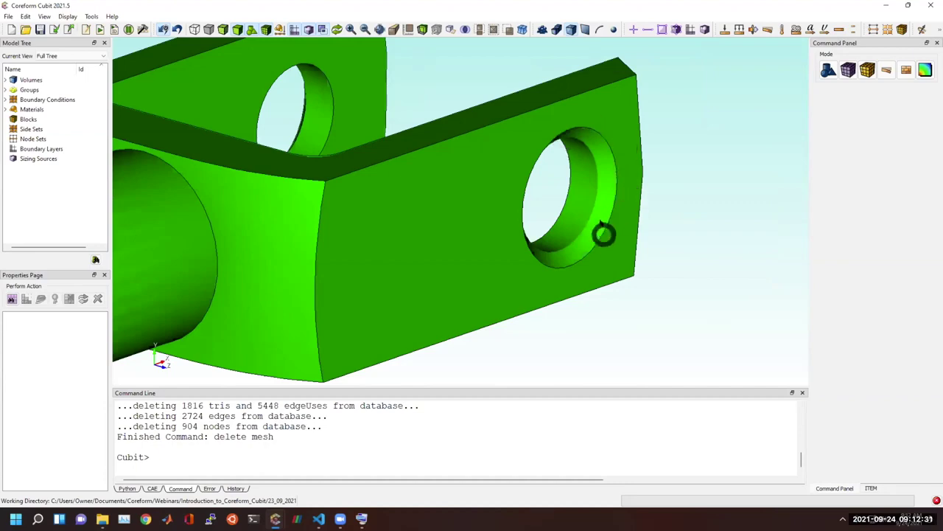
{"action": "left_click_drag", "start_coordinate": [605, 212], "coordinate": [343, 234]}
{"action": "scroll", "coordinate": [516, 221], "scroll_direction": "up", "scroll_amount": 3}
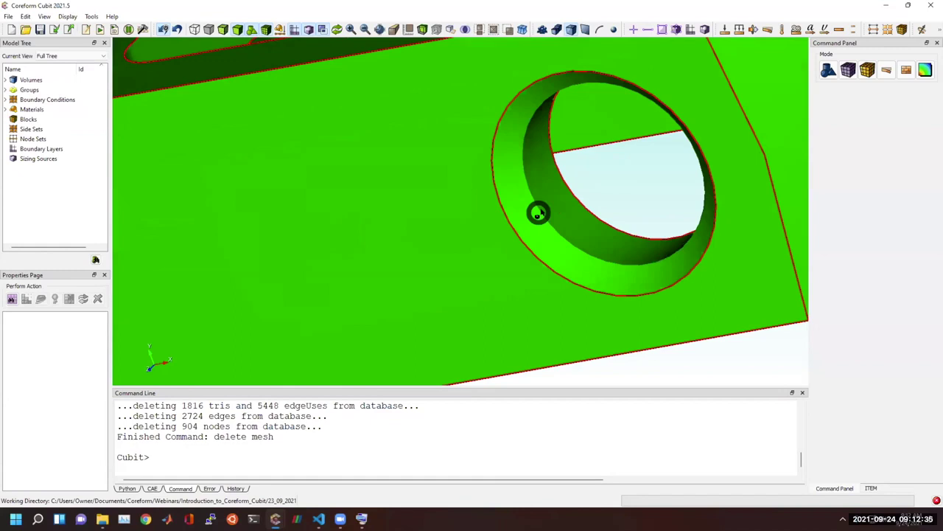
{"action": "mouse_move", "coordinate": [565, 230]}
{"action": "left_mouse_down"}
{"action": "mouse_move", "coordinate": [513, 214]}
{"action": "mouse_move", "coordinate": [489, 159]}
{"action": "left_mouse_up"}
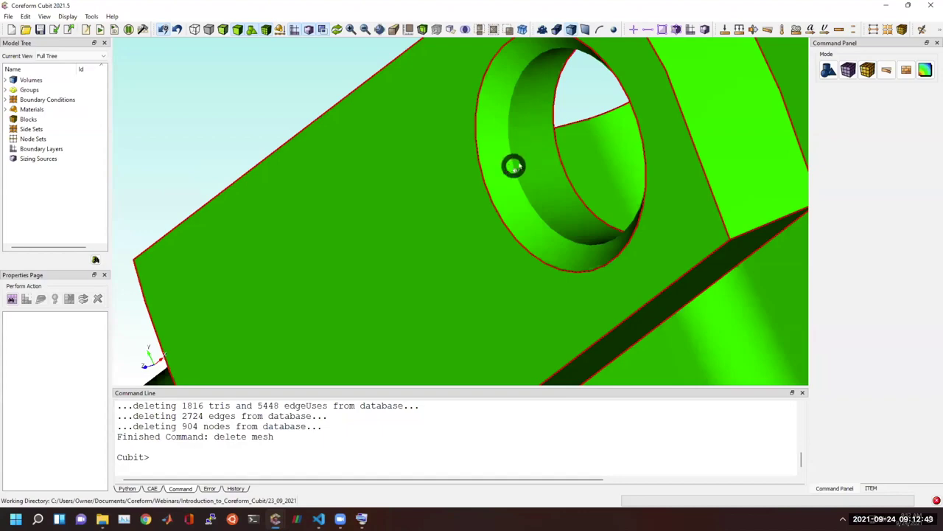
{"action": "left_click_drag", "start_coordinate": [519, 191], "coordinate": [437, 315]}
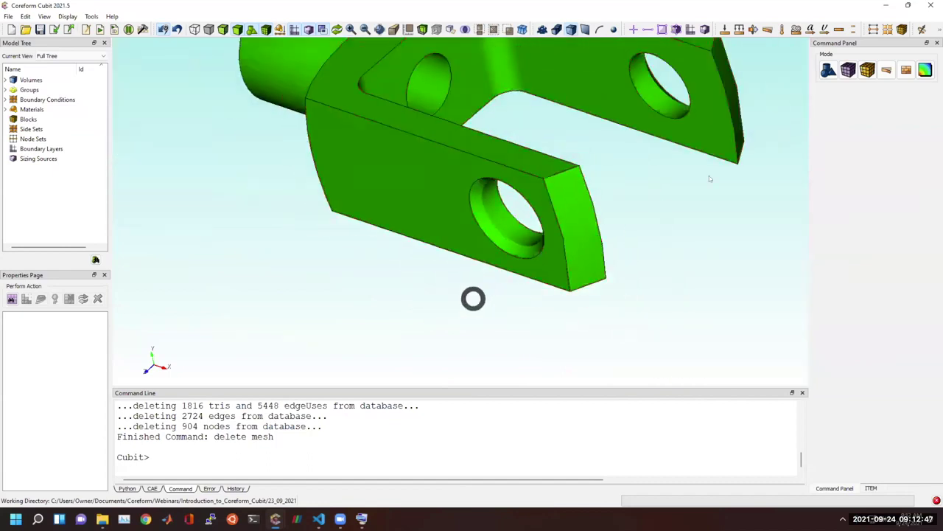
Step: Bring up the Webcut form under Geometry > Volume
{"action": "left_click", "coordinate": [830, 71]}
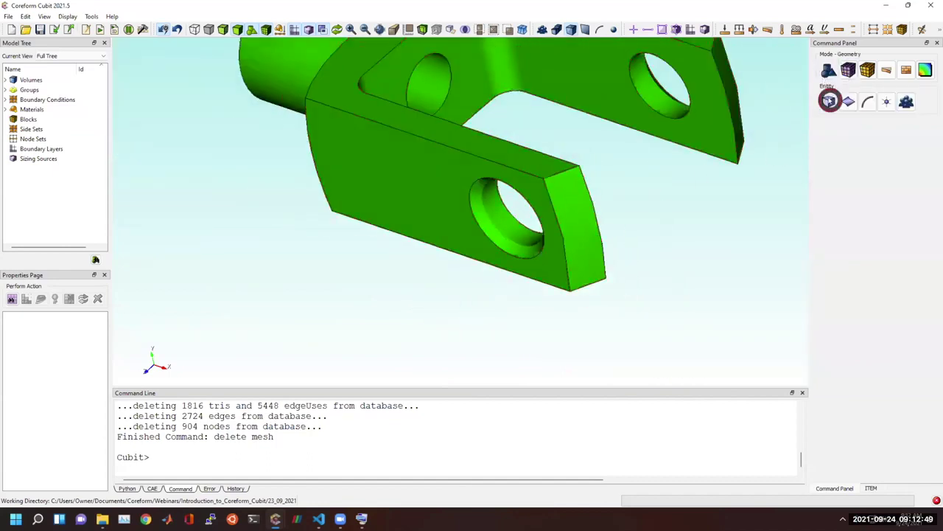
{"action": "left_click", "coordinate": [829, 101]}
{"action": "left_click", "coordinate": [850, 158]}
Step: Set up a webcut of the knuckle with a plane defined by Curve 15
{"action": "left_click", "coordinate": [857, 177]}
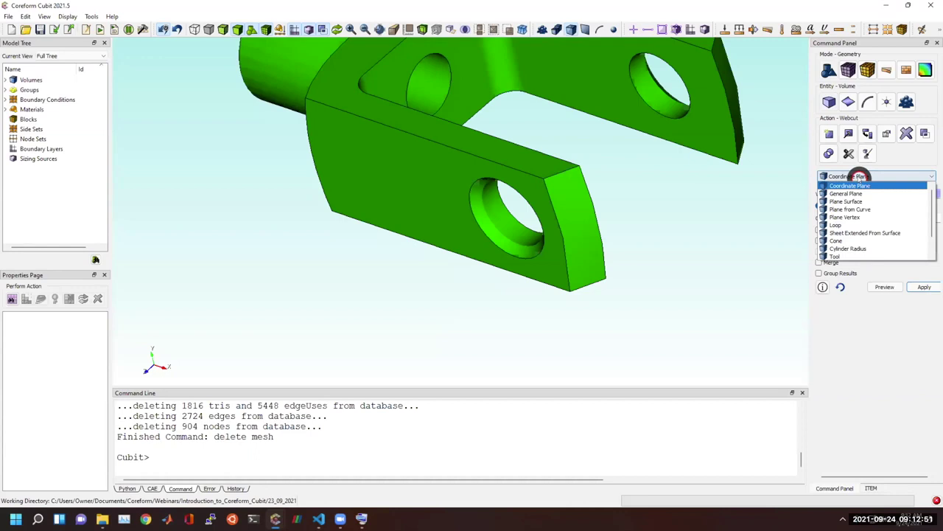
{"action": "left_click", "coordinate": [855, 209]}
{"action": "scroll", "coordinate": [375, 263], "scroll_direction": "down", "scroll_amount": 3}
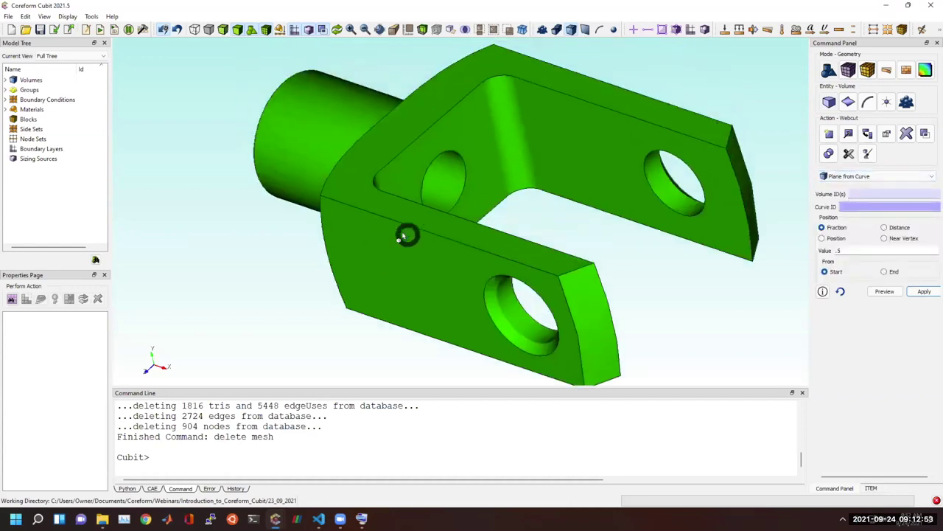
{"action": "left_click", "coordinate": [411, 234]}
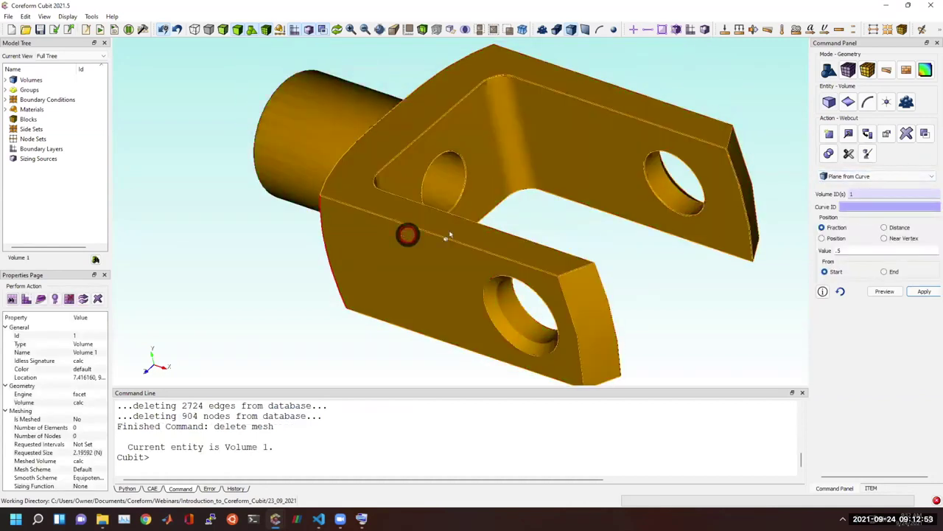
{"action": "left_click", "coordinate": [487, 226]}
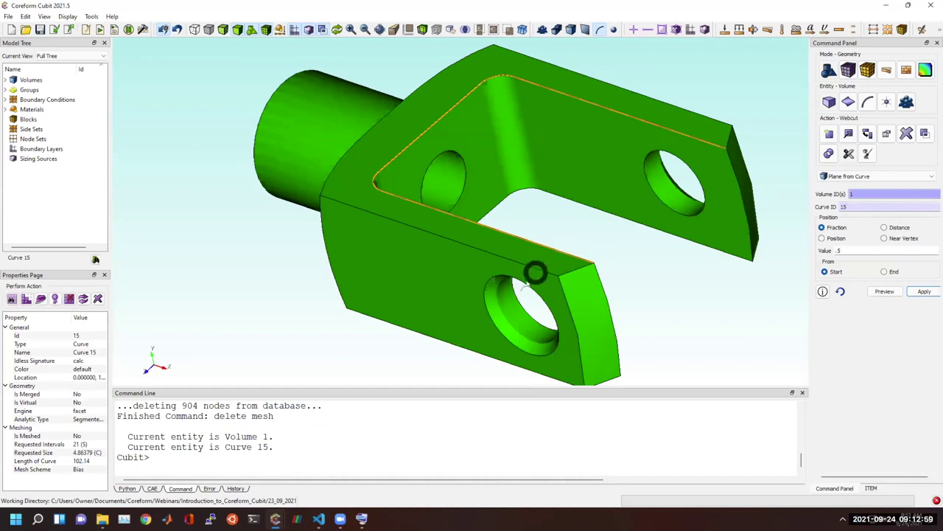
{"action": "left_click_drag", "start_coordinate": [496, 255], "coordinate": [523, 290]}
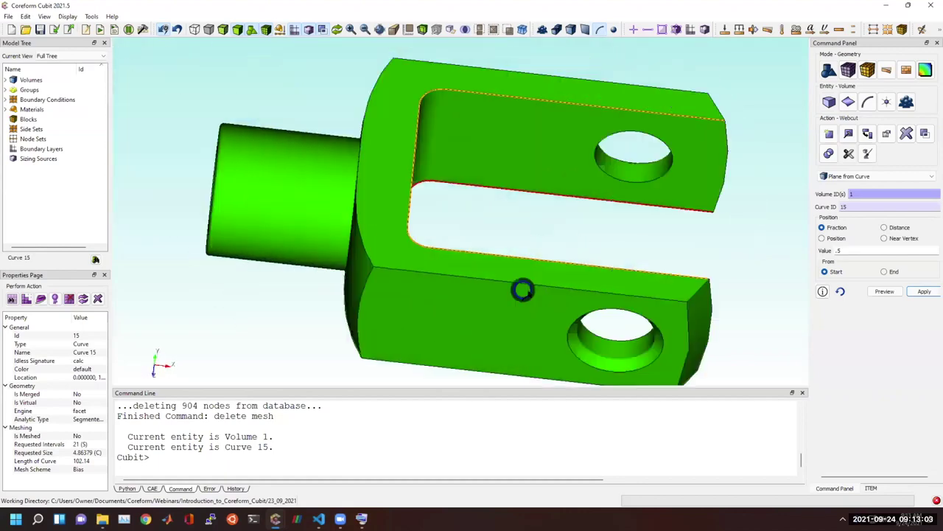
Step: Try webcutting with a sheet extended from surface 10, which is rejected for mesh-based geometry
{"action": "left_click", "coordinate": [851, 177]}
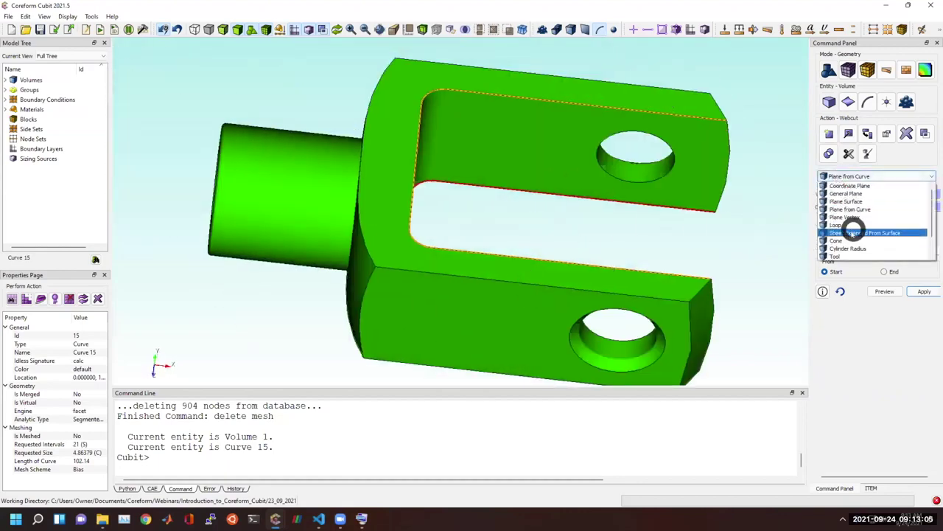
{"action": "left_click", "coordinate": [853, 232]}
{"action": "left_click", "coordinate": [362, 234]}
{"action": "left_click", "coordinate": [877, 207]}
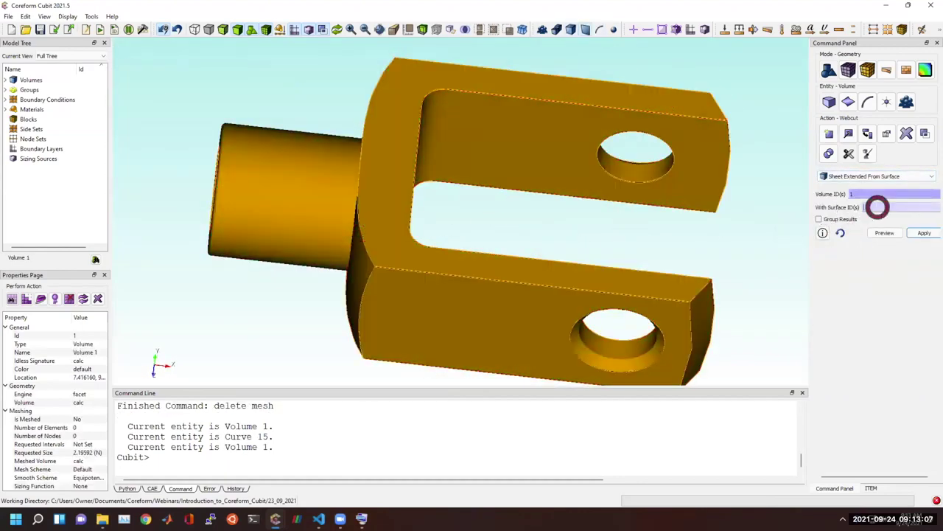
{"action": "left_click", "coordinate": [294, 204]}
{"action": "left_click_drag", "start_coordinate": [364, 226], "coordinate": [433, 236]}
{"action": "left_click", "coordinate": [888, 233]}
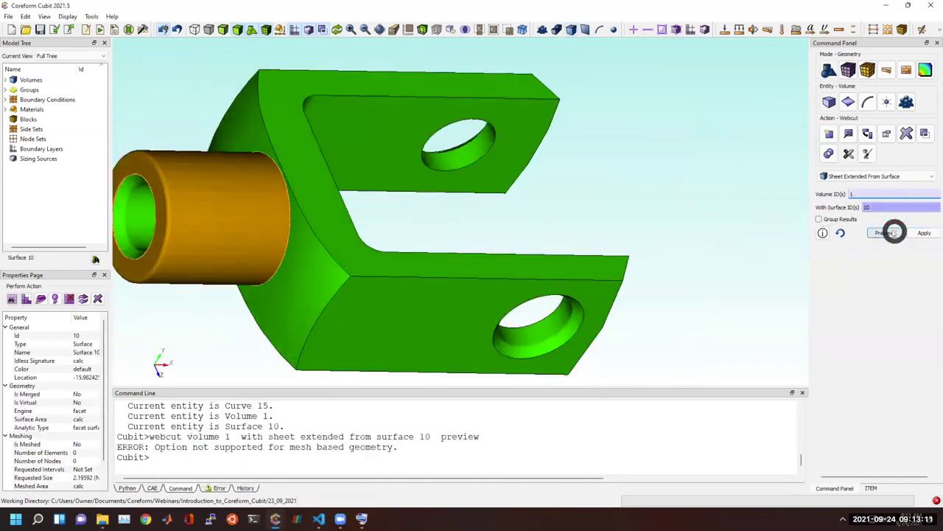
{"action": "left_click_drag", "start_coordinate": [656, 231], "coordinate": [594, 217]}
Step: Webcut volume 1 with a loop along curve 9, the cylinder edge
{"action": "left_click", "coordinate": [861, 180]}
{"action": "left_click", "coordinate": [856, 223]}
{"action": "left_click", "coordinate": [415, 298]}
{"action": "left_click", "coordinate": [877, 207]}
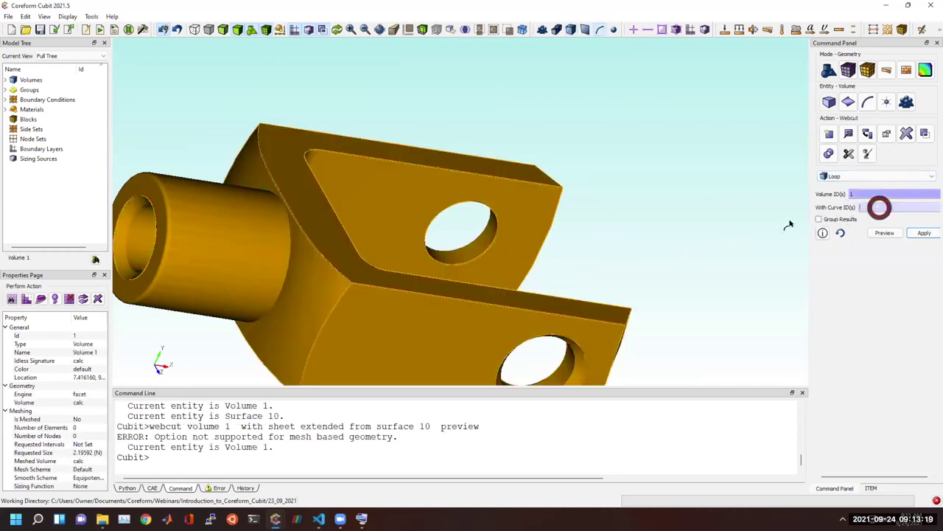
{"action": "left_click", "coordinate": [279, 292]}
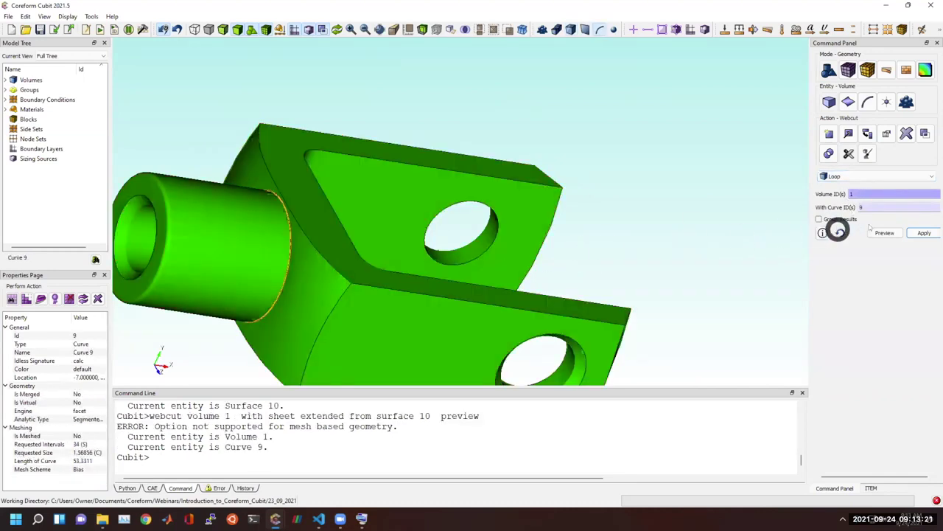
{"action": "left_click", "coordinate": [924, 233]}
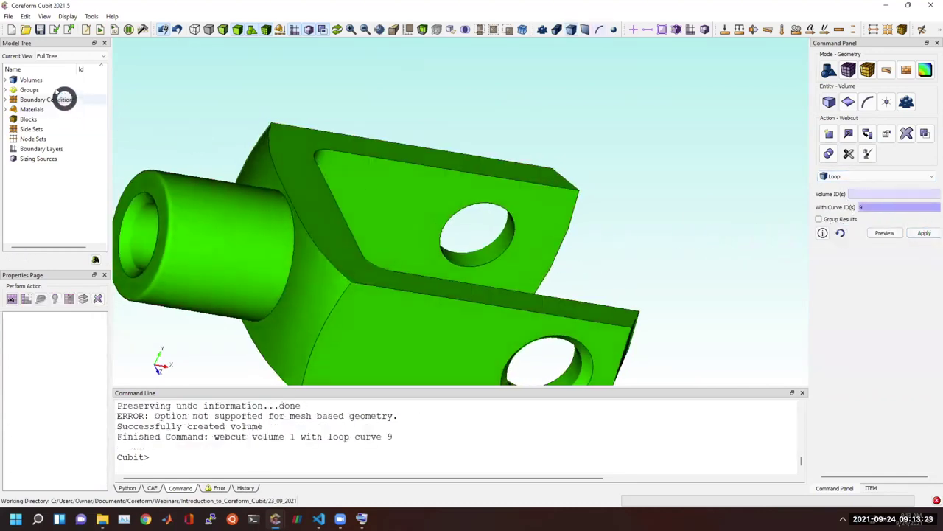
Step: Expand the volume list, review the command output, and rotate to show the clevis slot
{"action": "left_click", "coordinate": [6, 79]}
{"action": "left_click", "coordinate": [224, 431]}
{"action": "scroll", "coordinate": [196, 435], "scroll_direction": "up", "scroll_amount": 1}
{"action": "scroll", "coordinate": [232, 427], "scroll_direction": "down", "scroll_amount": 1}
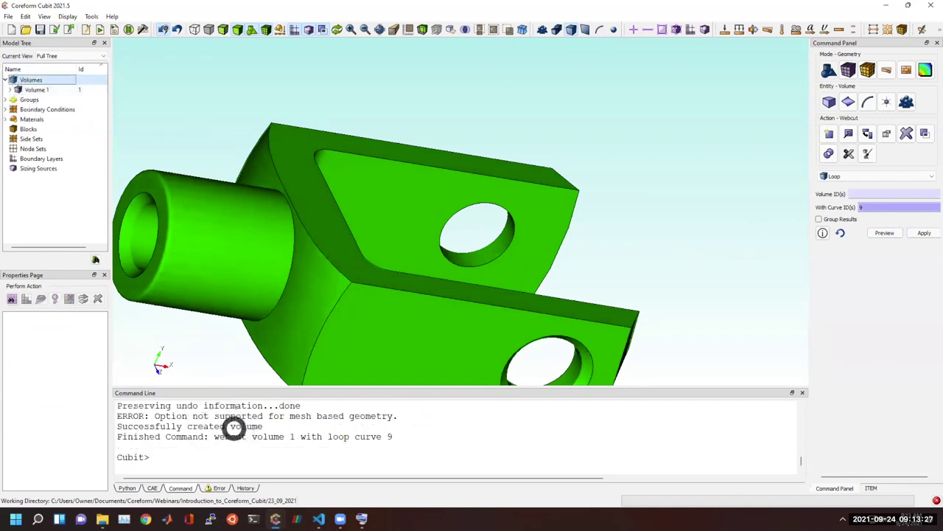
{"action": "left_click_drag", "start_coordinate": [239, 386], "coordinate": [236, 373]}
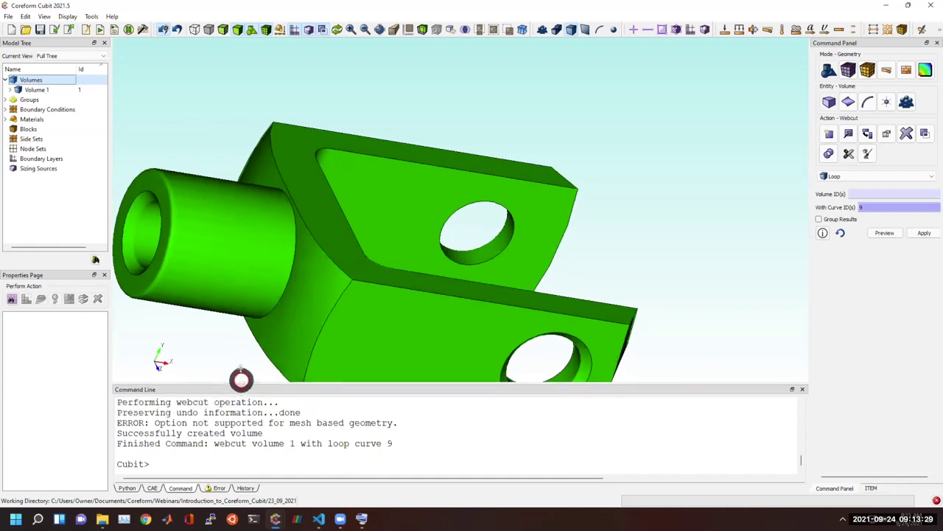
{"action": "scroll", "coordinate": [312, 223], "scroll_direction": "down", "scroll_amount": 4}
{"action": "left_click_drag", "start_coordinate": [455, 231], "coordinate": [486, 273]}
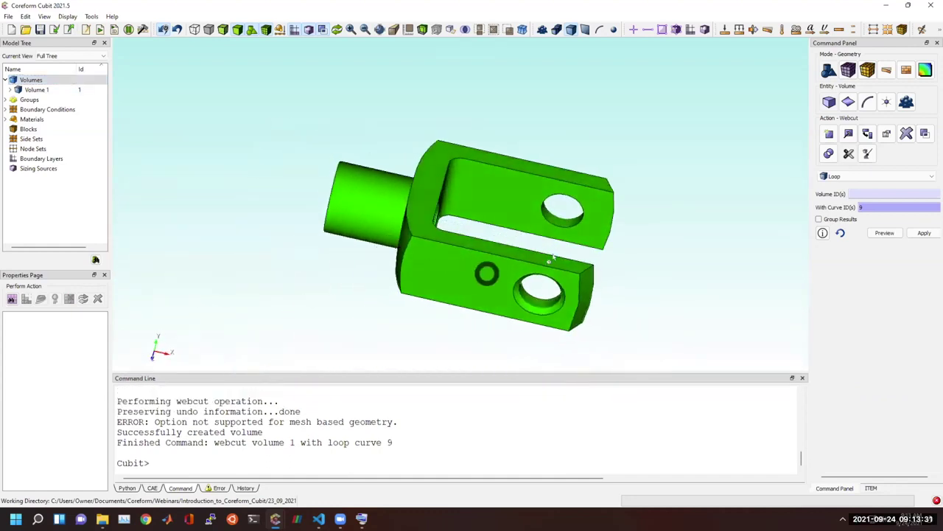
{"action": "left_click_drag", "start_coordinate": [367, 277], "coordinate": [497, 275]}
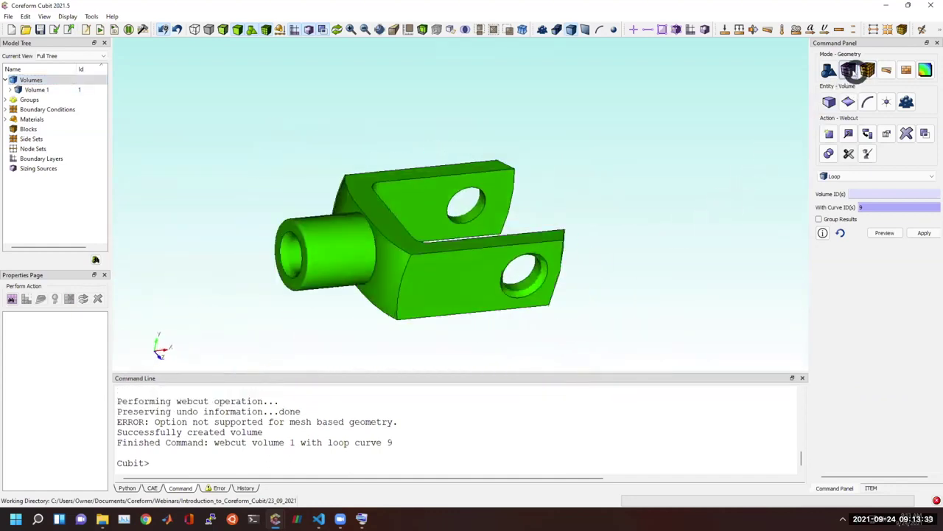
{"action": "left_click", "coordinate": [848, 69]}
Step: Tet-mesh volume 1 with the Tetmesh scheme
{"action": "left_click", "coordinate": [839, 103]}
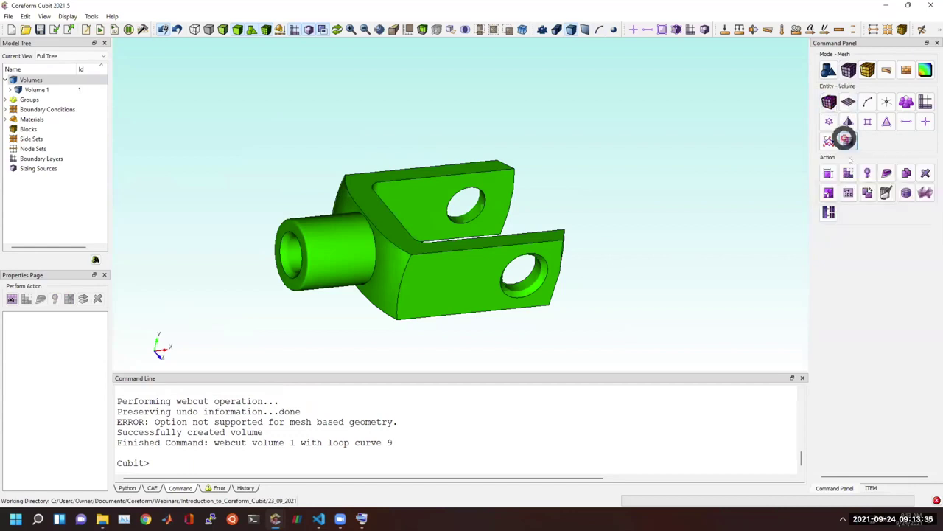
{"action": "left_click", "coordinate": [848, 173]}
{"action": "left_click", "coordinate": [857, 263]}
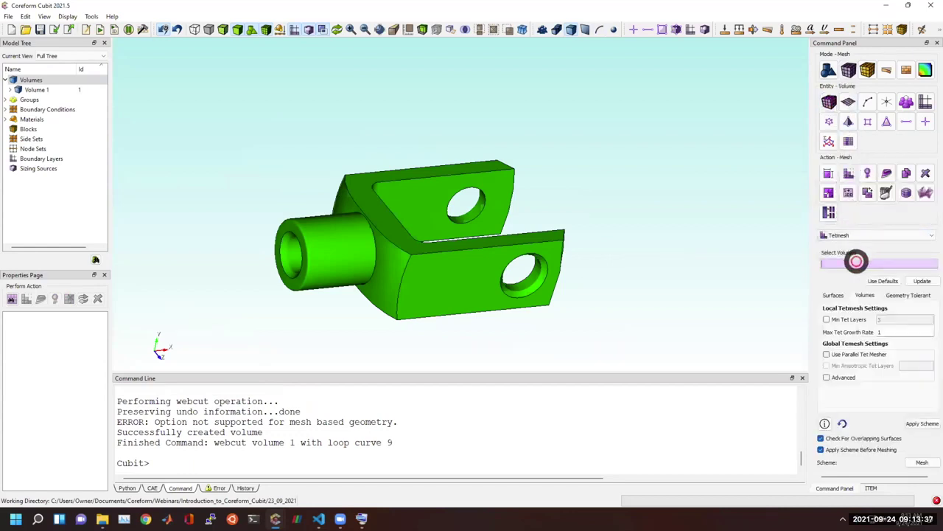
{"action": "left_click", "coordinate": [487, 296]}
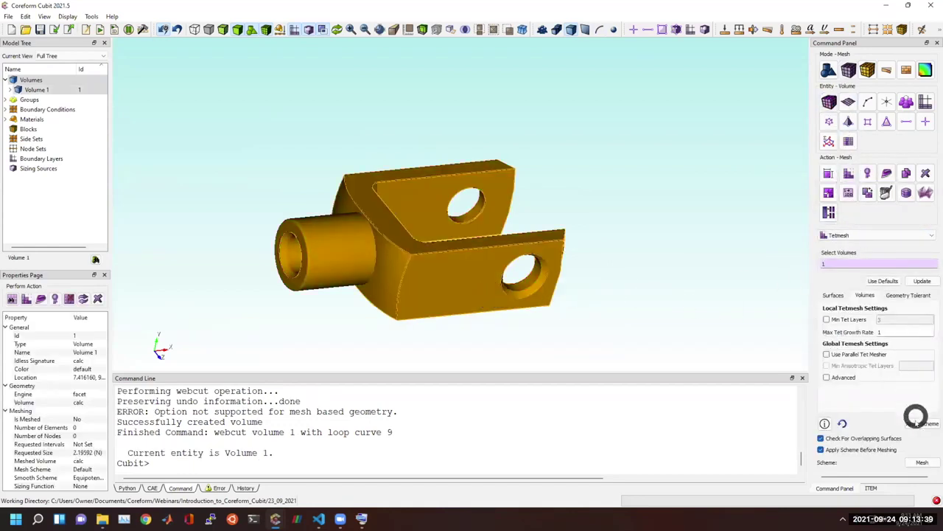
{"action": "left_click", "coordinate": [921, 462]}
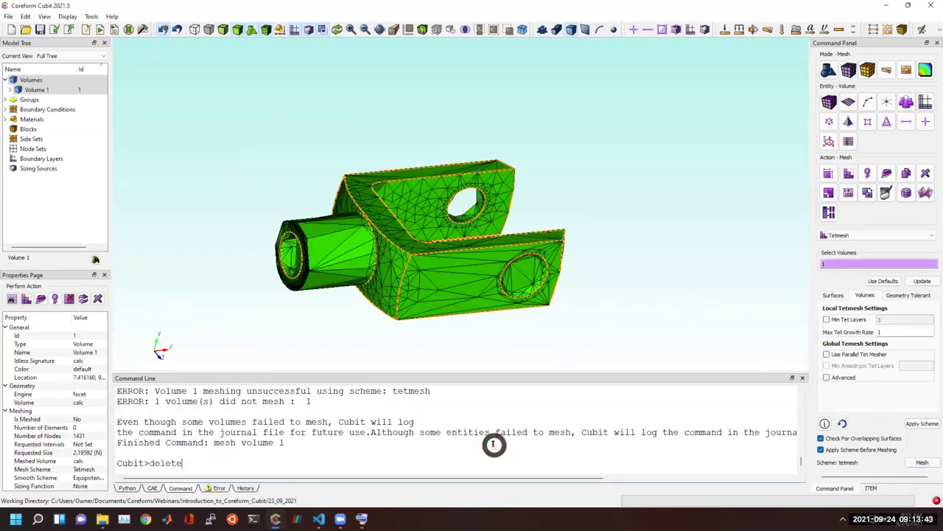
Step: Delete the mesh, set automatic size factor 3 on volume 1, and remesh it
{"action": "key", "text": "Return"}
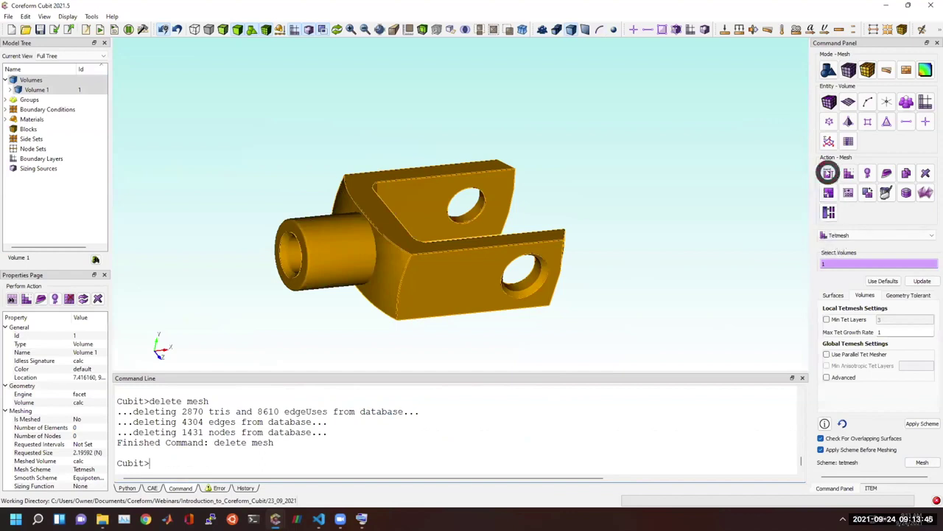
{"action": "left_click", "coordinate": [829, 173]}
{"action": "left_click", "coordinate": [850, 291]}
{"action": "left_click", "coordinate": [922, 342]}
{"action": "left_click", "coordinate": [922, 376]}
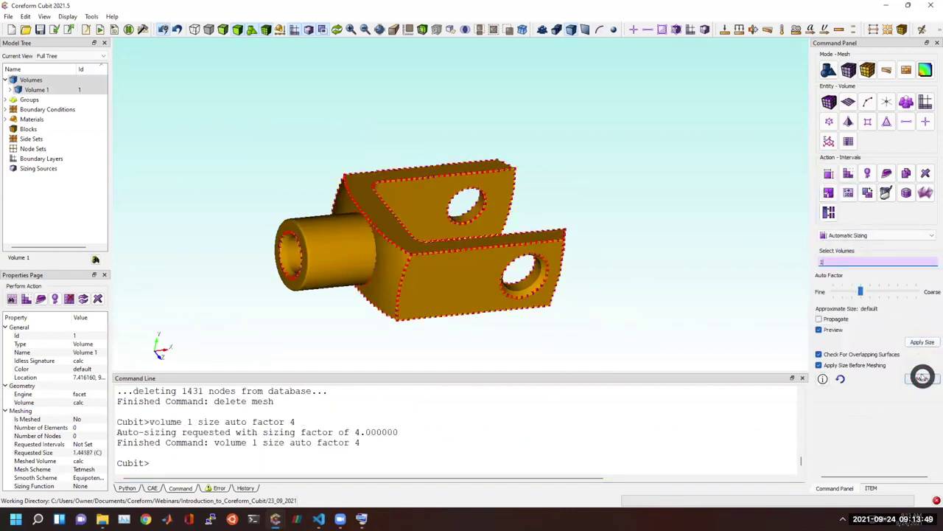
{"action": "left_click_drag", "start_coordinate": [859, 292], "coordinate": [852, 292]}
{"action": "left_click", "coordinate": [922, 342]}
{"action": "left_click", "coordinate": [922, 378]}
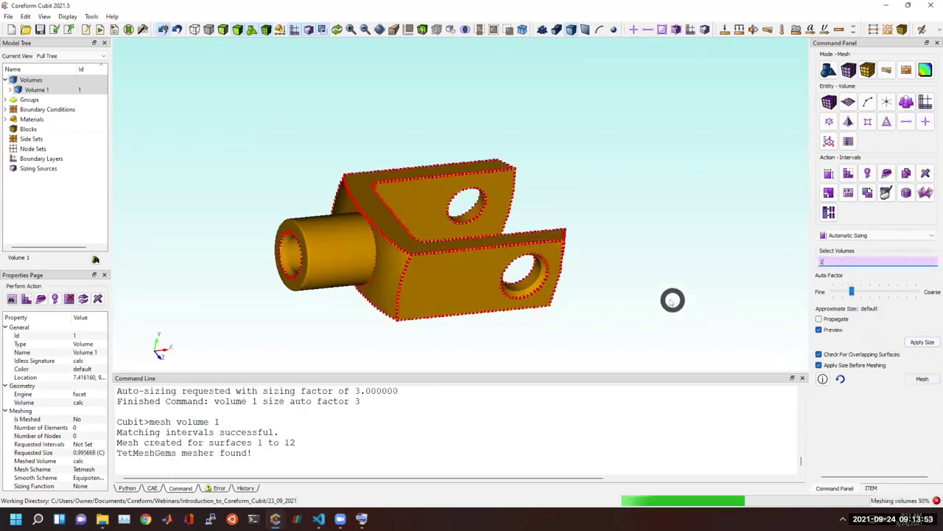
Step: Orbit and zoom to inspect the meshed clevis, then clear the model
{"action": "scroll", "coordinate": [636, 304], "scroll_direction": "up", "scroll_amount": 3}
{"action": "left_click_drag", "start_coordinate": [356, 266], "coordinate": [424, 241]}
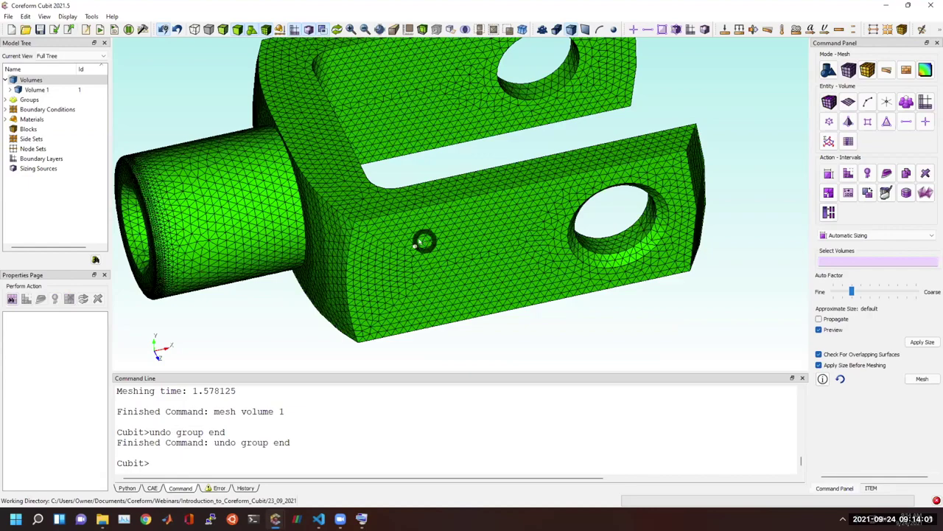
{"action": "scroll", "coordinate": [368, 270], "scroll_direction": "down", "scroll_amount": 5}
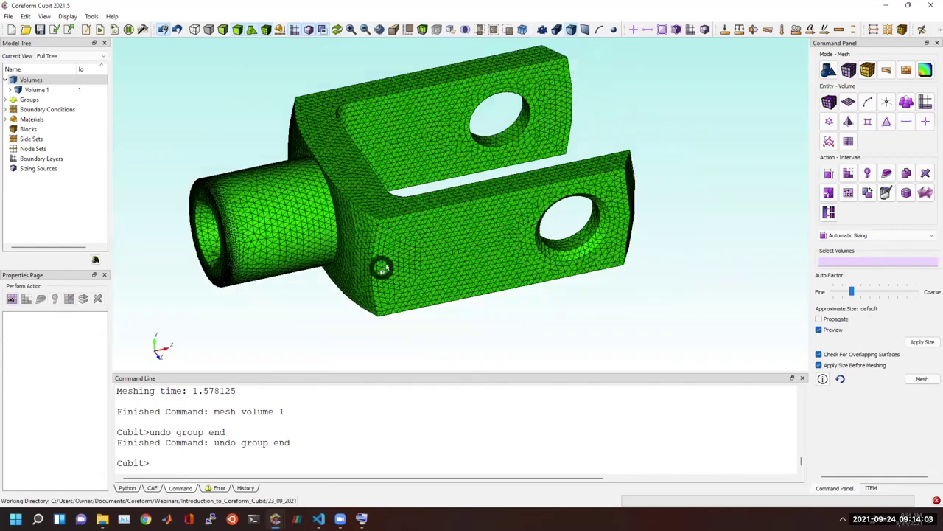
{"action": "left_click_drag", "start_coordinate": [484, 268], "coordinate": [414, 248]}
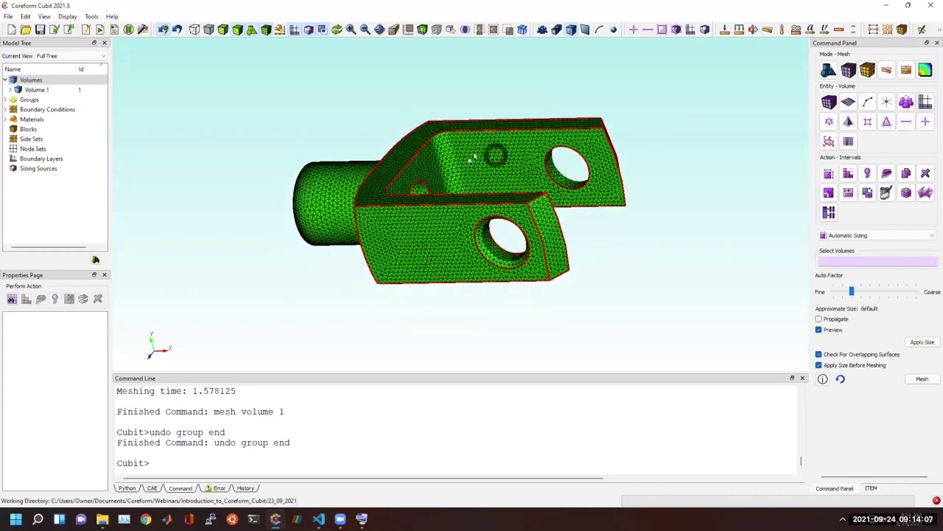
{"action": "scroll", "coordinate": [608, 256], "scroll_direction": "up", "scroll_amount": 2}
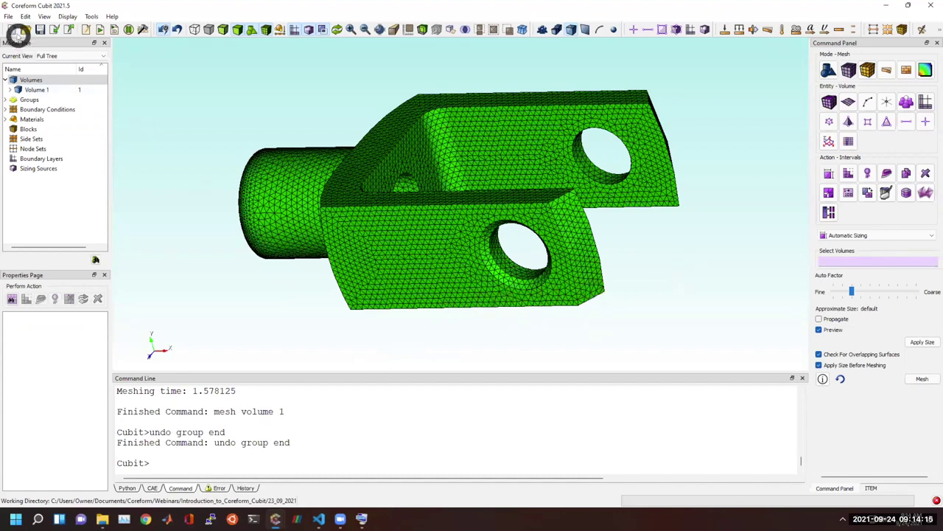
{"action": "left_click", "coordinate": [11, 30]}
Step: Re-import knuckle.stl and rotate it to an isometric view
{"action": "left_click", "coordinate": [54, 28]}
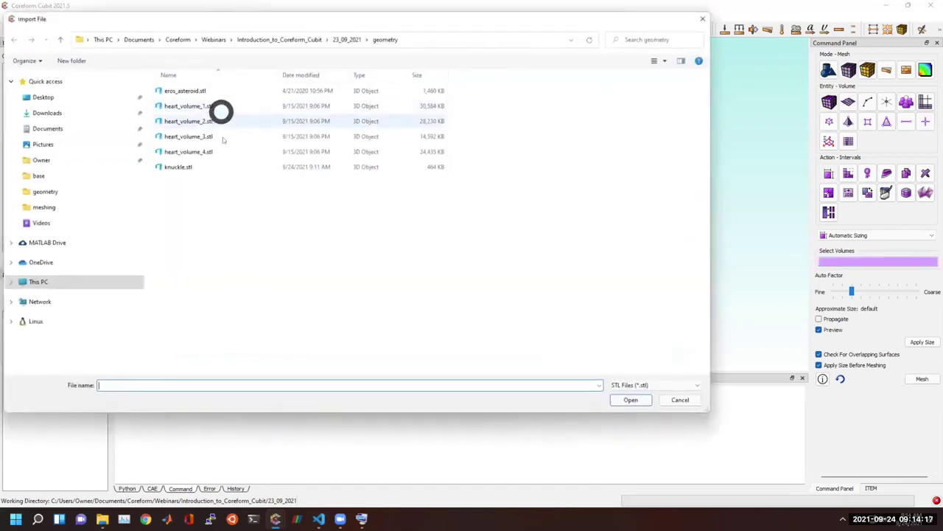
{"action": "double_click", "coordinate": [206, 164]}
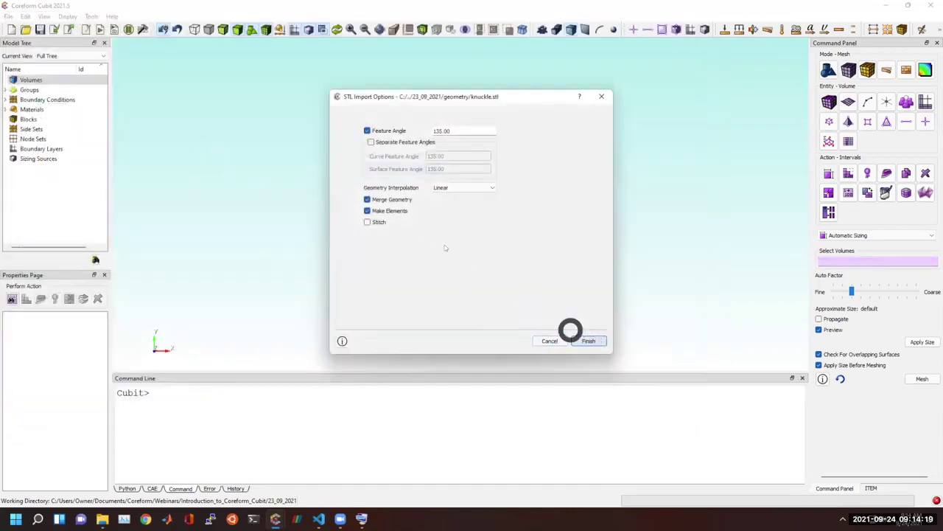
{"action": "left_click", "coordinate": [587, 340]}
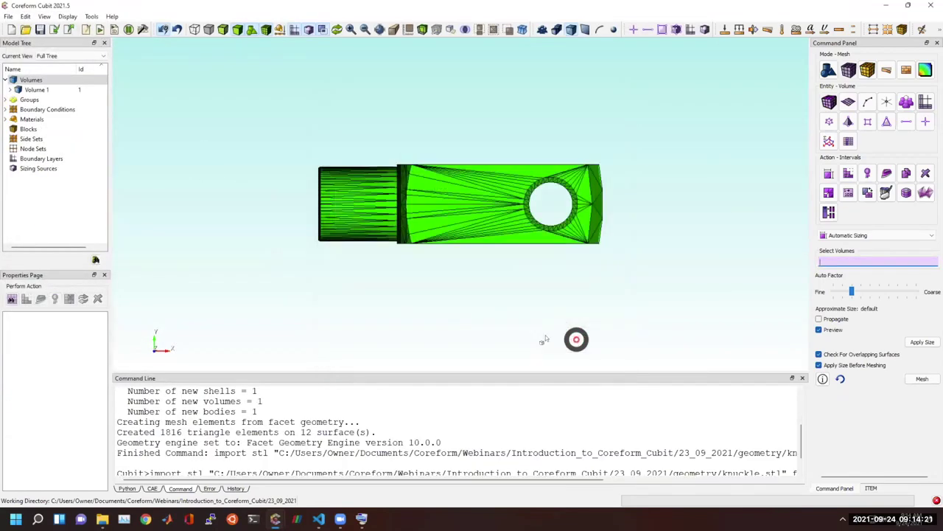
{"action": "left_click_drag", "start_coordinate": [420, 267], "coordinate": [467, 268]}
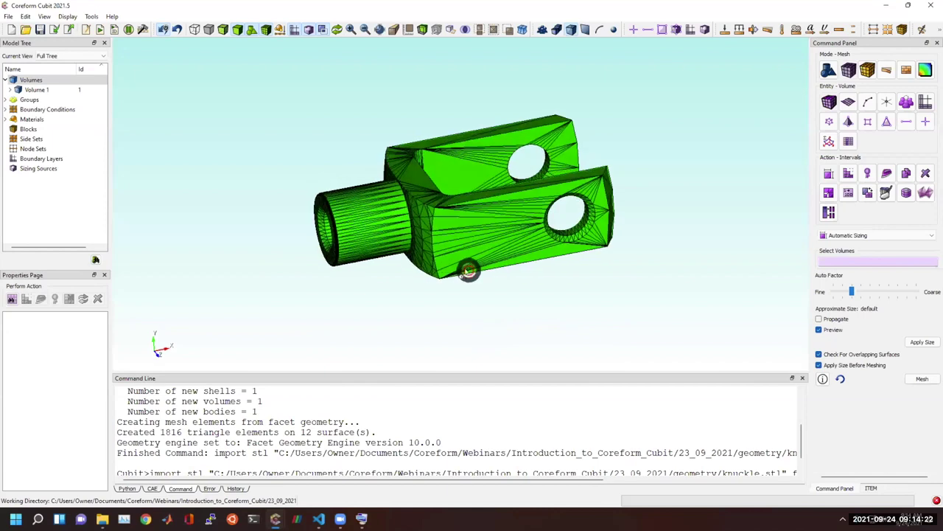
Step: Run 'tetmesh tri all' to fill the surface triangles with tetrahedra
{"action": "left_click", "coordinate": [417, 413]}
{"action": "type", "text": "t>tetmesh tri a"}
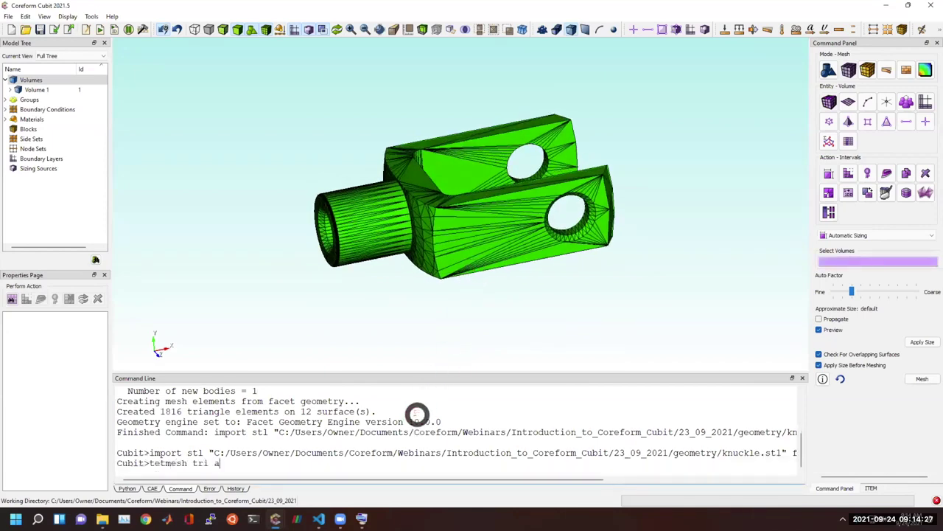
{"action": "type", "text": "ll"}
{"action": "key", "text": "Return"}
{"action": "scroll", "coordinate": [537, 242], "scroll_direction": "up", "scroll_amount": 5}
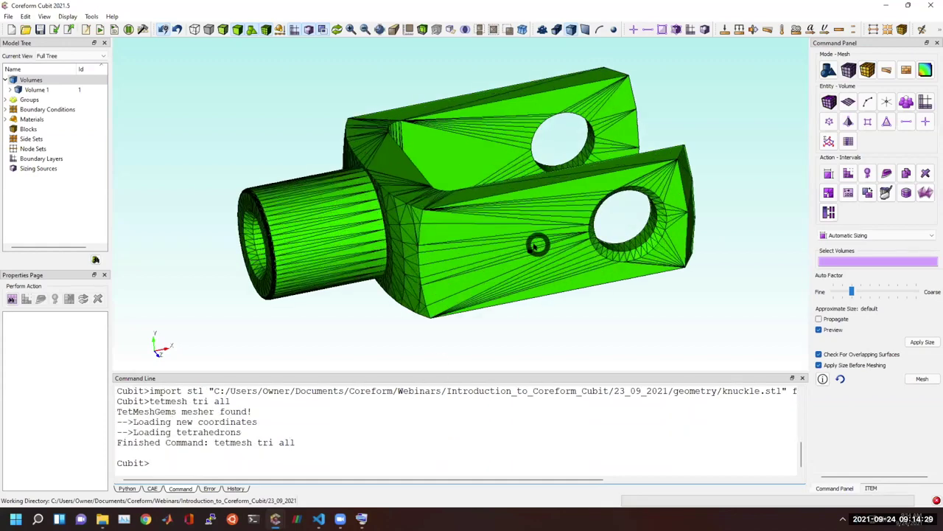
{"action": "left_click", "coordinate": [341, 417]}
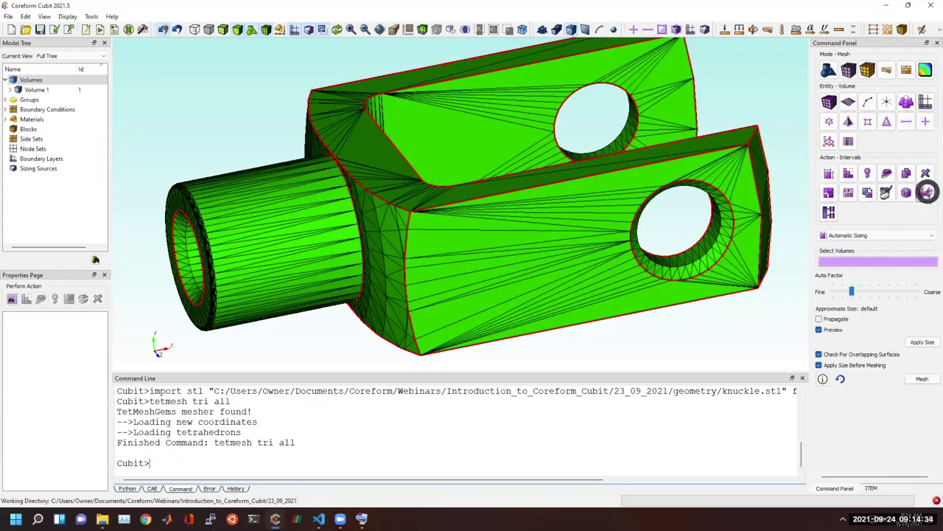
Step: Display Shape quality for all volumes, ranging from 0.00842 to 0.945
{"action": "left_click", "coordinate": [868, 173]}
{"action": "left_click", "coordinate": [891, 257]}
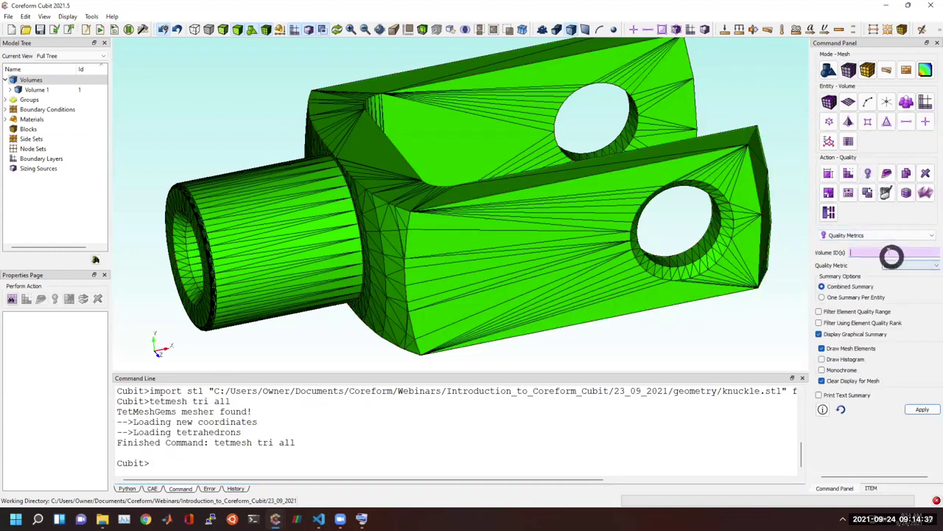
{"action": "right_click", "coordinate": [892, 253]}
{"action": "left_click", "coordinate": [900, 274]}
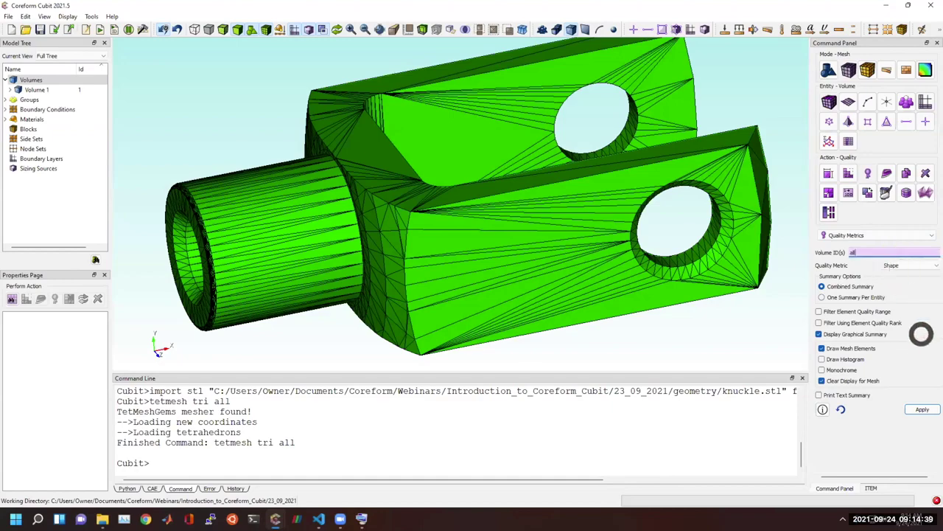
{"action": "left_click", "coordinate": [930, 409]}
Step: Orbit and zoom around the quality-coloured mesh to view both holes
{"action": "mouse_move", "coordinate": [589, 343]}
{"action": "left_mouse_down"}
{"action": "mouse_move", "coordinate": [301, 253]}
{"action": "mouse_move", "coordinate": [379, 263]}
{"action": "left_mouse_up"}
{"action": "right_click_drag", "start_coordinate": [380, 263], "coordinate": [454, 214]}
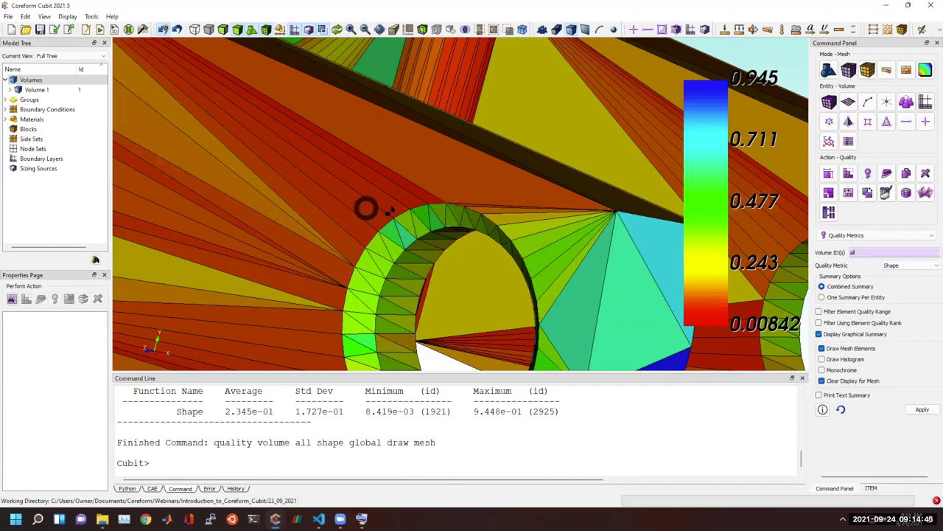
{"action": "scroll", "coordinate": [366, 208], "scroll_direction": "down", "scroll_amount": 10}
{"action": "mouse_move", "coordinate": [367, 209]}
{"action": "left_mouse_down"}
{"action": "mouse_move", "coordinate": [311, 213]}
{"action": "mouse_move", "coordinate": [238, 199]}
{"action": "mouse_move", "coordinate": [361, 211]}
{"action": "mouse_move", "coordinate": [416, 229]}
{"action": "mouse_move", "coordinate": [461, 252]}
{"action": "mouse_move", "coordinate": [449, 274]}
{"action": "mouse_move", "coordinate": [461, 258]}
{"action": "mouse_move", "coordinate": [369, 225]}
{"action": "mouse_move", "coordinate": [374, 187]}
{"action": "mouse_move", "coordinate": [405, 196]}
{"action": "left_mouse_up"}
{"action": "left_click_drag", "start_coordinate": [383, 252], "coordinate": [277, 170]}
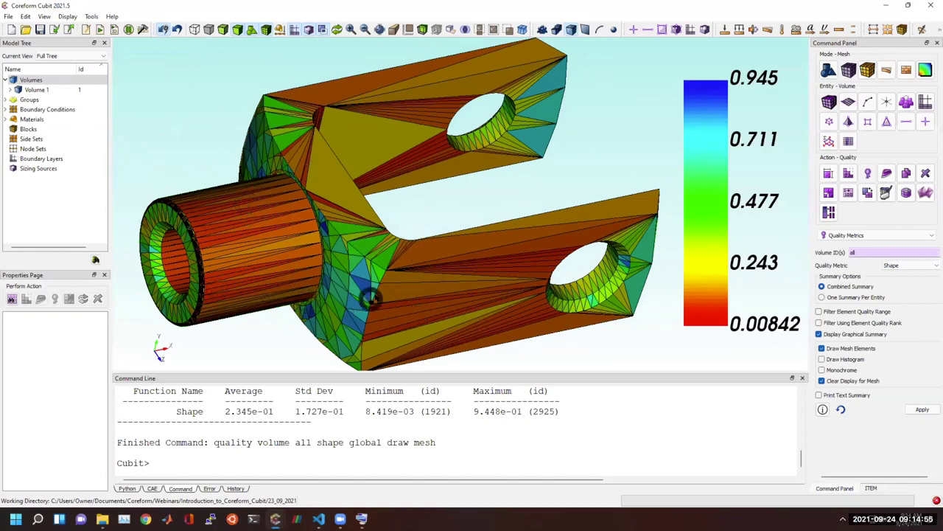
{"action": "mouse_move", "coordinate": [479, 261]}
{"action": "left_mouse_down"}
{"action": "mouse_move", "coordinate": [406, 261]}
{"action": "mouse_move", "coordinate": [465, 258]}
{"action": "left_mouse_up"}
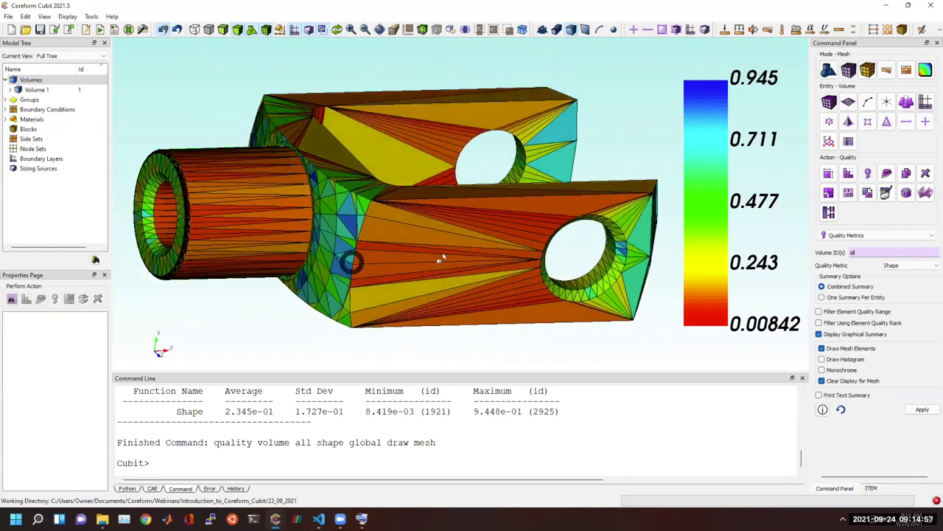
{"action": "left_click", "coordinate": [355, 440]}
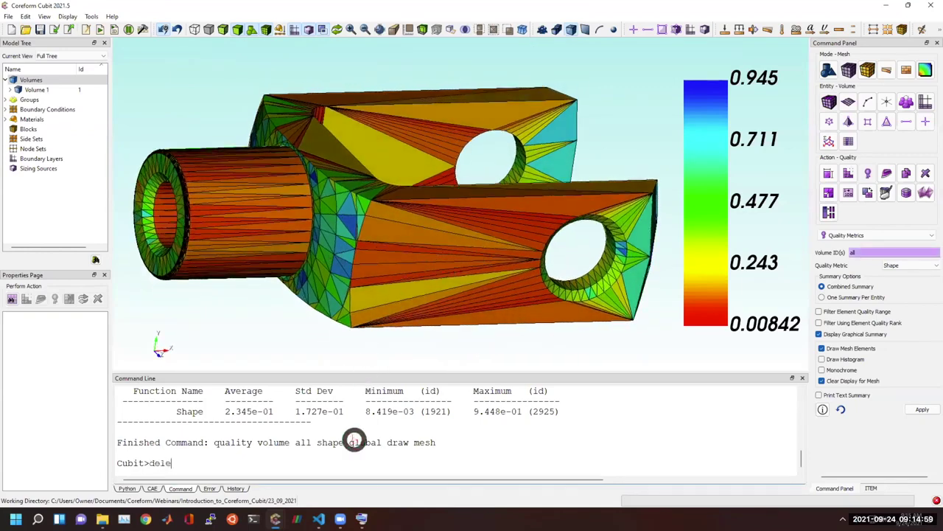
Step: Delete the 3418-tet mesh and switch the display to shaded render mode
{"action": "type", "text": "delete mesh"}
{"action": "key", "text": "Return"}
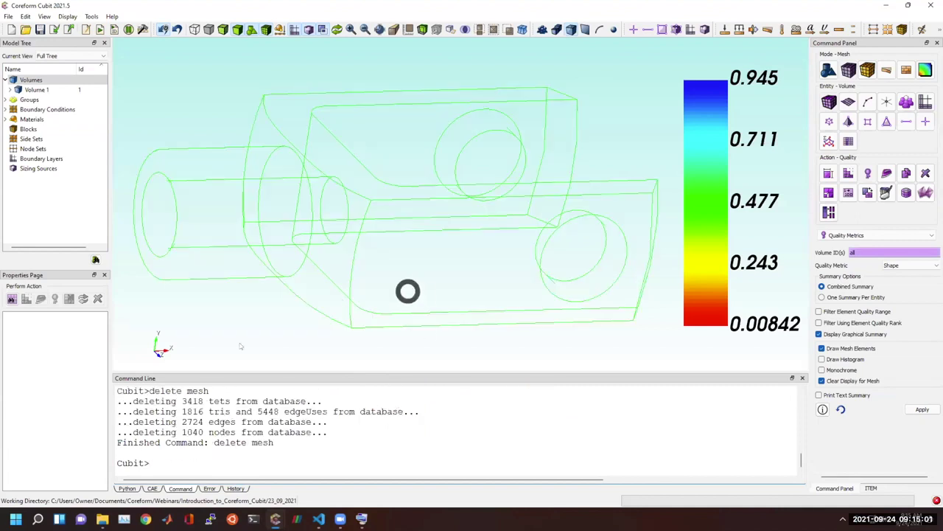
{"action": "left_click", "coordinate": [223, 30]}
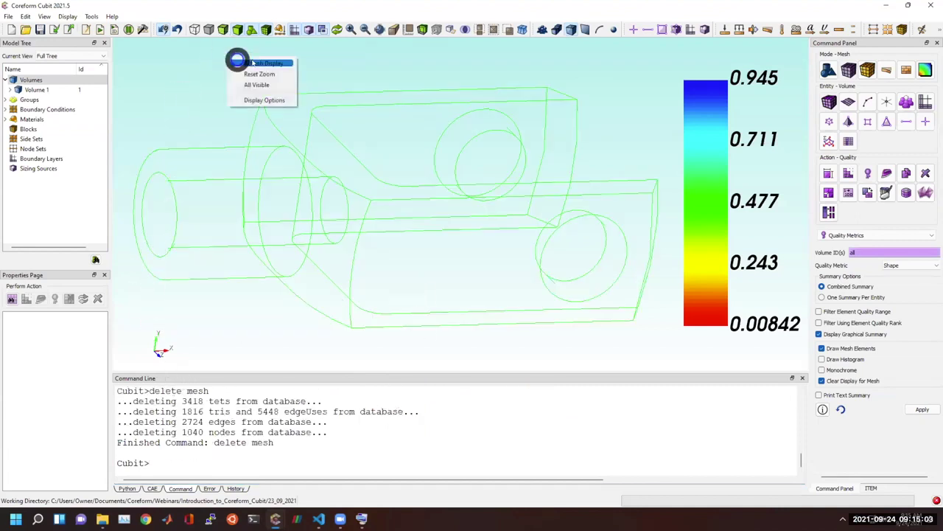
{"action": "left_click", "coordinate": [236, 65]}
{"action": "mouse_move", "coordinate": [465, 244]}
{"action": "middle_mouse_down"}
{"action": "mouse_move", "coordinate": [432, 243]}
{"action": "mouse_move", "coordinate": [470, 246]}
{"action": "middle_mouse_up"}
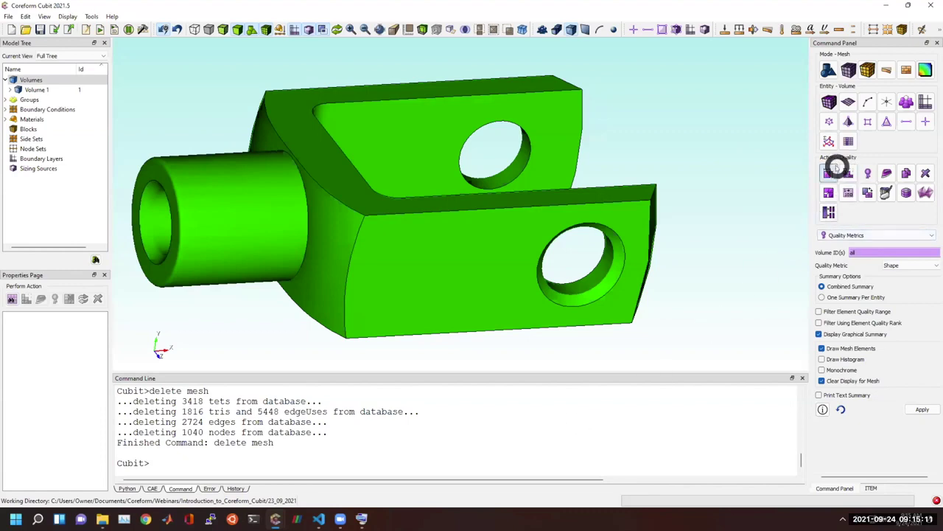
Step: Apply automatic sizing factor 3 to volume 1
{"action": "left_click", "coordinate": [830, 173]}
{"action": "left_click", "coordinate": [855, 259]}
{"action": "type", "text": "1"}
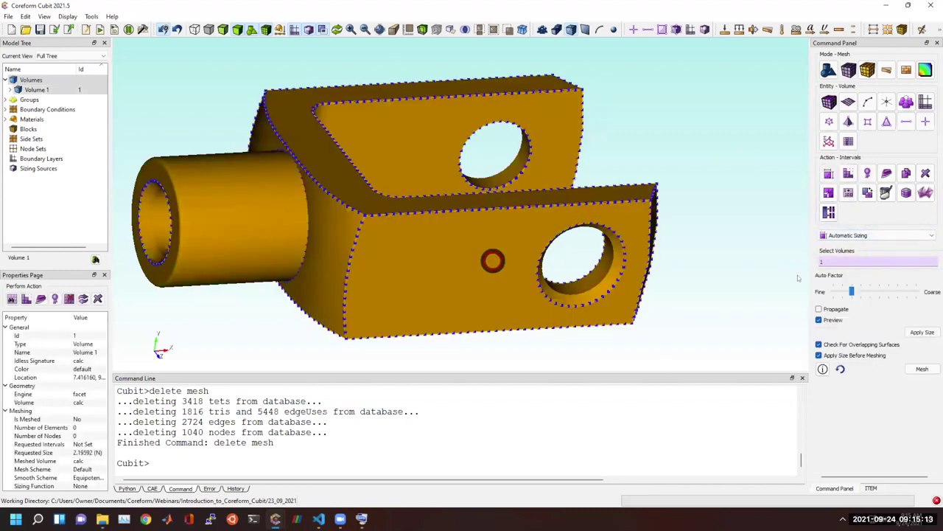
{"action": "left_click", "coordinate": [916, 330]}
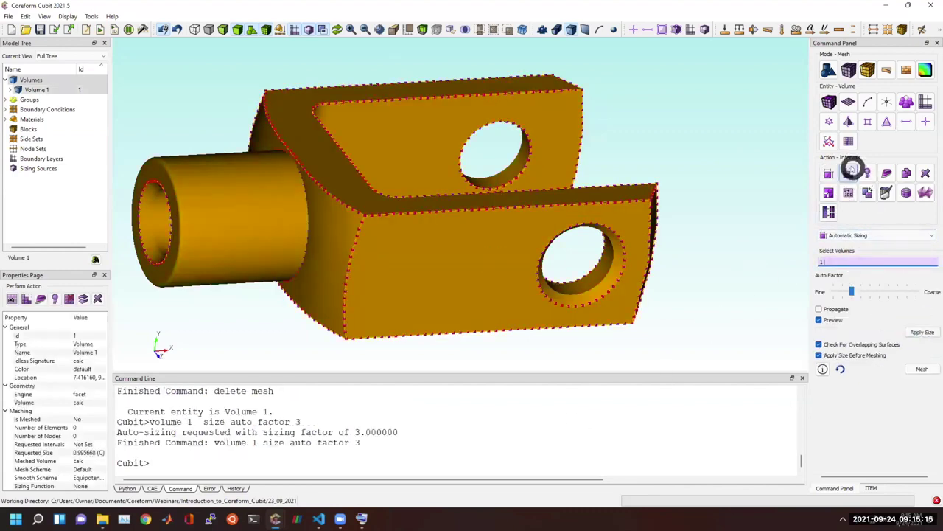
{"action": "left_click", "coordinate": [849, 172]}
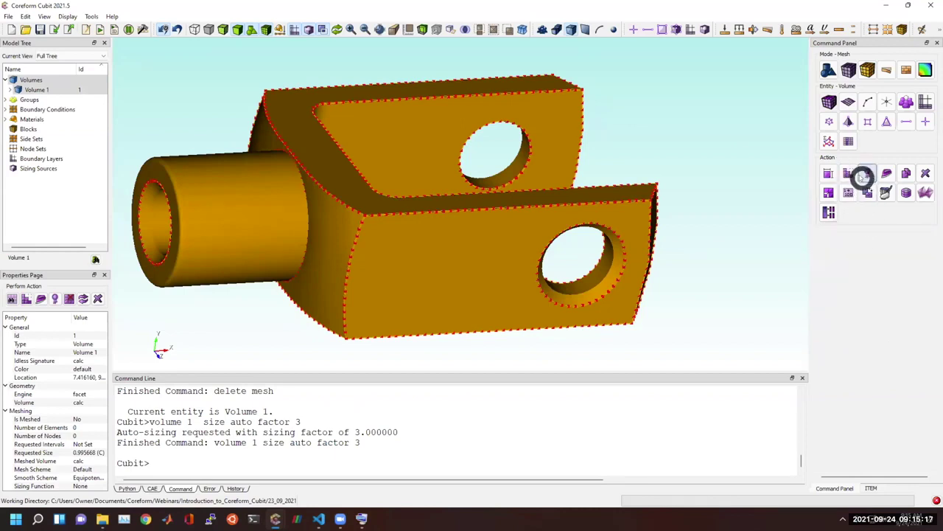
{"action": "left_click", "coordinate": [855, 236]}
Step: Tet-mesh Volume 1 into 133935 tets and rerun the shape quality display command
{"action": "left_click", "coordinate": [859, 277]}
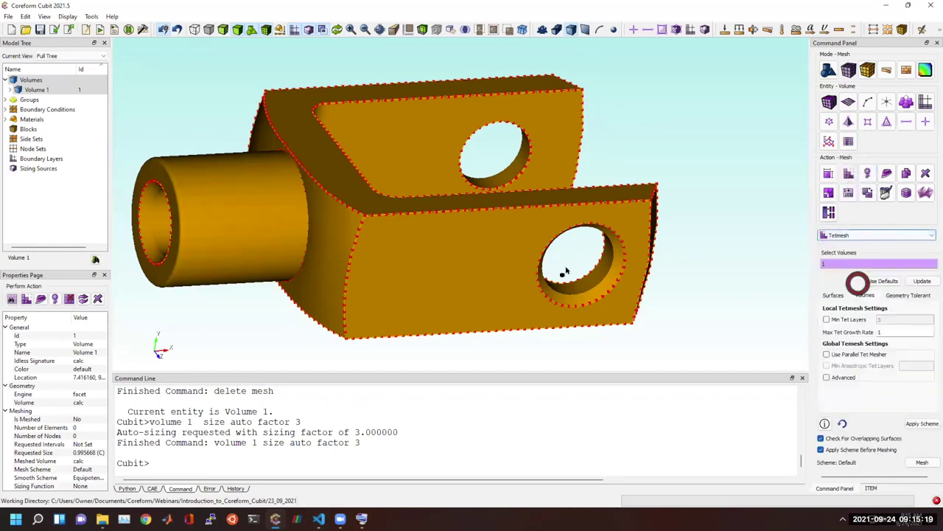
{"action": "left_click", "coordinate": [922, 462]}
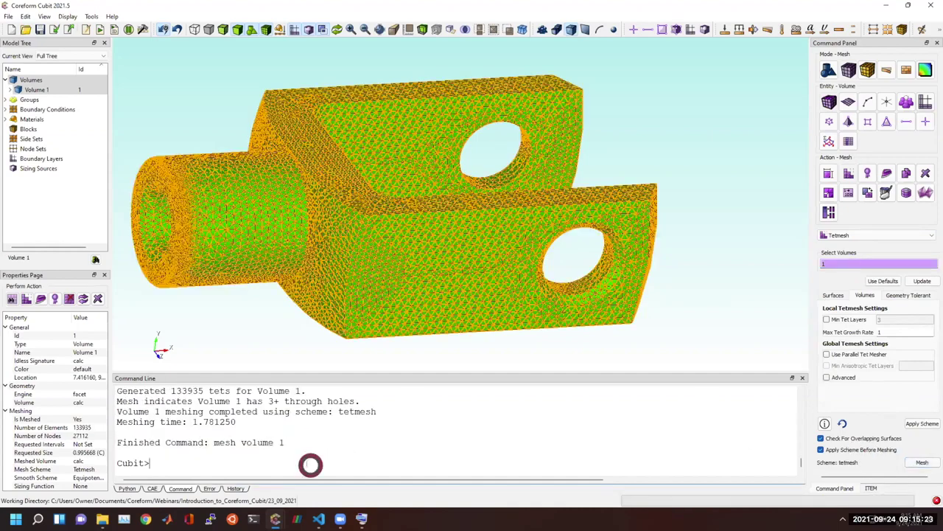
{"action": "key", "text": "Up"}
{"action": "key", "text": "Up"}
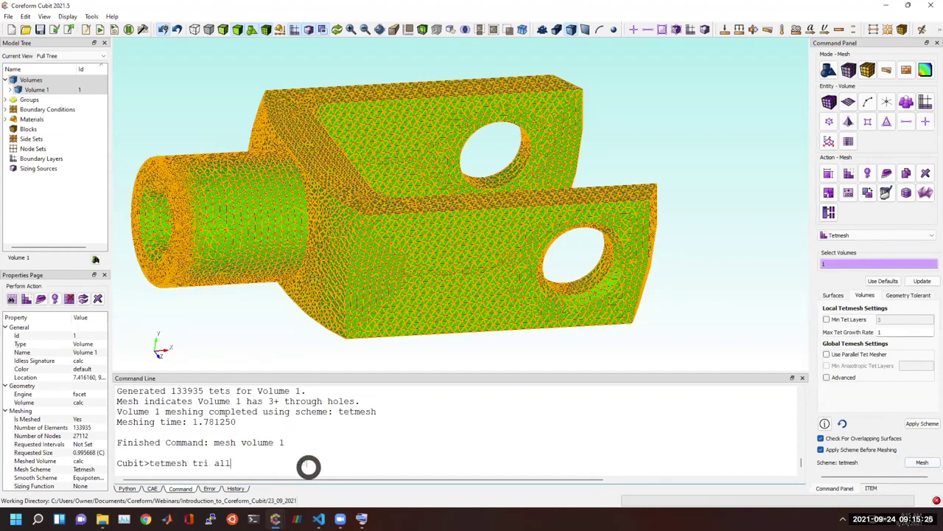
{"action": "key", "text": "Down"}
{"action": "key", "text": "Return"}
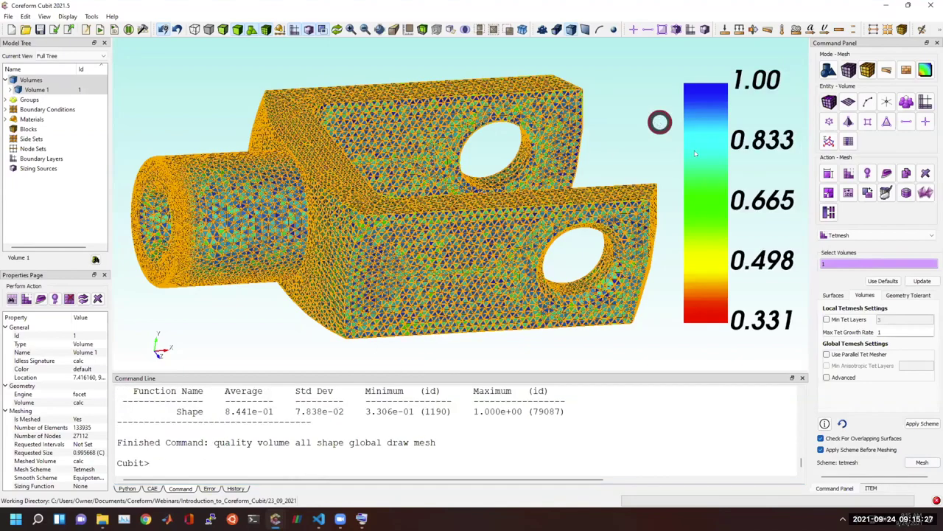
Step: Deselect Volume 1 and orbit to show the slot and cylinder
{"action": "left_click", "coordinate": [667, 127]}
{"action": "left_click_drag", "start_coordinate": [556, 260], "coordinate": [534, 260]}
{"action": "left_click_drag", "start_coordinate": [452, 263], "coordinate": [353, 280]}
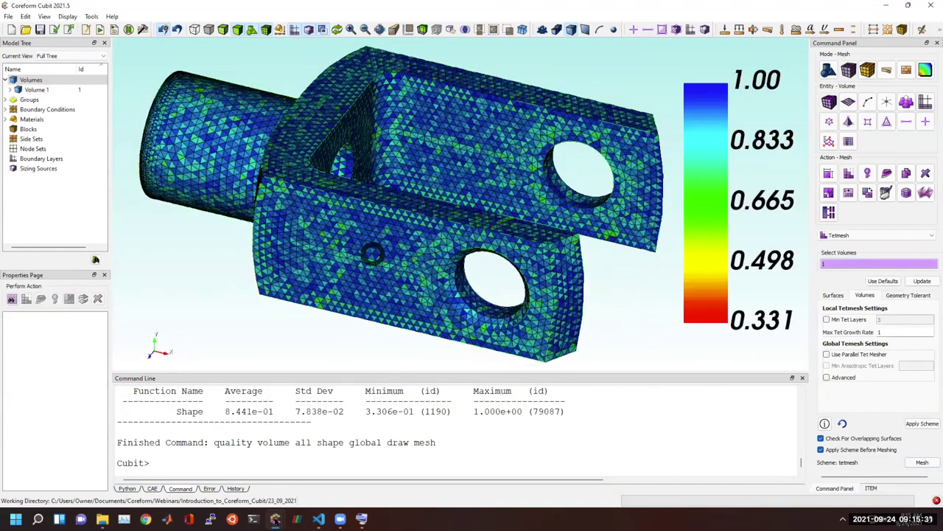
{"action": "mouse_move", "coordinate": [274, 519]}
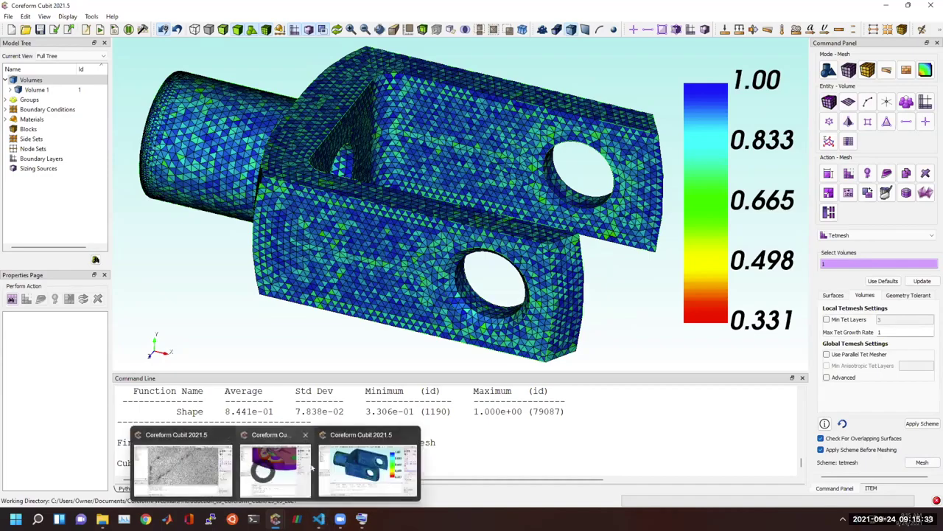
Step: Bring up the meshed heart window, then zoom and orbit around its dense triangle surface mesh
{"action": "left_click", "coordinate": [169, 461]}
{"action": "scroll", "coordinate": [316, 232], "scroll_direction": "down", "scroll_amount": 5}
{"action": "scroll", "coordinate": [414, 210], "scroll_direction": "up", "scroll_amount": 5}
{"action": "left_click_drag", "start_coordinate": [412, 206], "coordinate": [568, 352]}
{"action": "scroll", "coordinate": [441, 279], "scroll_direction": "up", "scroll_amount": 3}
{"action": "scroll", "coordinate": [569, 340], "scroll_direction": "up", "scroll_amount": 5}
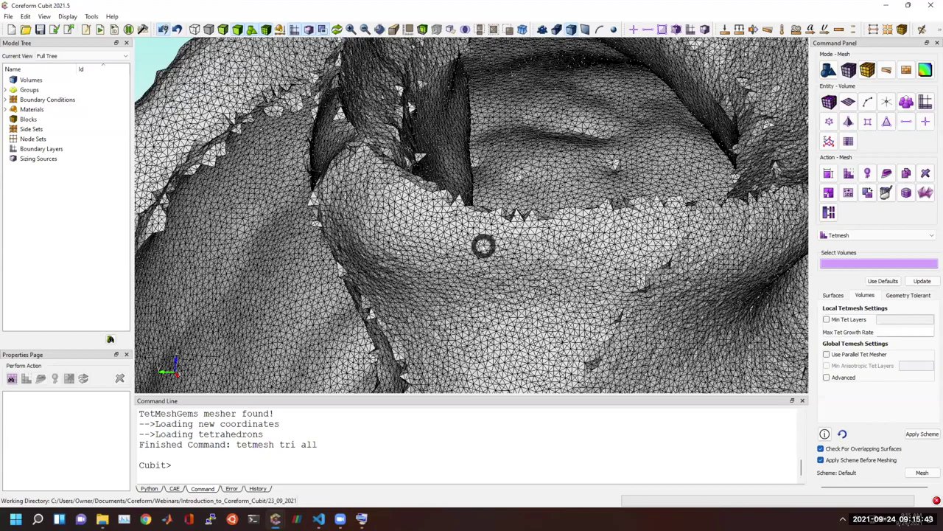
{"action": "left_click_drag", "start_coordinate": [483, 245], "coordinate": [483, 246]}
{"action": "scroll", "coordinate": [483, 246], "scroll_direction": "down", "scroll_amount": 3}
{"action": "scroll", "coordinate": [480, 244], "scroll_direction": "up", "scroll_amount": 3}
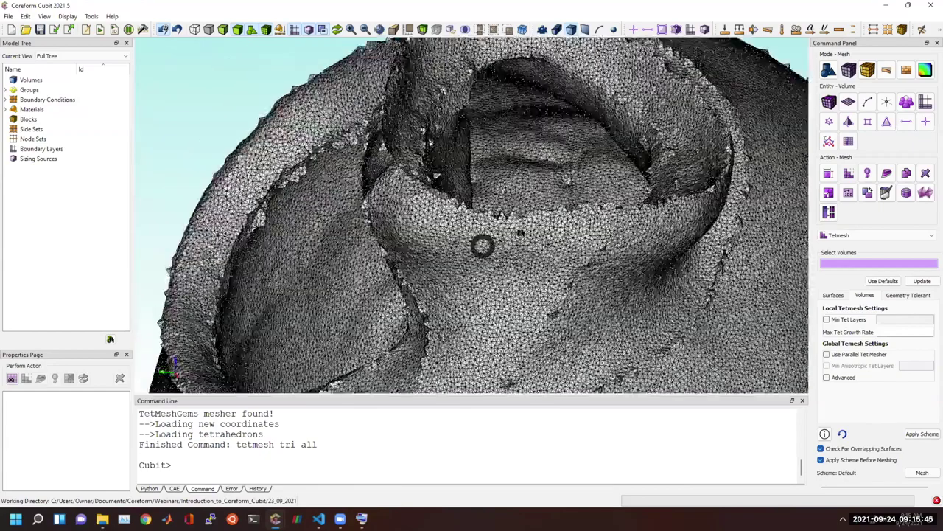
{"action": "left_click_drag", "start_coordinate": [385, 204], "coordinate": [562, 219]}
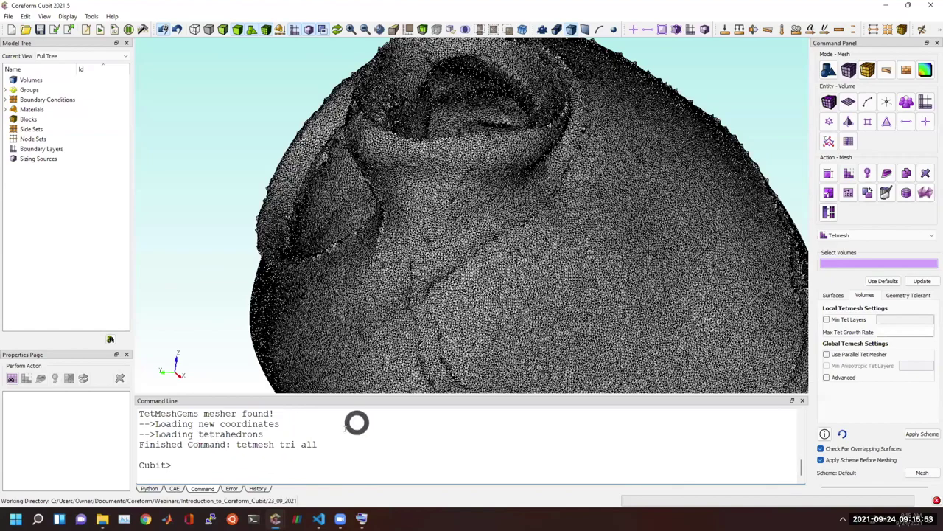
{"action": "left_click_drag", "start_coordinate": [343, 435], "coordinate": [217, 442]}
{"action": "scroll", "coordinate": [217, 440], "scroll_direction": "up", "scroll_amount": 2}
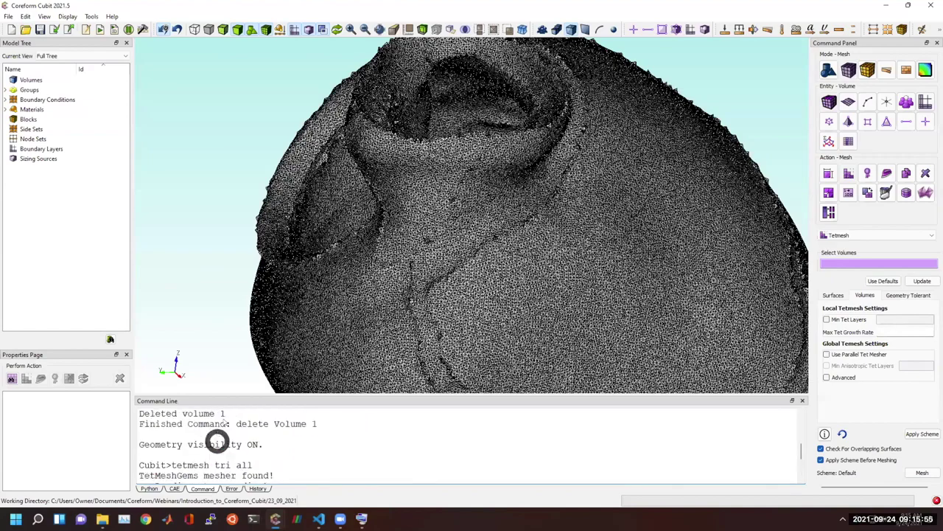
{"action": "scroll", "coordinate": [434, 286], "scroll_direction": "up", "scroll_amount": 8}
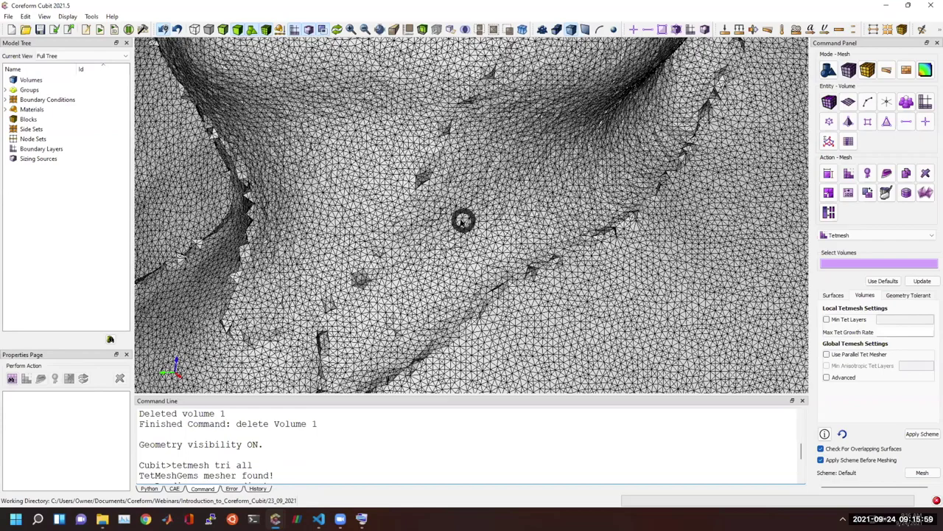
{"action": "scroll", "coordinate": [462, 220], "scroll_direction": "down", "scroll_amount": 6}
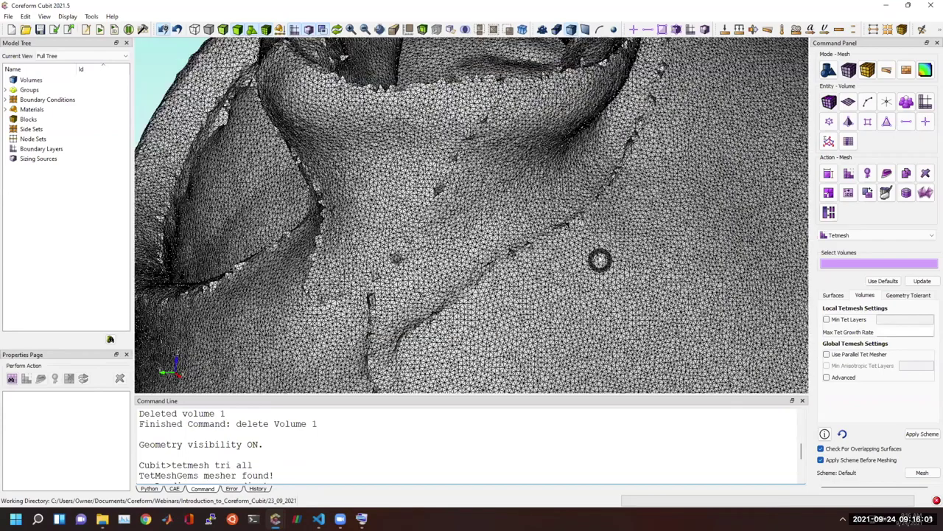
{"action": "scroll", "coordinate": [611, 225], "scroll_direction": "up", "scroll_amount": 5}
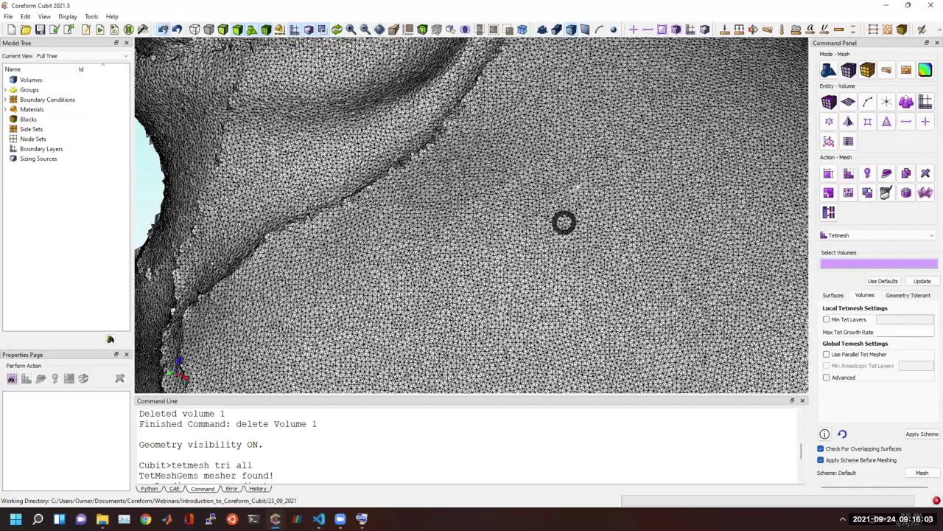
{"action": "left_click_drag", "start_coordinate": [564, 223], "coordinate": [403, 31]}
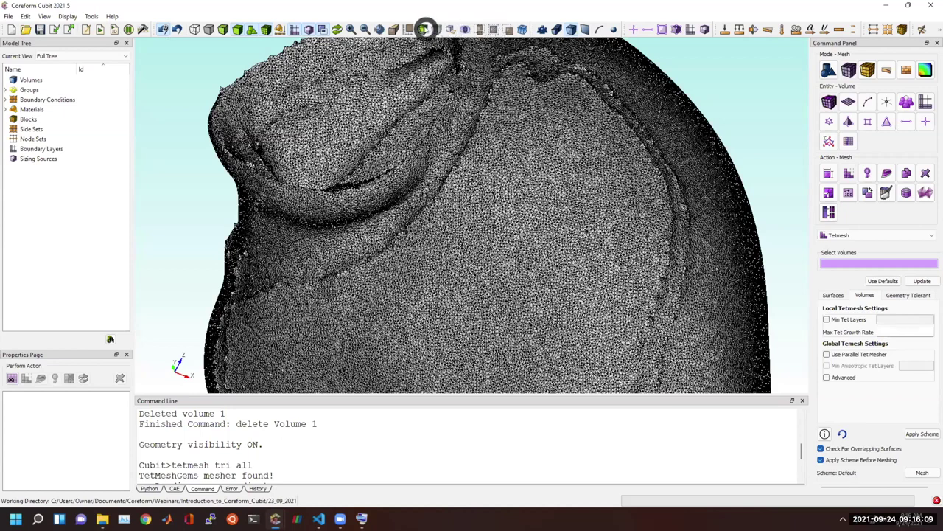
Step: Enable a clipping plane on the heart mesh and start entering the 'draw tet all' command
{"action": "left_click", "coordinate": [424, 30]}
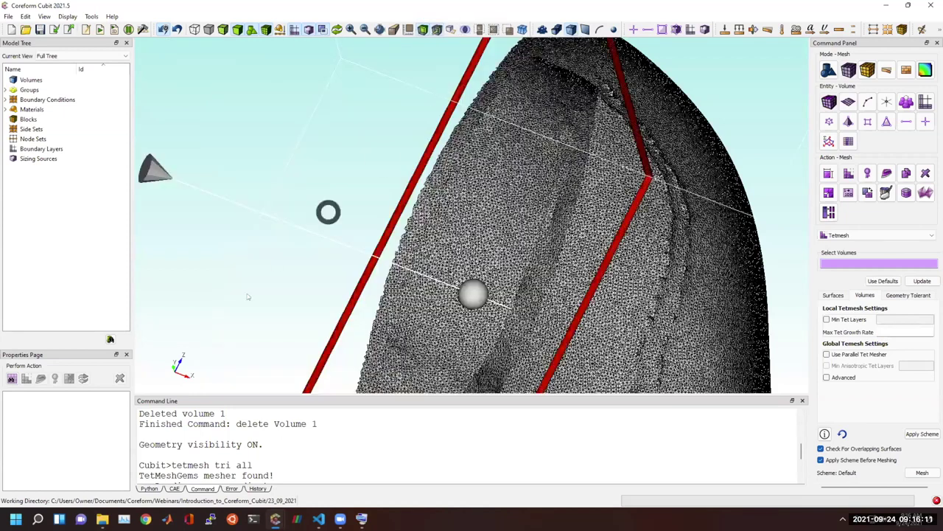
{"action": "left_click", "coordinate": [266, 469]}
{"action": "type", "text": "draw tet all"}
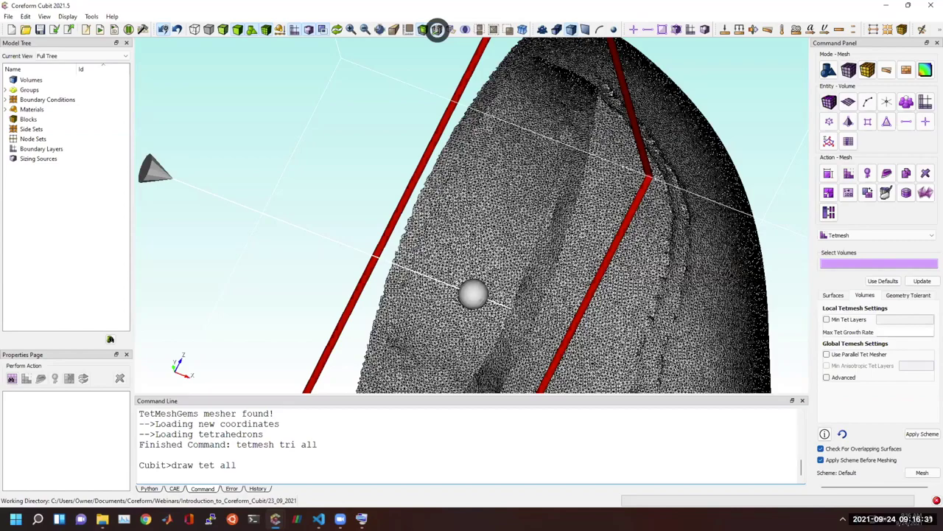
Step: Hide the clipping plane handles and orbit to examine the tetrahedra exposed inside the cut
{"action": "left_click", "coordinate": [437, 30]}
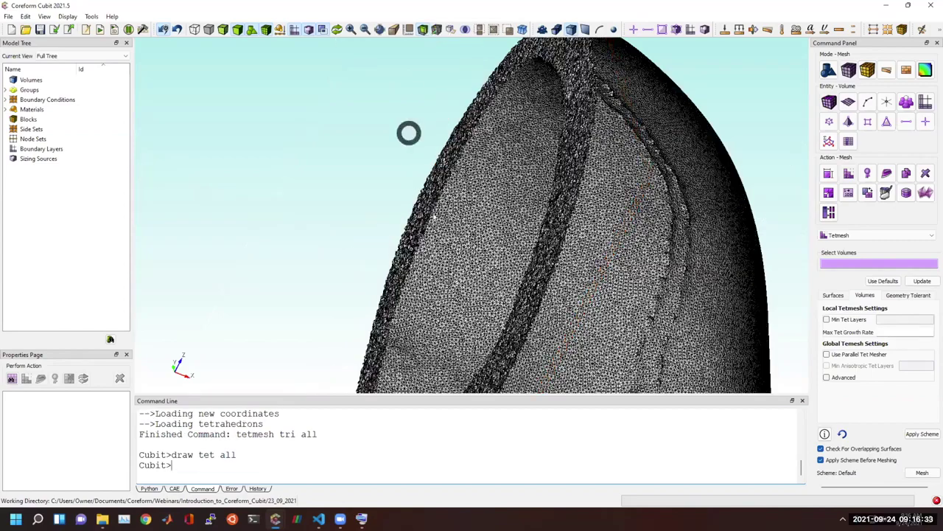
{"action": "left_click_drag", "start_coordinate": [487, 251], "coordinate": [699, 174]}
{"action": "left_click_drag", "start_coordinate": [394, 259], "coordinate": [417, 259]}
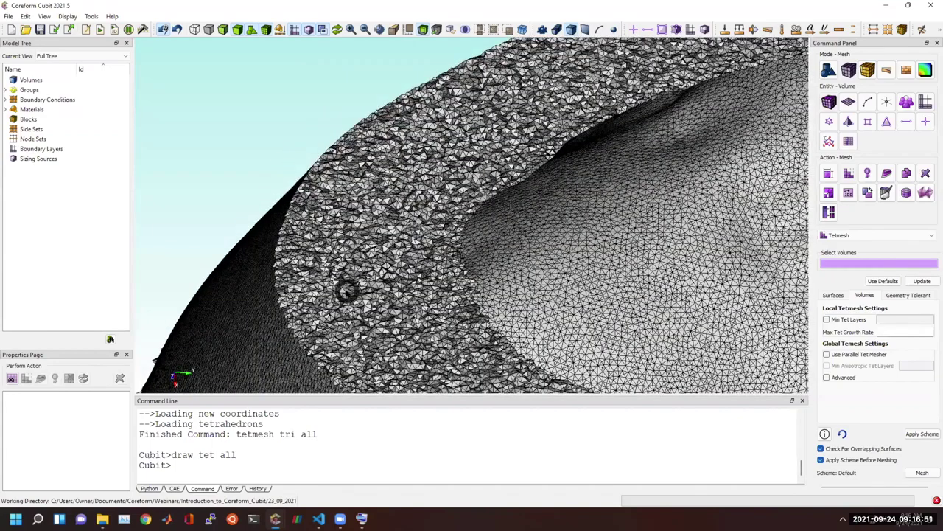
{"action": "left_click_drag", "start_coordinate": [346, 263], "coordinate": [393, 257]}
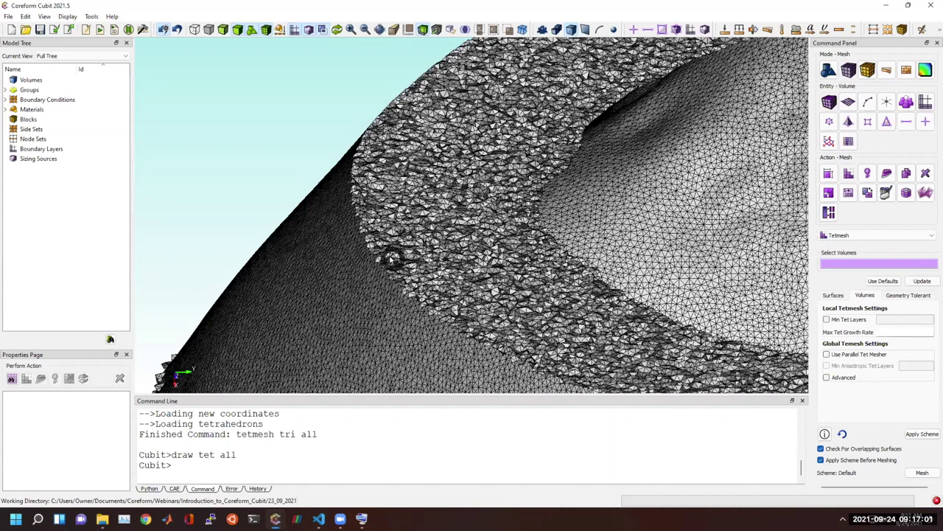
{"action": "left_click_drag", "start_coordinate": [400, 223], "coordinate": [230, 297]}
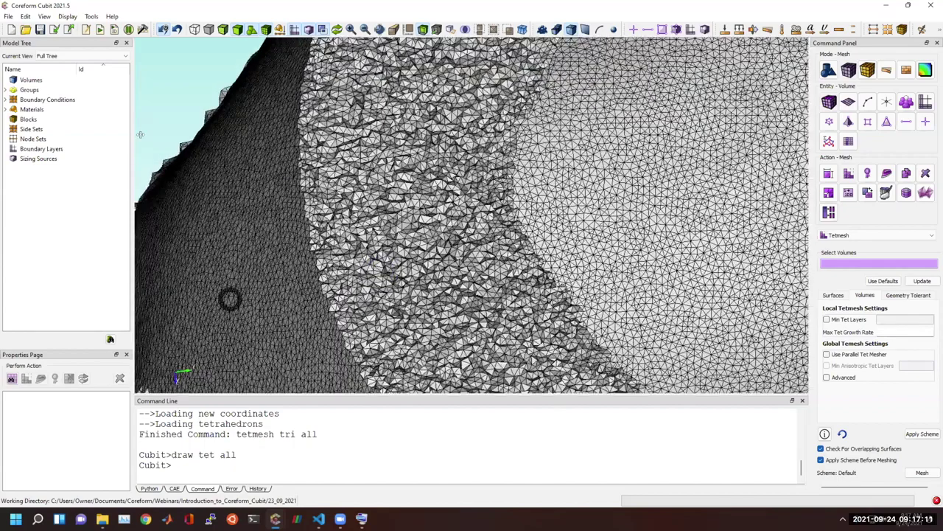
Step: Select the Volumes group, view the cut rim and face from below, and reset the session
{"action": "left_click", "coordinate": [22, 78]}
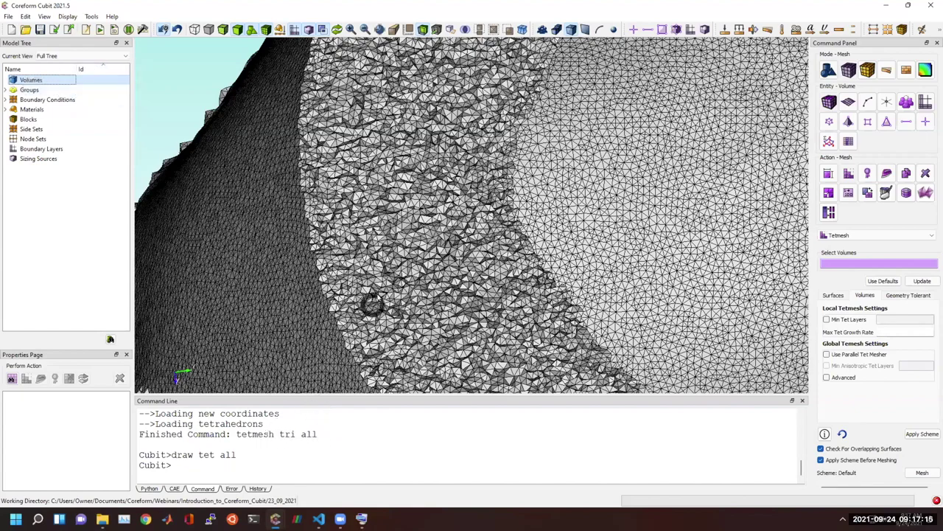
{"action": "left_click_drag", "start_coordinate": [352, 244], "coordinate": [314, 182]}
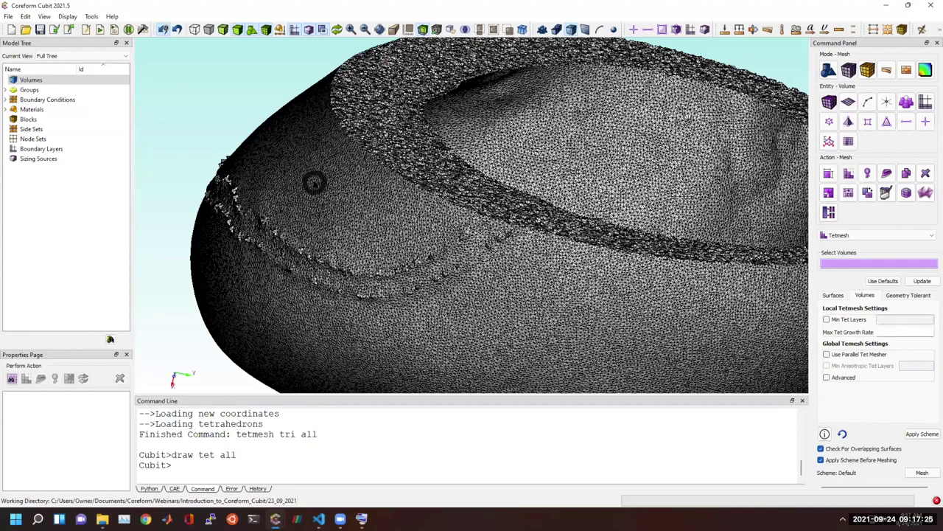
{"action": "left_click_drag", "start_coordinate": [314, 183], "coordinate": [314, 215]}
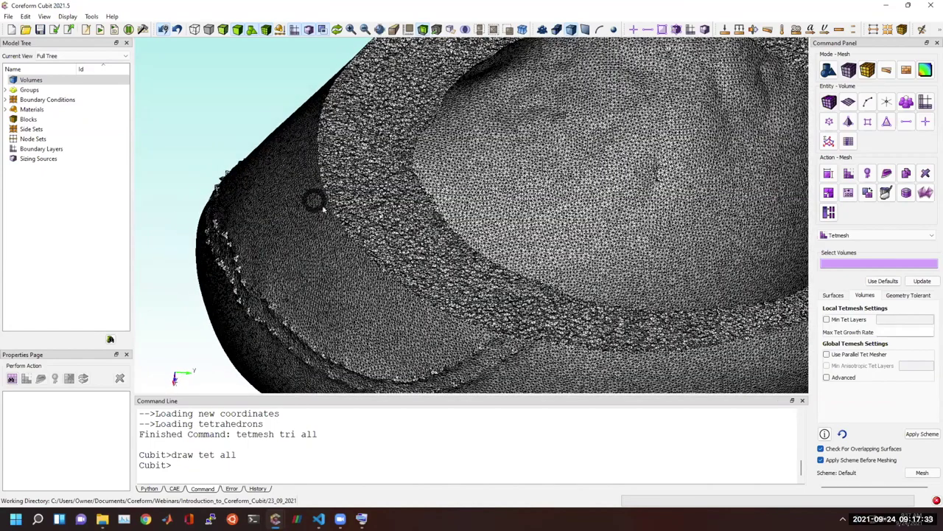
{"action": "mouse_move", "coordinate": [357, 219]}
{"action": "left_mouse_down"}
{"action": "mouse_move", "coordinate": [335, 236]}
{"action": "mouse_move", "coordinate": [351, 200]}
{"action": "mouse_move", "coordinate": [373, 218]}
{"action": "mouse_move", "coordinate": [363, 212]}
{"action": "left_mouse_up"}
{"action": "left_click_drag", "start_coordinate": [361, 207], "coordinate": [338, 205]}
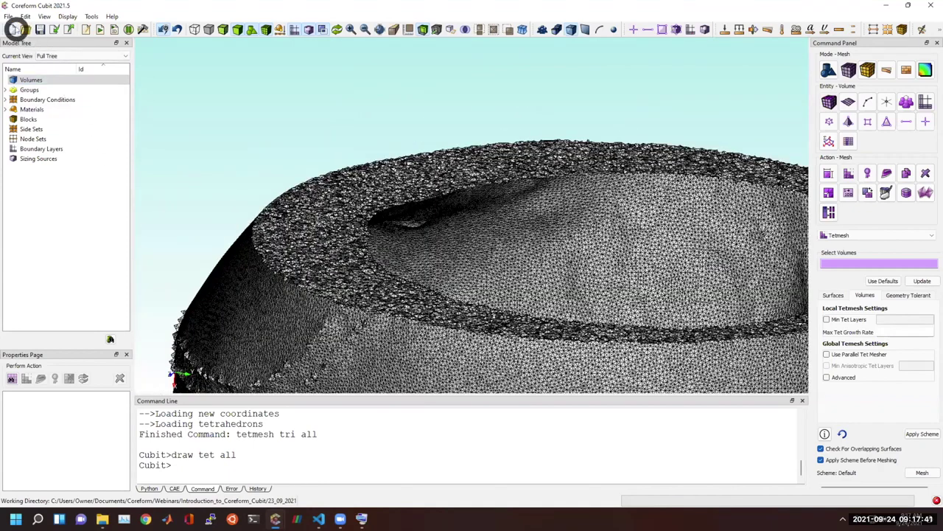
{"action": "left_click", "coordinate": [12, 29]}
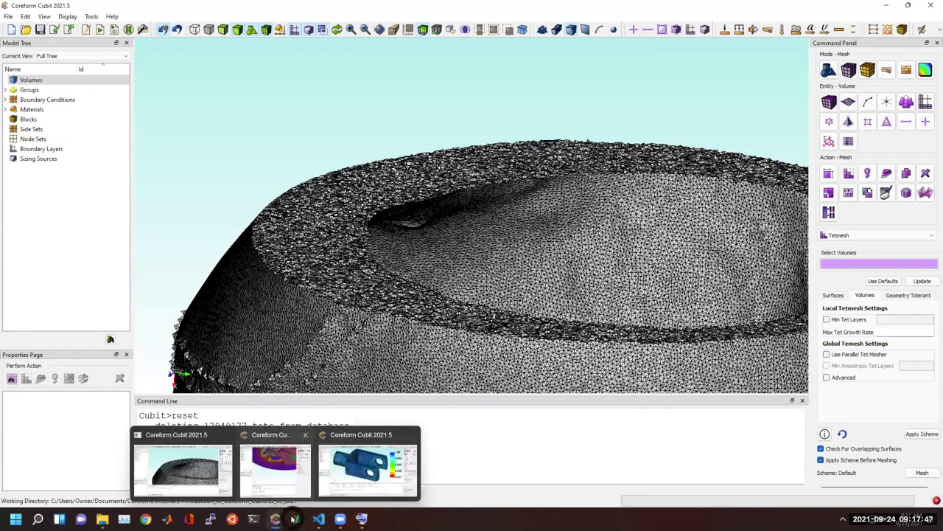
Step: Bring the other Cubit session forward and start a new empty model
{"action": "mouse_move", "coordinate": [275, 519]}
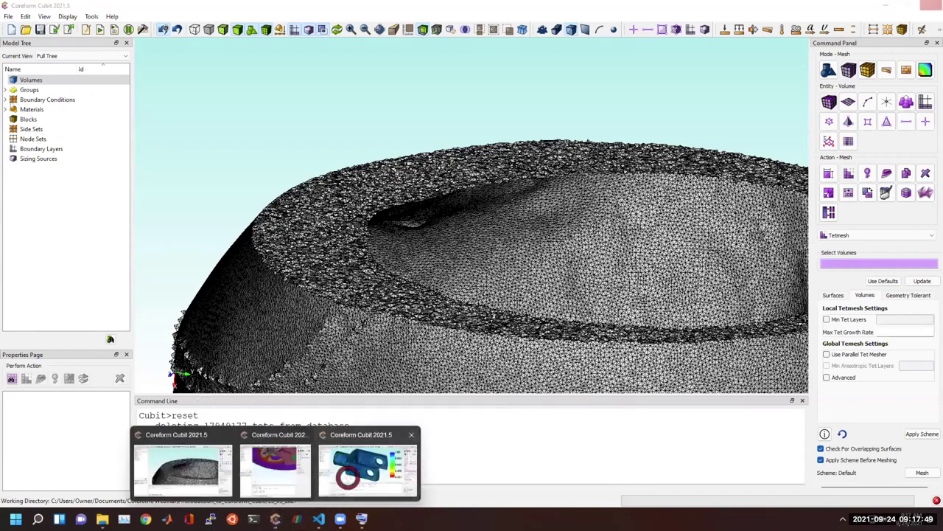
{"action": "left_click", "coordinate": [336, 479]}
{"action": "left_click", "coordinate": [10, 30]}
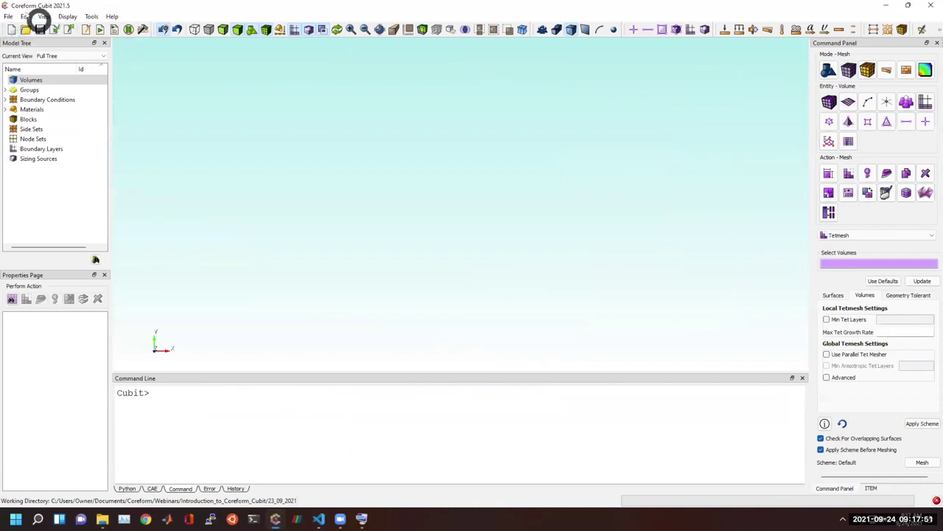
Step: Import heart_volume_1.stl with Make Elements and Feature Angle both unchecked
{"action": "left_click", "coordinate": [55, 30]}
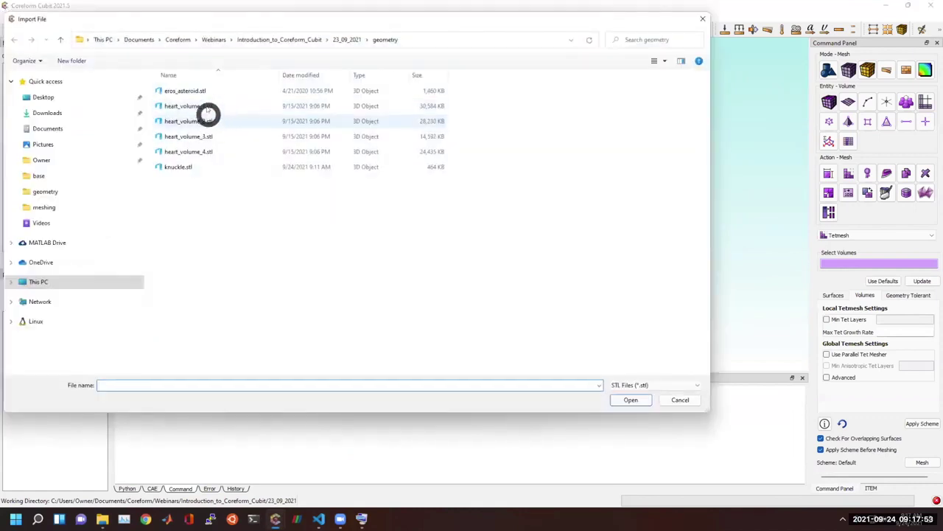
{"action": "double_click", "coordinate": [206, 116]}
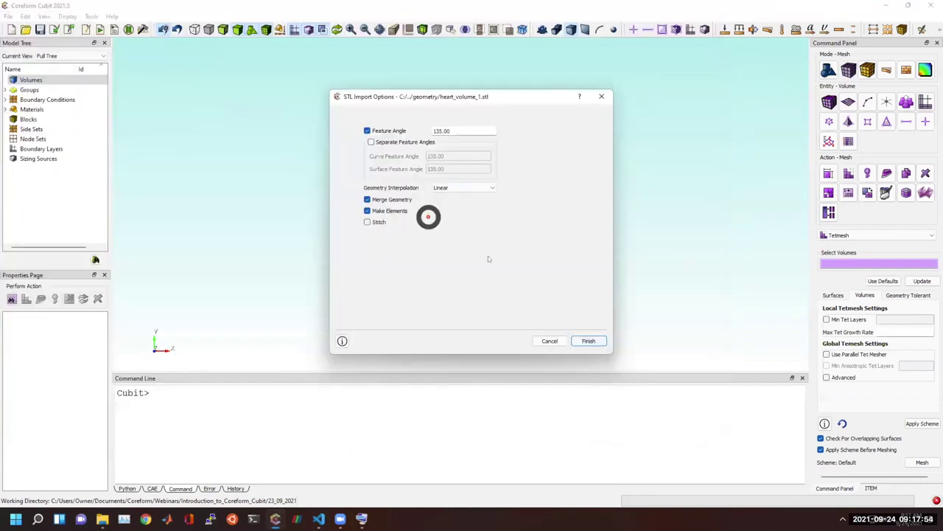
{"action": "left_click", "coordinate": [367, 210]}
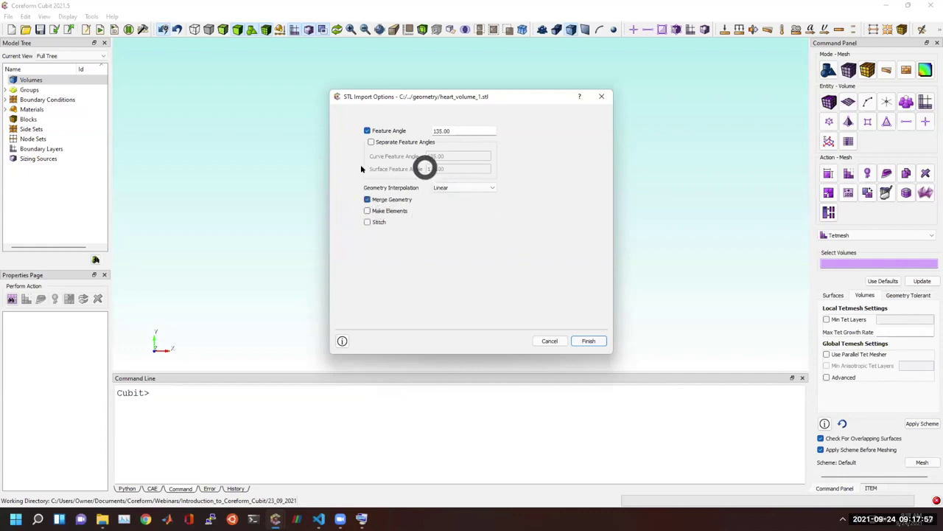
{"action": "left_click", "coordinate": [595, 340]}
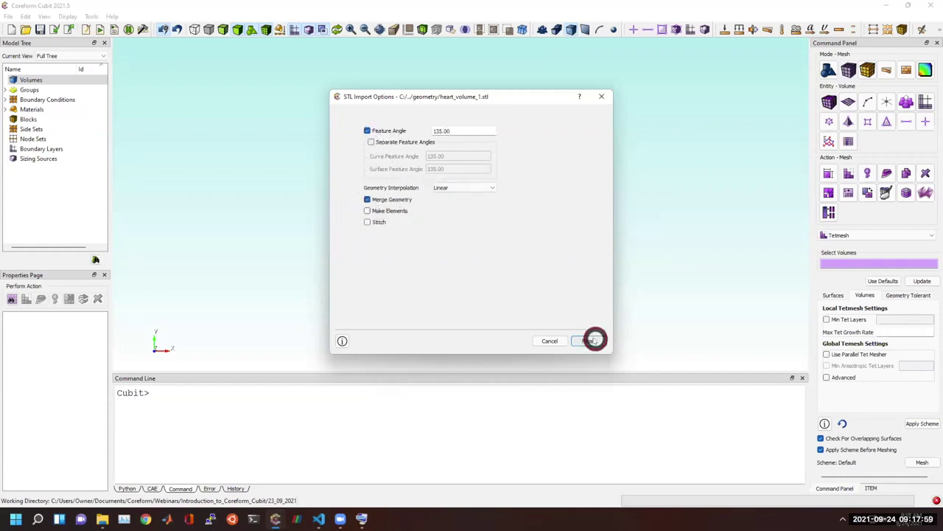
{"action": "left_click", "coordinate": [367, 130]}
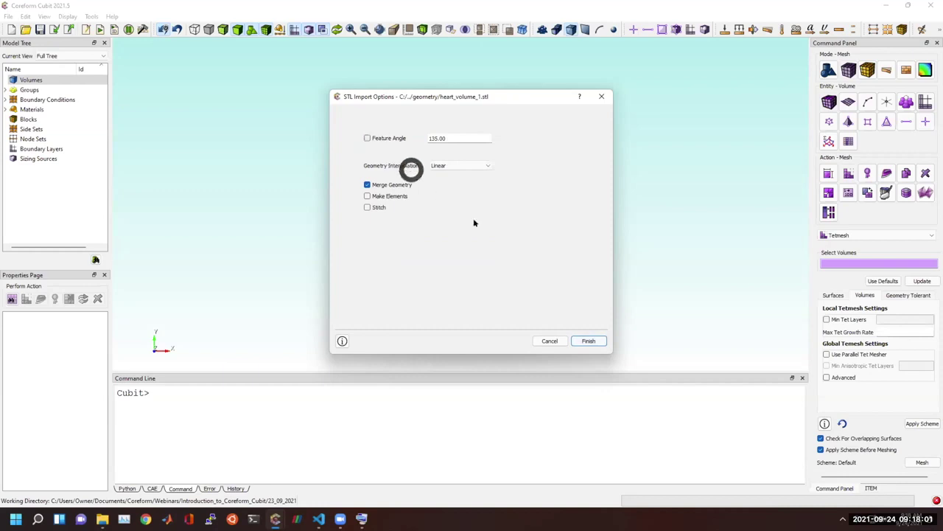
{"action": "left_click", "coordinate": [592, 340]}
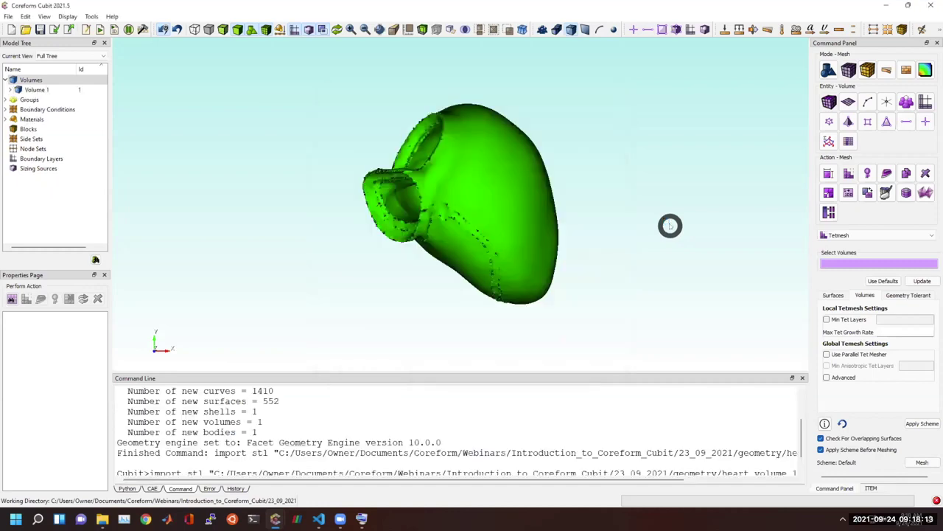
Step: Zoom and rotate to inspect the faceted heart surface, and bring up the Parallel Sculpt settings
{"action": "scroll", "coordinate": [638, 188], "scroll_direction": "up", "scroll_amount": 5}
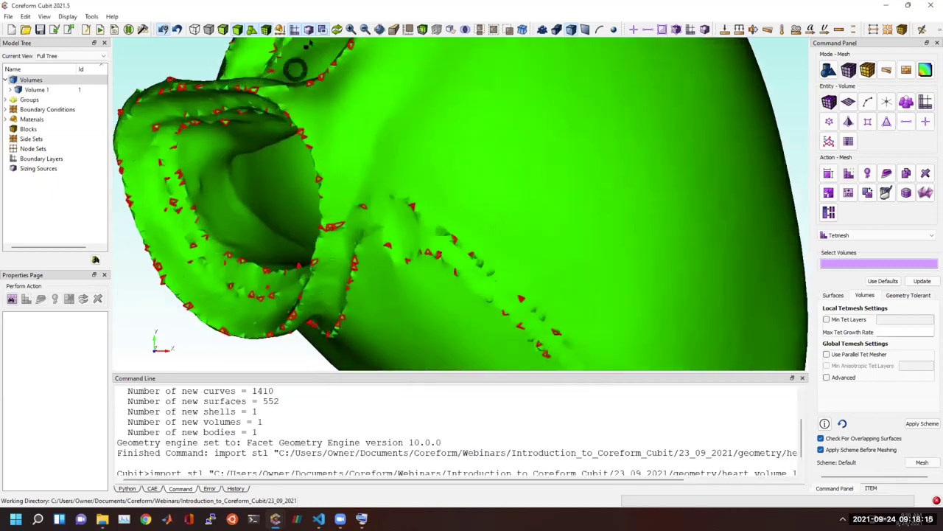
{"action": "left_click", "coordinate": [577, 31]}
{"action": "left_click_drag", "start_coordinate": [476, 238], "coordinate": [484, 189]}
{"action": "scroll", "coordinate": [485, 189], "scroll_direction": "up", "scroll_amount": 6}
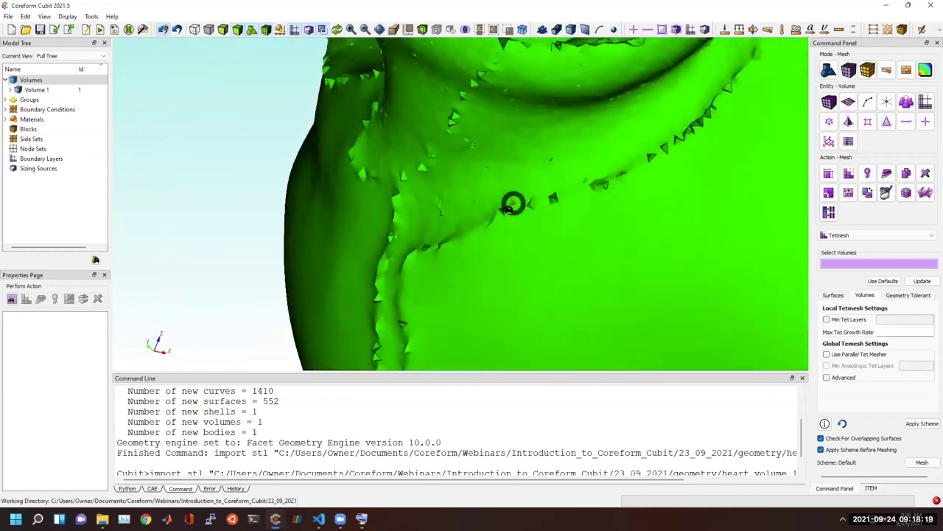
{"action": "scroll", "coordinate": [413, 250], "scroll_direction": "up", "scroll_amount": 2}
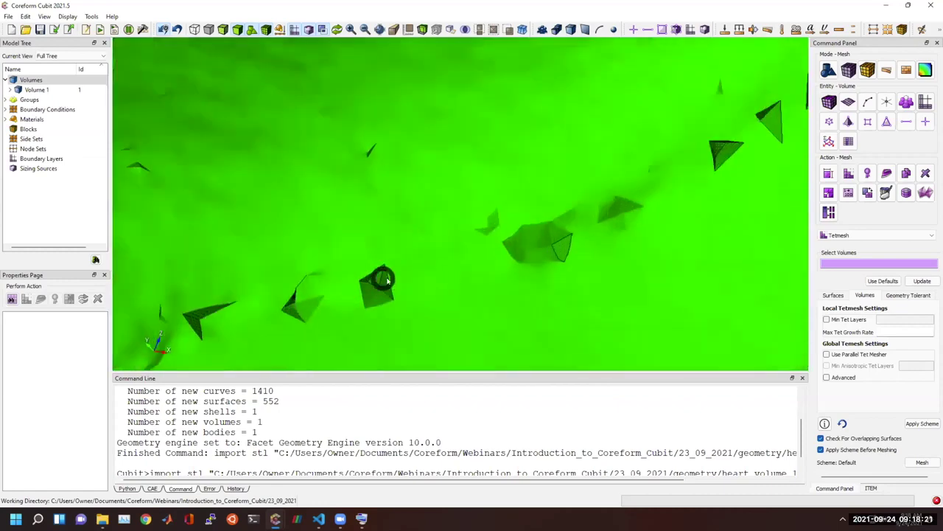
{"action": "scroll", "coordinate": [410, 276], "scroll_direction": "down", "scroll_amount": 5}
{"action": "scroll", "coordinate": [412, 278], "scroll_direction": "down", "scroll_amount": 6}
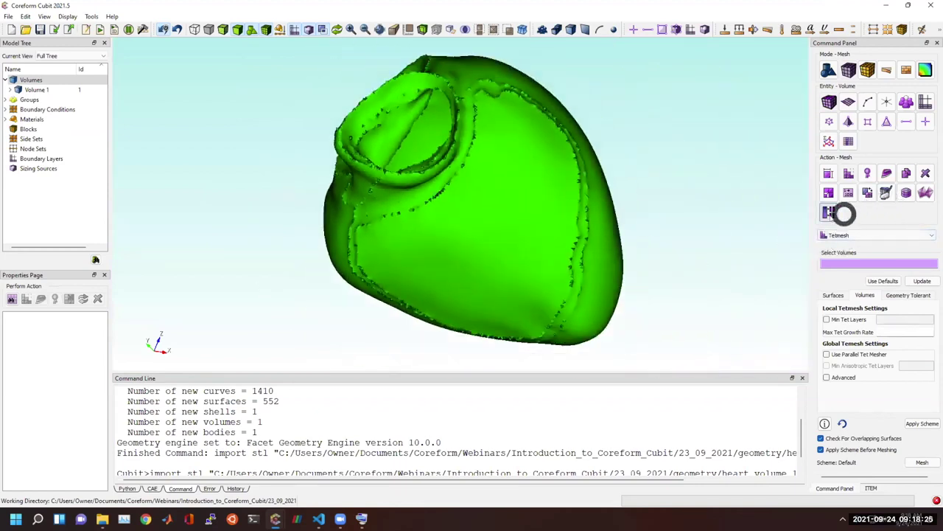
{"action": "left_click", "coordinate": [828, 212]}
Step: Set parallel Sculpt to mesh all volumes, with Volume 1 selected in the model tree
{"action": "type", "text": "all"}
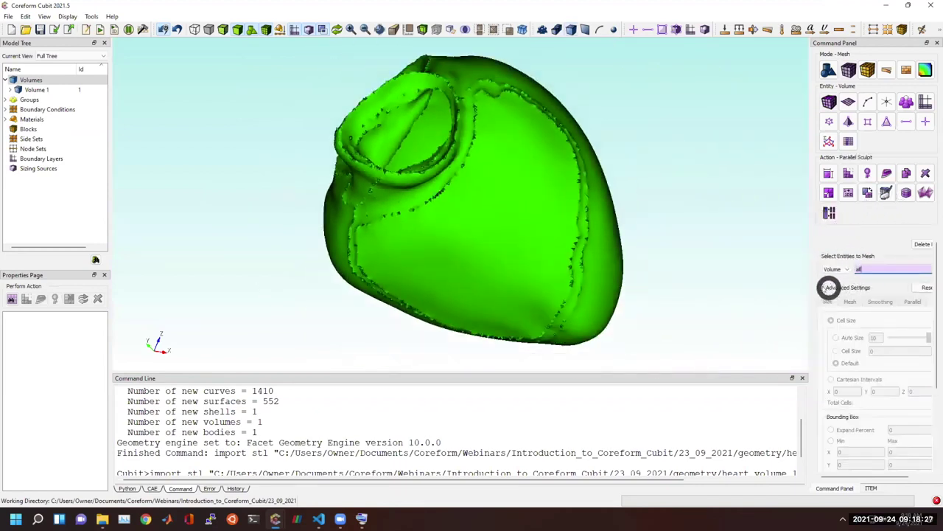
{"action": "left_click", "coordinate": [849, 57]}
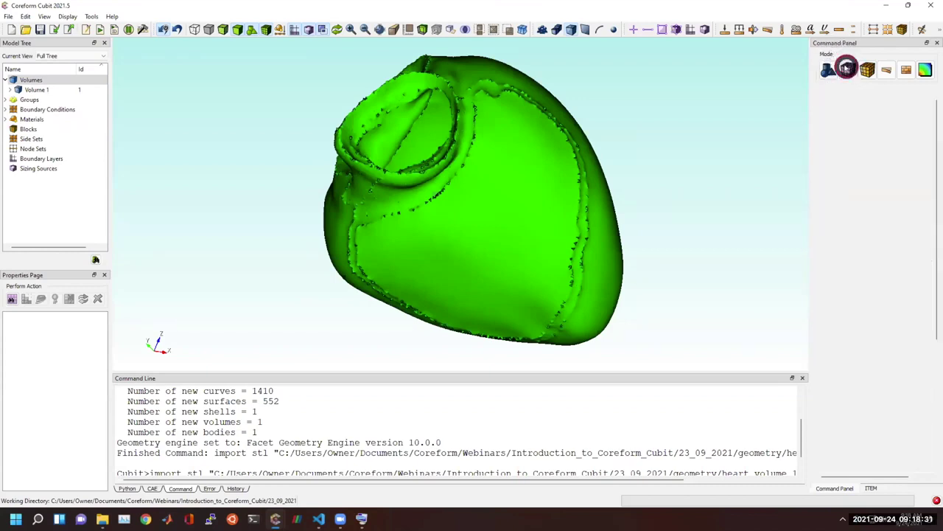
{"action": "left_click", "coordinate": [833, 98]}
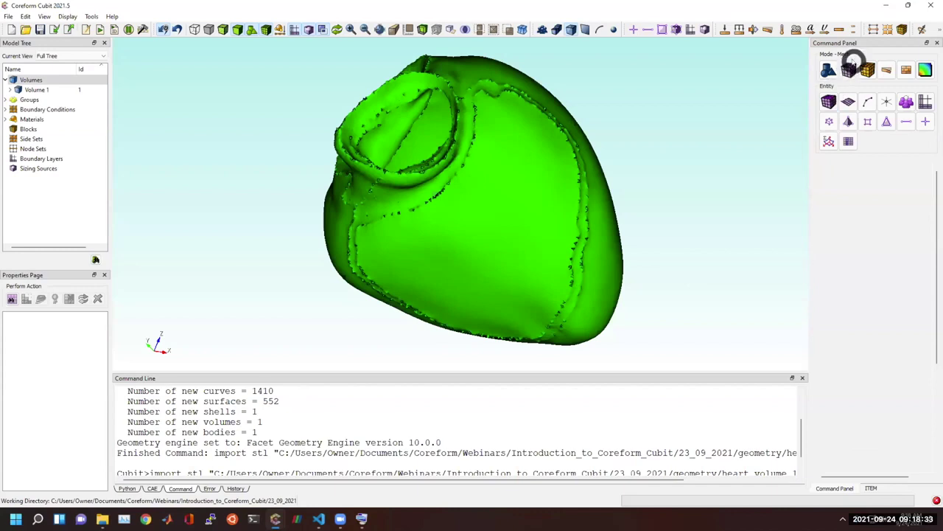
{"action": "left_click", "coordinate": [829, 101]}
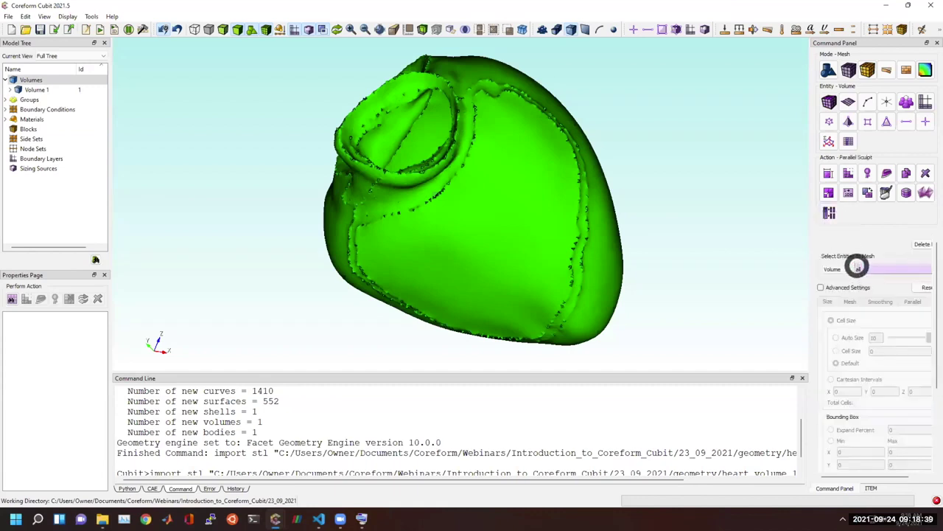
{"action": "left_click", "coordinate": [835, 270]}
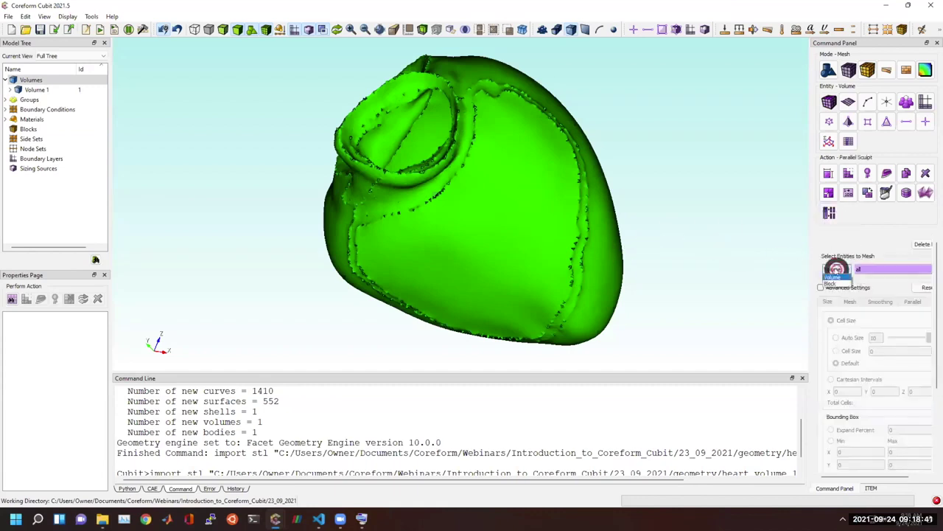
{"action": "left_click", "coordinate": [59, 89]}
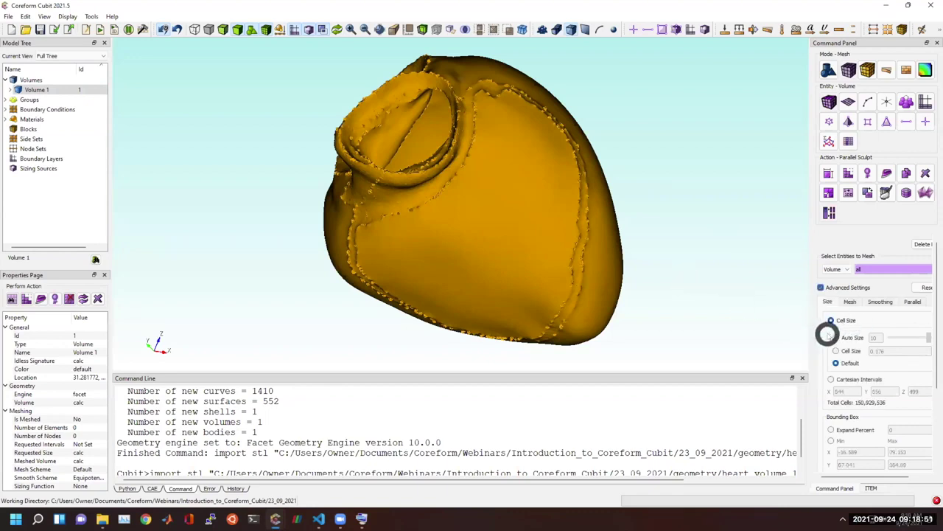
Step: Set cell size 1, show the axes, and preview the Sculpt bounding box around the heart
{"action": "left_click", "coordinate": [845, 350]}
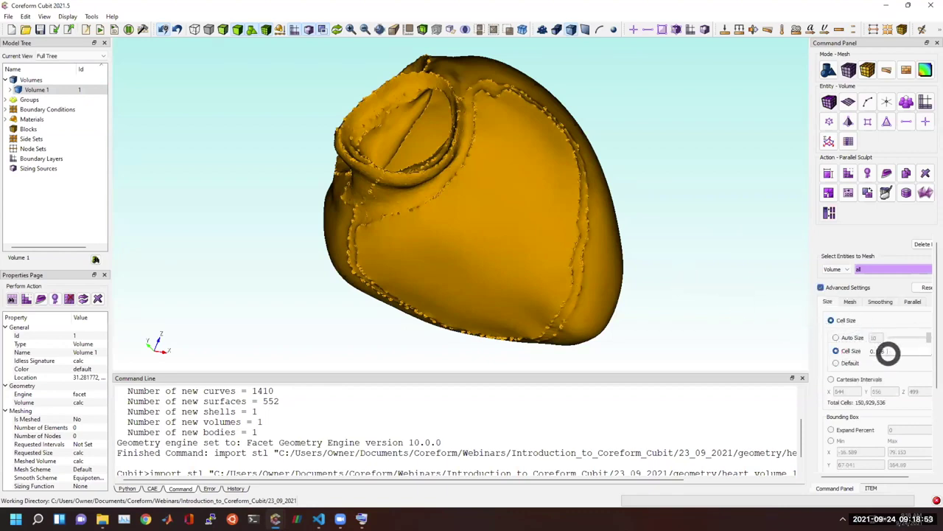
{"action": "left_click", "coordinate": [409, 26]}
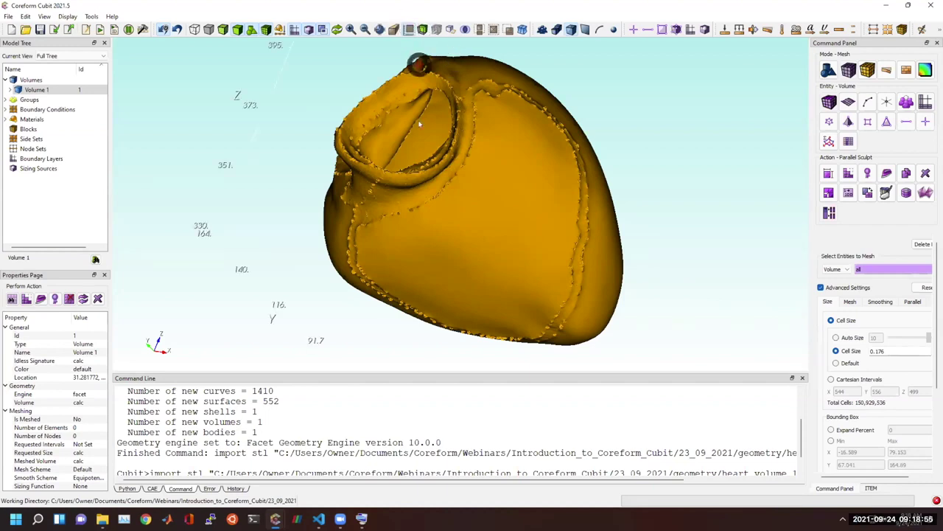
{"action": "left_click_drag", "start_coordinate": [433, 264], "coordinate": [480, 254]}
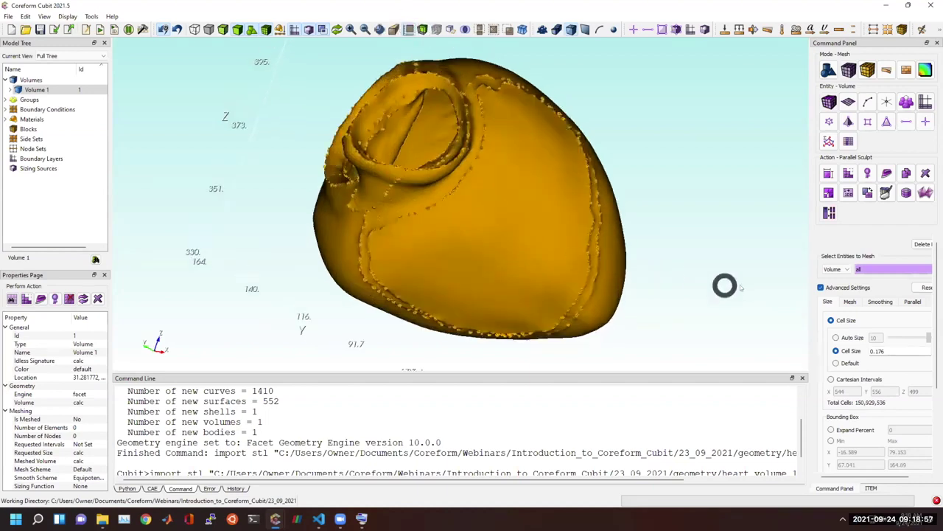
{"action": "left_click", "coordinate": [852, 351]}
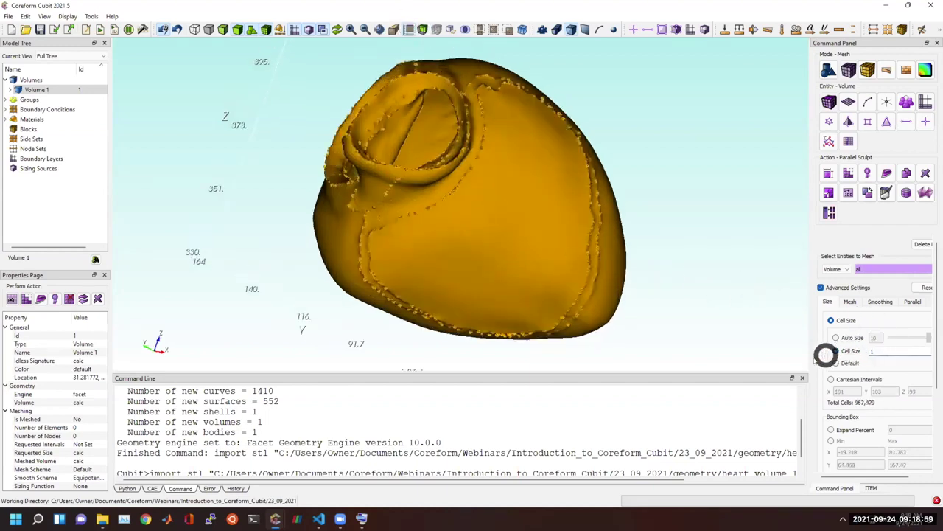
{"action": "scroll", "coordinate": [762, 343], "scroll_direction": "down", "scroll_amount": 3}
{"action": "scroll", "coordinate": [871, 413], "scroll_direction": "down", "scroll_amount": 3}
{"action": "left_click", "coordinate": [841, 391]}
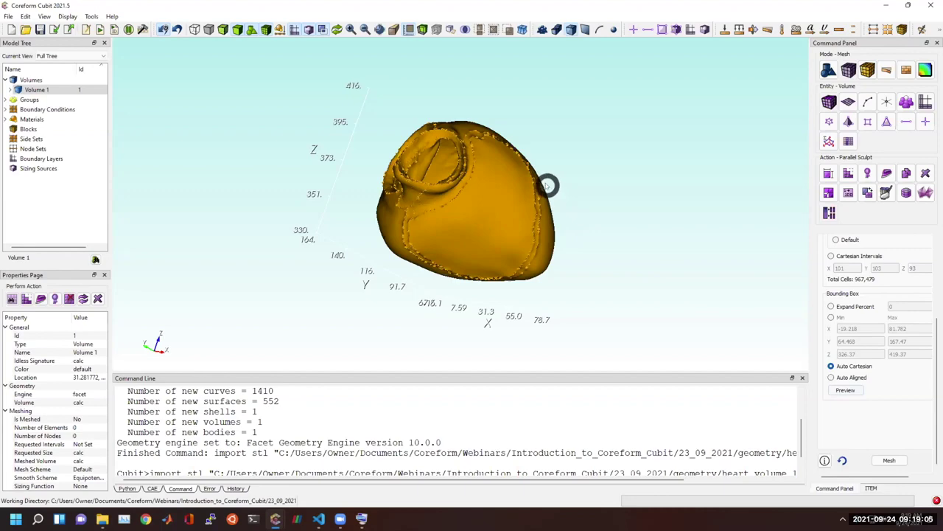
{"action": "left_click_drag", "start_coordinate": [552, 176], "coordinate": [378, 168]}
Step: On the Parallel tab, change the Sculpt Number of Processors to 6
{"action": "scroll", "coordinate": [378, 168], "scroll_direction": "up", "scroll_amount": 5}
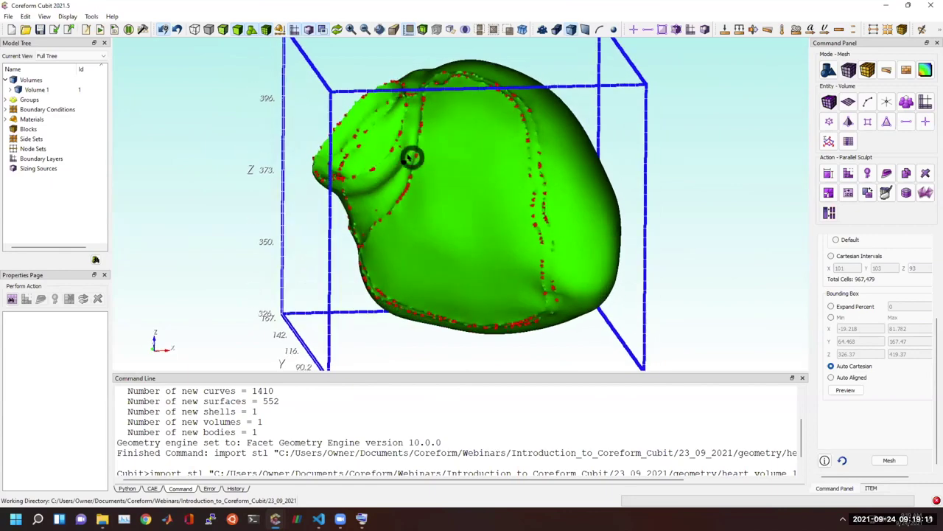
{"action": "scroll", "coordinate": [383, 171], "scroll_direction": "down", "scroll_amount": 1}
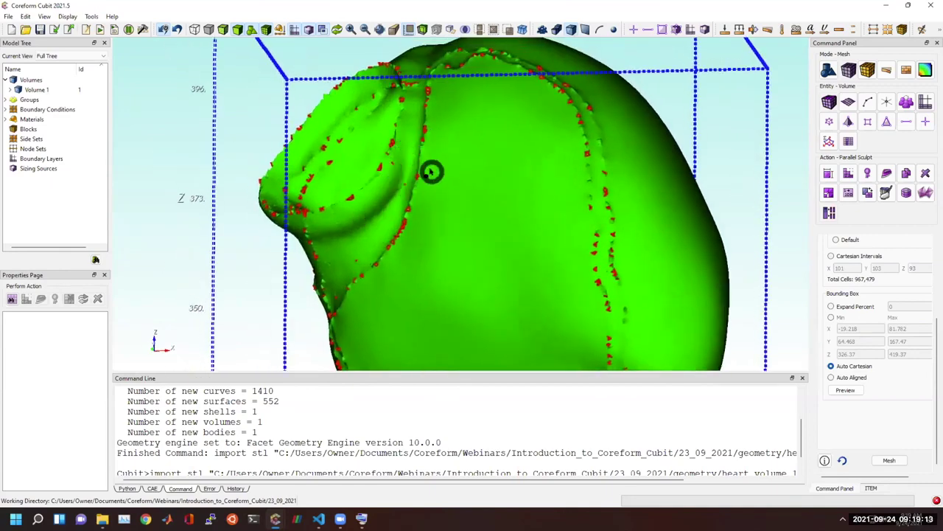
{"action": "scroll", "coordinate": [894, 420], "scroll_direction": "up", "scroll_amount": 1}
{"action": "scroll", "coordinate": [894, 413], "scroll_direction": "up", "scroll_amount": 3}
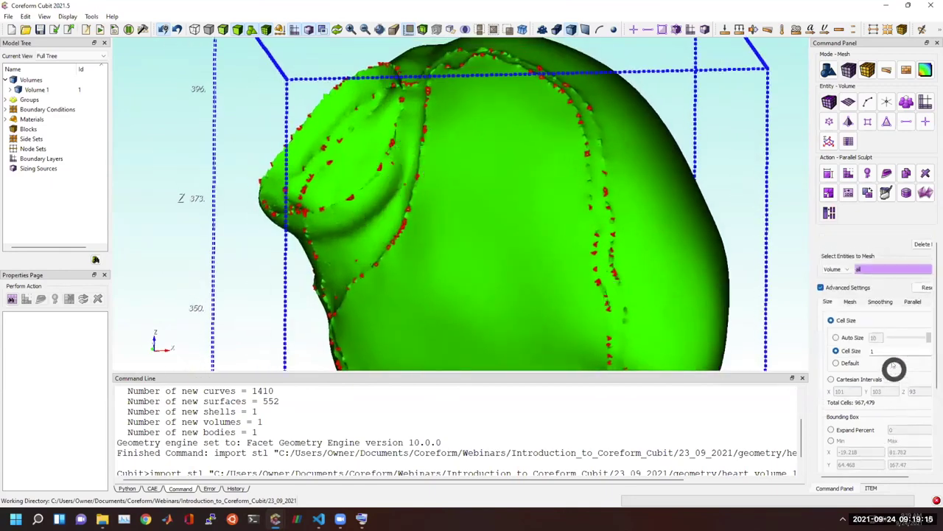
{"action": "left_click", "coordinate": [903, 303]}
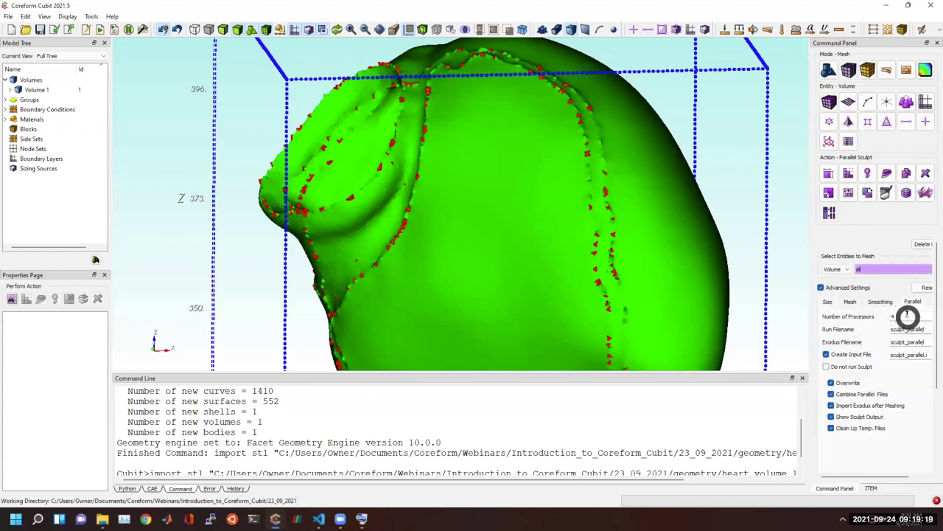
{"action": "left_click_drag", "start_coordinate": [897, 317], "coordinate": [879, 316]}
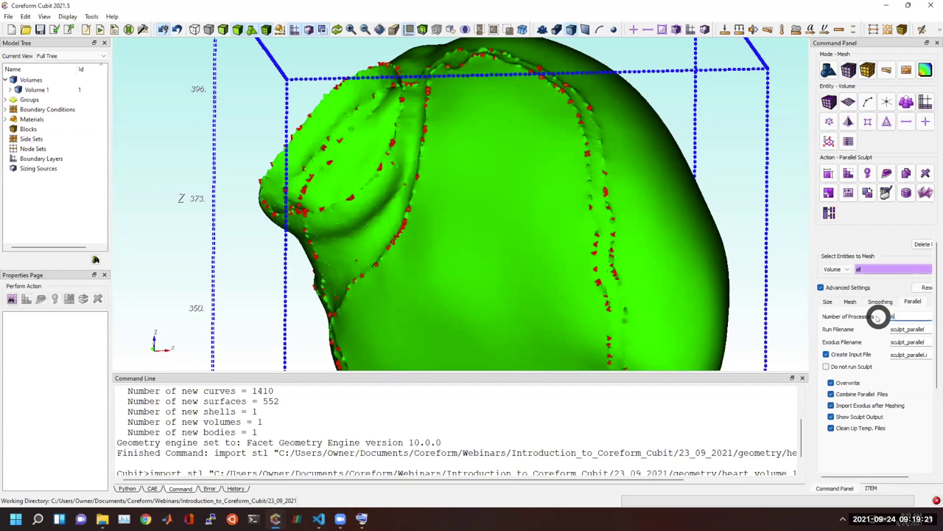
{"action": "type", "text": "6"}
{"action": "scroll", "coordinate": [891, 460], "scroll_direction": "down", "scroll_amount": 3}
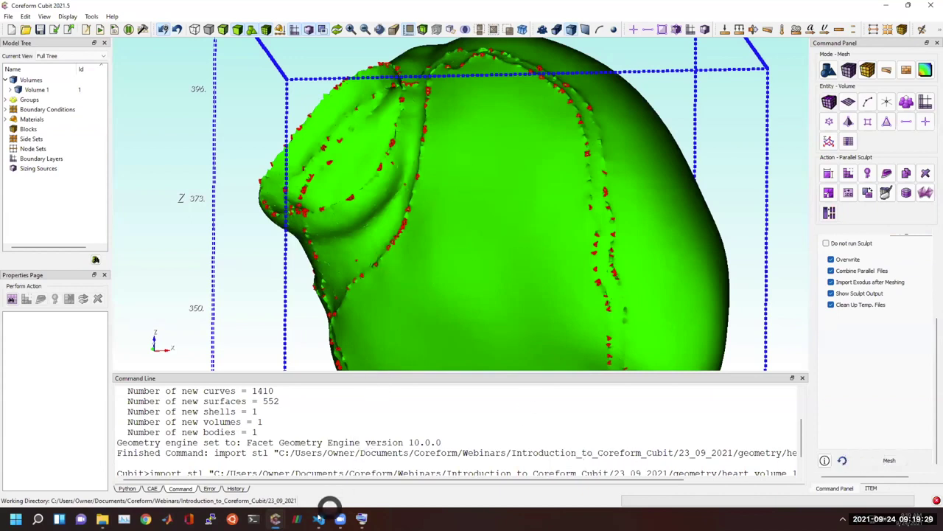
{"action": "mouse_move", "coordinate": [277, 518]}
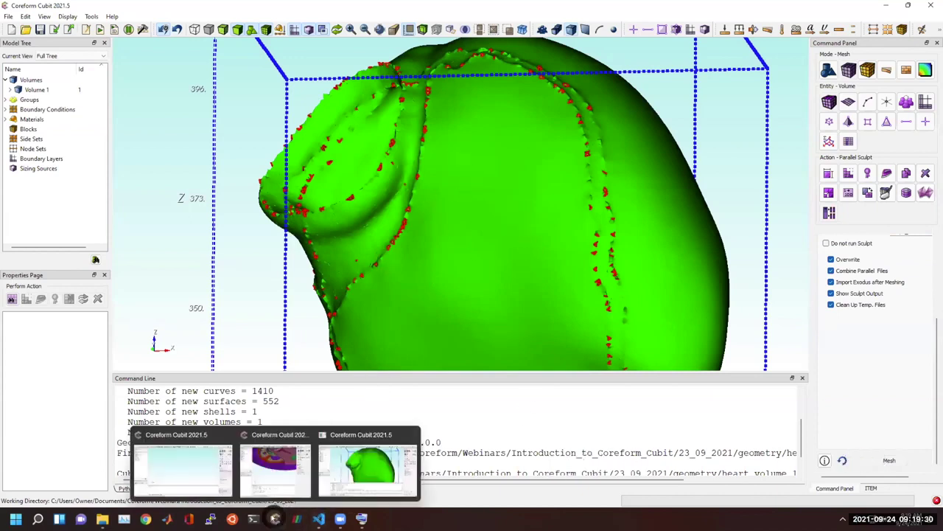
Step: In the empty session, import heart_volume_1.stl with feature angle and element creation turned off
{"action": "left_click", "coordinate": [201, 478]}
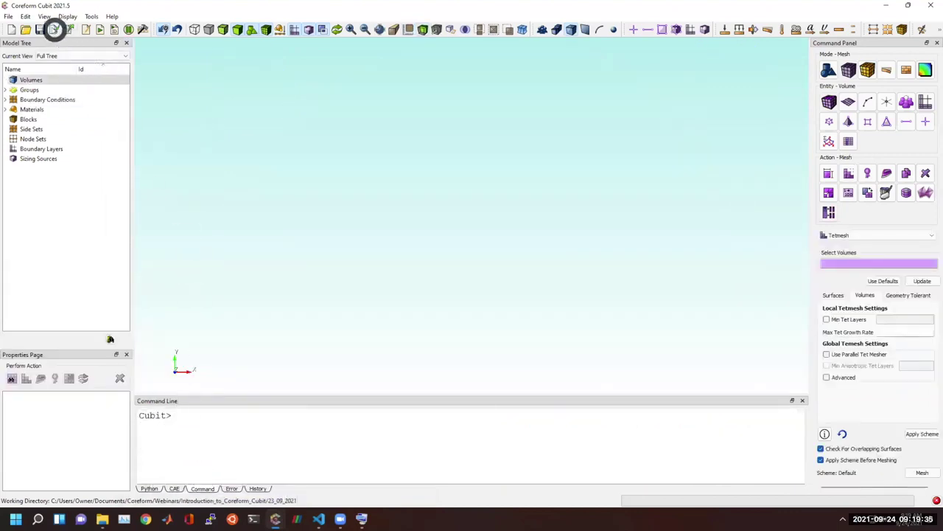
{"action": "left_click", "coordinate": [59, 30]}
{"action": "double_click", "coordinate": [208, 103]}
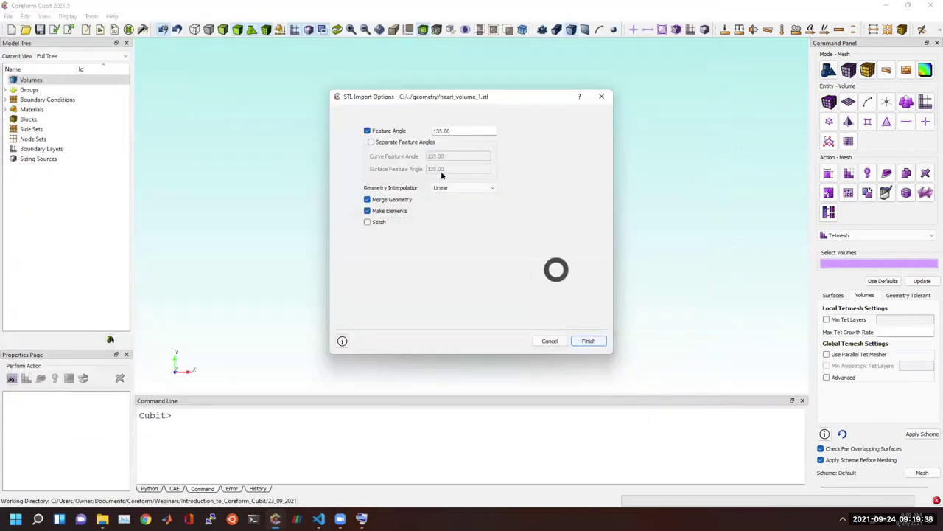
{"action": "left_click", "coordinate": [383, 131]}
{"action": "left_click", "coordinate": [387, 195]}
{"action": "left_click", "coordinate": [588, 340]}
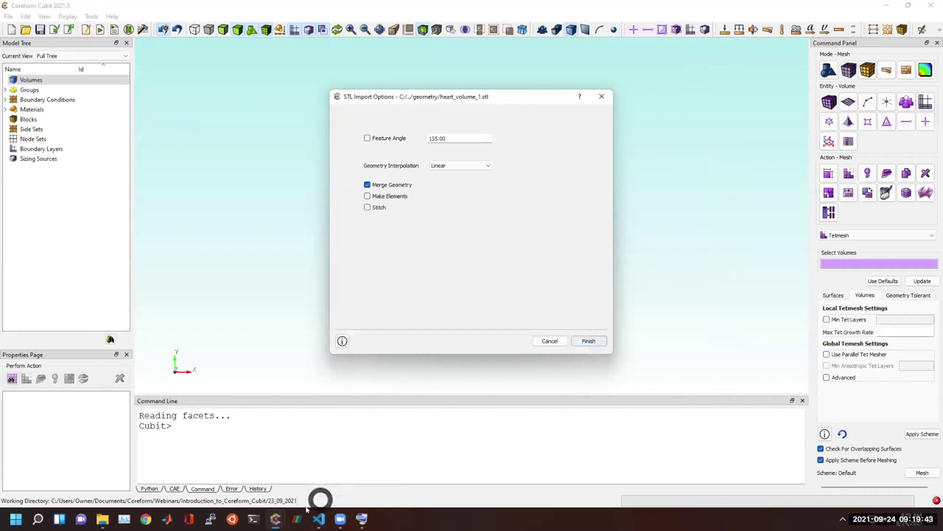
{"action": "mouse_move", "coordinate": [275, 519]}
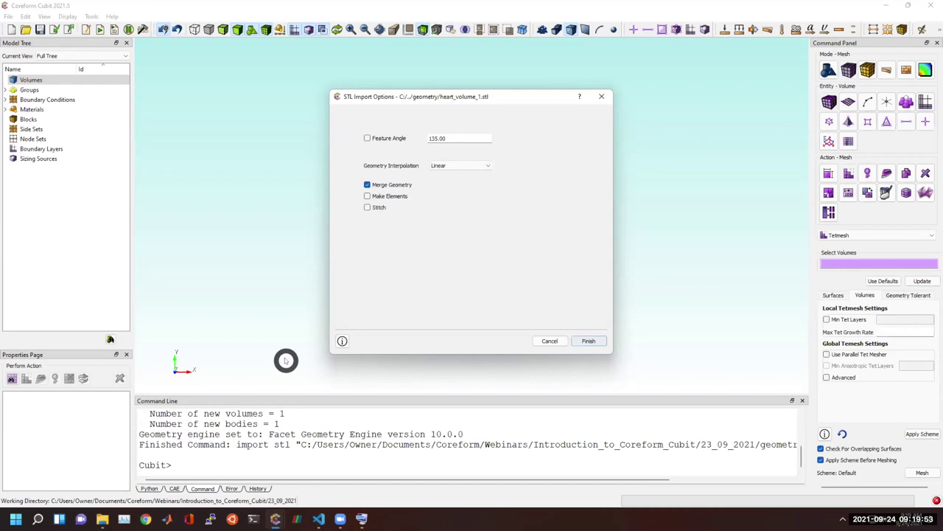
{"action": "scroll", "coordinate": [374, 267], "scroll_direction": "up", "scroll_amount": 3}
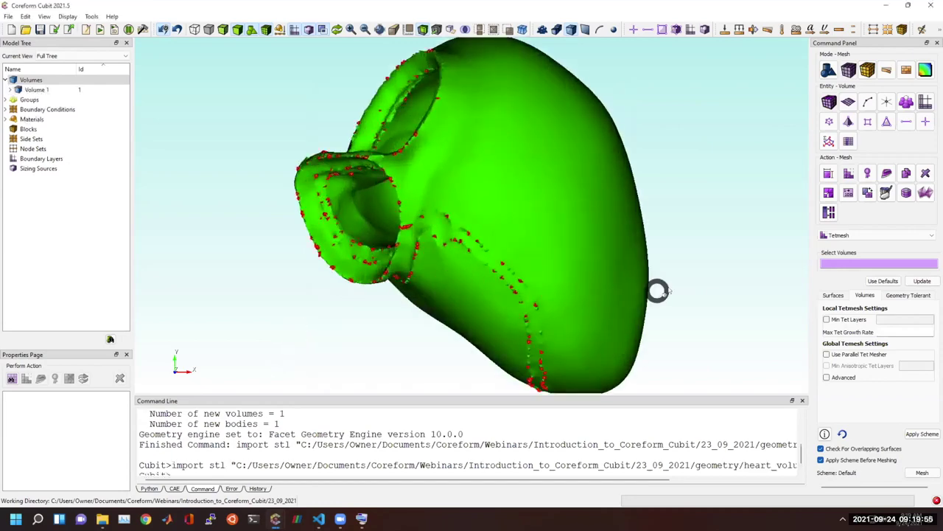
Step: Pick surface 3 of the heart for surface meshing and choose the Trimesh scheme
{"action": "mouse_move", "coordinate": [560, 270]}
{"action": "left_mouse_down"}
{"action": "mouse_move", "coordinate": [638, 177]}
{"action": "mouse_move", "coordinate": [587, 158]}
{"action": "mouse_move", "coordinate": [535, 197]}
{"action": "mouse_move", "coordinate": [549, 257]}
{"action": "left_mouse_up"}
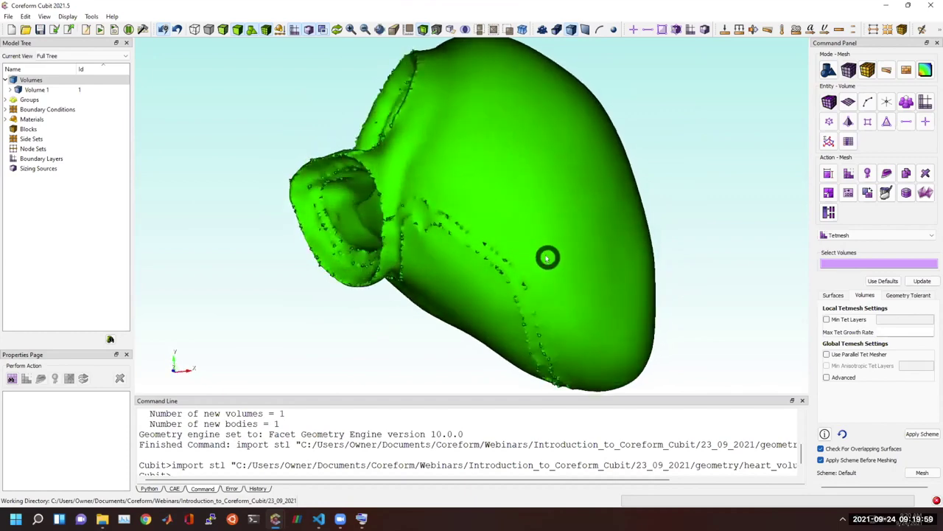
{"action": "scroll", "coordinate": [531, 257], "scroll_direction": "up", "scroll_amount": 5}
{"action": "scroll", "coordinate": [534, 238], "scroll_direction": "down", "scroll_amount": 5}
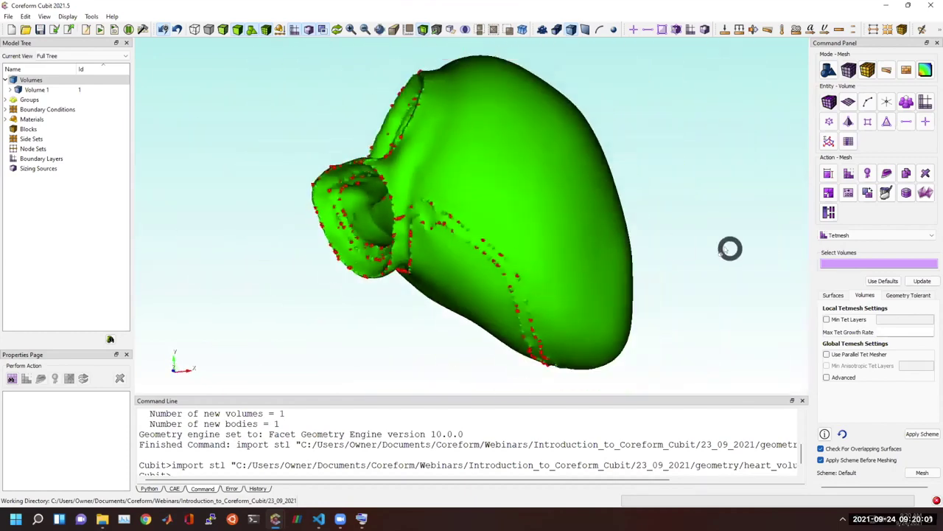
{"action": "left_click", "coordinate": [587, 447]}
{"action": "type", "text": "co"}
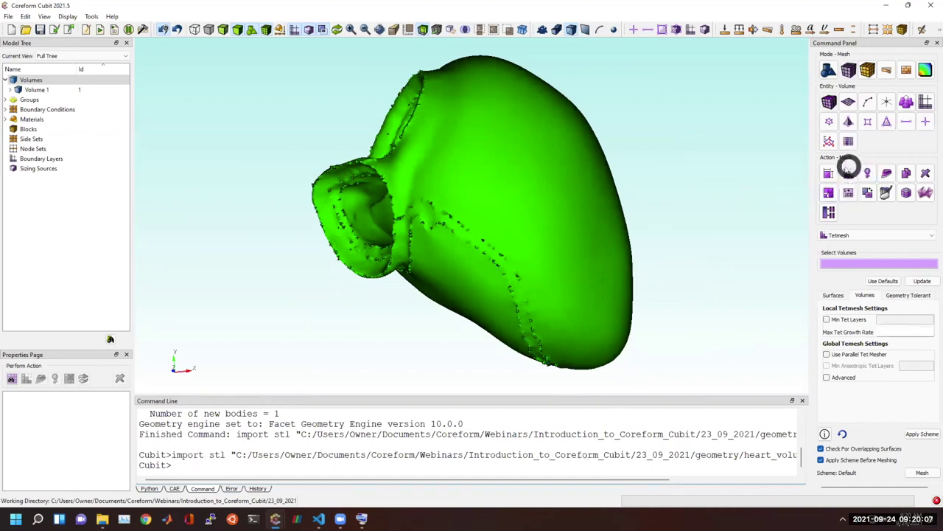
{"action": "left_click", "coordinate": [848, 101]}
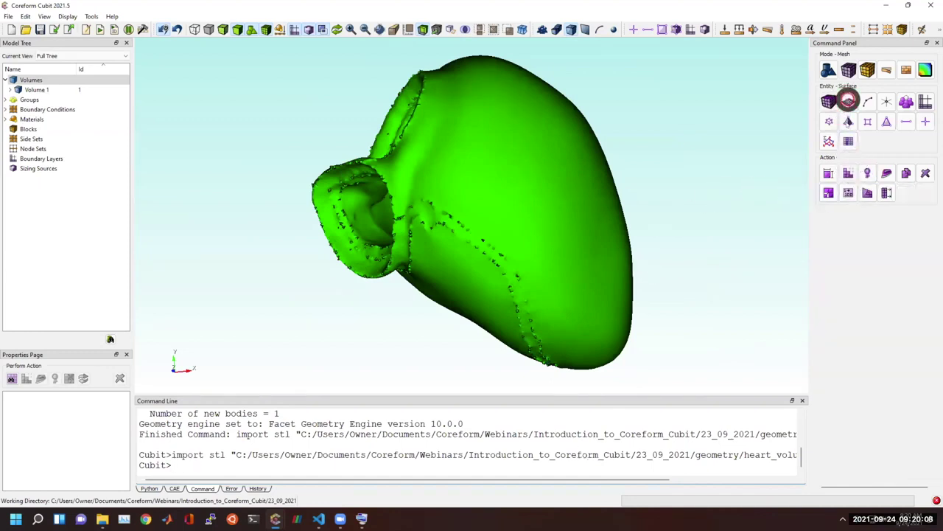
{"action": "left_click", "coordinate": [549, 224]}
{"action": "left_click", "coordinate": [843, 215]}
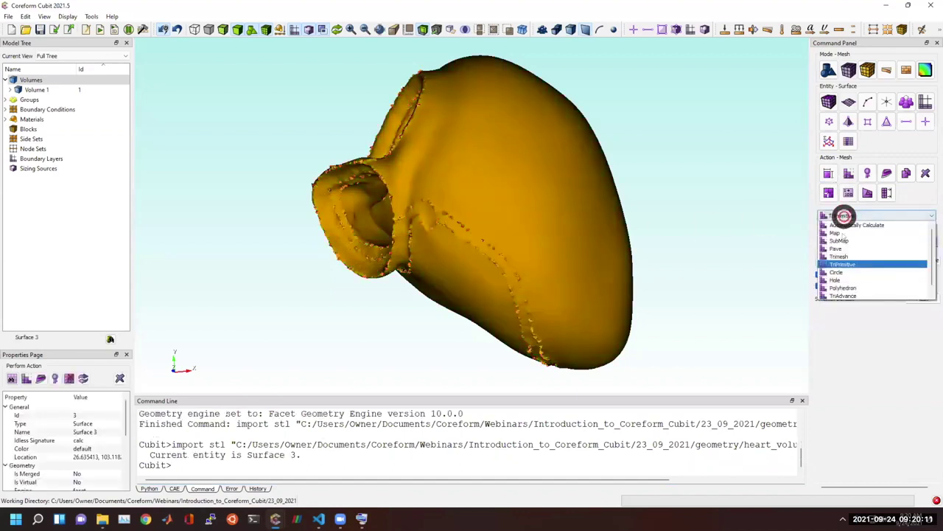
{"action": "left_click", "coordinate": [842, 255]}
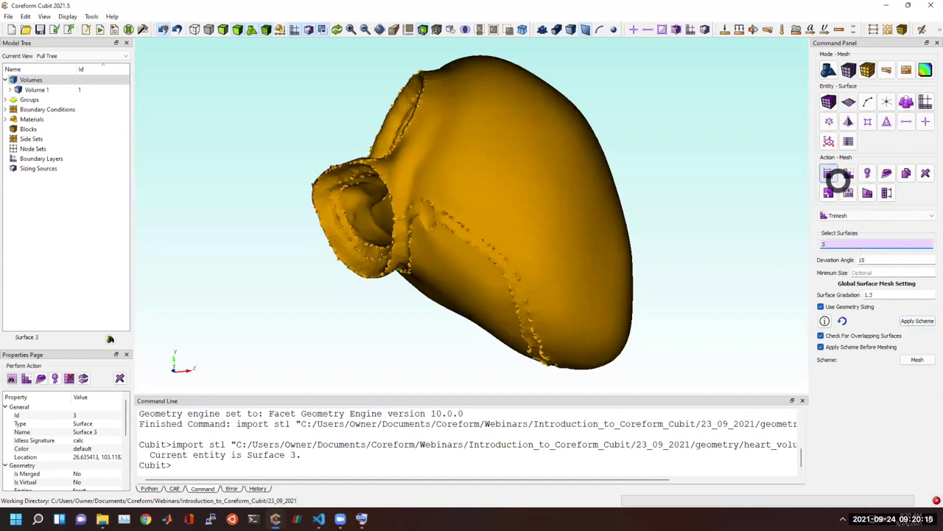
Step: Apply an approximate size of 1 to surface 3 and generate its Trimesh triangle mesh
{"action": "left_click", "coordinate": [829, 174]}
{"action": "left_click", "coordinate": [851, 215]}
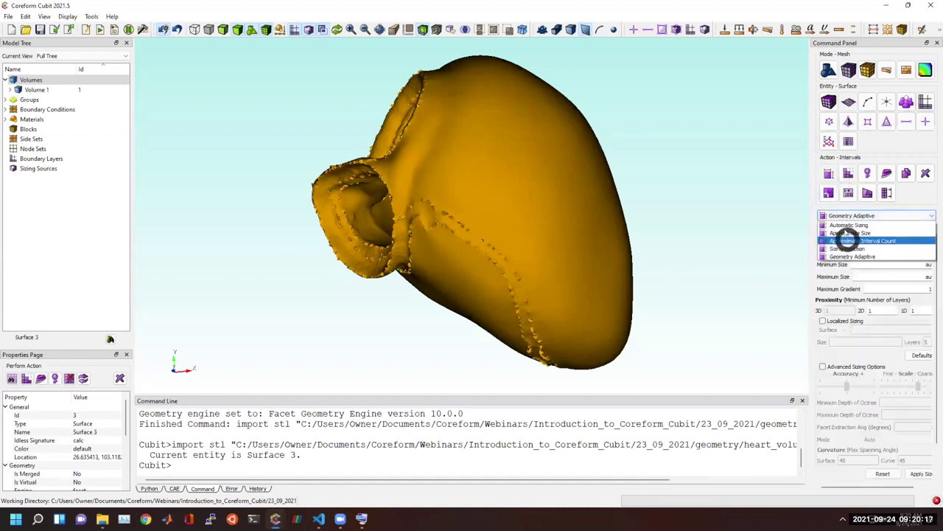
{"action": "left_click", "coordinate": [846, 230]}
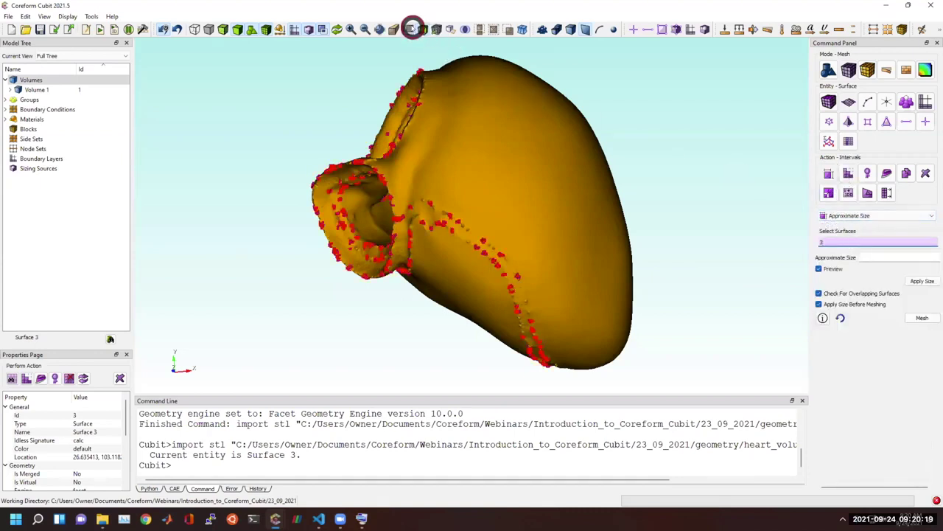
{"action": "left_click", "coordinate": [882, 258]}
{"action": "type", "text": "1"}
{"action": "left_click", "coordinate": [921, 280]}
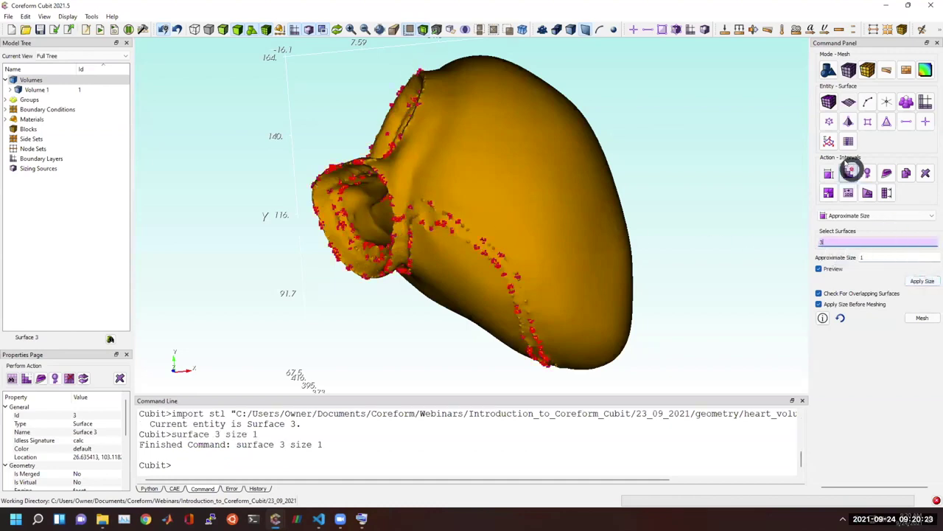
{"action": "left_click", "coordinate": [848, 173]}
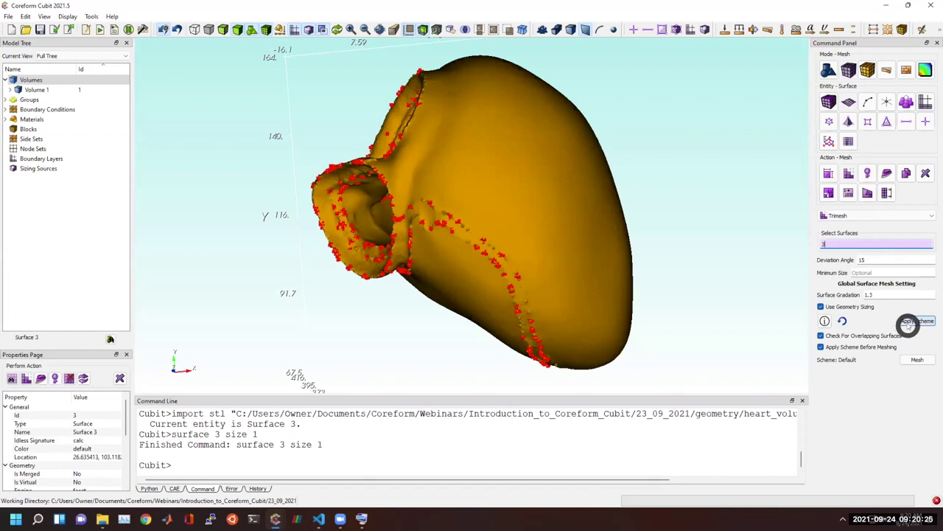
{"action": "left_click", "coordinate": [910, 322]}
{"action": "left_click", "coordinate": [917, 360]}
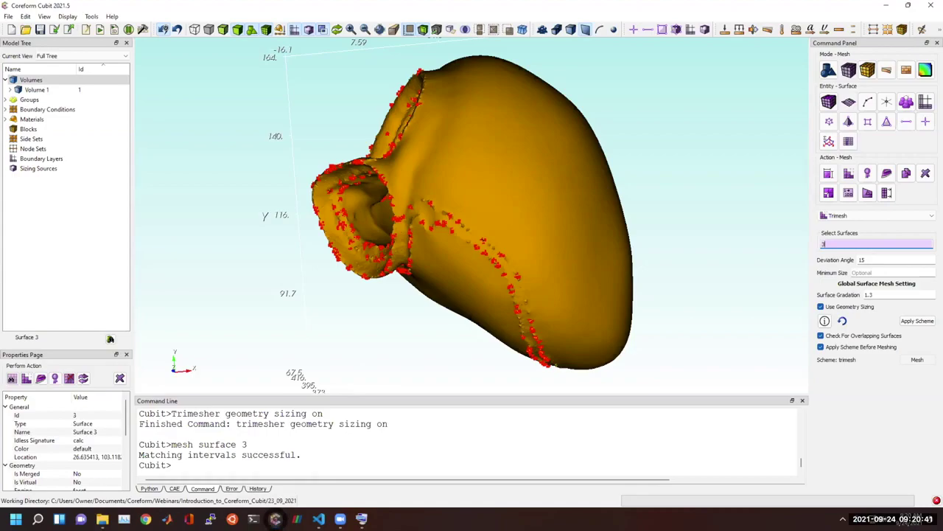
Step: Bring up the hex-meshed heart, hide its geometry, and slice it with a clipping plane
{"action": "left_click", "coordinate": [361, 466]}
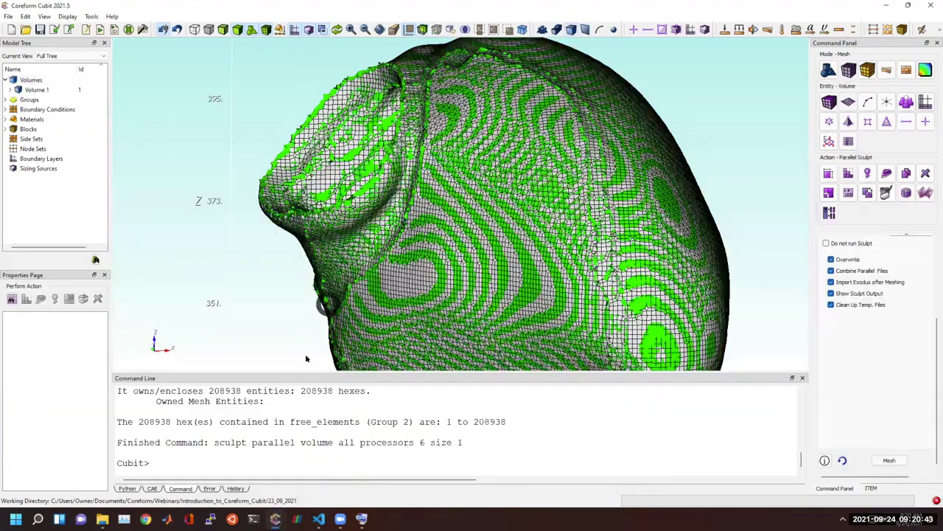
{"action": "left_click_drag", "start_coordinate": [292, 349], "coordinate": [189, 106]}
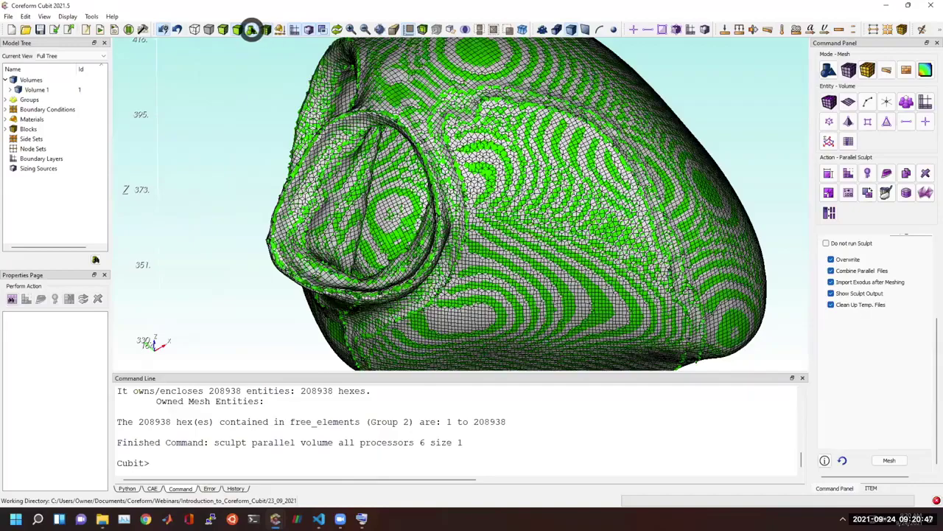
{"action": "left_click", "coordinate": [251, 30]}
{"action": "left_click_drag", "start_coordinate": [513, 309], "coordinate": [400, 105]}
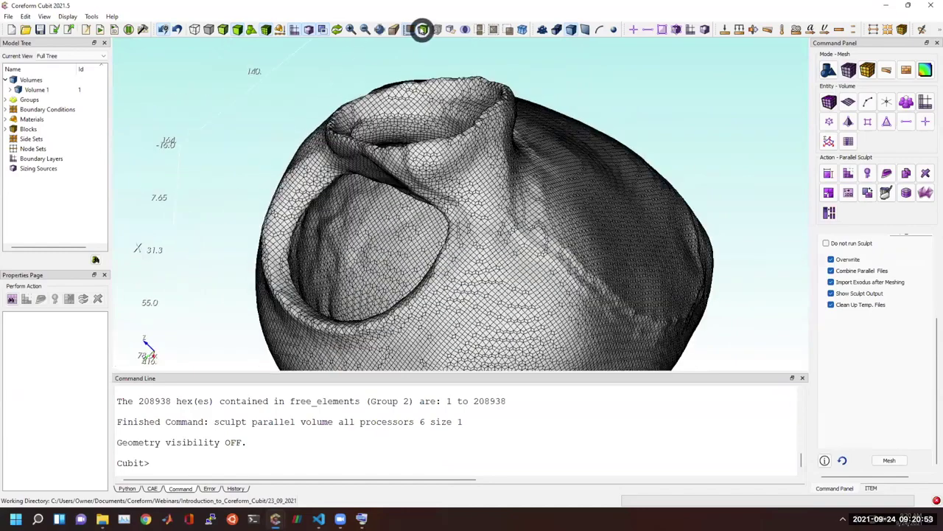
{"action": "left_click", "coordinate": [422, 29]}
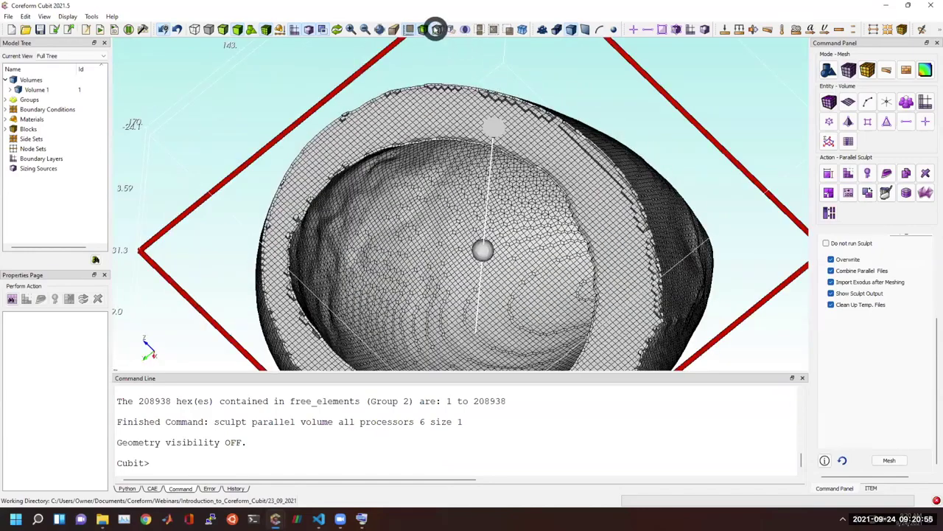
{"action": "left_click", "coordinate": [437, 30]}
Step: Orbit the clipped hex mesh to inspect its interior hex layers and inner surface
{"action": "left_click_drag", "start_coordinate": [456, 162], "coordinate": [461, 303]}
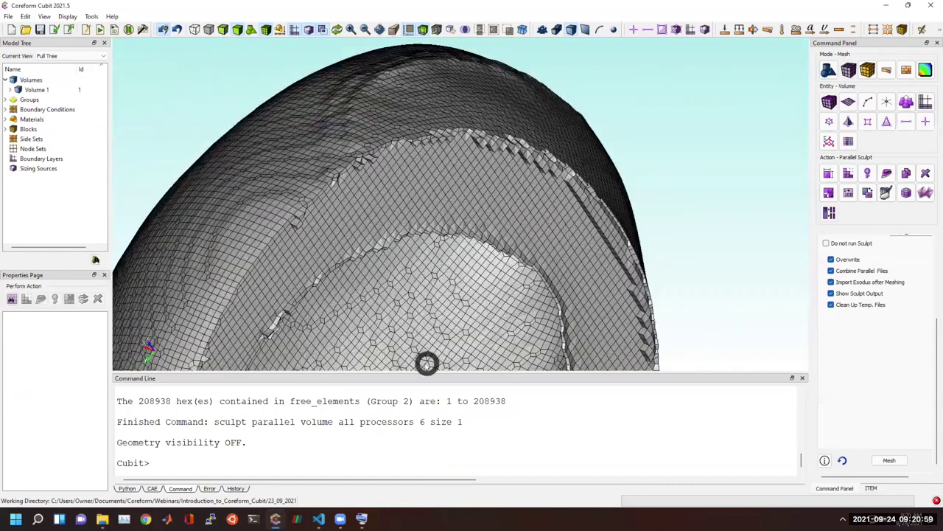
{"action": "middle_click_drag", "start_coordinate": [426, 362], "coordinate": [470, 205]}
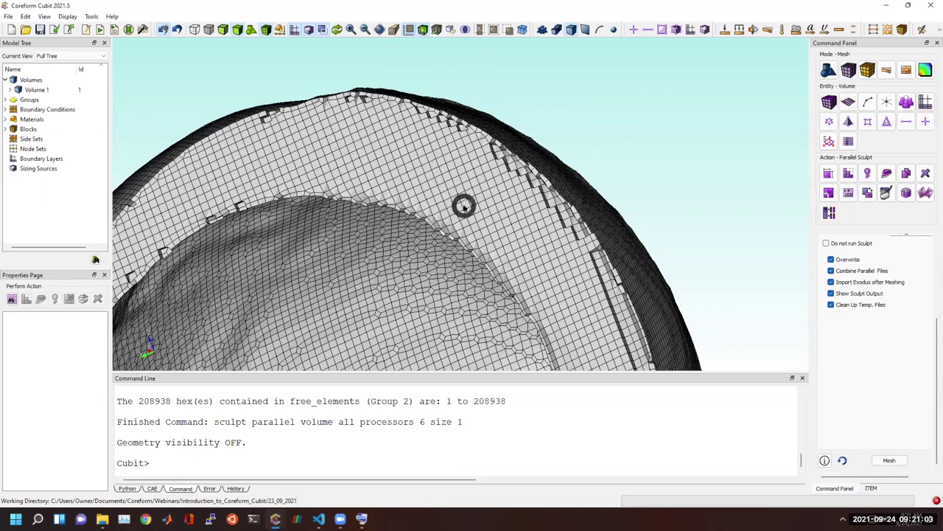
{"action": "middle_click_drag", "start_coordinate": [466, 206], "coordinate": [359, 197]}
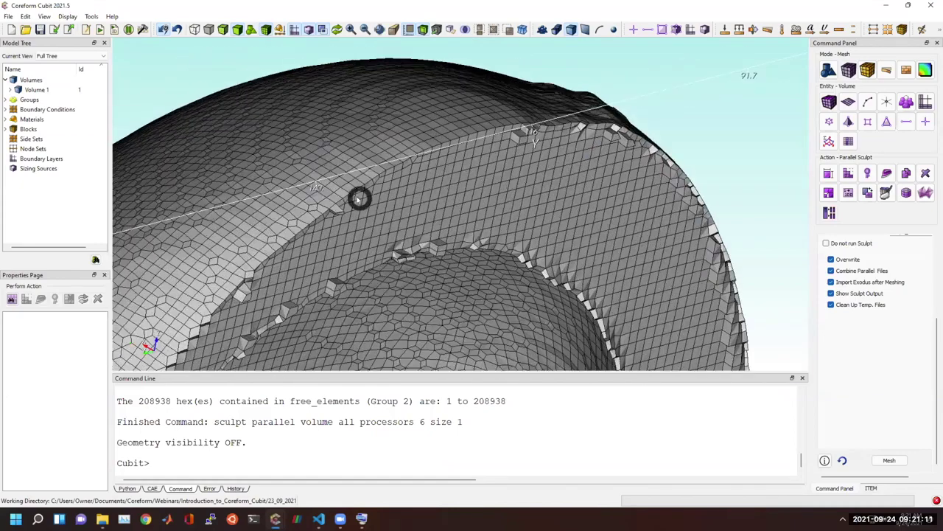
{"action": "middle_click_drag", "start_coordinate": [383, 157], "coordinate": [319, 228]}
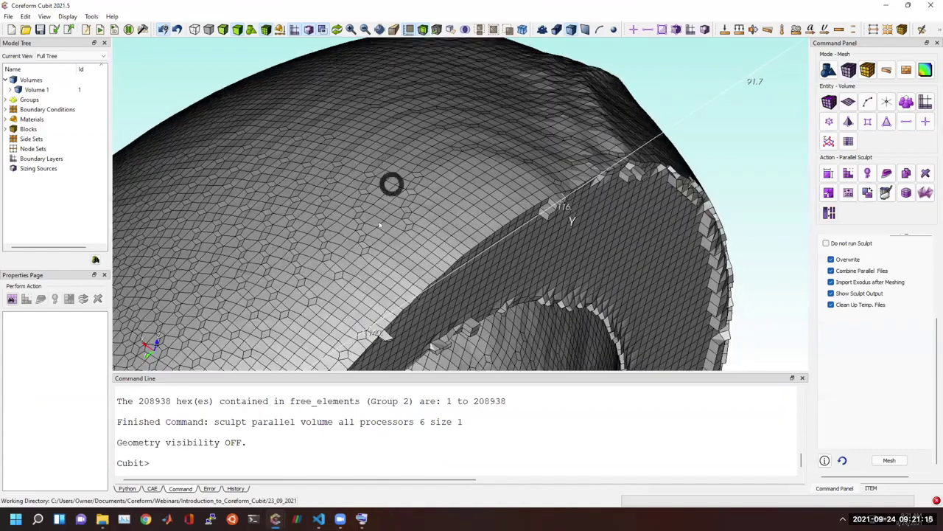
{"action": "middle_click_drag", "start_coordinate": [457, 240], "coordinate": [431, 213]}
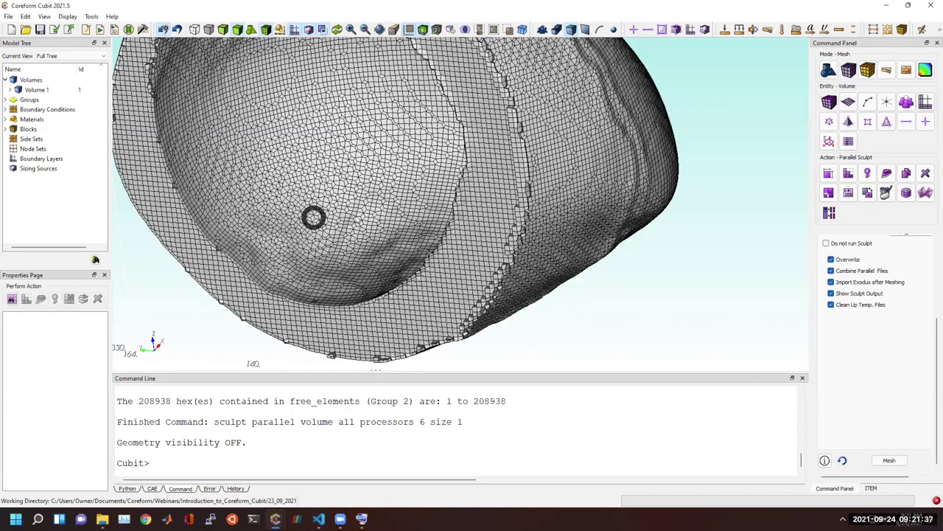
{"action": "middle_click_drag", "start_coordinate": [357, 219], "coordinate": [440, 278]}
Step: Return to the Trimesh session's heart window and clear the surface 3 selection
{"action": "mouse_move", "coordinate": [275, 518]}
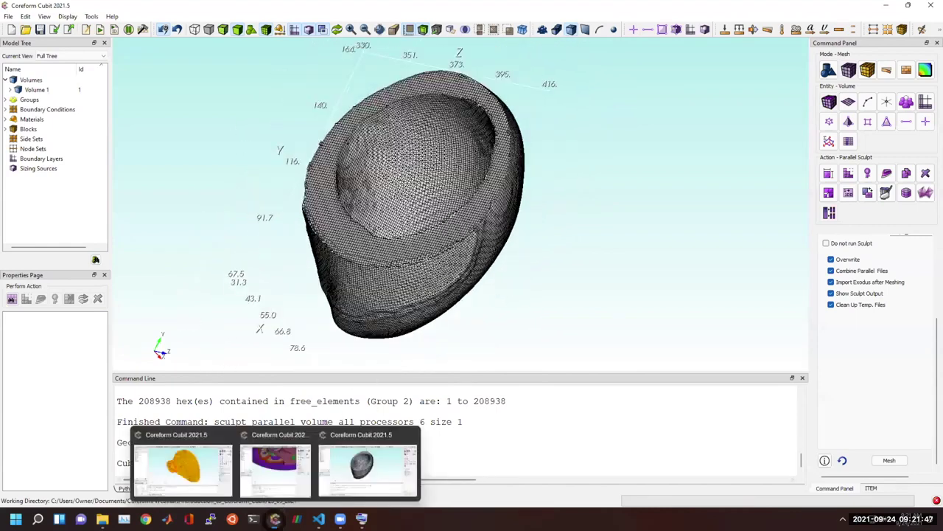
{"action": "left_click", "coordinate": [194, 471]}
{"action": "left_click", "coordinate": [327, 362]}
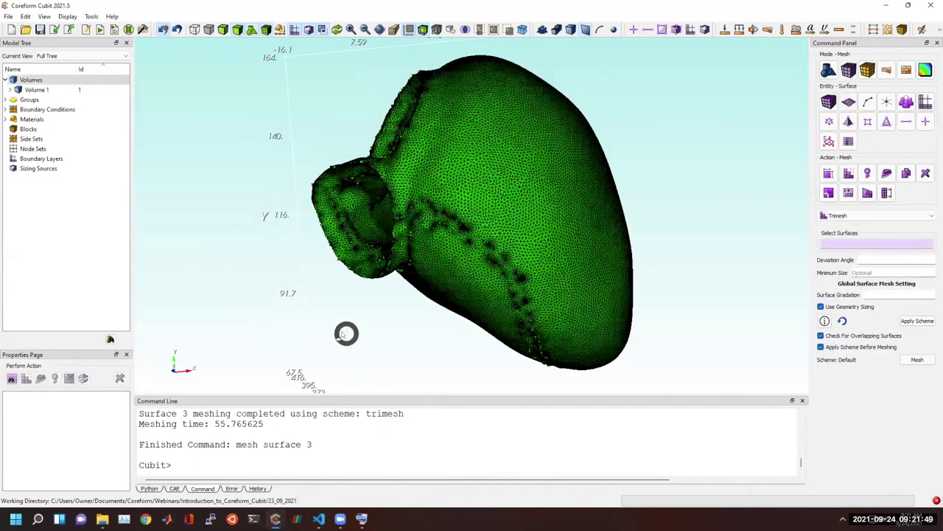
Step: Orbit and zoom in on the heart's surface triangles, following the curved ridge to a side profile
{"action": "middle_click_drag", "start_coordinate": [463, 227], "coordinate": [416, 206]}
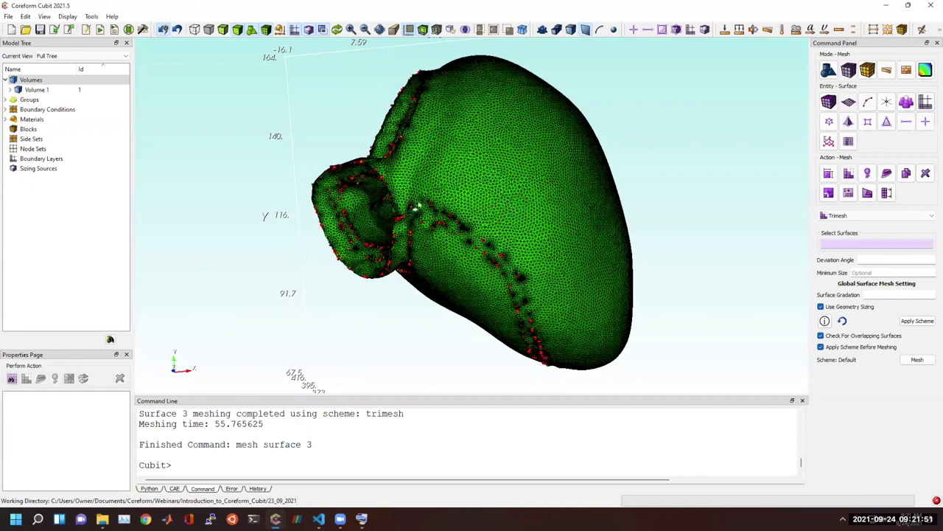
{"action": "scroll", "coordinate": [431, 205], "scroll_direction": "up", "scroll_amount": 2}
{"action": "scroll", "coordinate": [514, 229], "scroll_direction": "up", "scroll_amount": 2}
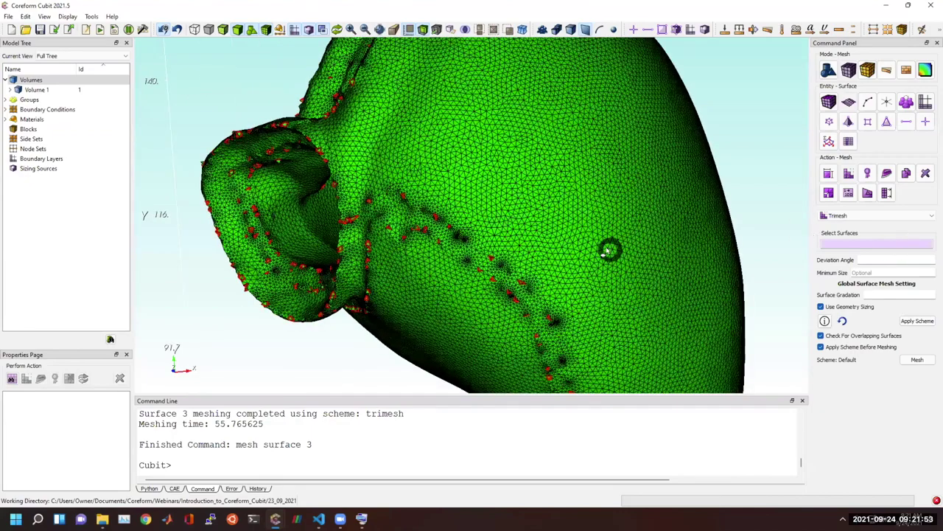
{"action": "scroll", "coordinate": [611, 250], "scroll_direction": "up", "scroll_amount": 3}
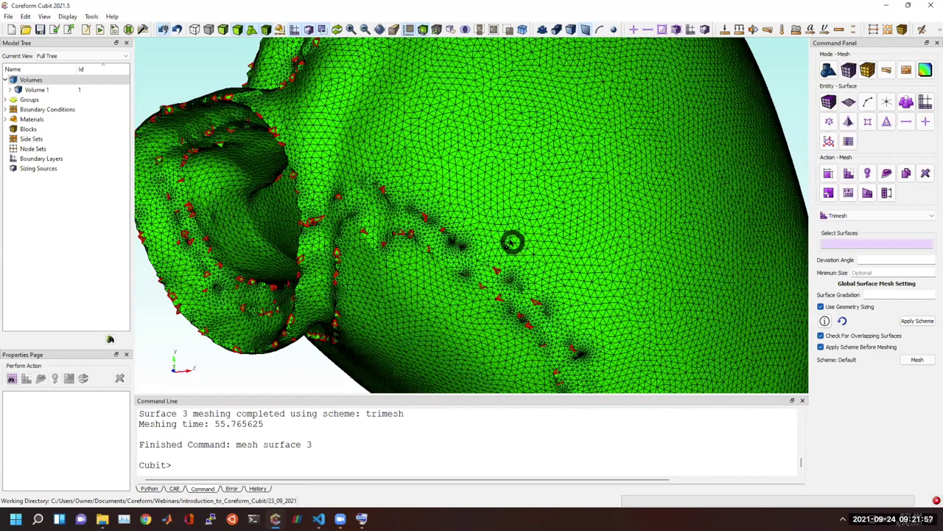
{"action": "middle_click_drag", "start_coordinate": [565, 110], "coordinate": [516, 247]}
{"action": "scroll", "coordinate": [446, 275], "scroll_direction": "up", "scroll_amount": 3}
{"action": "scroll", "coordinate": [446, 275], "scroll_direction": "up", "scroll_amount": 2}
{"action": "middle_click_drag", "start_coordinate": [460, 255], "coordinate": [406, 217]}
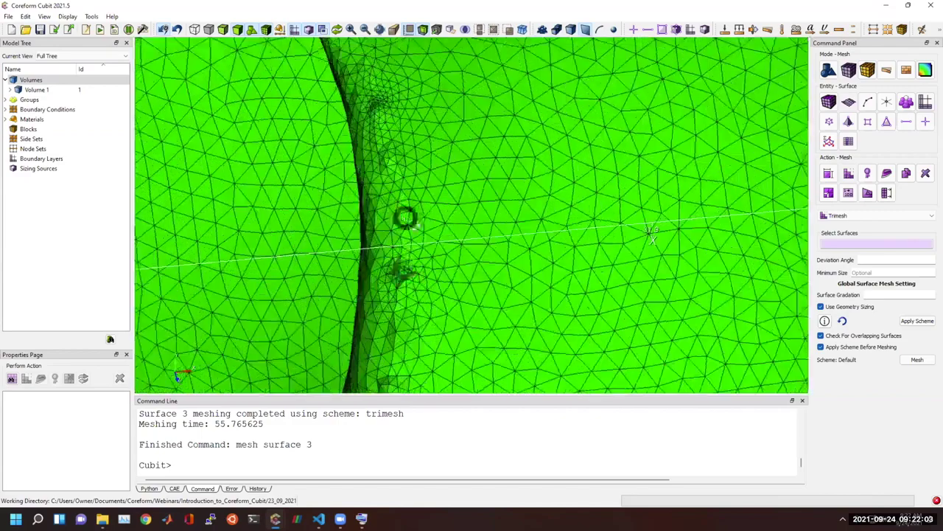
{"action": "mouse_move", "coordinate": [467, 302]}
{"action": "middle_mouse_down"}
{"action": "mouse_move", "coordinate": [464, 310]}
{"action": "mouse_move", "coordinate": [488, 221]}
{"action": "mouse_move", "coordinate": [448, 316]}
{"action": "mouse_move", "coordinate": [439, 292]}
{"action": "mouse_move", "coordinate": [452, 238]}
{"action": "mouse_move", "coordinate": [555, 240]}
{"action": "mouse_move", "coordinate": [632, 226]}
{"action": "mouse_move", "coordinate": [513, 250]}
{"action": "mouse_move", "coordinate": [379, 246]}
{"action": "mouse_move", "coordinate": [638, 276]}
{"action": "mouse_move", "coordinate": [640, 292]}
{"action": "mouse_move", "coordinate": [457, 214]}
{"action": "mouse_move", "coordinate": [233, 243]}
{"action": "middle_mouse_up"}
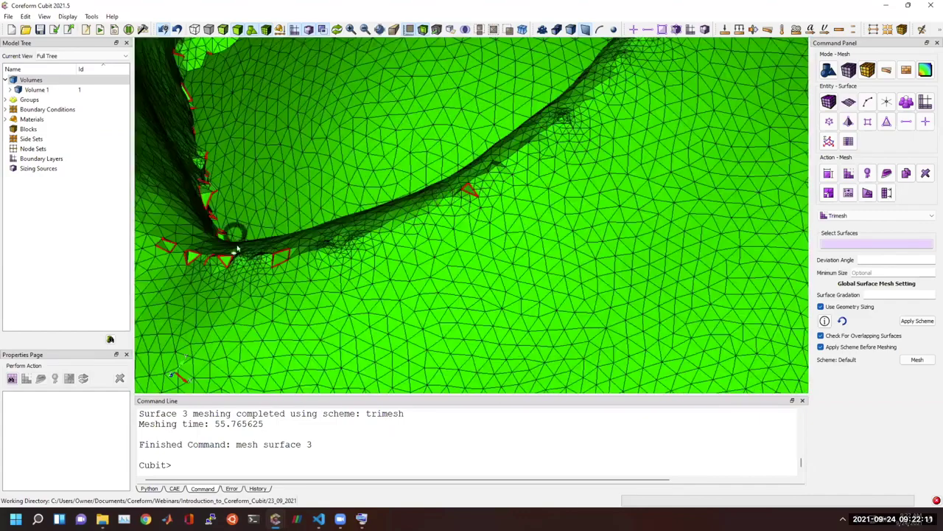
{"action": "middle_click_drag", "start_coordinate": [353, 251], "coordinate": [551, 302]}
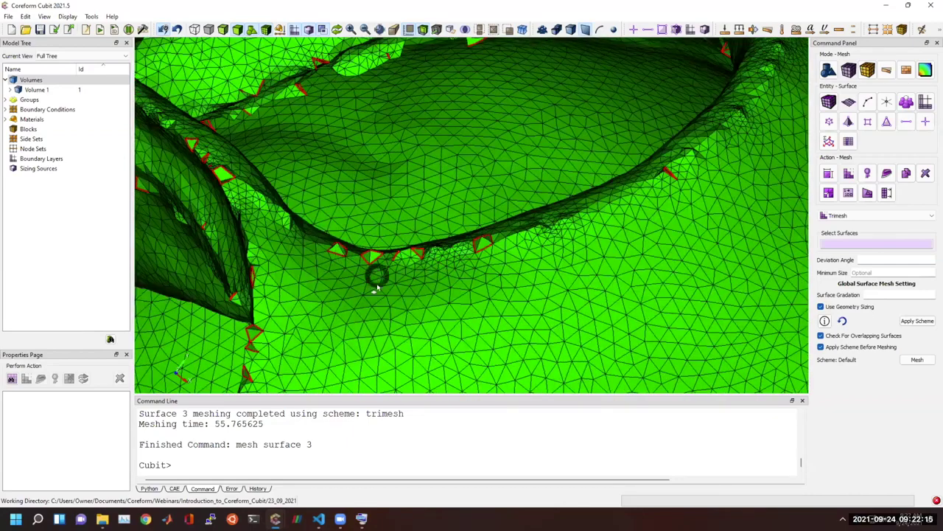
{"action": "middle_click_drag", "start_coordinate": [386, 251], "coordinate": [357, 316]}
{"action": "scroll", "coordinate": [357, 315], "scroll_direction": "down", "scroll_amount": 5}
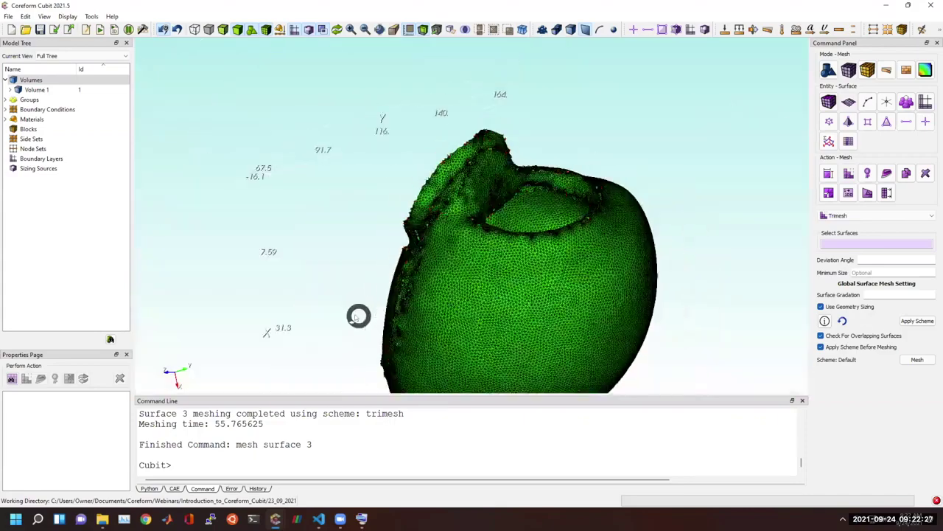
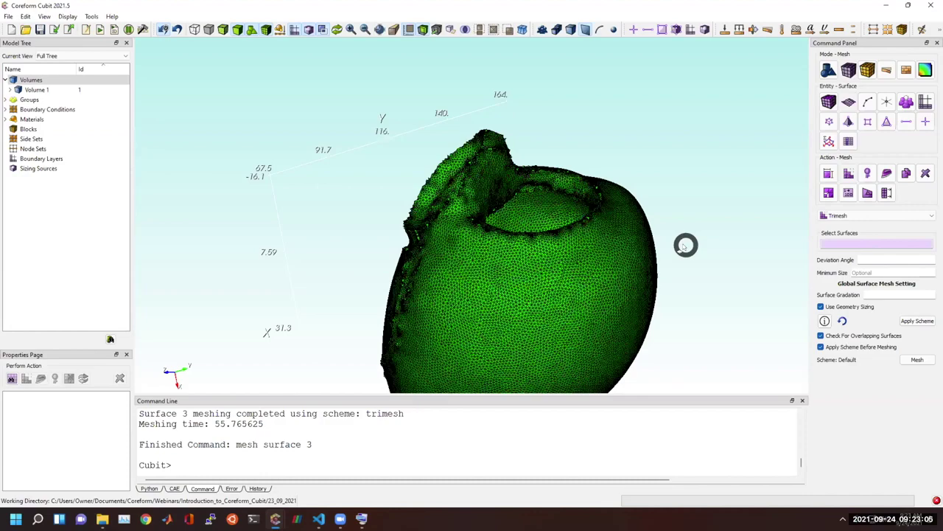
Step: Switch to the Cubit window with the hex mesh and rotate the mesh
{"action": "mouse_move", "coordinate": [275, 518]}
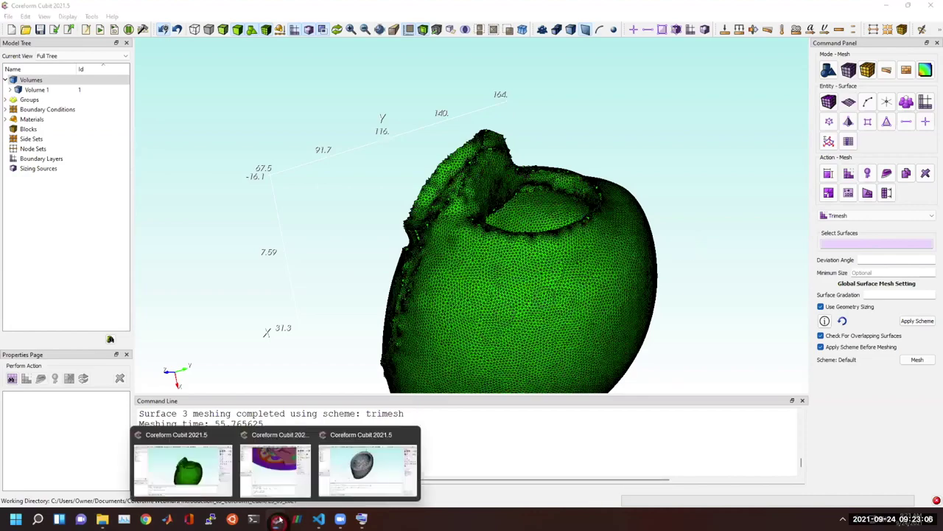
{"action": "left_click", "coordinate": [347, 480]}
{"action": "left_click_drag", "start_coordinate": [344, 272], "coordinate": [538, 213]}
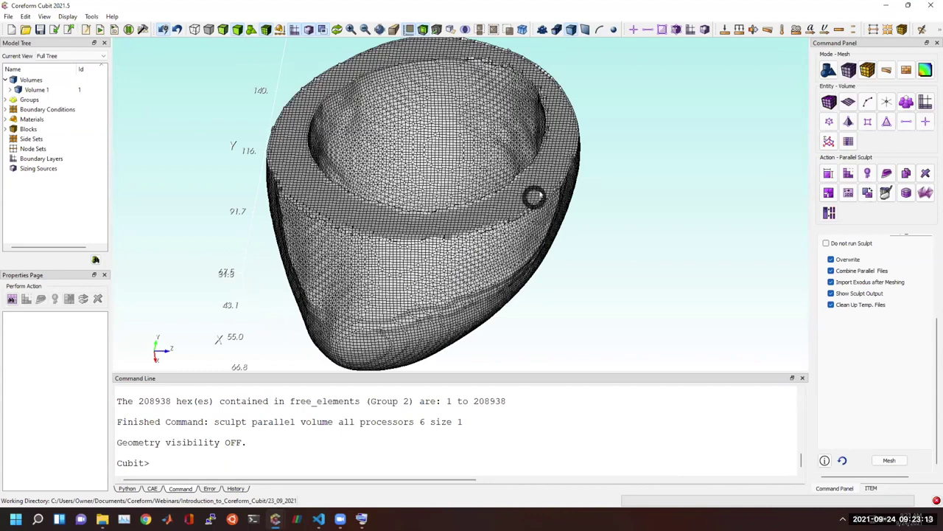
{"action": "scroll", "coordinate": [877, 324], "scroll_direction": "up", "scroll_amount": 3}
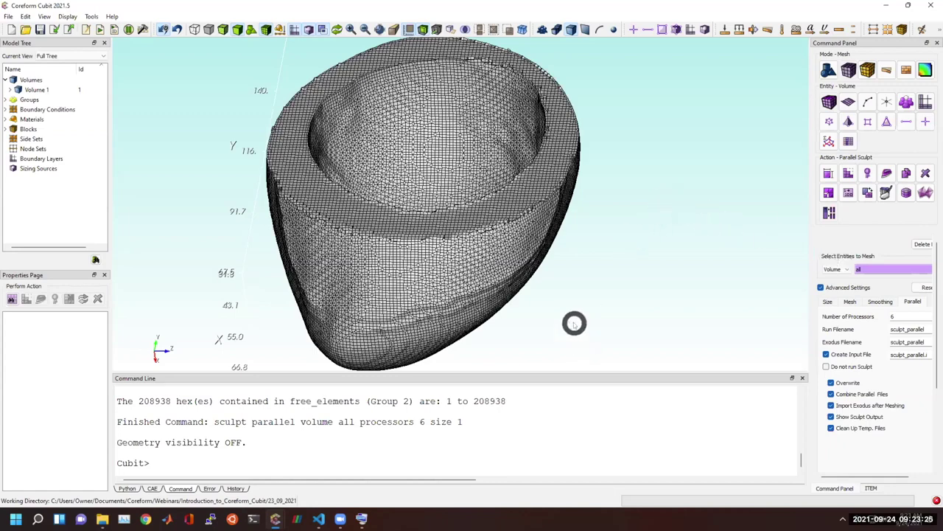
Step: Turn the hex mesh further to show the interior of the bowl
{"action": "mouse_move", "coordinate": [273, 518]}
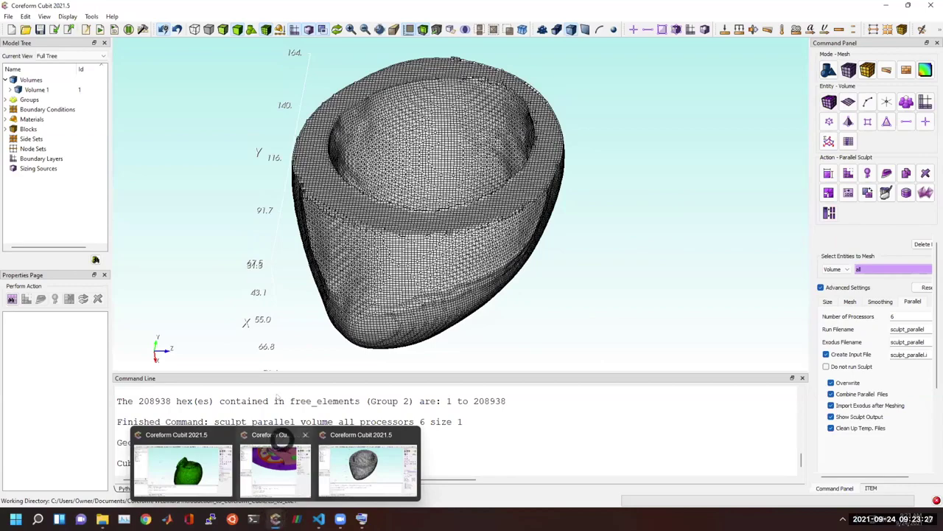
{"action": "left_click_drag", "start_coordinate": [420, 327], "coordinate": [413, 122]}
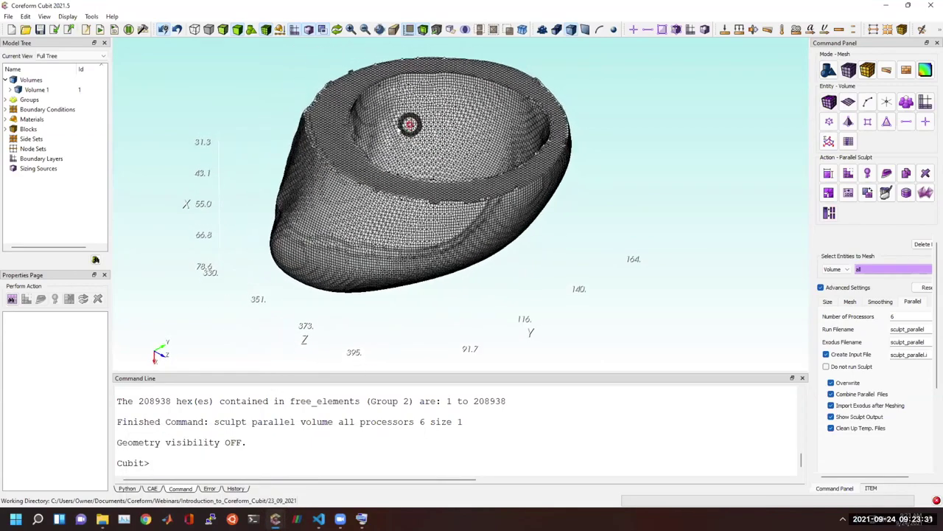
{"action": "left_click_drag", "start_coordinate": [354, 206], "coordinate": [340, 242]}
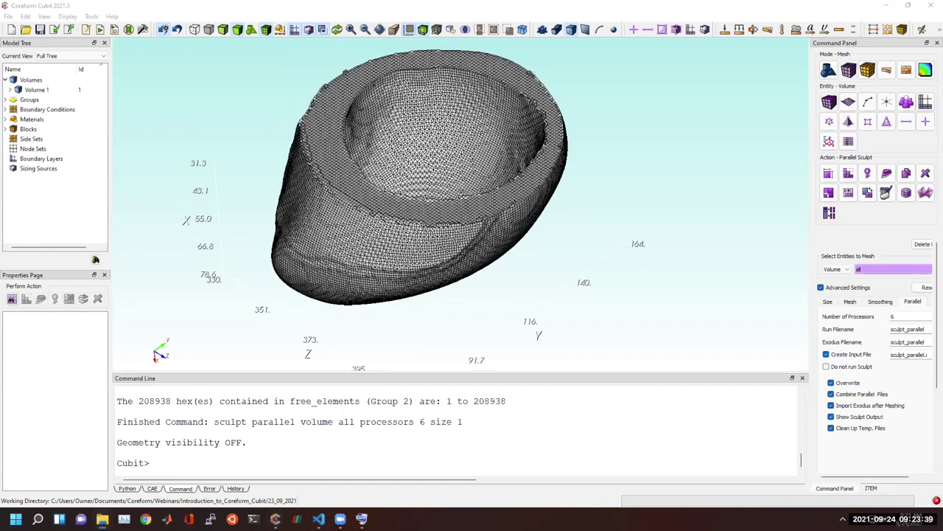
{"action": "left_click", "coordinate": [74, 187]}
Step: Orbit the meshed bowl, tilting its cavity and top opening toward the viewer
{"action": "left_click_drag", "start_coordinate": [324, 169], "coordinate": [803, 257]}
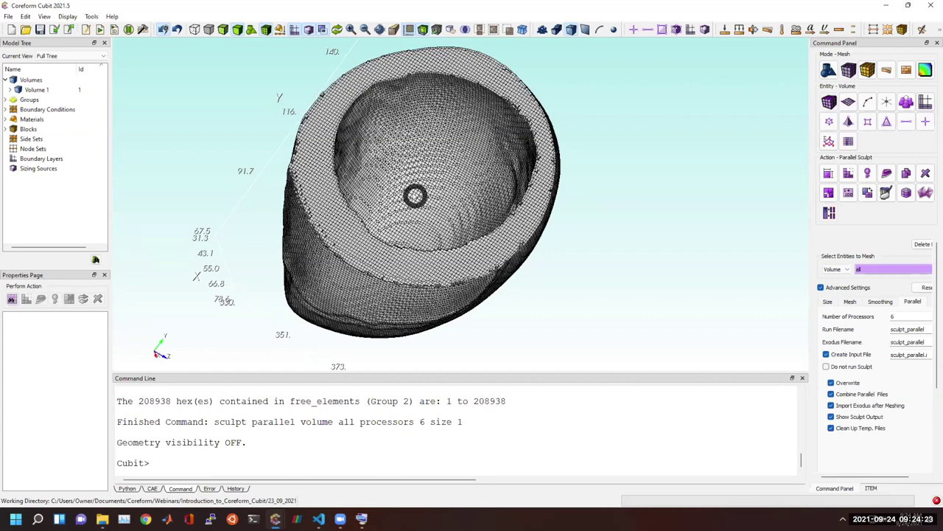
{"action": "mouse_move", "coordinate": [275, 518]}
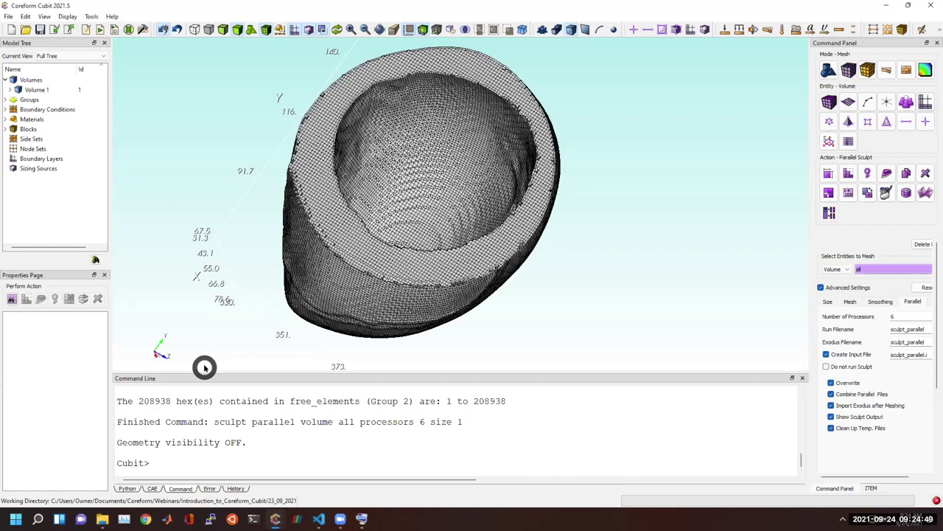
{"action": "left_click_drag", "start_coordinate": [494, 229], "coordinate": [485, 192]}
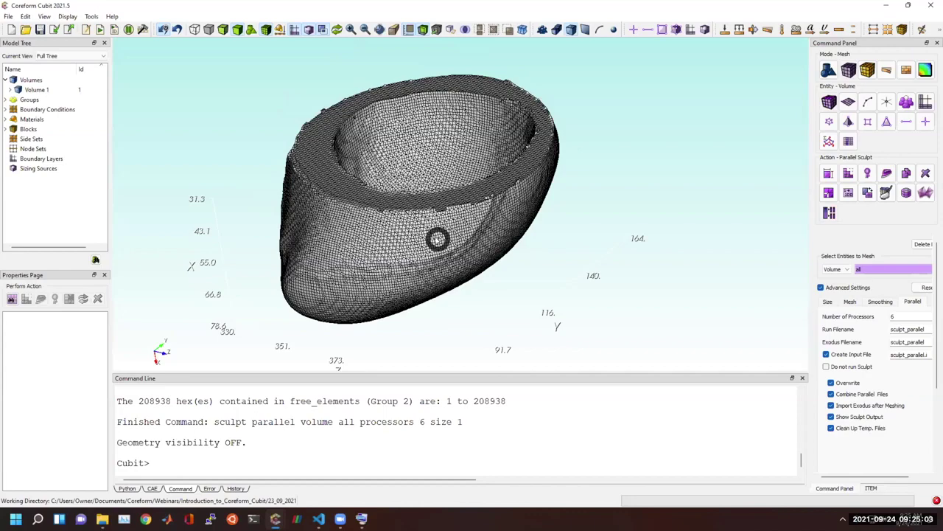
{"action": "left_click_drag", "start_coordinate": [470, 218], "coordinate": [459, 148]}
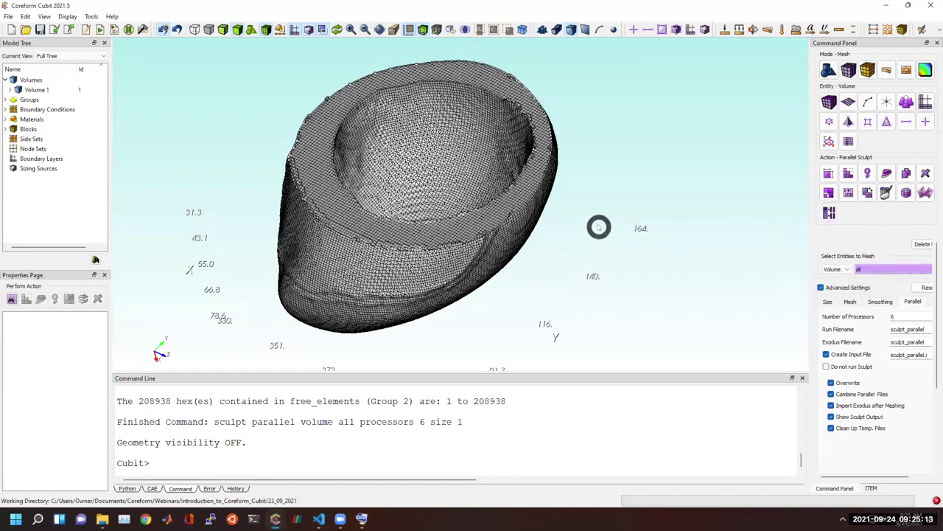
Step: Snap to the top view, then tilt the hex mesh to show both heart openings
{"action": "left_click", "coordinate": [431, 29]}
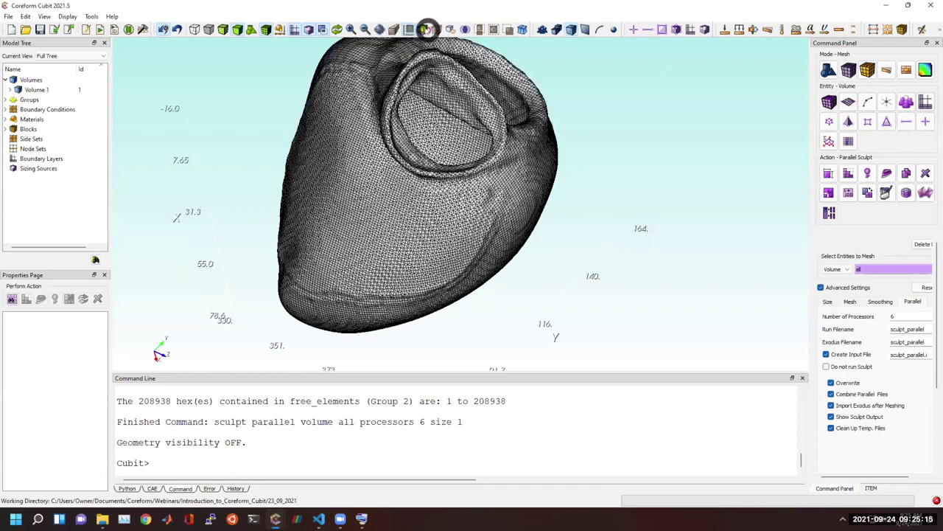
{"action": "left_click_drag", "start_coordinate": [476, 210], "coordinate": [470, 243]}
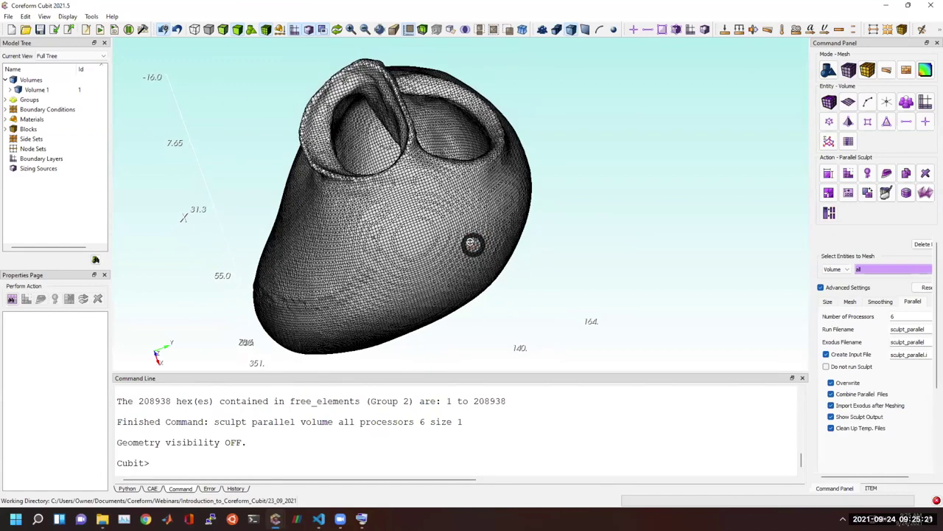
{"action": "left_click_drag", "start_coordinate": [470, 245], "coordinate": [466, 248]}
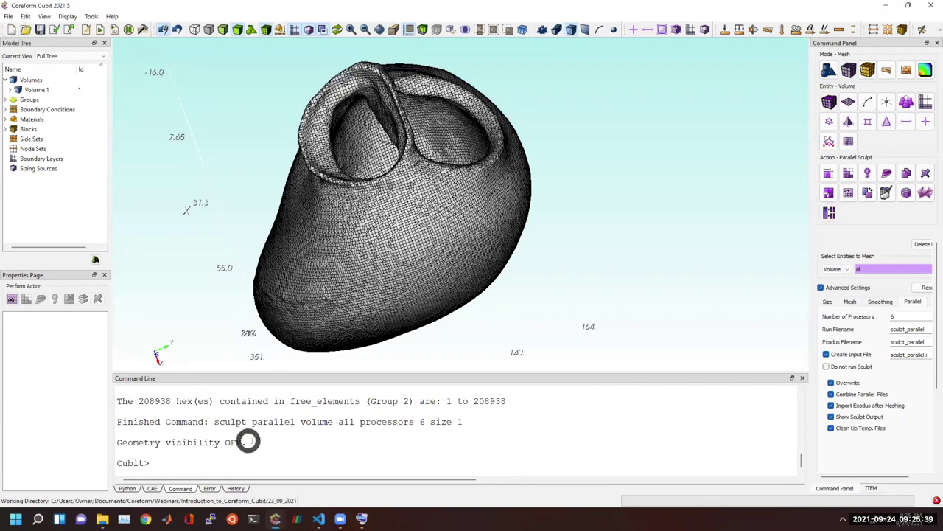
{"action": "left_click", "coordinate": [288, 513]}
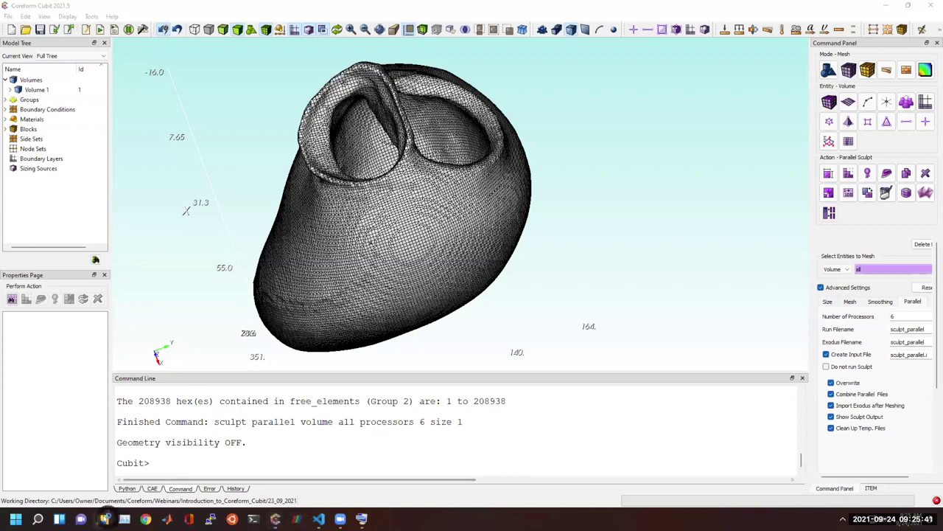
{"action": "mouse_move", "coordinate": [107, 516]}
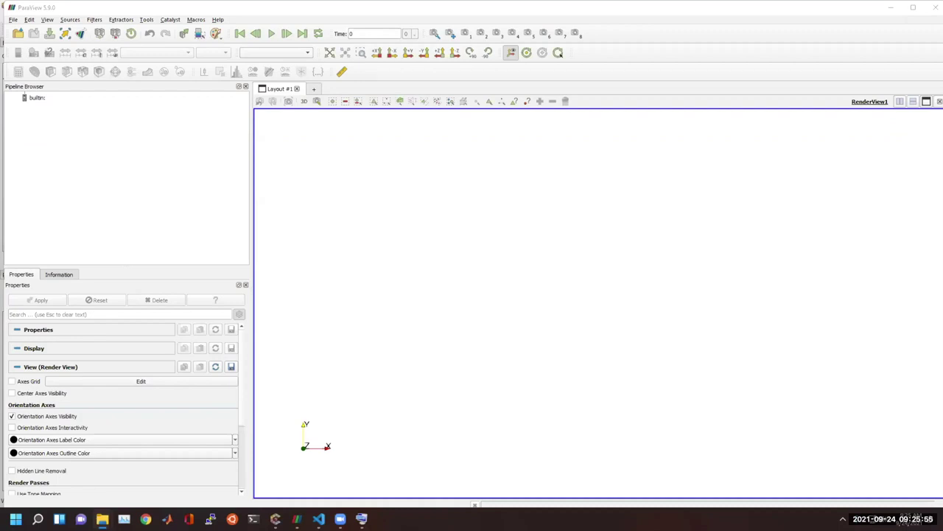
Step: Load heart_volume_1.stl into ParaView and display it as Surface With Edges
{"action": "left_click_drag", "start_coordinate": [489, 242], "coordinate": [145, 167]}
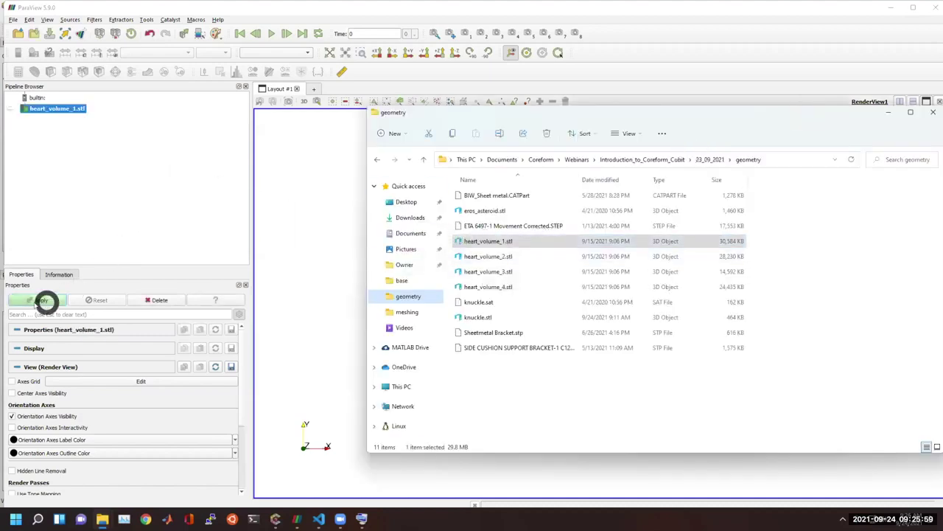
{"action": "left_click", "coordinate": [34, 300]}
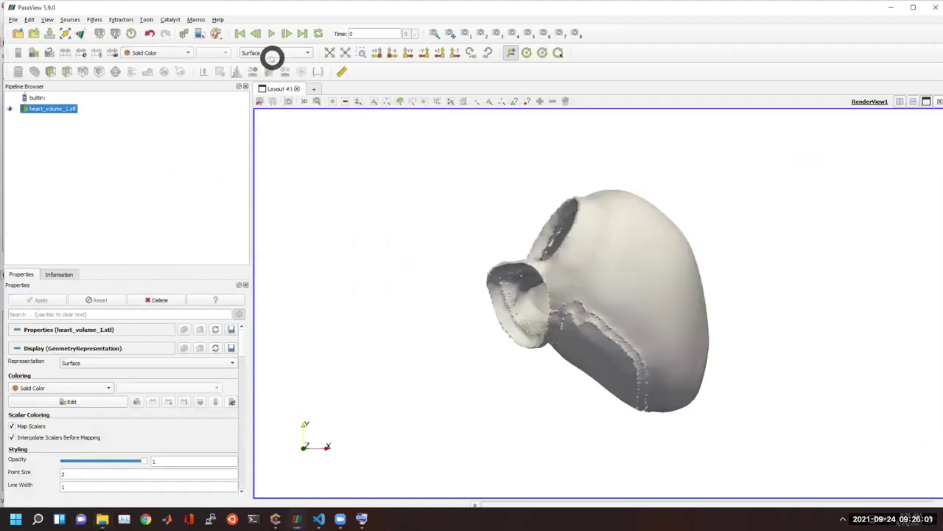
{"action": "left_click", "coordinate": [273, 53]}
{"action": "left_click", "coordinate": [273, 68]}
Step: Zoom and orbit the heart's triangle mesh to inspect its rim and inner cavity
{"action": "scroll", "coordinate": [637, 261], "scroll_direction": "up", "scroll_amount": 5}
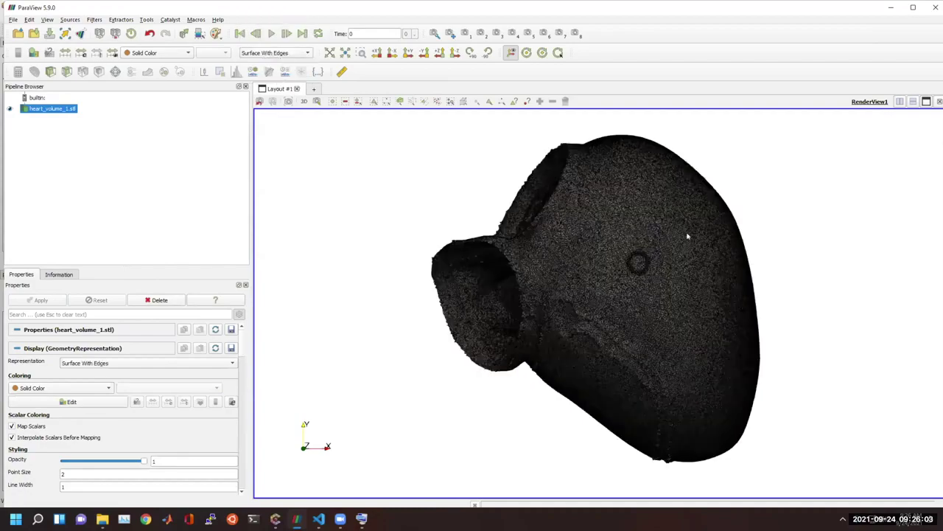
{"action": "scroll", "coordinate": [609, 302], "scroll_direction": "up", "scroll_amount": 3}
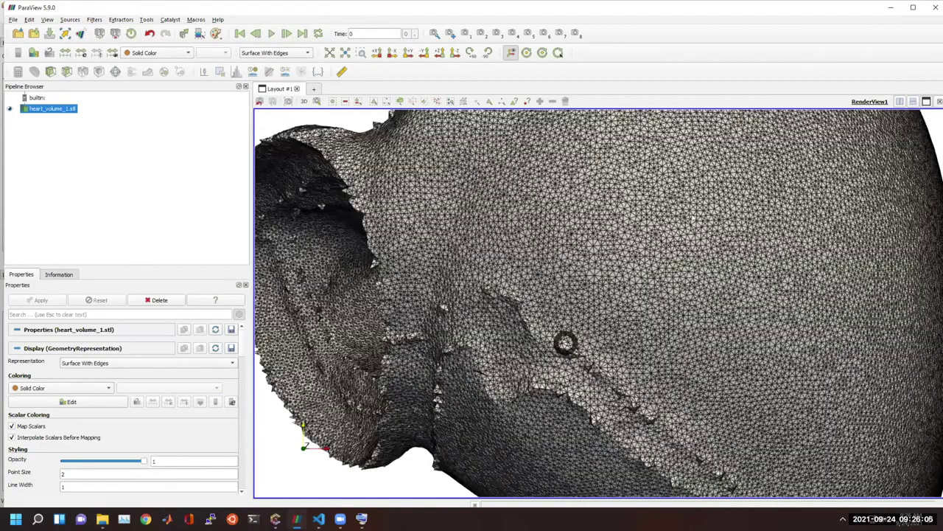
{"action": "left_click_drag", "start_coordinate": [564, 272], "coordinate": [583, 242]}
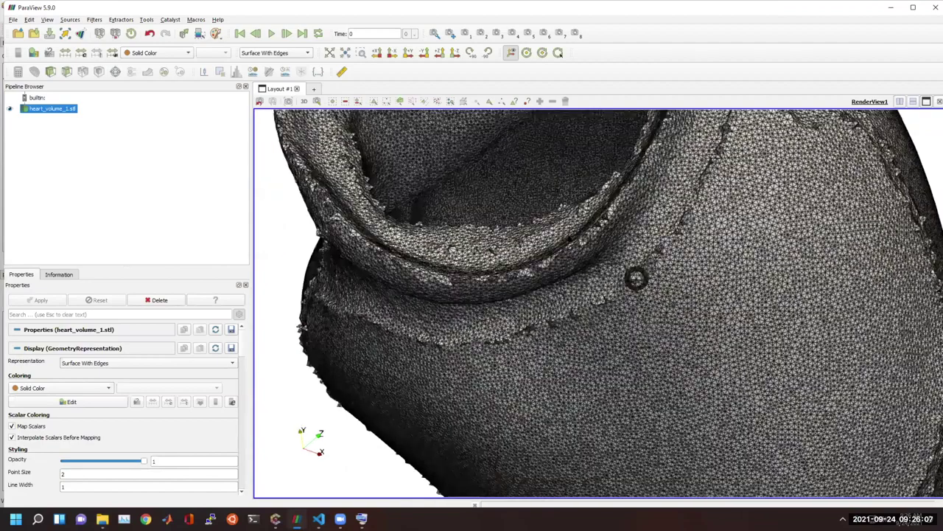
{"action": "left_click_drag", "start_coordinate": [541, 297], "coordinate": [575, 345]}
{"action": "left_click_drag", "start_coordinate": [567, 234], "coordinate": [459, 219]}
{"action": "scroll", "coordinate": [678, 290], "scroll_direction": "up", "scroll_amount": 5}
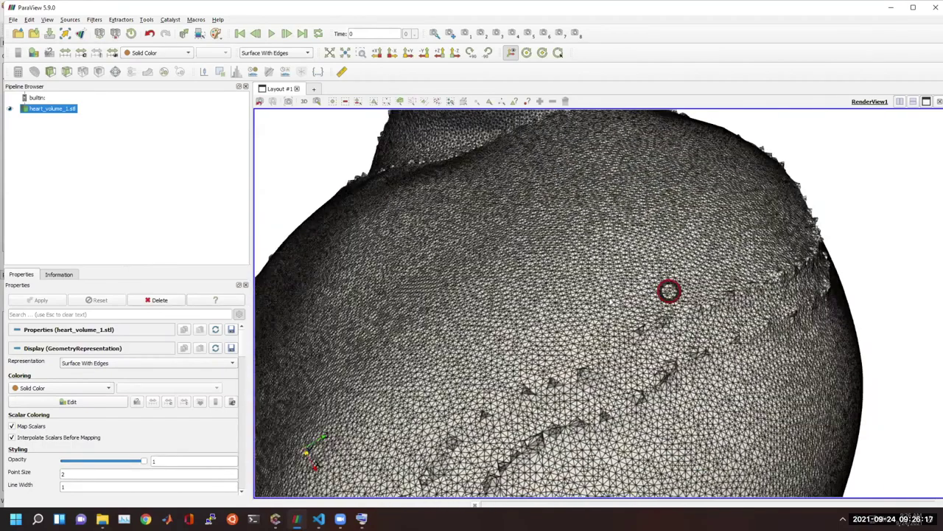
{"action": "scroll", "coordinate": [663, 288], "scroll_direction": "down", "scroll_amount": 5}
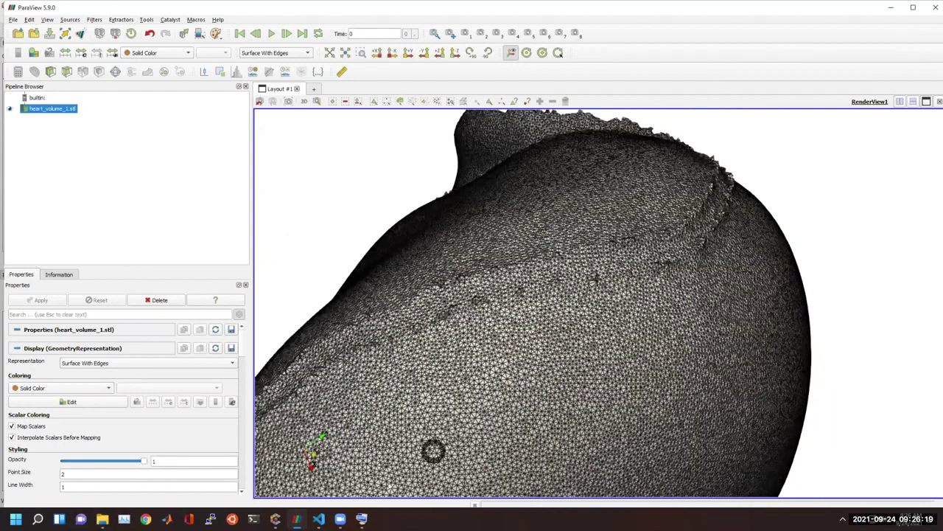
{"action": "left_click", "coordinate": [275, 518]}
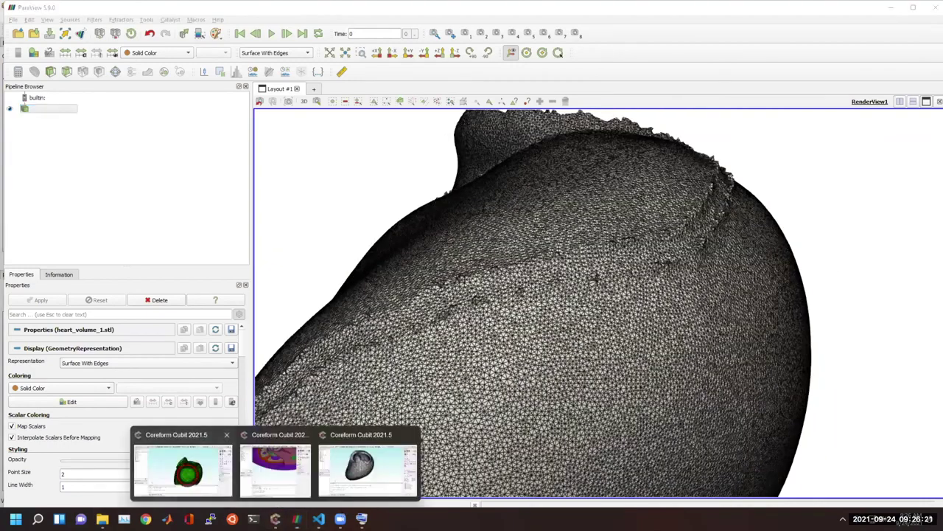
Step: In the green heart's Cubit window, run 'disassociate mesh from volume 1'
{"action": "left_click", "coordinate": [184, 472]}
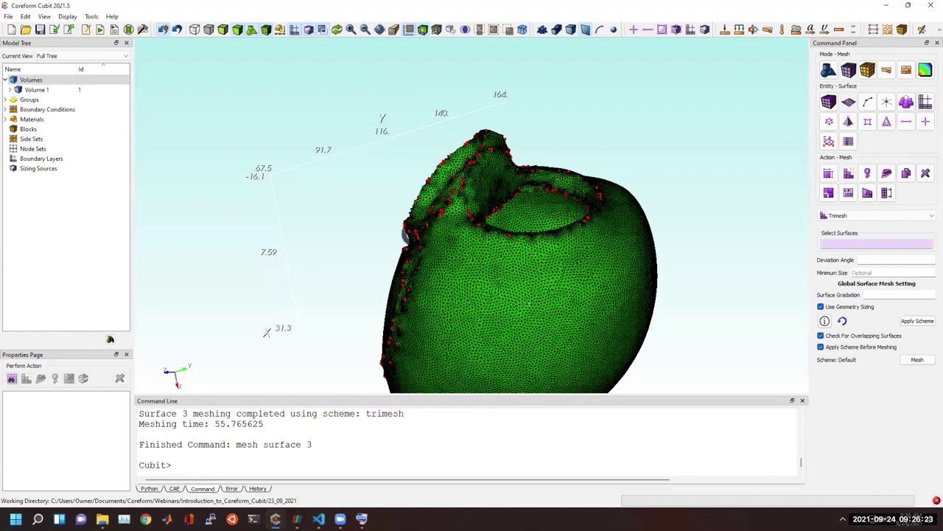
{"action": "left_click", "coordinate": [370, 448]}
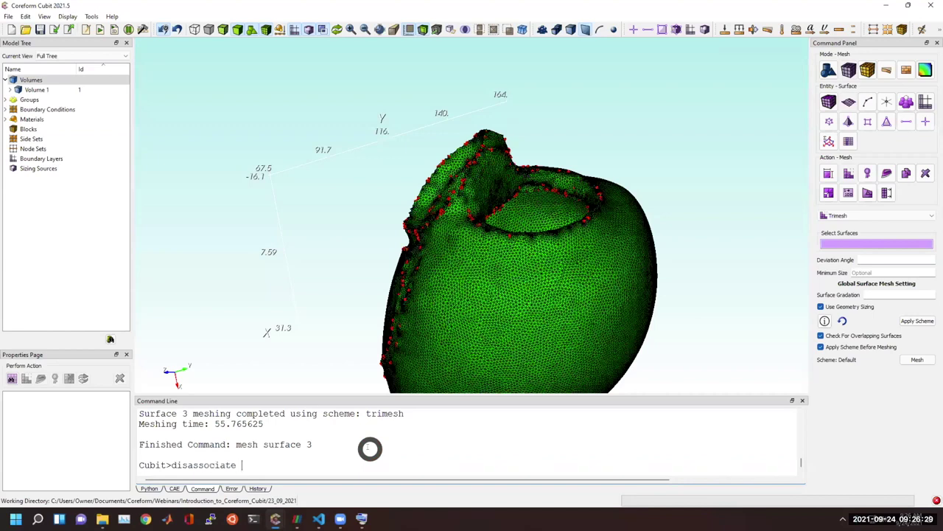
{"action": "key", "text": "Tab"}
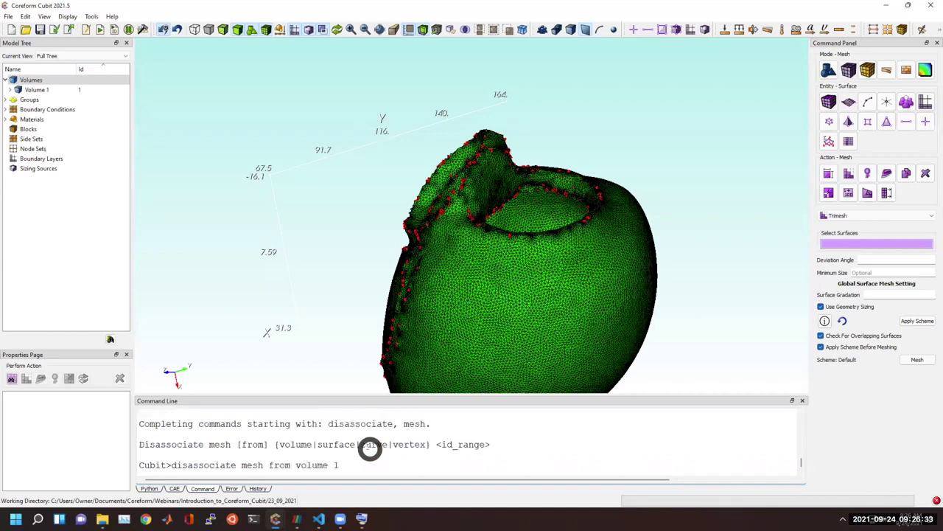
{"action": "type", "text": "from volume 1"}
{"action": "key", "text": "Return"}
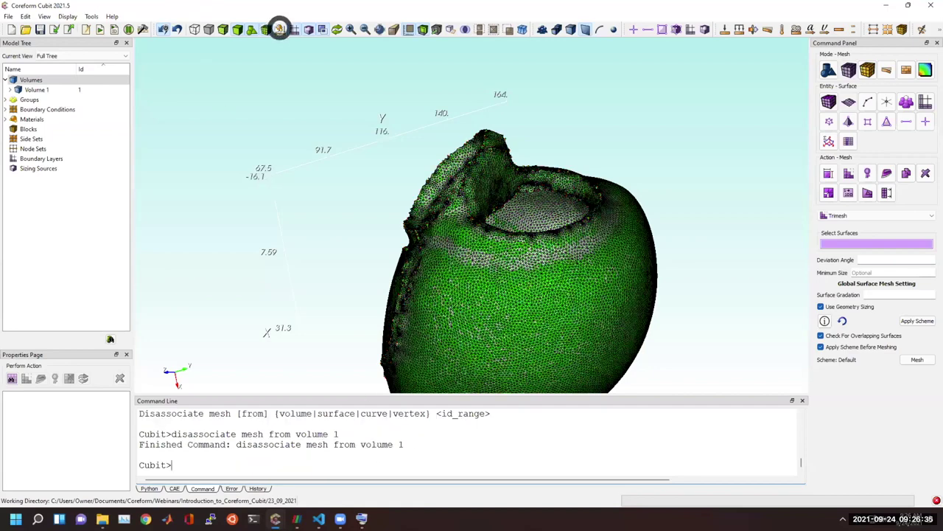
Step: Hide the mesh and check that Volume 1's Engine property reads facet
{"action": "left_click", "coordinate": [265, 30]}
{"action": "left_click_drag", "start_coordinate": [501, 212], "coordinate": [573, 230]}
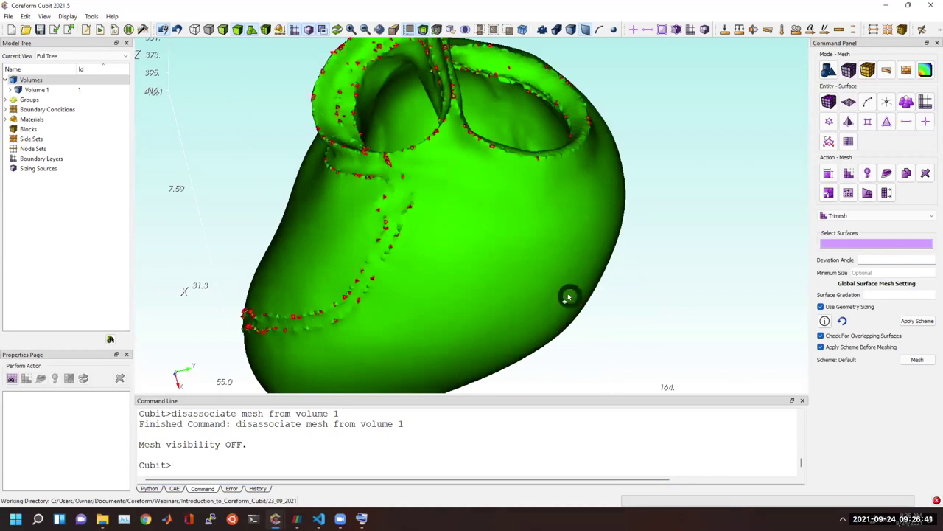
{"action": "left_click_drag", "start_coordinate": [440, 200], "coordinate": [506, 226]}
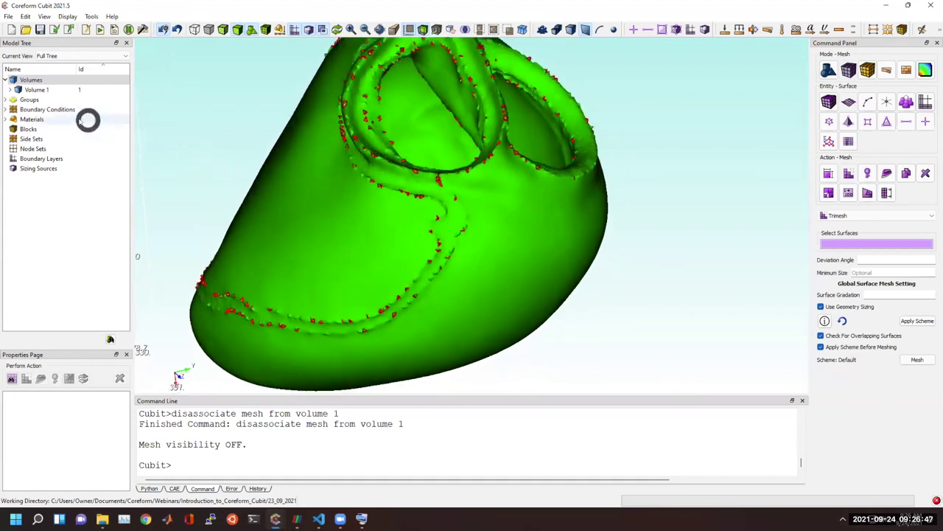
{"action": "left_click", "coordinate": [29, 89]}
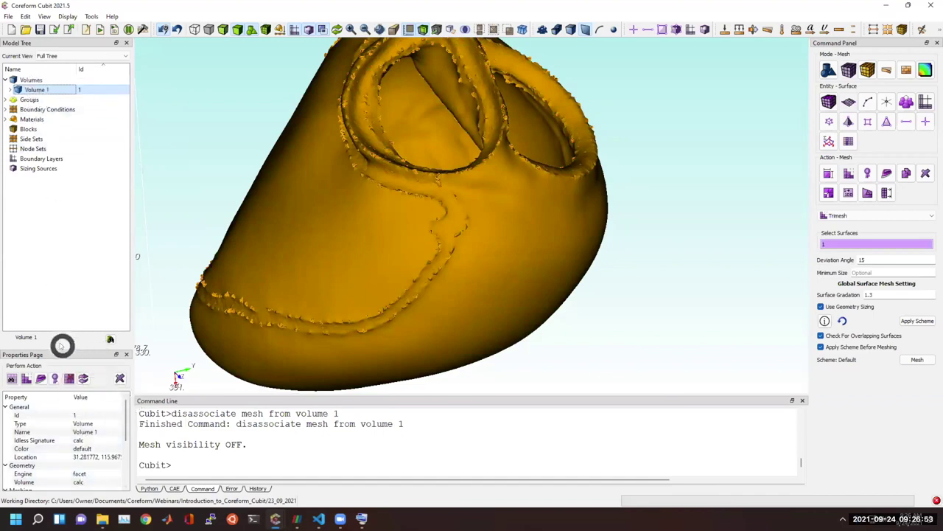
{"action": "left_click_drag", "start_coordinate": [63, 347], "coordinate": [63, 271]}
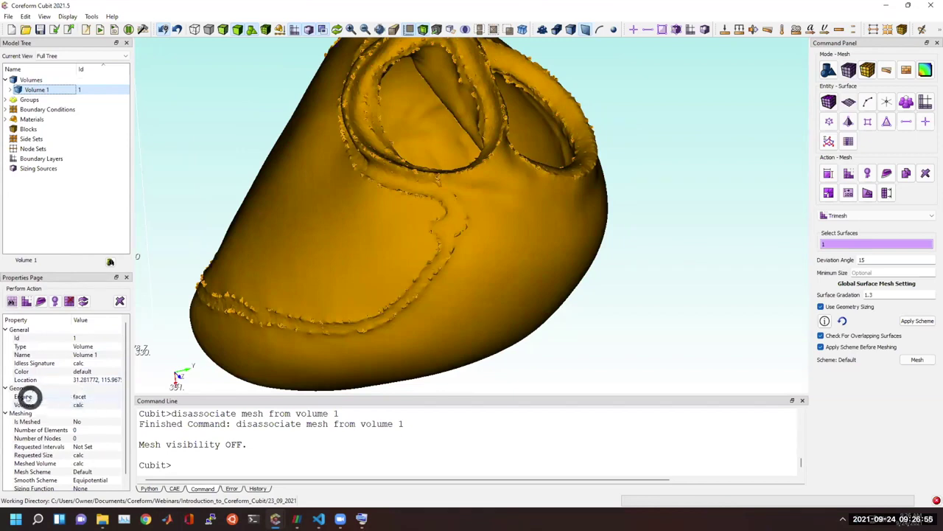
{"action": "left_click", "coordinate": [78, 397]}
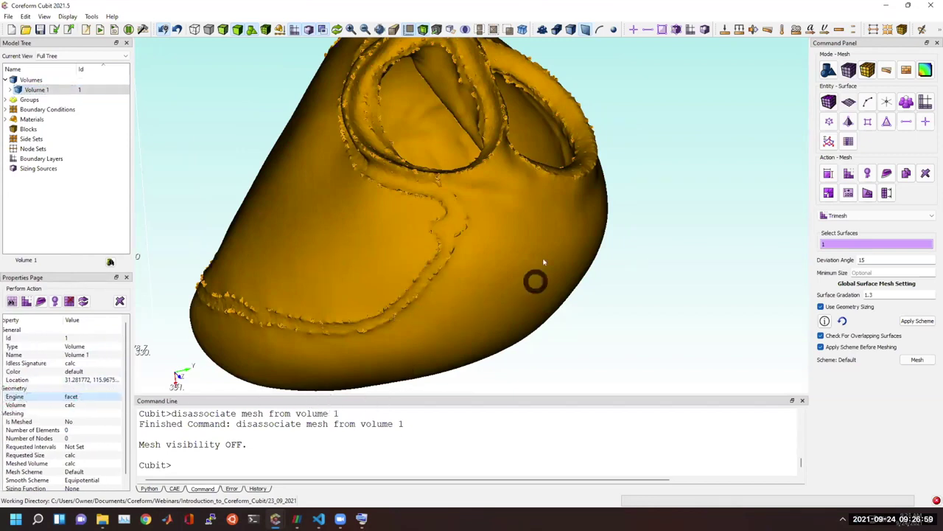
Step: Clear the selection and orbit the heart geometry for another view
{"action": "left_click_drag", "start_coordinate": [334, 141], "coordinate": [362, 145]}
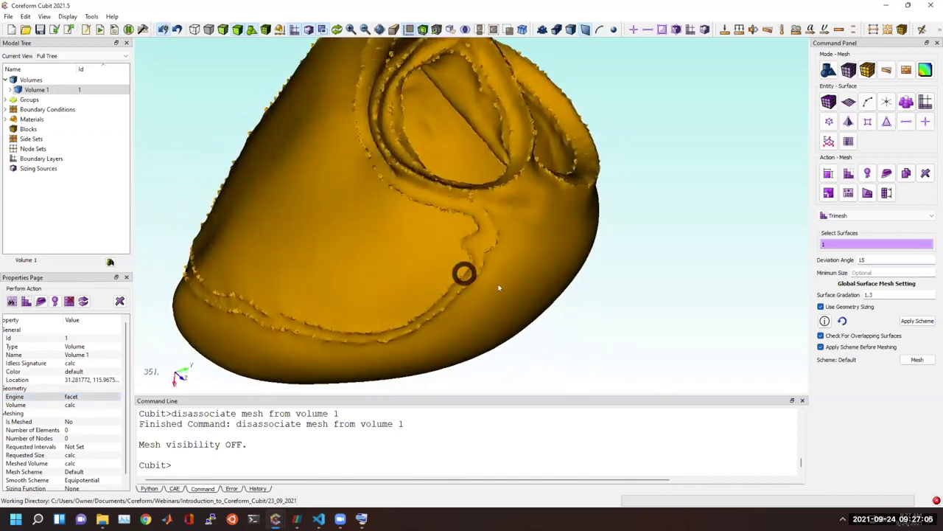
{"action": "left_click", "coordinate": [624, 303]}
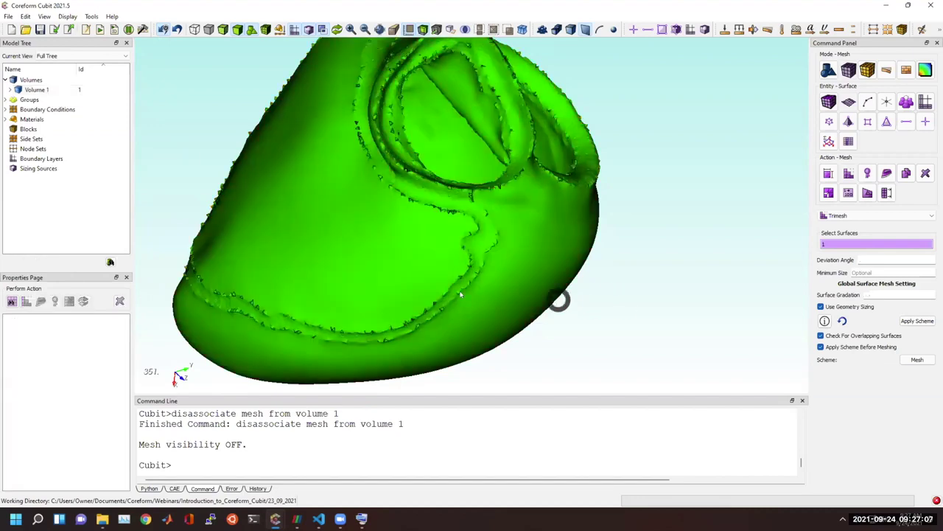
{"action": "left_click_drag", "start_coordinate": [508, 234], "coordinate": [478, 187]}
{"action": "mouse_move", "coordinate": [276, 518]}
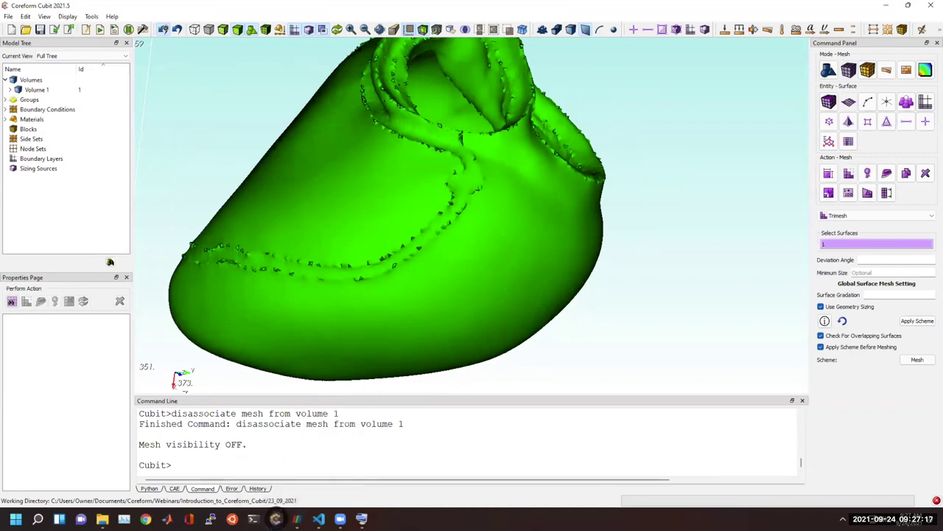
Step: Reset the other Cubit window with New and import knuckle.stl using Spline geometry interpolation
{"action": "left_click", "coordinate": [343, 465]}
{"action": "left_click", "coordinate": [11, 30]}
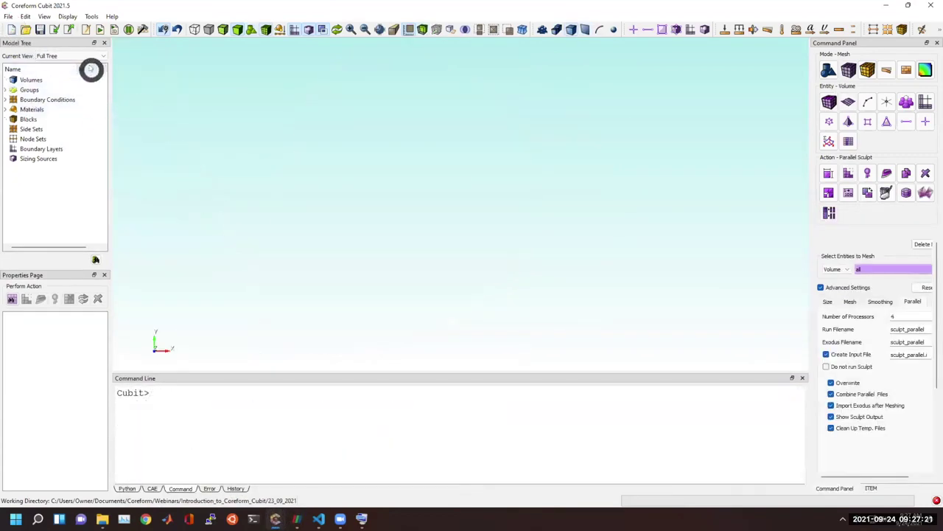
{"action": "left_click", "coordinate": [56, 29]}
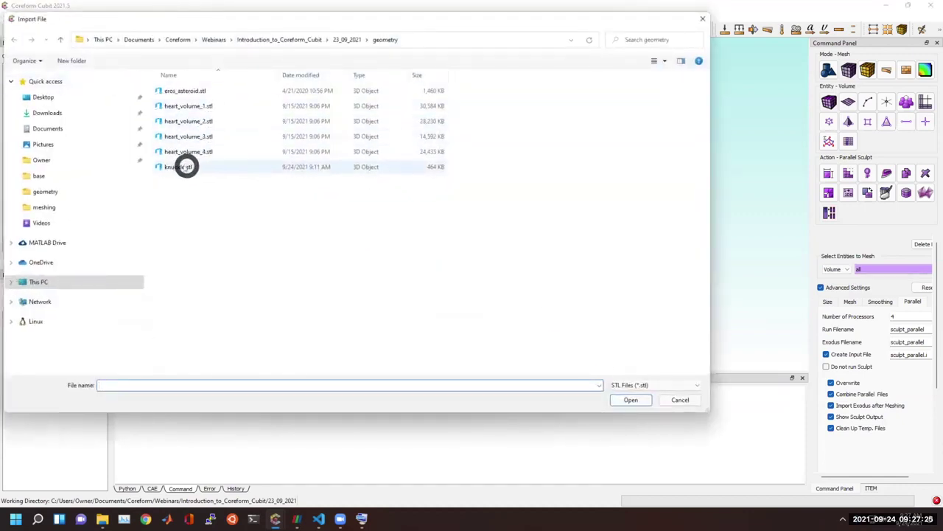
{"action": "double_click", "coordinate": [182, 166]}
{"action": "left_click", "coordinate": [448, 188]}
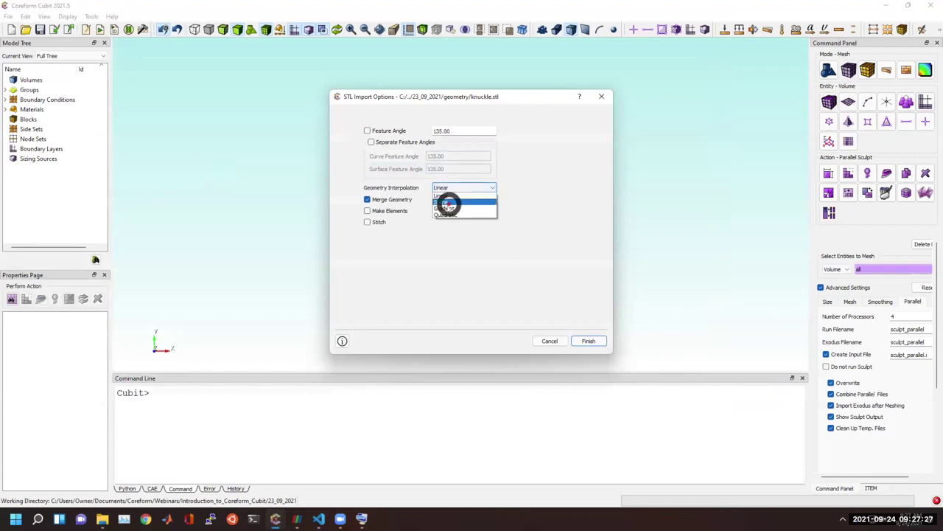
{"action": "left_click", "coordinate": [448, 202]}
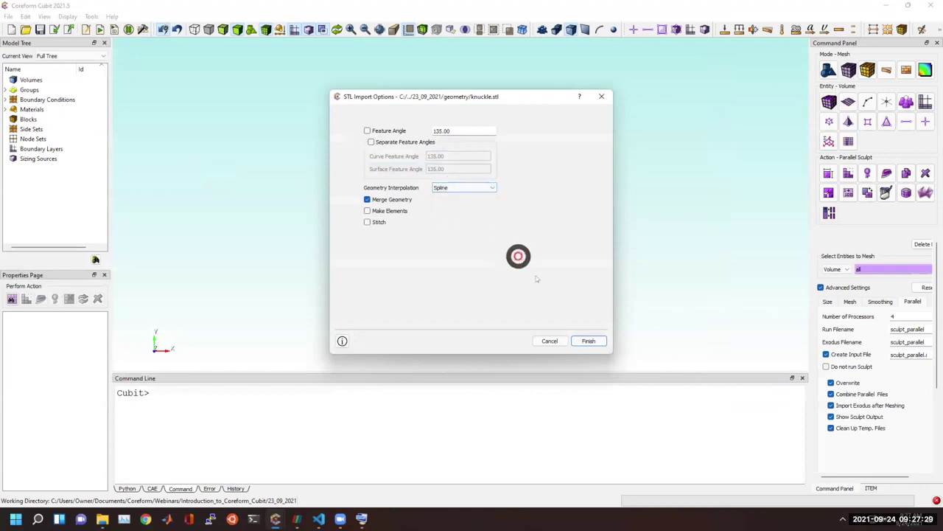
{"action": "left_click", "coordinate": [589, 341]}
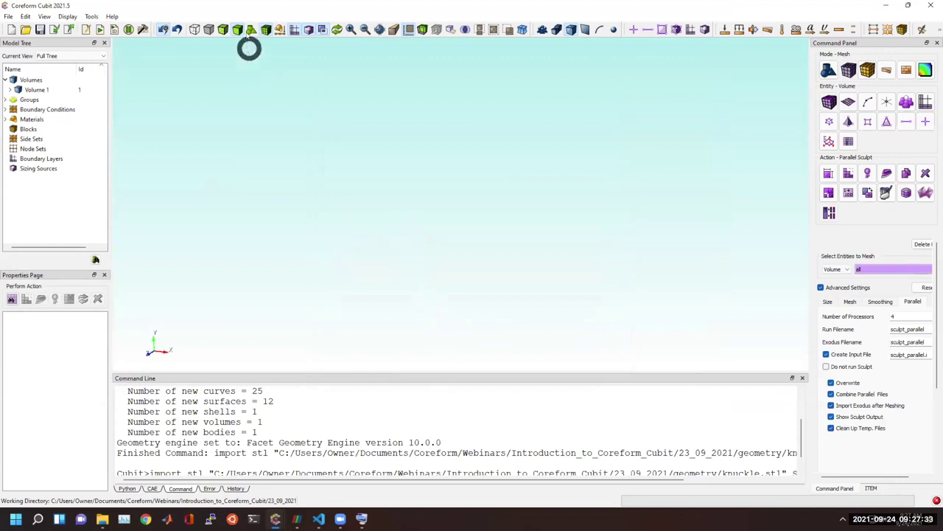
Step: Show and fit the knuckle geometry, select Volume 1 to confirm facet engine, and orbit it
{"action": "left_click", "coordinate": [251, 28]}
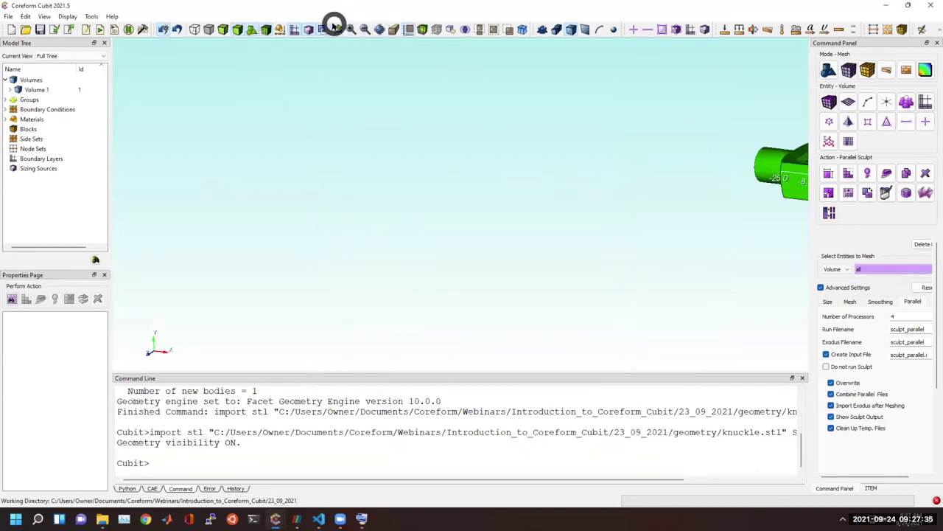
{"action": "left_click", "coordinate": [381, 29]}
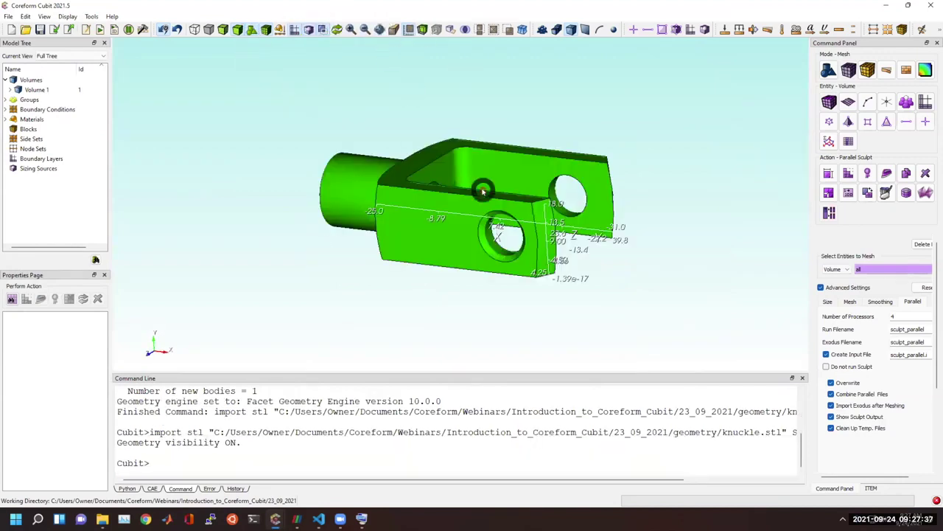
{"action": "scroll", "coordinate": [559, 284], "scroll_direction": "up", "scroll_amount": 5}
{"action": "left_click_drag", "start_coordinate": [435, 252], "coordinate": [320, 253]}
{"action": "left_click", "coordinate": [73, 89]}
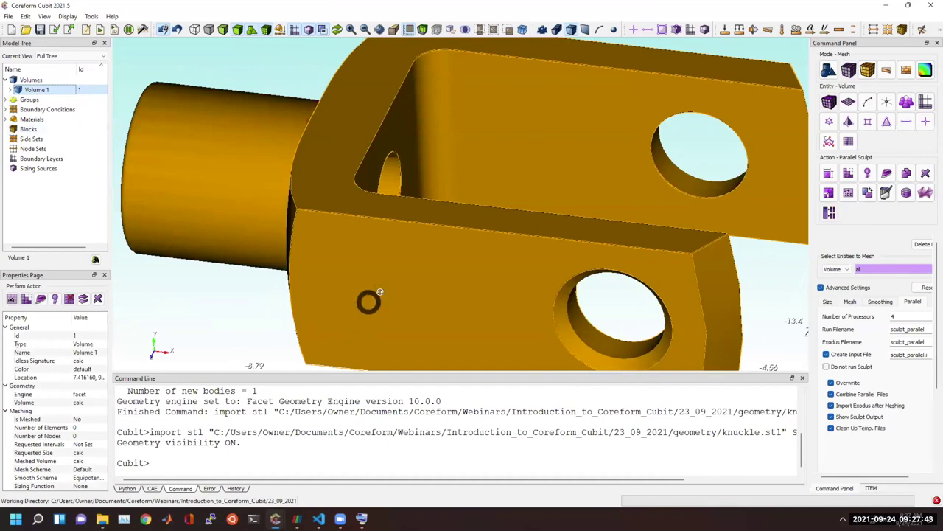
{"action": "left_click_drag", "start_coordinate": [369, 302], "coordinate": [420, 290]}
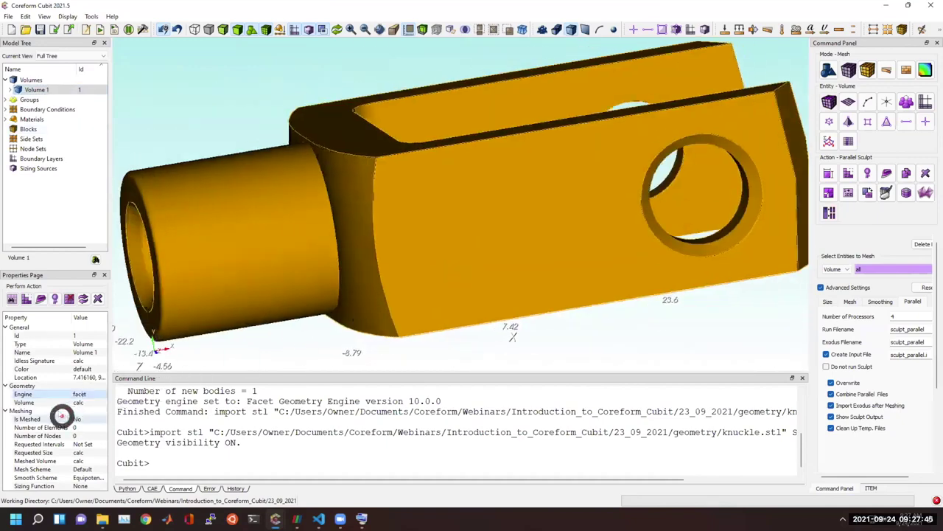
{"action": "left_click_drag", "start_coordinate": [310, 332], "coordinate": [400, 204]}
{"action": "left_click_drag", "start_coordinate": [459, 219], "coordinate": [472, 234]}
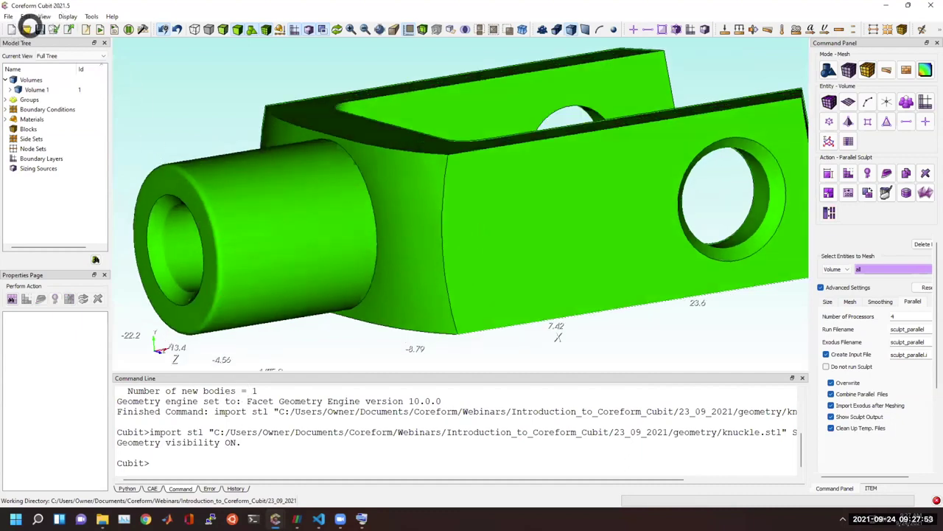
Step: Import knuckle.sat using the ACIS (*.sat *.sab) file type with default ACIS options
{"action": "left_click", "coordinate": [47, 30]}
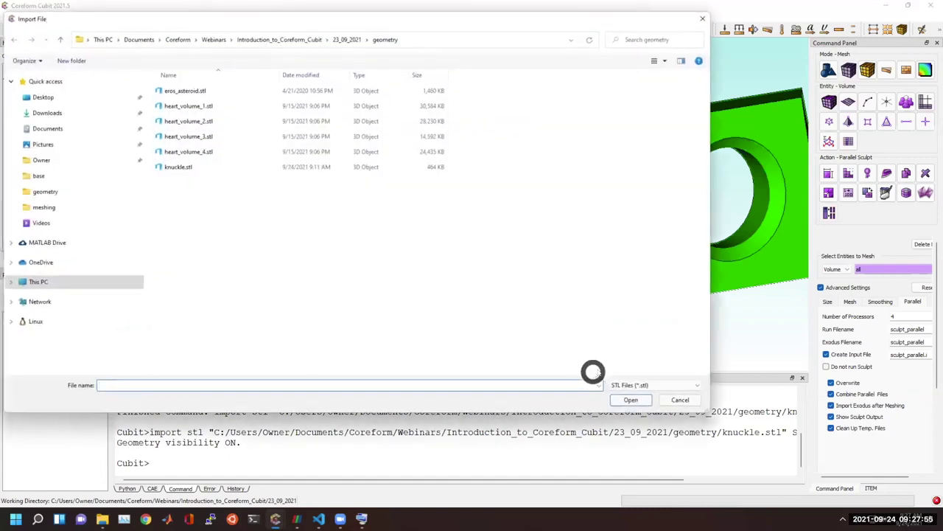
{"action": "left_click", "coordinate": [634, 383]}
{"action": "left_click", "coordinate": [631, 213]}
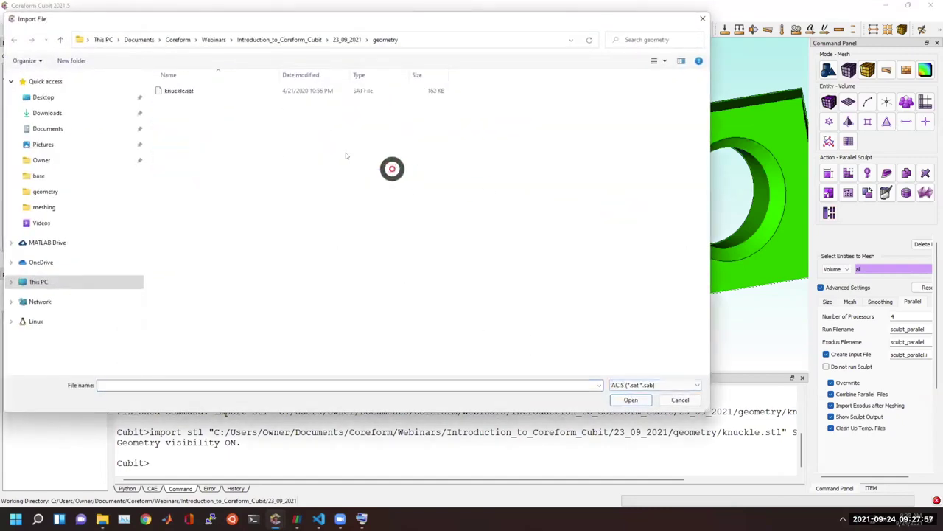
{"action": "left_click", "coordinate": [189, 91]}
{"action": "double_click", "coordinate": [189, 91]}
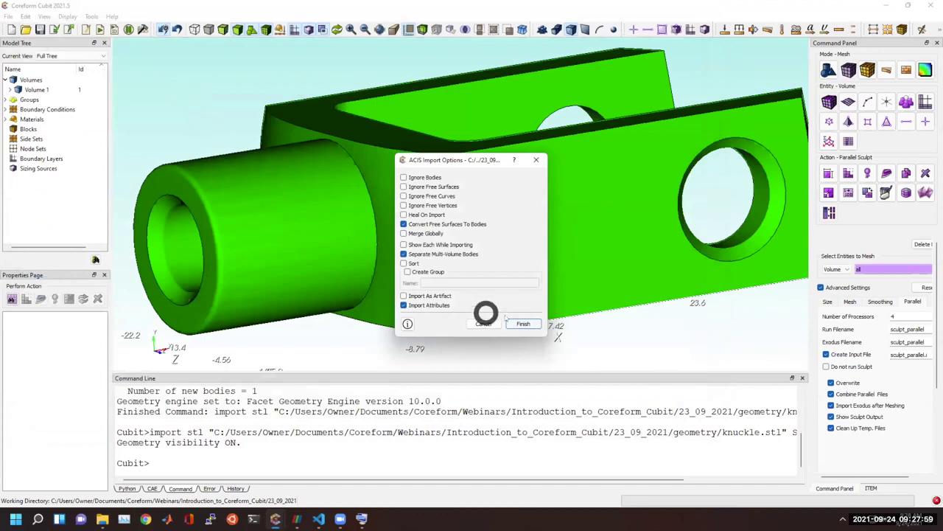
{"action": "left_click", "coordinate": [535, 320]}
{"action": "left_click", "coordinate": [47, 89]}
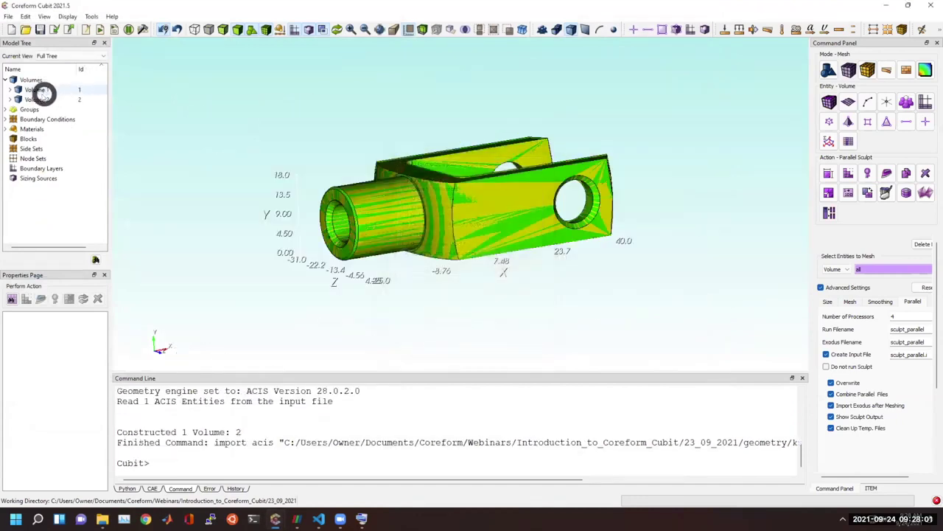
Step: Draw only Volume 2 using its Model Tree context menu
{"action": "left_click", "coordinate": [41, 97]}
{"action": "left_click", "coordinate": [37, 90]}
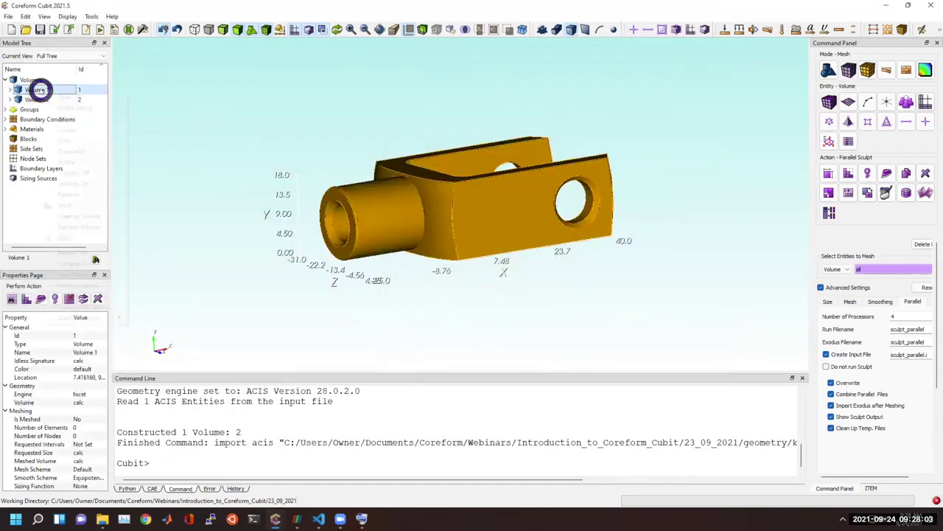
{"action": "right_click", "coordinate": [38, 90]}
{"action": "left_click", "coordinate": [36, 149]}
{"action": "right_click", "coordinate": [33, 100]}
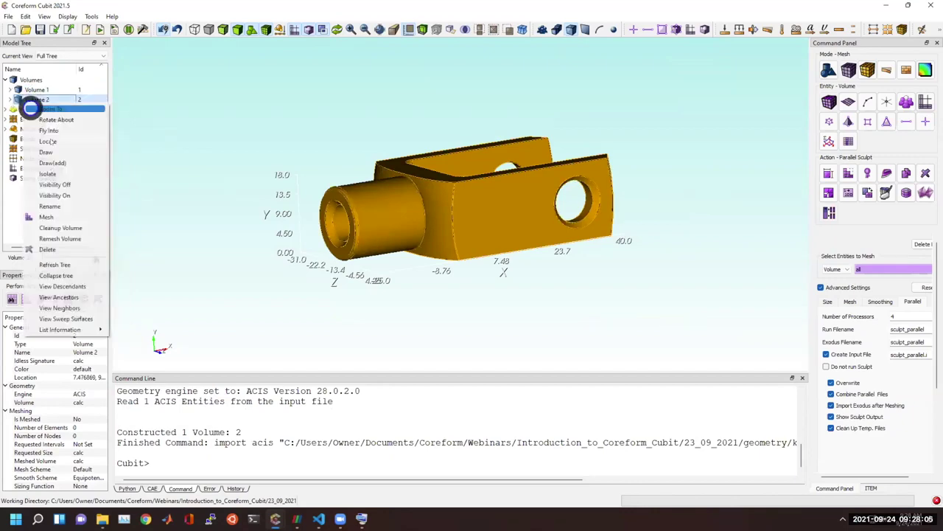
{"action": "left_click", "coordinate": [52, 151]}
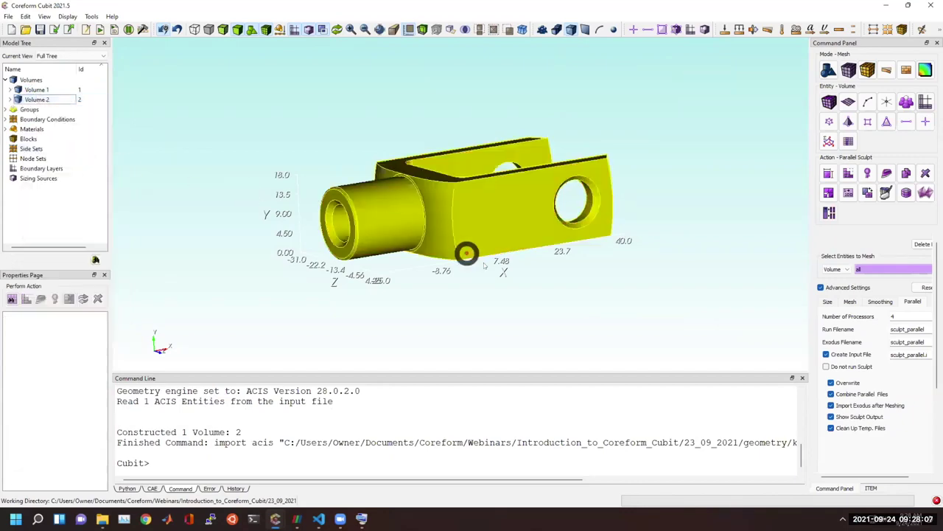
Step: Select the part to confirm its ACIS engine, orbit it, then return to the heart window
{"action": "scroll", "coordinate": [521, 297], "scroll_direction": "up", "scroll_amount": 6}
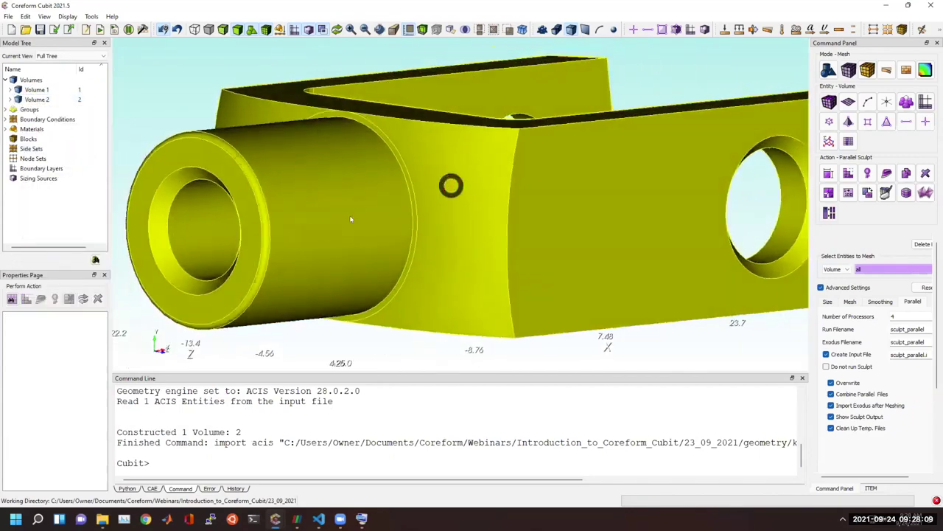
{"action": "left_click", "coordinate": [327, 232]}
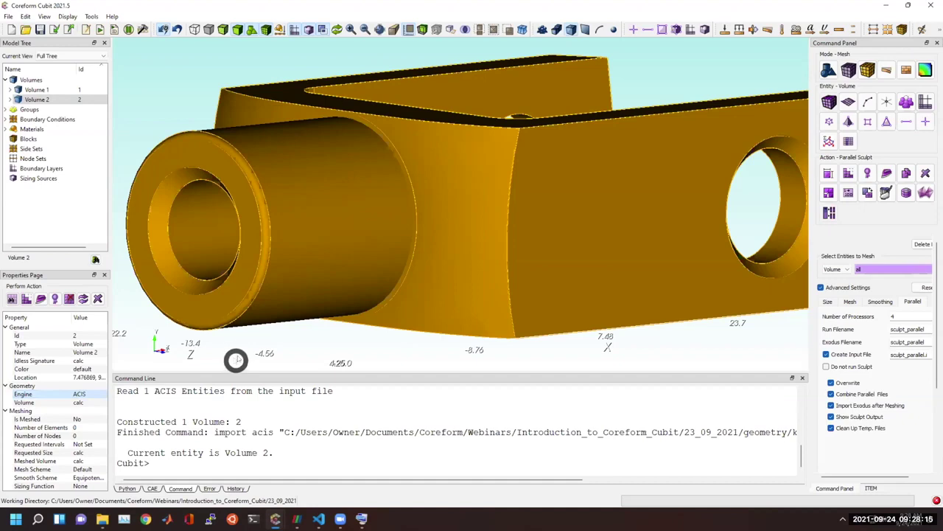
{"action": "scroll", "coordinate": [235, 361], "scroll_direction": "down", "scroll_amount": 3}
{"action": "left_click", "coordinate": [327, 311]}
{"action": "left_click_drag", "start_coordinate": [377, 281], "coordinate": [407, 326]}
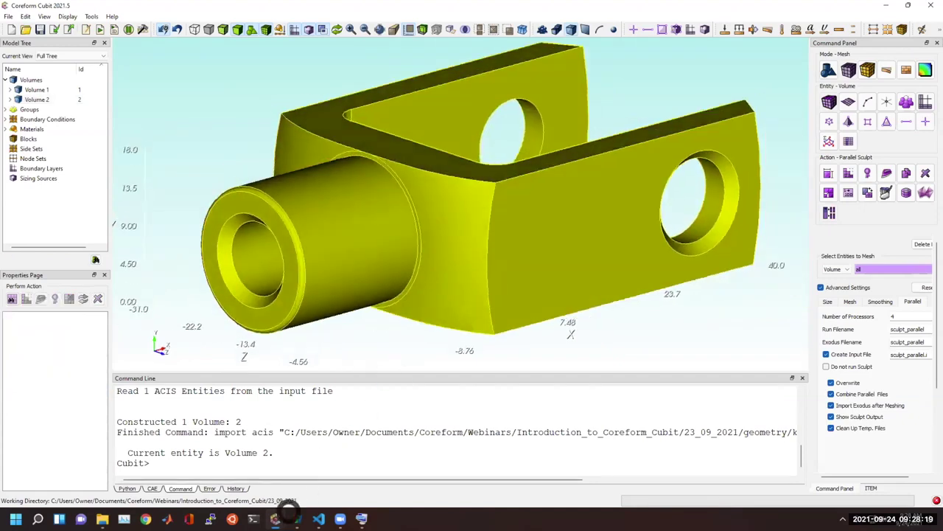
{"action": "mouse_move", "coordinate": [275, 515]}
{"action": "left_click", "coordinate": [207, 474]}
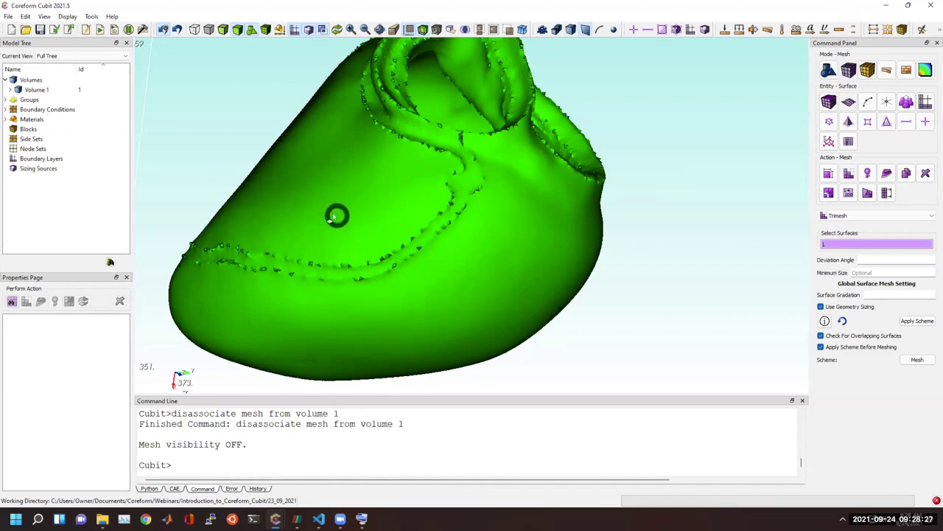
Step: Show only the heart's dense triangle mesh with geometry hidden, and orbit to inspect it
{"action": "left_click_drag", "start_coordinate": [334, 219], "coordinate": [324, 214]}
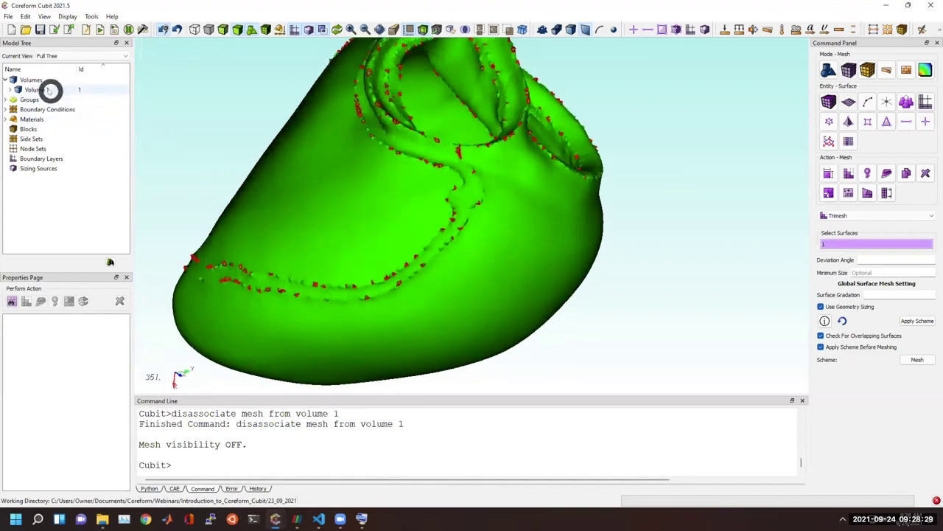
{"action": "left_click", "coordinate": [265, 28]}
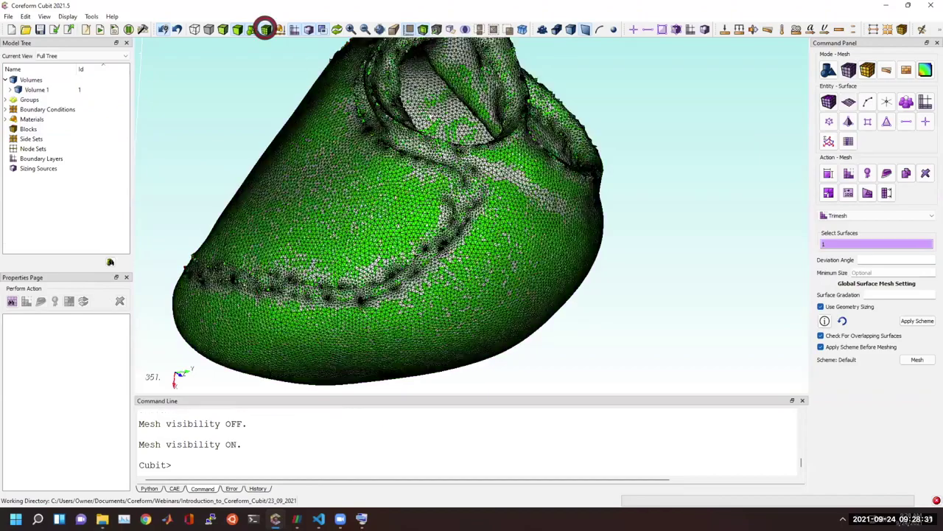
{"action": "left_click", "coordinate": [251, 29]}
{"action": "left_click_drag", "start_coordinate": [427, 225], "coordinate": [415, 191]}
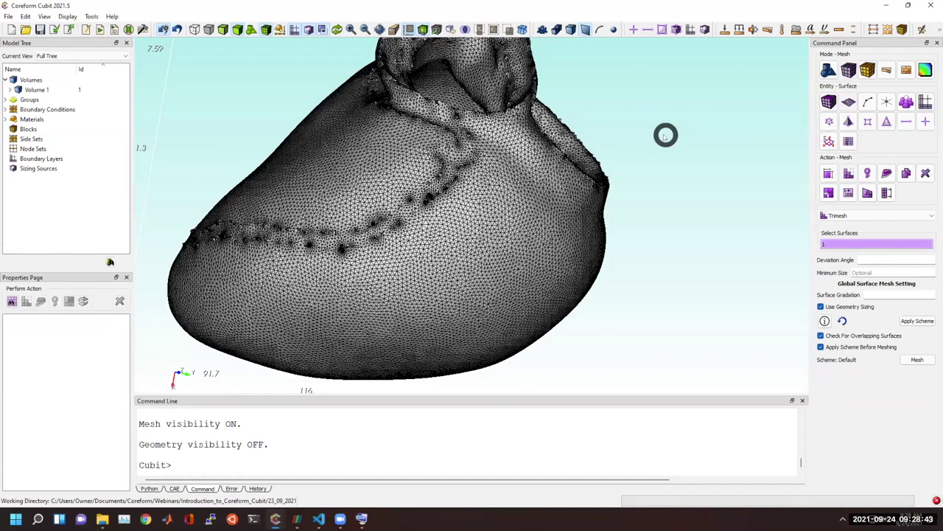
{"action": "left_click_drag", "start_coordinate": [475, 157], "coordinate": [232, 129]}
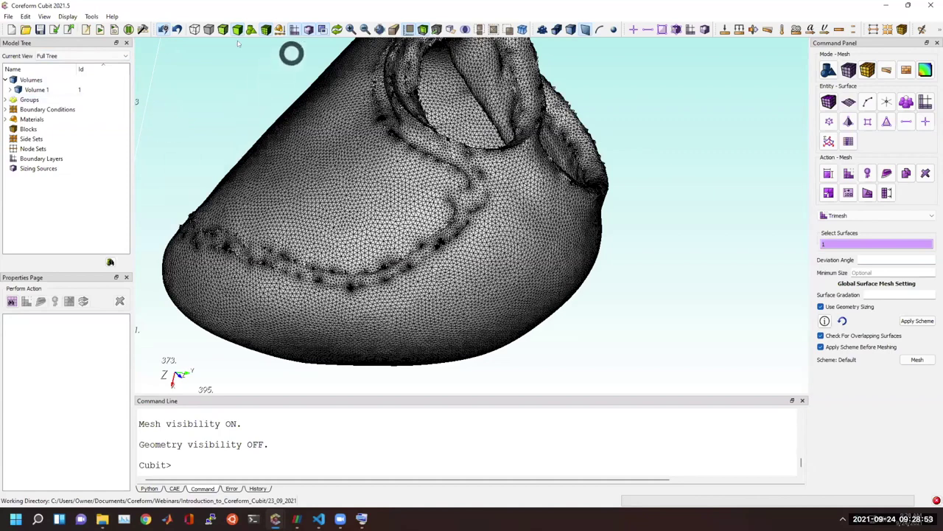
Step: Start a new session and import eros_asteroid.stl as an STL file with default options
{"action": "left_click", "coordinate": [13, 29]}
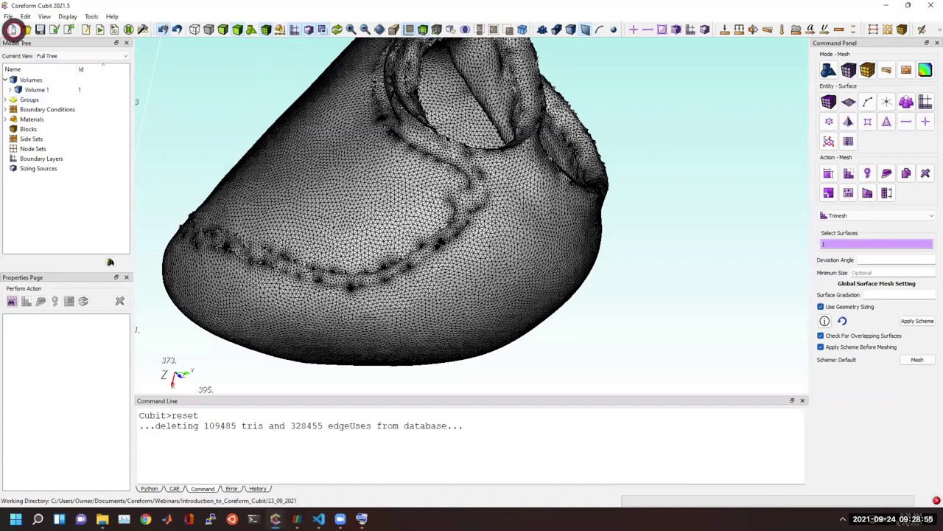
{"action": "left_click", "coordinate": [53, 31]}
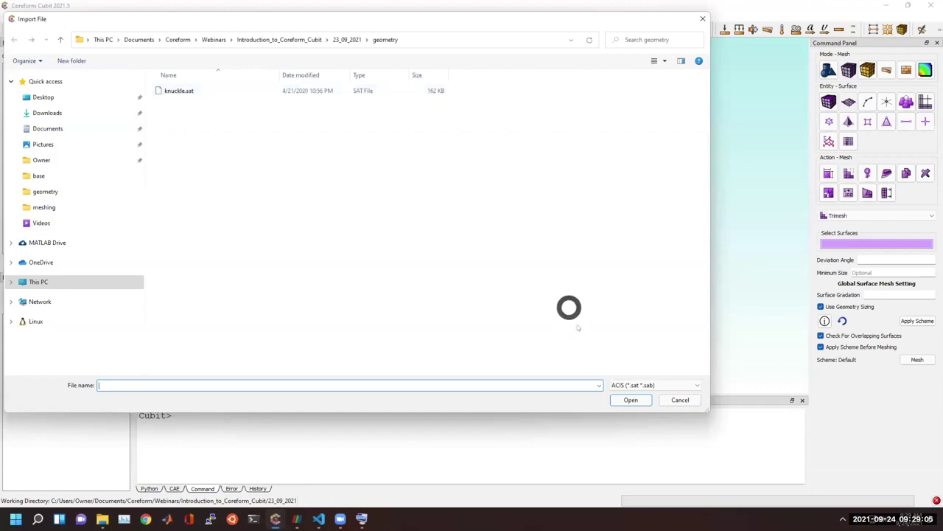
{"action": "left_click", "coordinate": [653, 388]}
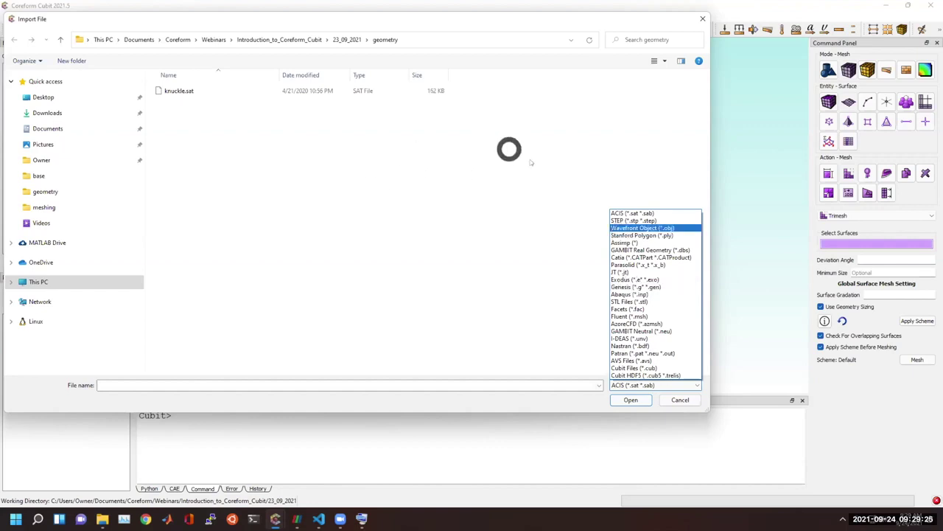
{"action": "left_click", "coordinate": [644, 302]}
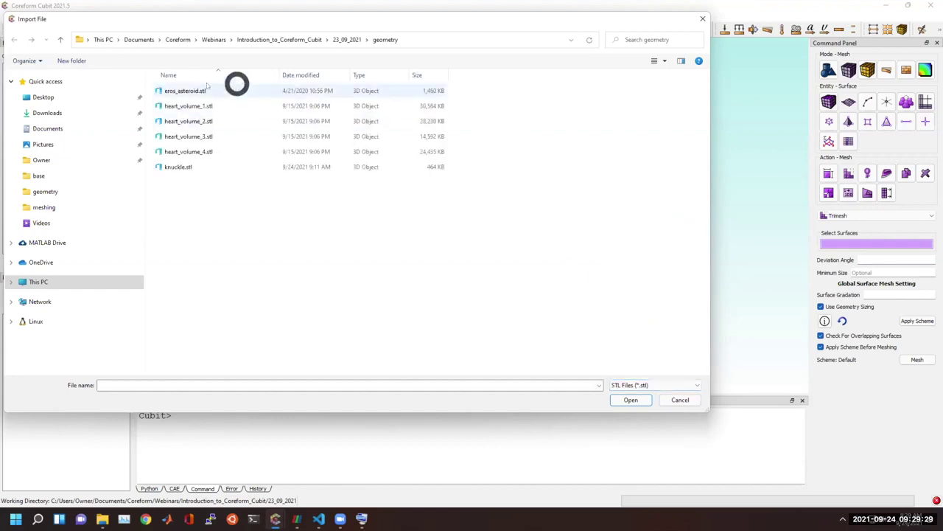
{"action": "left_click", "coordinate": [186, 91]}
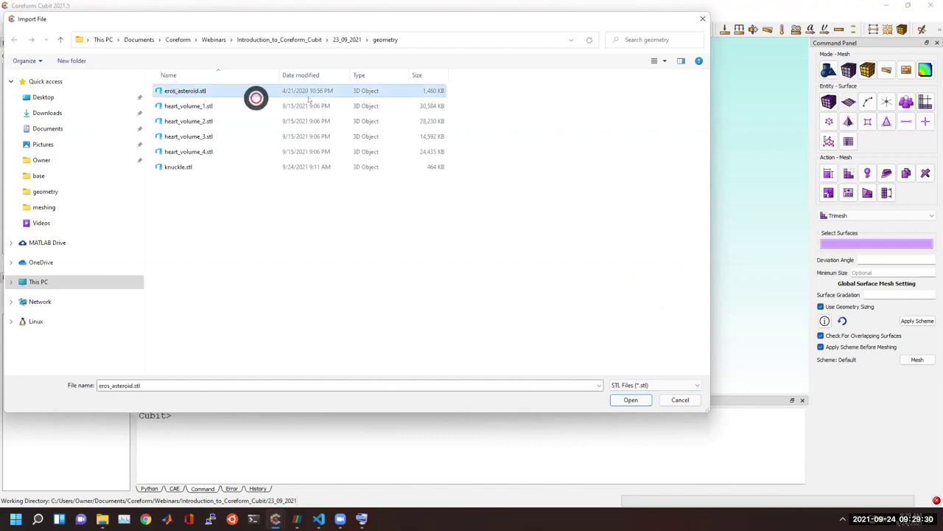
{"action": "double_click", "coordinate": [177, 91]}
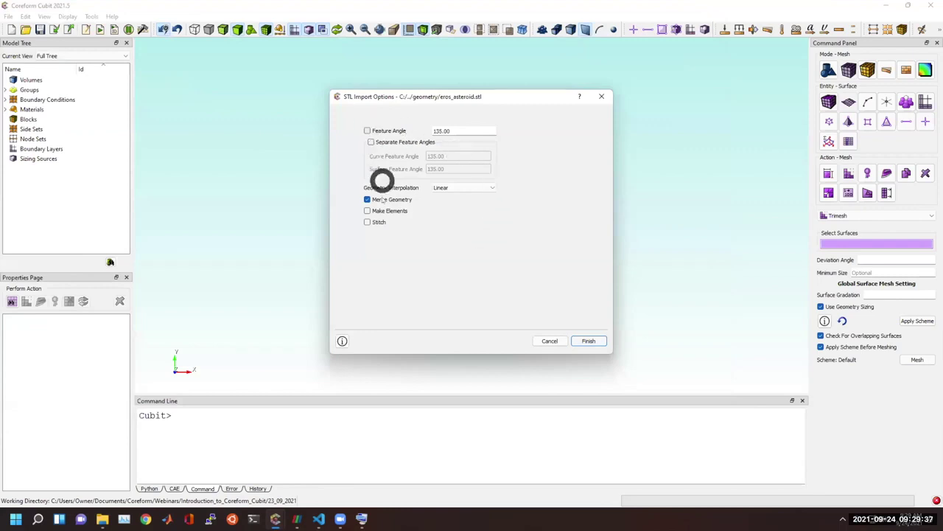
{"action": "left_click", "coordinate": [588, 340]}
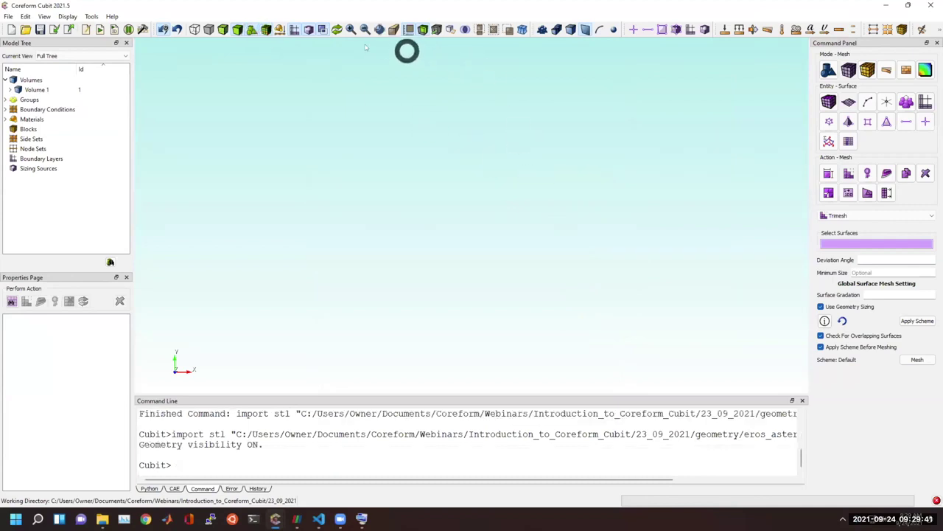
Step: Fit the asteroid in view and mesh Surface 1 with the Trimesh scheme
{"action": "left_click", "coordinate": [378, 29]}
{"action": "left_click_drag", "start_coordinate": [510, 222], "coordinate": [615, 244]}
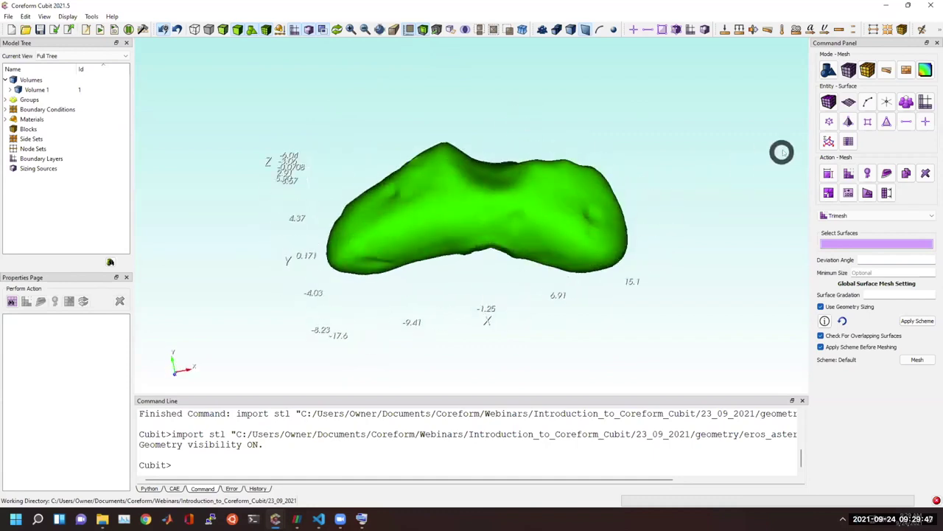
{"action": "left_click", "coordinate": [570, 243]}
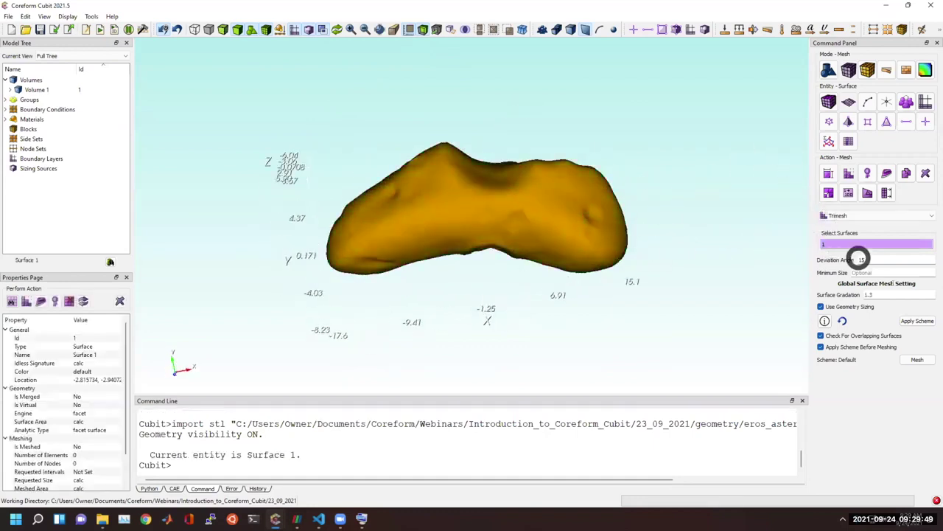
{"action": "left_click", "coordinate": [910, 361]}
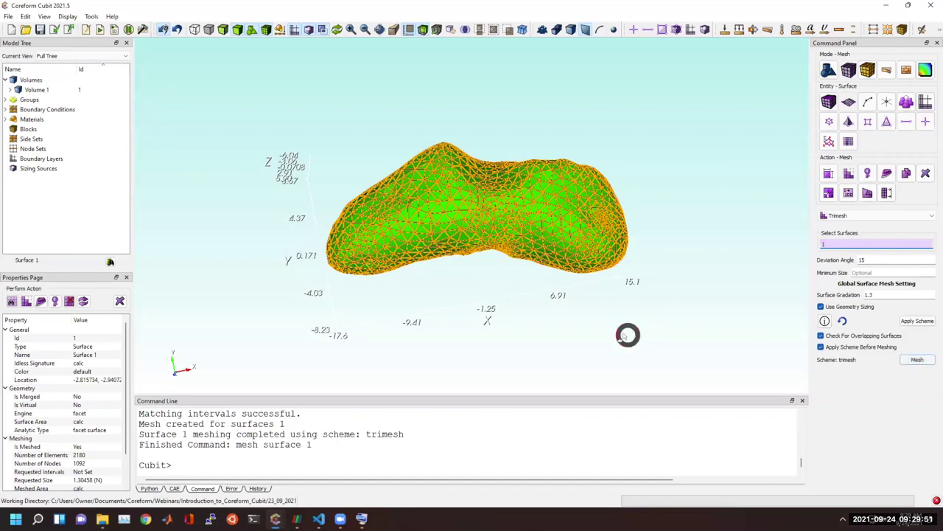
Step: Clear the highlight and rotate the meshed asteroid to inspect it from several sides
{"action": "left_click_drag", "start_coordinate": [560, 246], "coordinate": [659, 204]}
{"action": "left_click_drag", "start_coordinate": [473, 201], "coordinate": [510, 317]}
{"action": "right_click", "coordinate": [504, 309]}
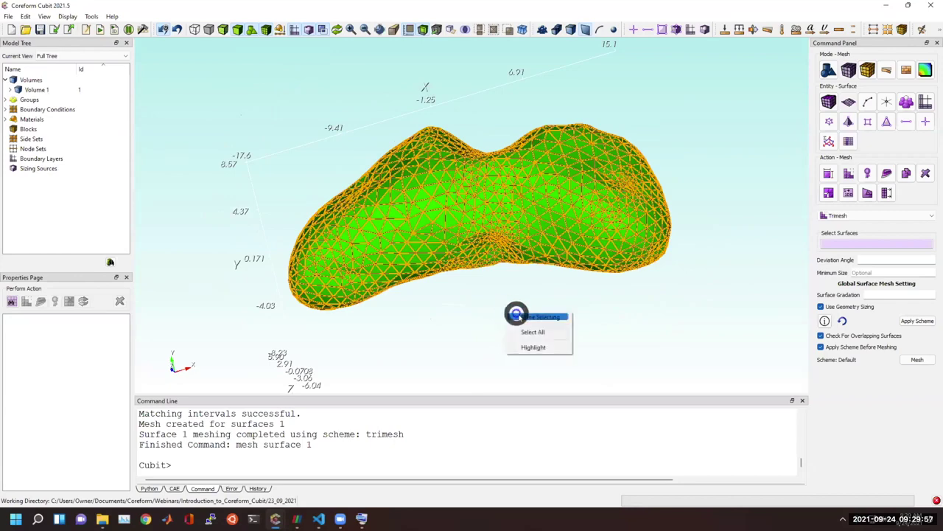
{"action": "left_click", "coordinate": [523, 319]}
{"action": "right_click", "coordinate": [556, 327]}
{"action": "left_click", "coordinate": [559, 328]}
{"action": "left_click_drag", "start_coordinate": [558, 326], "coordinate": [459, 307]}
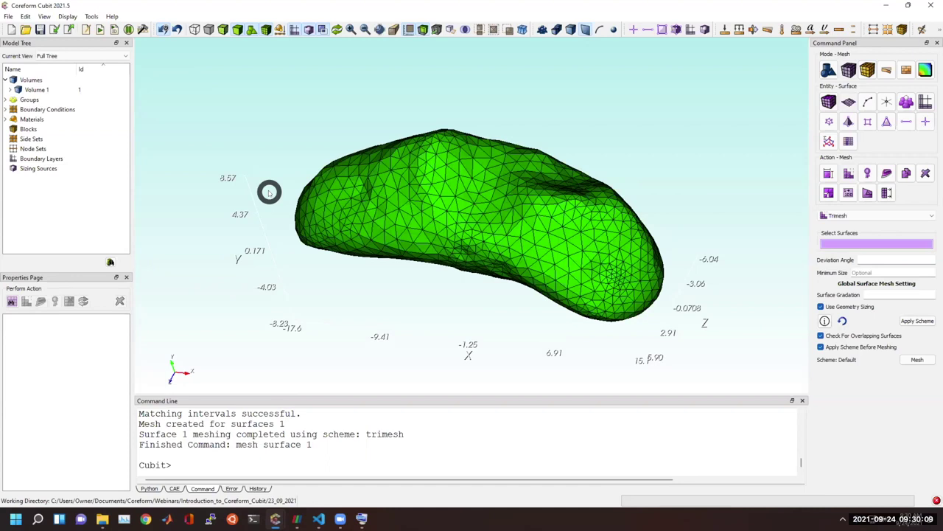
{"action": "left_click_drag", "start_coordinate": [269, 191], "coordinate": [313, 203]}
{"action": "left_click_drag", "start_coordinate": [269, 158], "coordinate": [488, 195]}
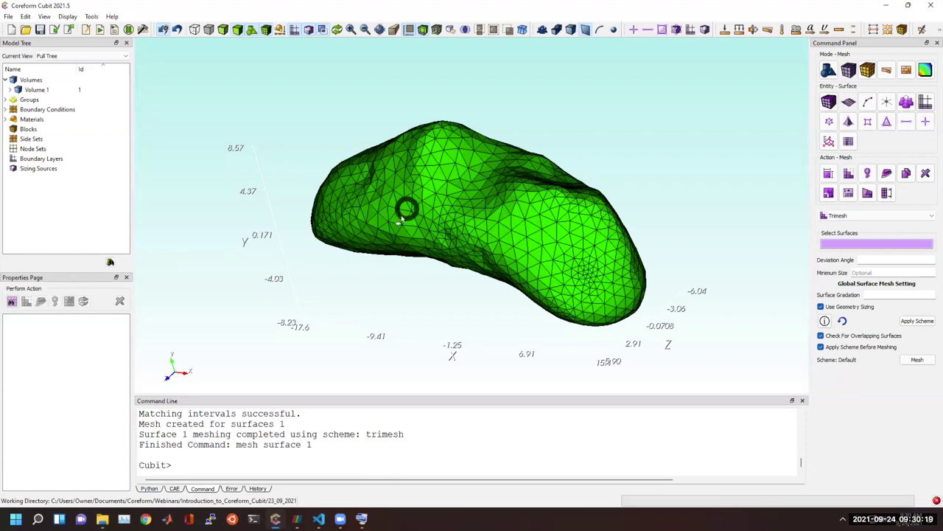
{"action": "left_click_drag", "start_coordinate": [215, 137], "coordinate": [273, 179]}
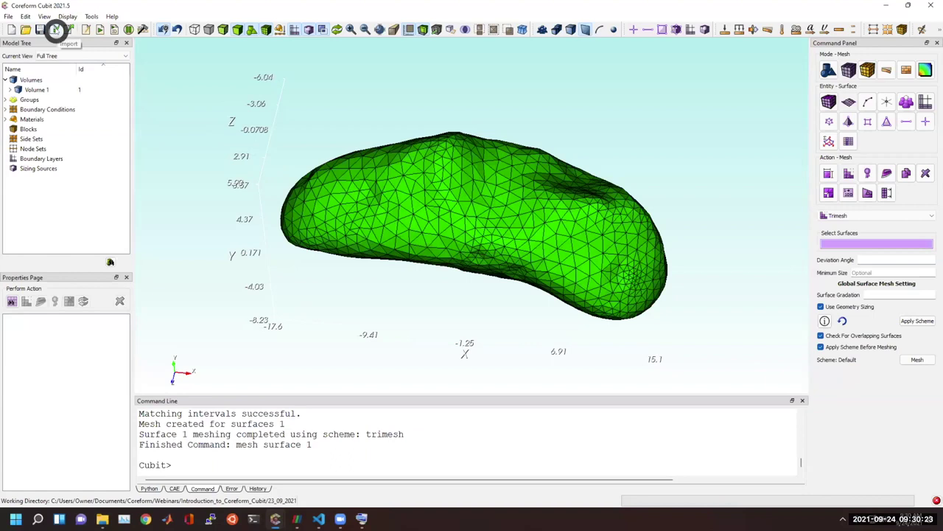
Step: Clear the asteroid session, cancel a new import, and switch to the watch-movement Cubit window
{"action": "left_click", "coordinate": [11, 29]}
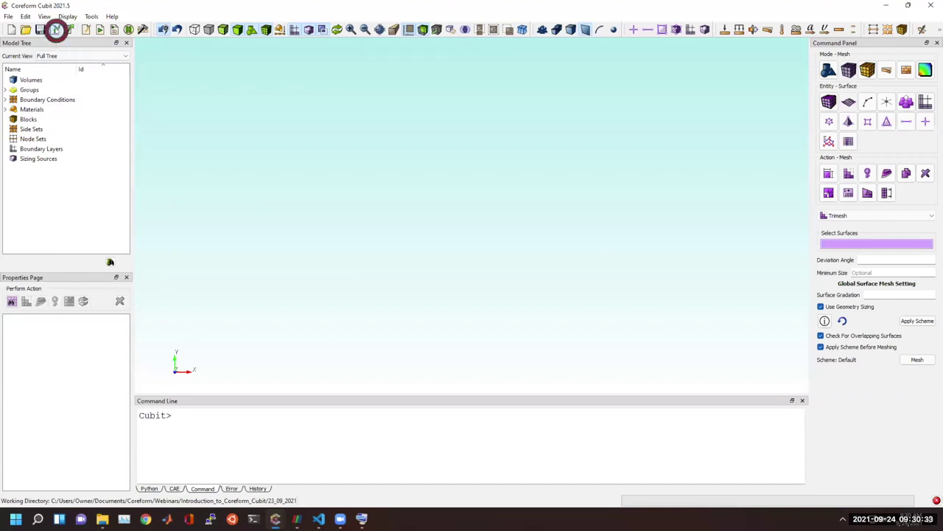
{"action": "left_click", "coordinate": [55, 29]}
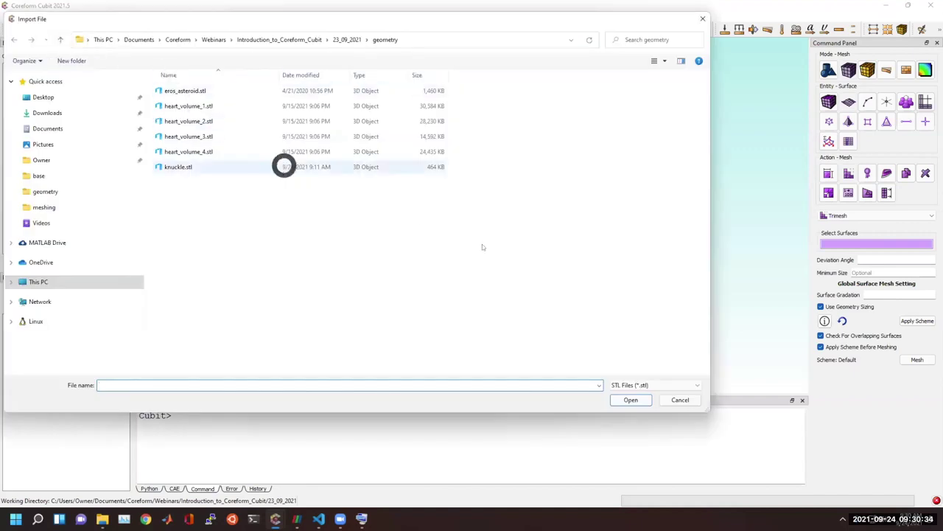
{"action": "left_click", "coordinate": [629, 385]}
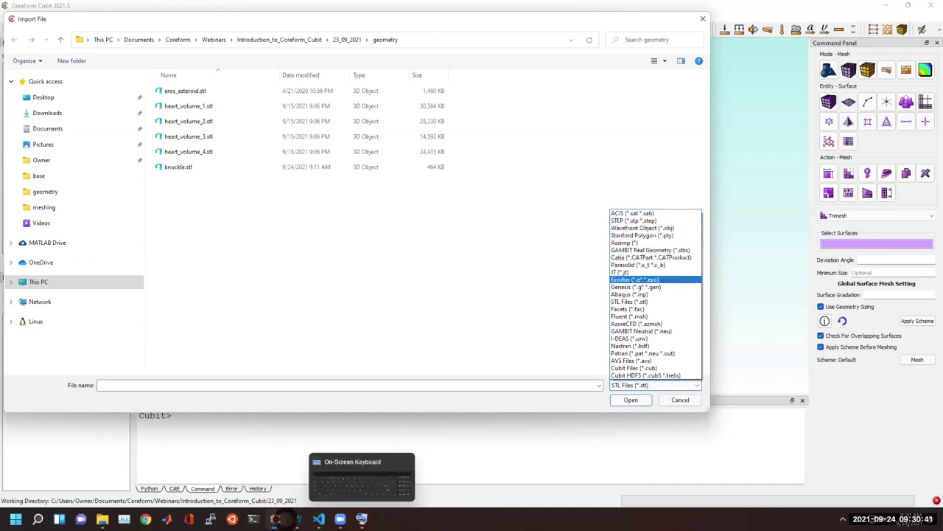
{"action": "left_click", "coordinate": [276, 518]}
{"action": "left_click", "coordinate": [301, 420]}
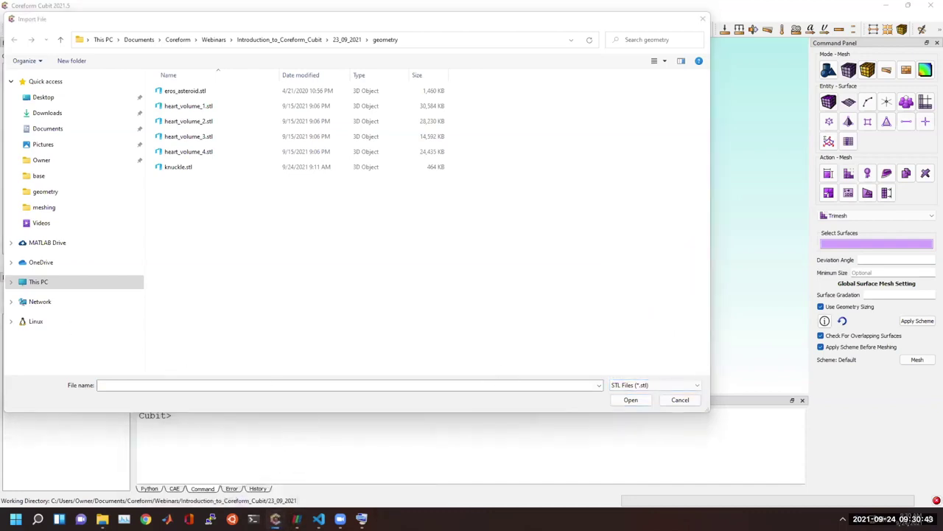
{"action": "left_click", "coordinate": [680, 399]}
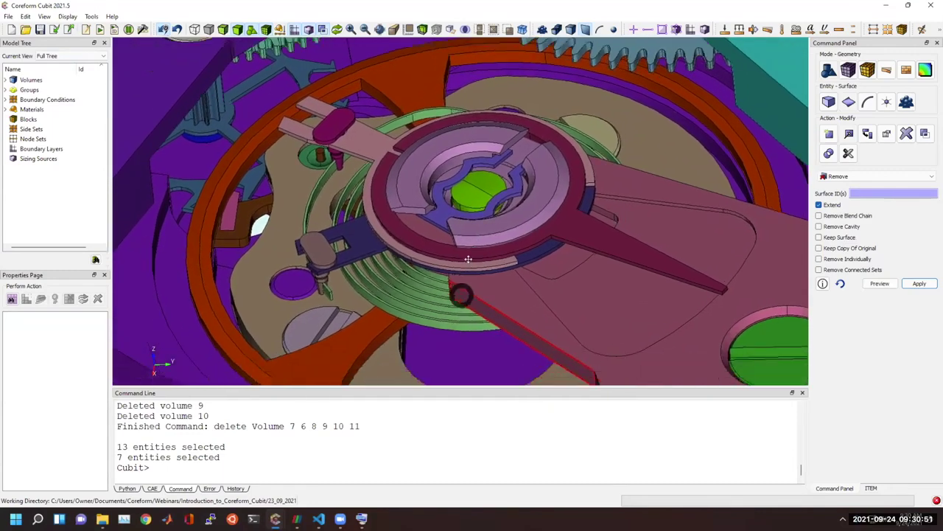
Step: Select the 201 Centre wheel gear and draw only Volume 25, turned toward a top-down view
{"action": "left_click_drag", "start_coordinate": [468, 258], "coordinate": [465, 337]}
{"action": "scroll", "coordinate": [472, 309], "scroll_direction": "down", "scroll_amount": 10}
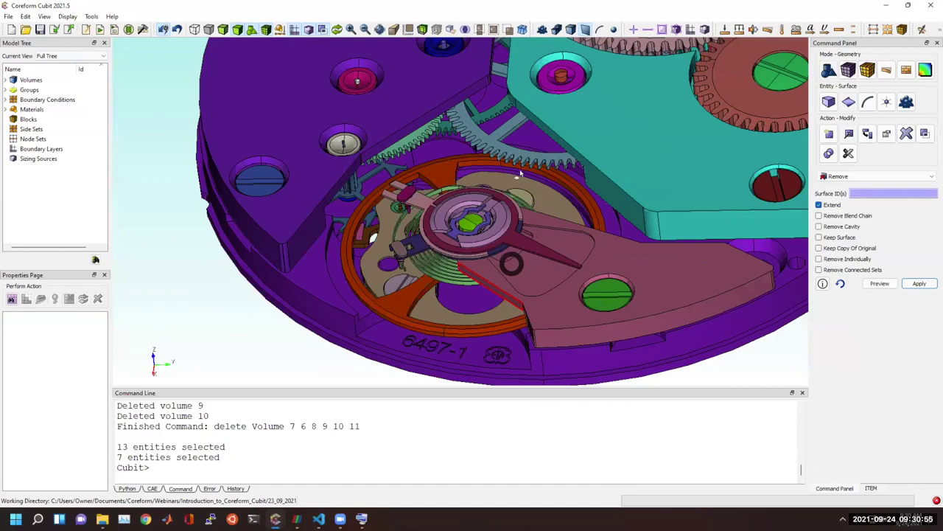
{"action": "scroll", "coordinate": [520, 181], "scroll_direction": "up", "scroll_amount": 5}
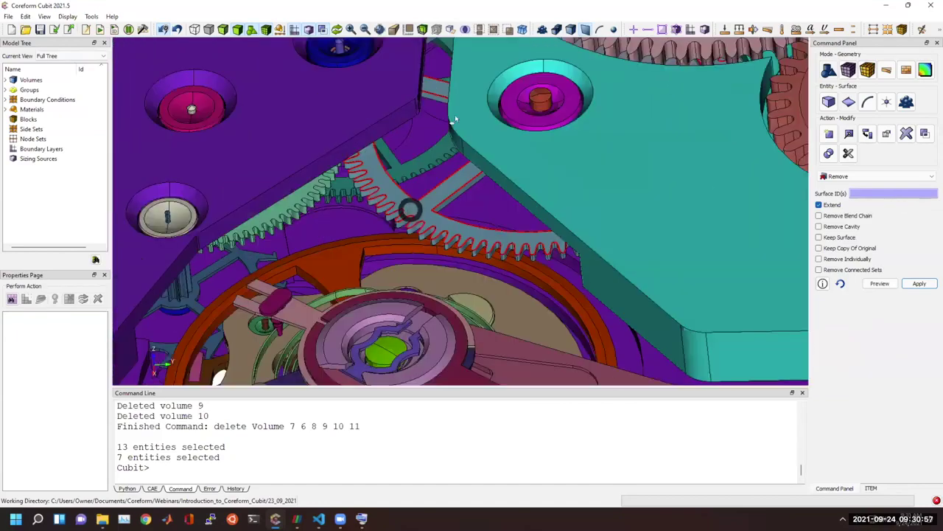
{"action": "scroll", "coordinate": [487, 131], "scroll_direction": "down", "scroll_amount": 3}
{"action": "left_click", "coordinate": [574, 27]}
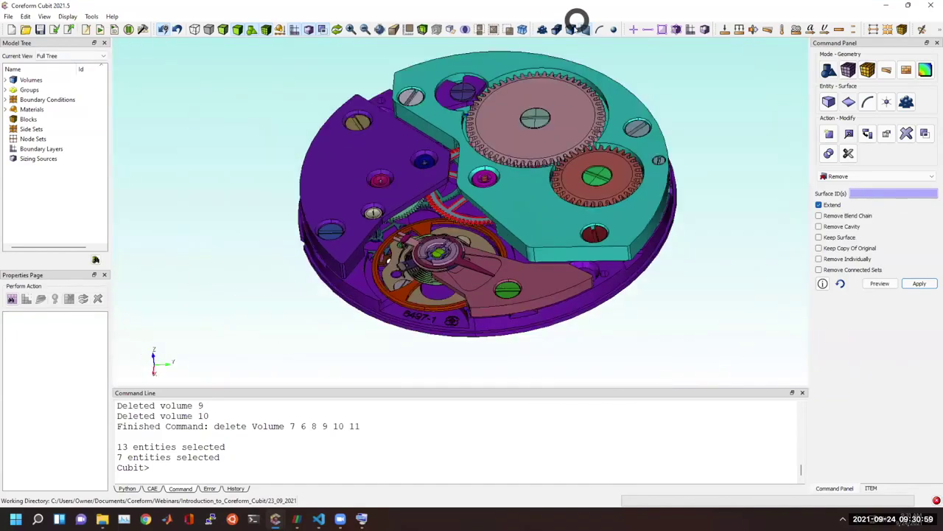
{"action": "left_click", "coordinate": [445, 215]}
{"action": "scroll", "coordinate": [445, 215], "scroll_direction": "up", "scroll_amount": 3}
{"action": "mouse_move", "coordinate": [445, 214]}
{"action": "left_mouse_down"}
{"action": "mouse_move", "coordinate": [456, 156]}
{"action": "mouse_move", "coordinate": [443, 201]}
{"action": "left_mouse_up"}
{"action": "right_click", "coordinate": [443, 202]}
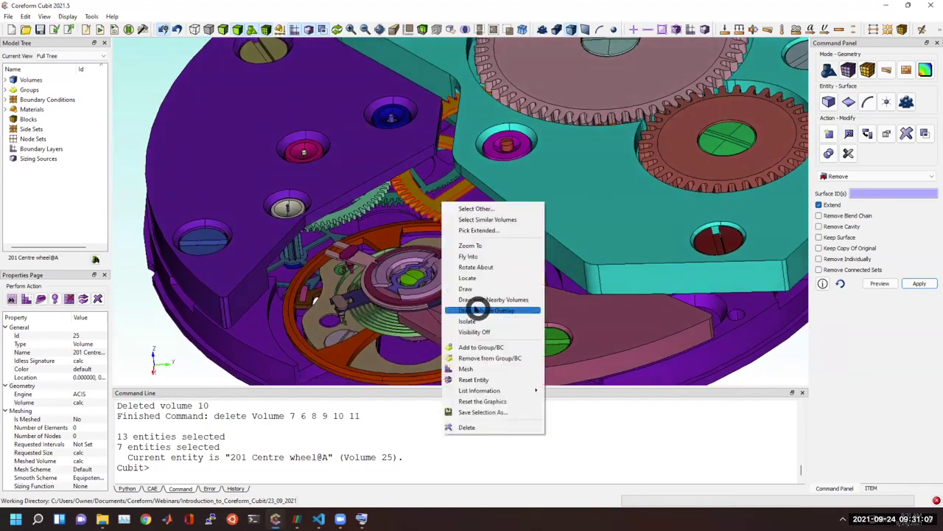
{"action": "left_click", "coordinate": [473, 287]}
{"action": "scroll", "coordinate": [518, 206], "scroll_direction": "up", "scroll_amount": 3}
{"action": "mouse_move", "coordinate": [518, 206]}
{"action": "left_mouse_down"}
{"action": "mouse_move", "coordinate": [500, 54]}
{"action": "mouse_move", "coordinate": [494, 172]}
{"action": "left_mouse_up"}
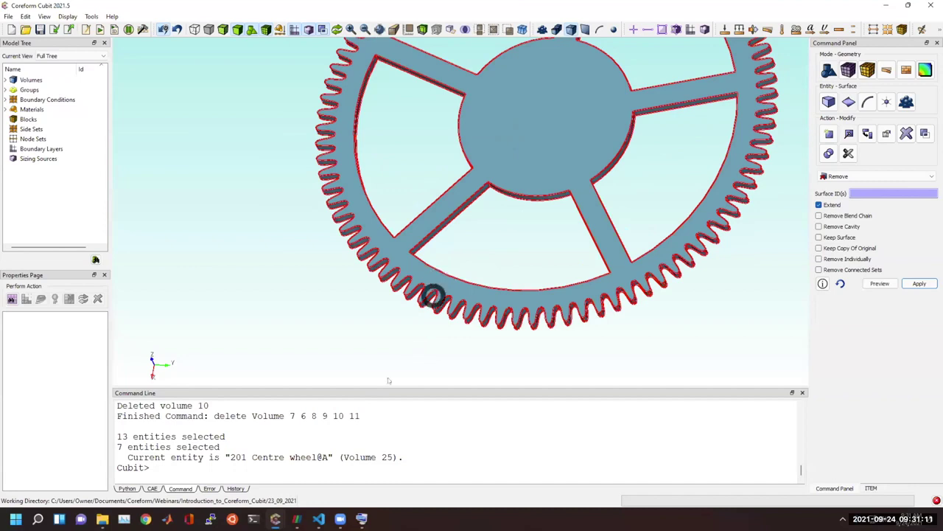
{"action": "left_click", "coordinate": [338, 466]}
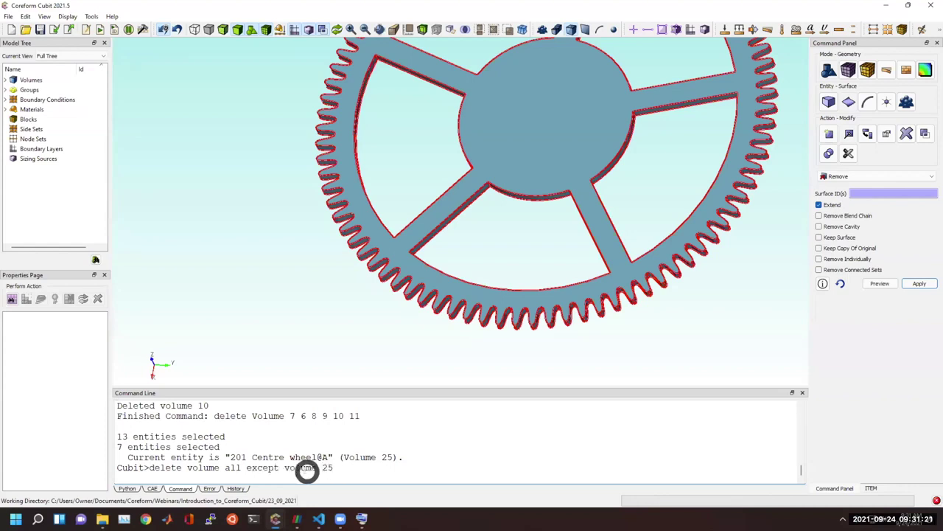
Step: Run 'delete volume all except volume 25' and then 'compress' to keep only the gear
{"action": "left_click_drag", "start_coordinate": [215, 467], "coordinate": [352, 466]}
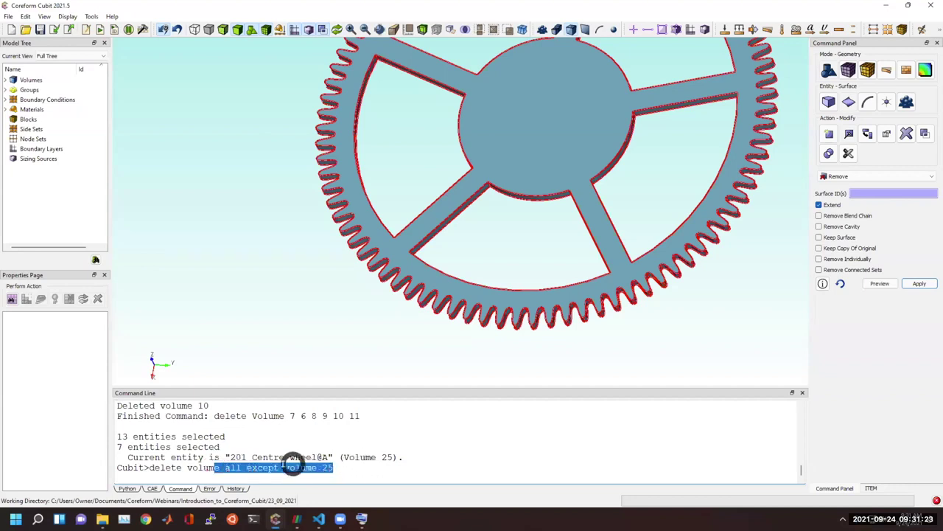
{"action": "left_click", "coordinate": [284, 467]}
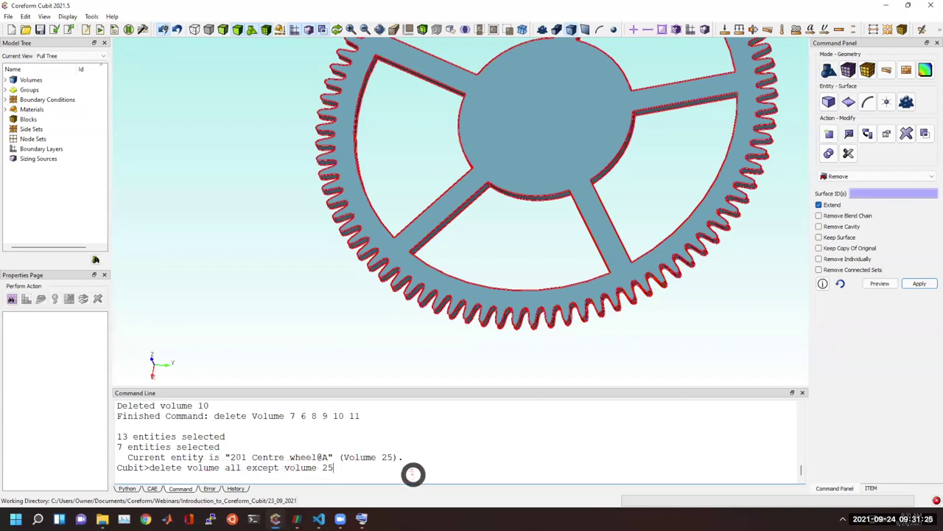
{"action": "key", "text": "Return"}
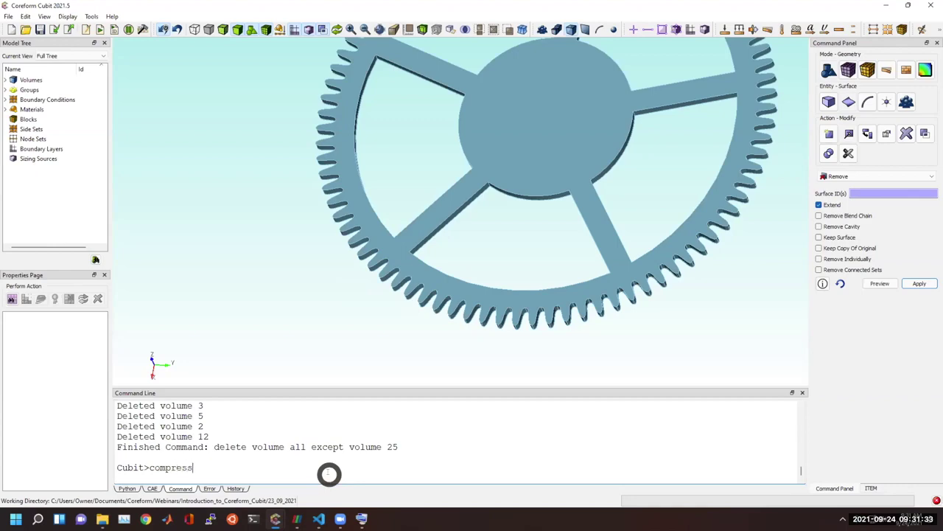
{"action": "key", "text": "Return"}
{"action": "left_click_drag", "start_coordinate": [440, 202], "coordinate": [769, 155]}
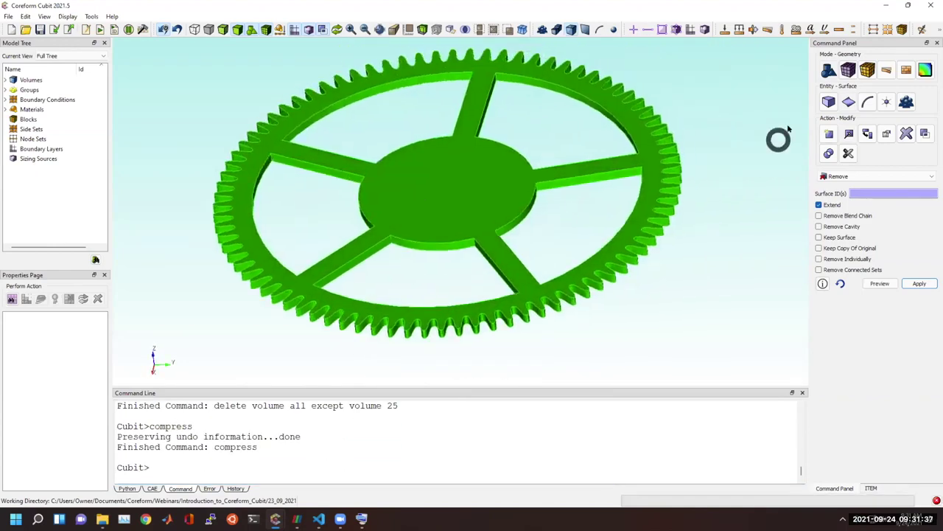
{"action": "left_click", "coordinate": [850, 69]}
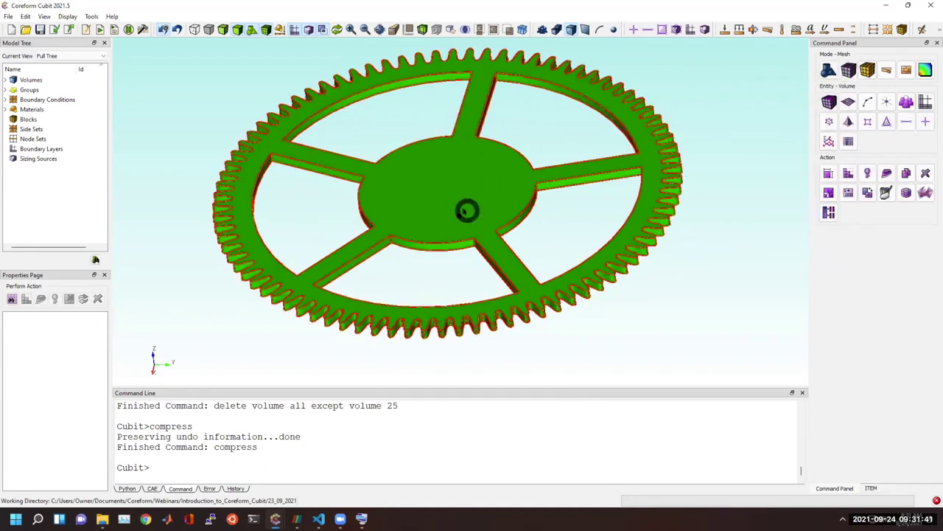
Step: Sweep-mesh the gear volume into 1236 hexes, inspect the teeth, and enlarge the command output
{"action": "left_click", "coordinate": [467, 212]}
{"action": "right_click", "coordinate": [468, 212]}
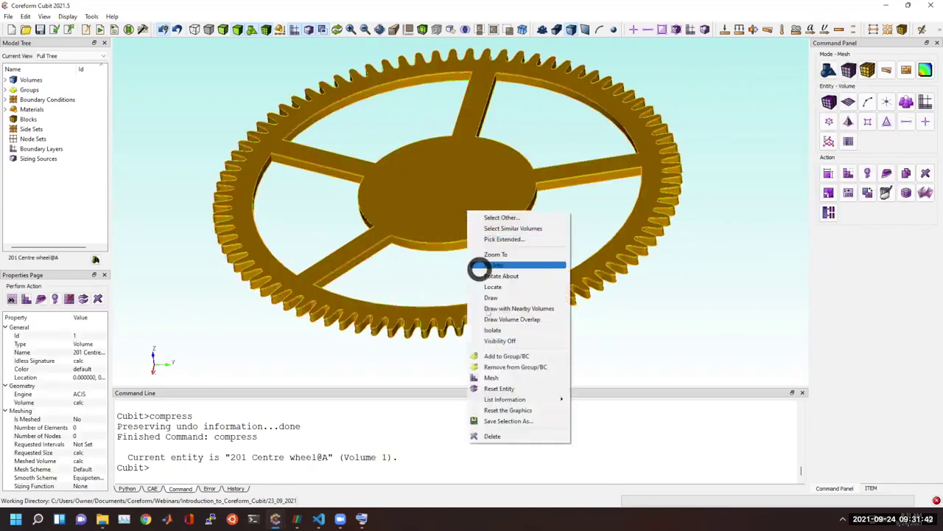
{"action": "left_click", "coordinate": [490, 378]}
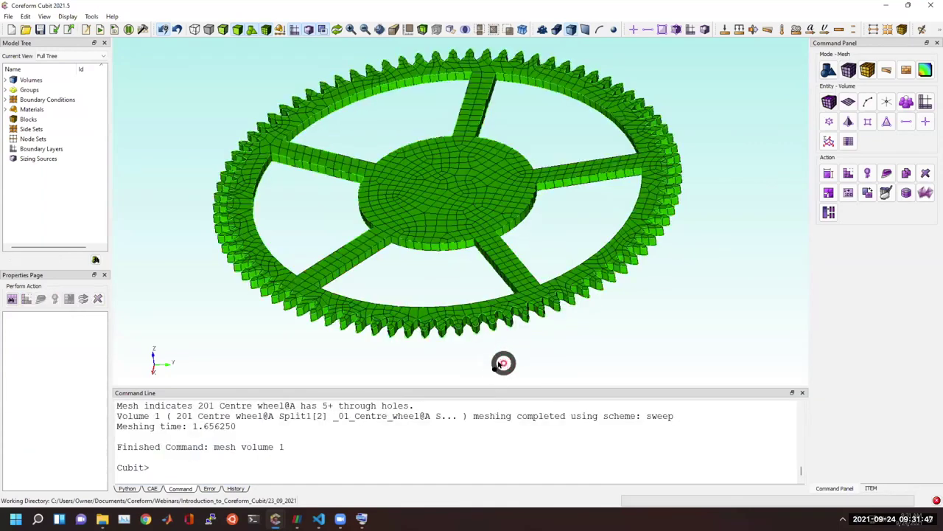
{"action": "scroll", "coordinate": [499, 365], "scroll_direction": "up", "scroll_amount": 5}
{"action": "left_click_drag", "start_coordinate": [389, 331], "coordinate": [346, 264]}
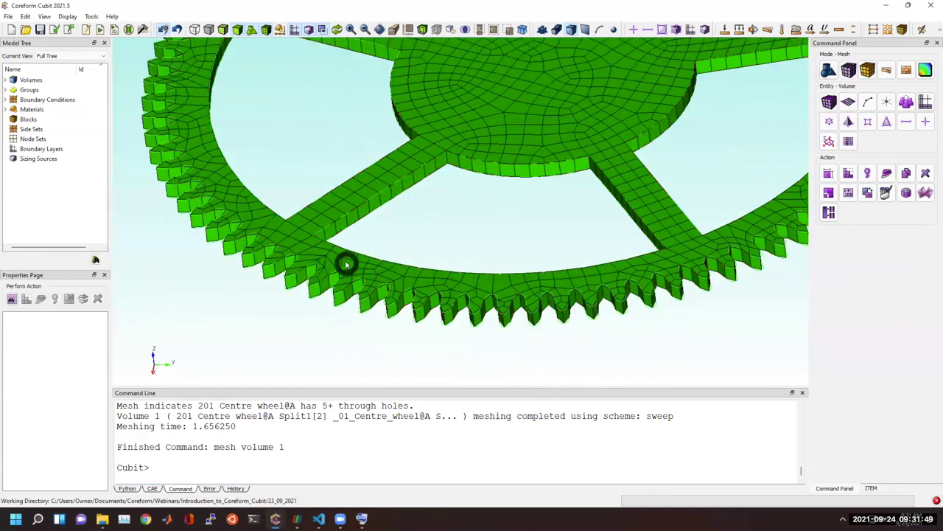
{"action": "mouse_move", "coordinate": [402, 223]}
{"action": "left_mouse_down"}
{"action": "mouse_move", "coordinate": [383, 250]}
{"action": "mouse_move", "coordinate": [455, 211]}
{"action": "mouse_move", "coordinate": [482, 147]}
{"action": "mouse_move", "coordinate": [297, 283]}
{"action": "mouse_move", "coordinate": [369, 268]}
{"action": "mouse_move", "coordinate": [415, 181]}
{"action": "mouse_move", "coordinate": [444, 197]}
{"action": "mouse_move", "coordinate": [426, 221]}
{"action": "mouse_move", "coordinate": [435, 221]}
{"action": "mouse_move", "coordinate": [429, 319]}
{"action": "mouse_move", "coordinate": [391, 302]}
{"action": "mouse_move", "coordinate": [408, 267]}
{"action": "mouse_move", "coordinate": [428, 263]}
{"action": "mouse_move", "coordinate": [390, 291]}
{"action": "mouse_move", "coordinate": [399, 213]}
{"action": "left_mouse_up"}
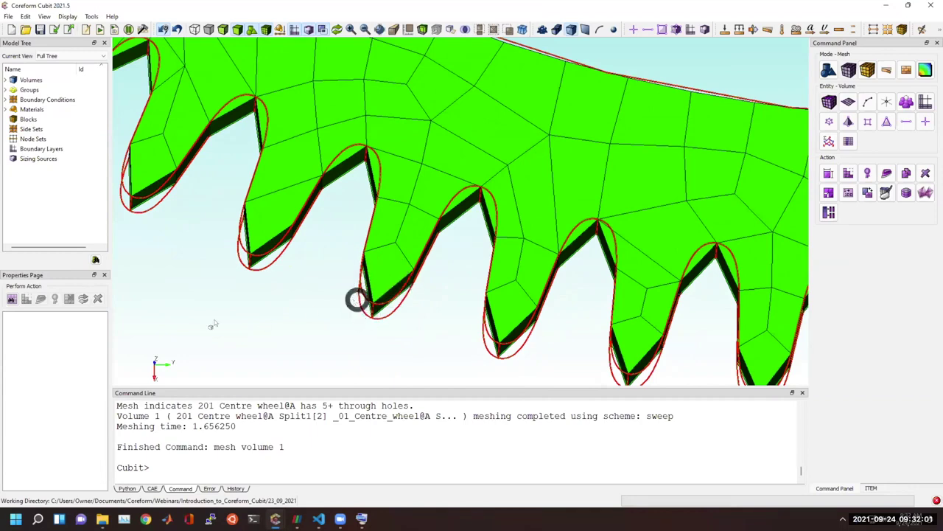
{"action": "left_click", "coordinate": [118, 322]}
{"action": "left_click_drag", "start_coordinate": [230, 386], "coordinate": [246, 242]}
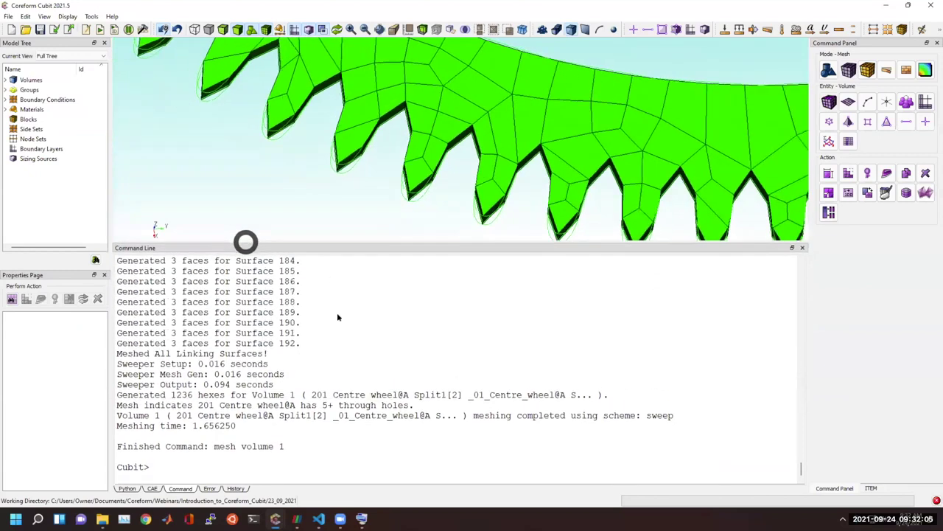
Step: Clear the command output and list all 'set' command syntaxes
{"action": "right_click", "coordinate": [337, 317]}
{"action": "left_click", "coordinate": [356, 373]}
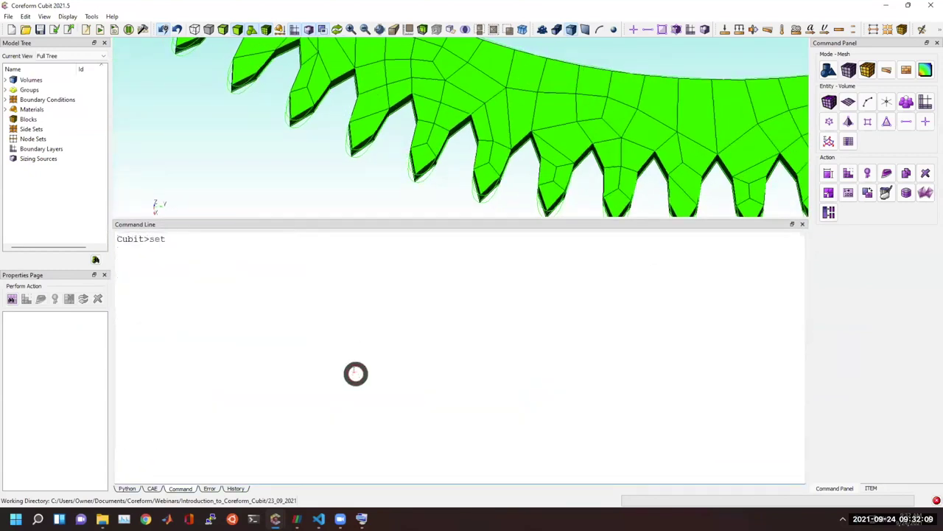
{"action": "type", "text": "set"}
{"action": "key", "text": "Tab"}
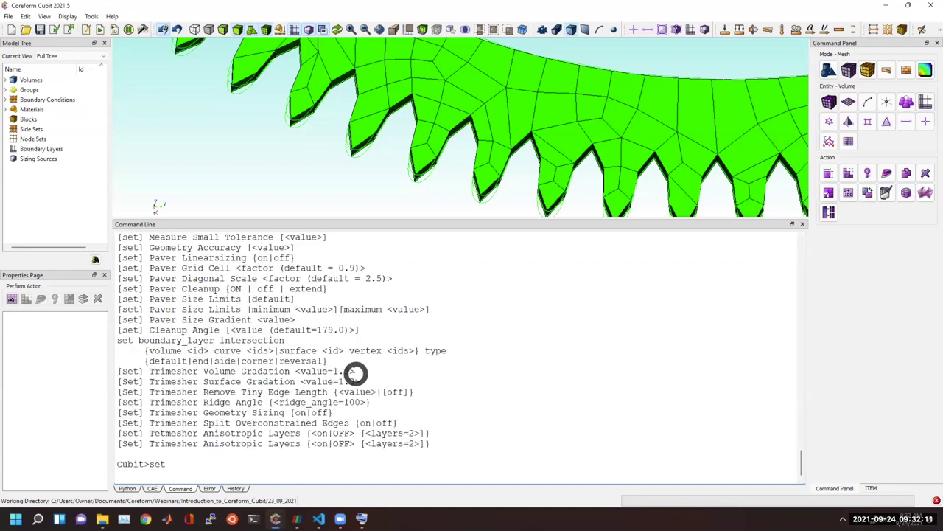
{"action": "scroll", "coordinate": [310, 391], "scroll_direction": "up", "scroll_amount": 2}
{"action": "scroll", "coordinate": [258, 430], "scroll_direction": "down", "scroll_amount": 1}
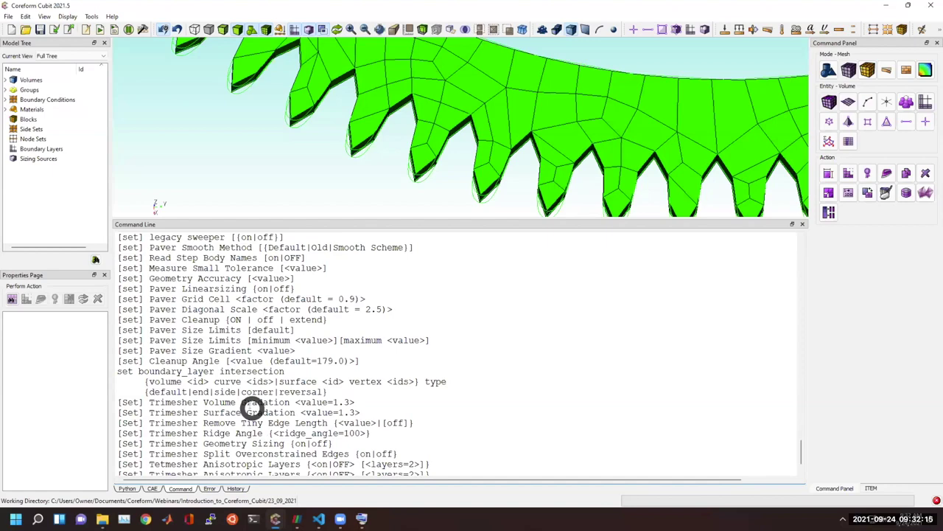
{"action": "scroll", "coordinate": [396, 137], "scroll_direction": "down", "scroll_amount": 5}
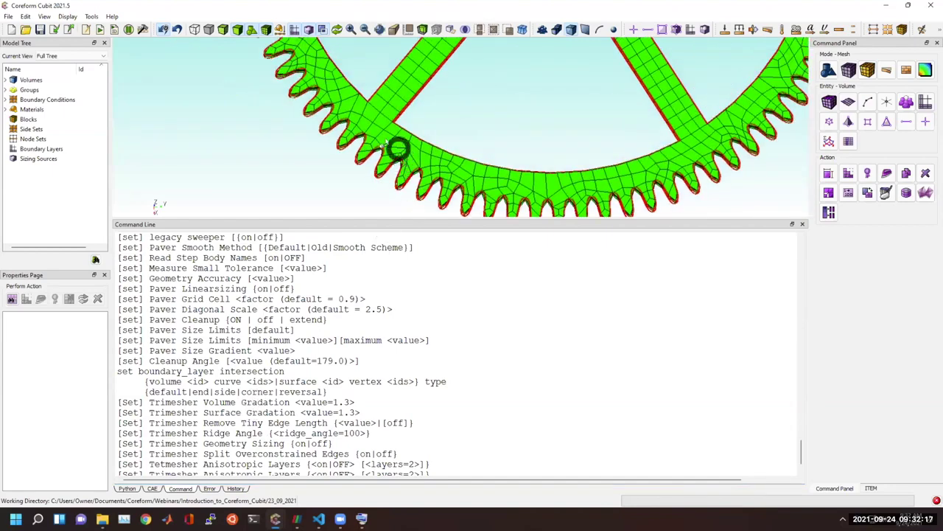
{"action": "middle_click_drag", "start_coordinate": [378, 124], "coordinate": [371, 148]}
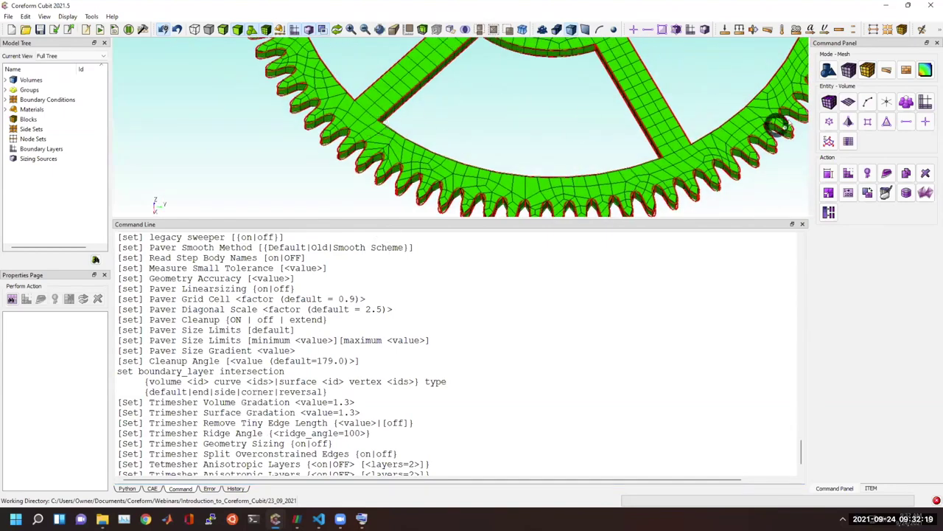
Step: Choose the Pave scheme for surface meshing in the Command Panel
{"action": "left_click", "coordinate": [849, 102]}
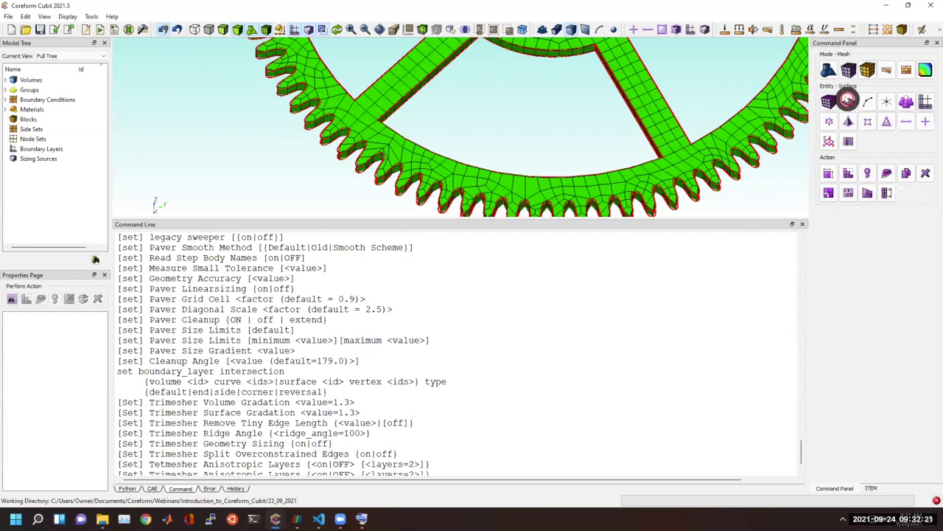
{"action": "left_click", "coordinate": [847, 171]}
{"action": "left_click", "coordinate": [848, 215]}
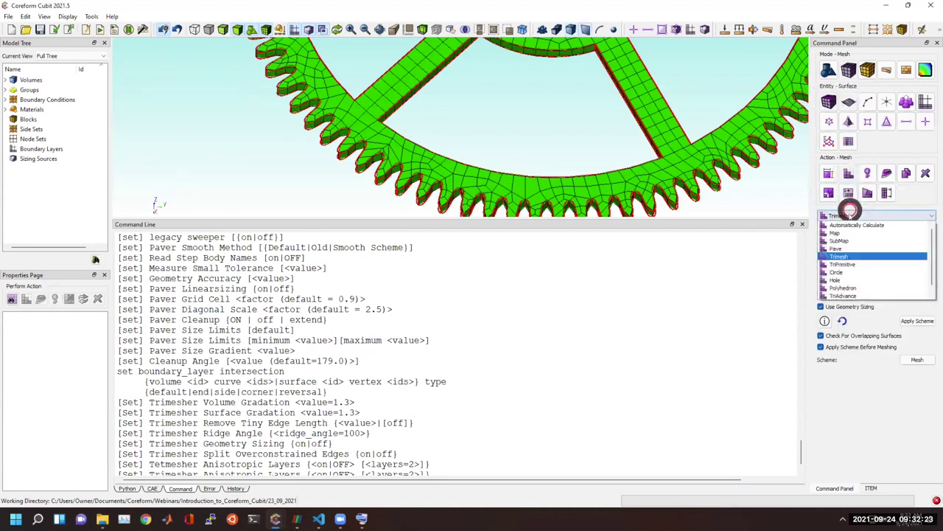
{"action": "left_click", "coordinate": [840, 248]}
{"action": "left_click", "coordinate": [666, 349]}
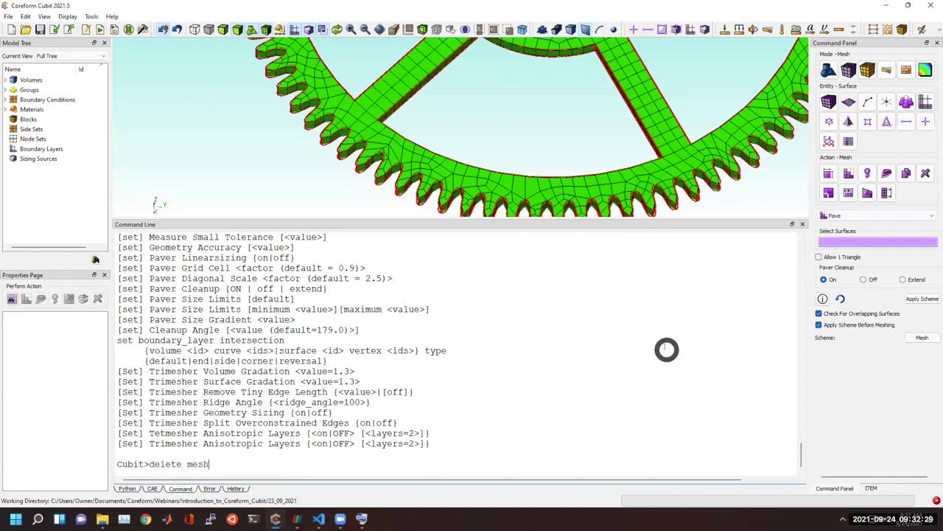
Step: Delete the gear's hex mesh and pick Surface 4 for Pave meshing
{"action": "type", "text": "delete mesh"}
{"action": "key", "text": "Return"}
{"action": "left_click", "coordinate": [849, 69]}
{"action": "left_click", "coordinate": [849, 69]}
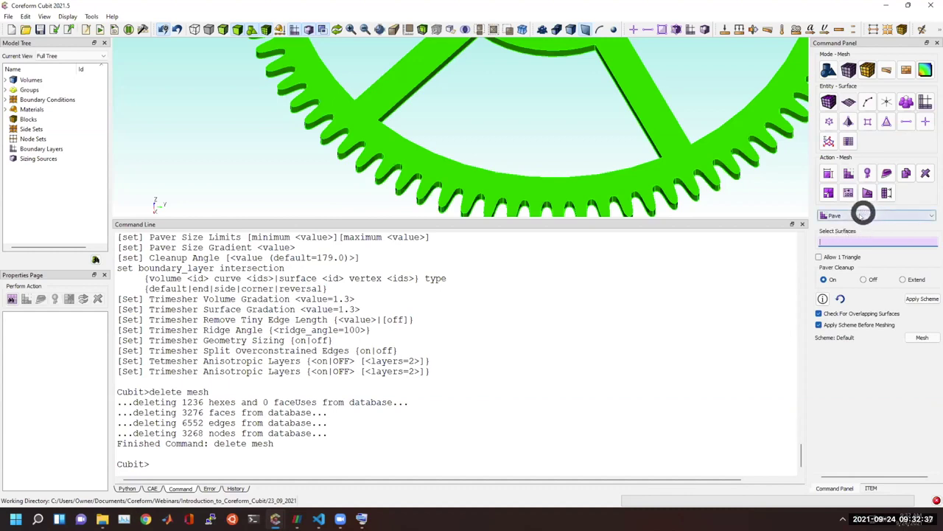
{"action": "left_click", "coordinate": [863, 214]}
{"action": "left_click", "coordinate": [851, 247]}
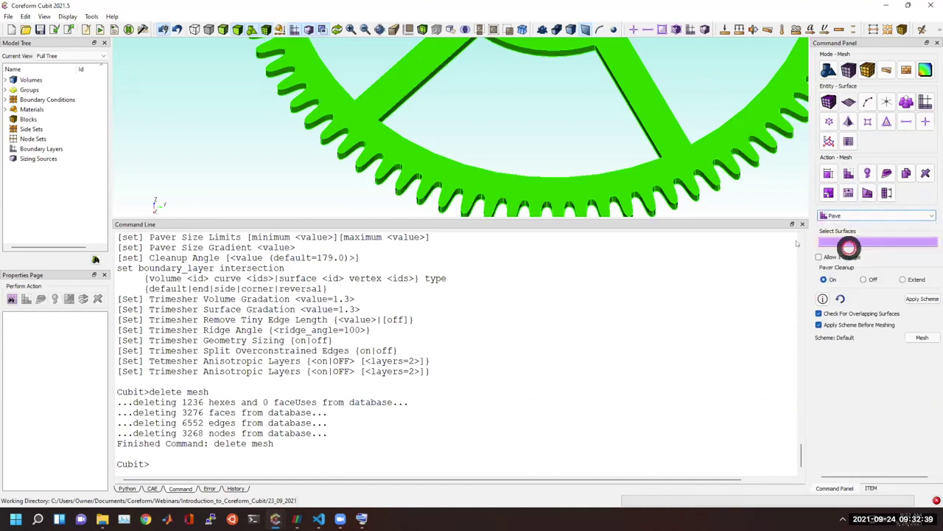
{"action": "left_click", "coordinate": [655, 178]}
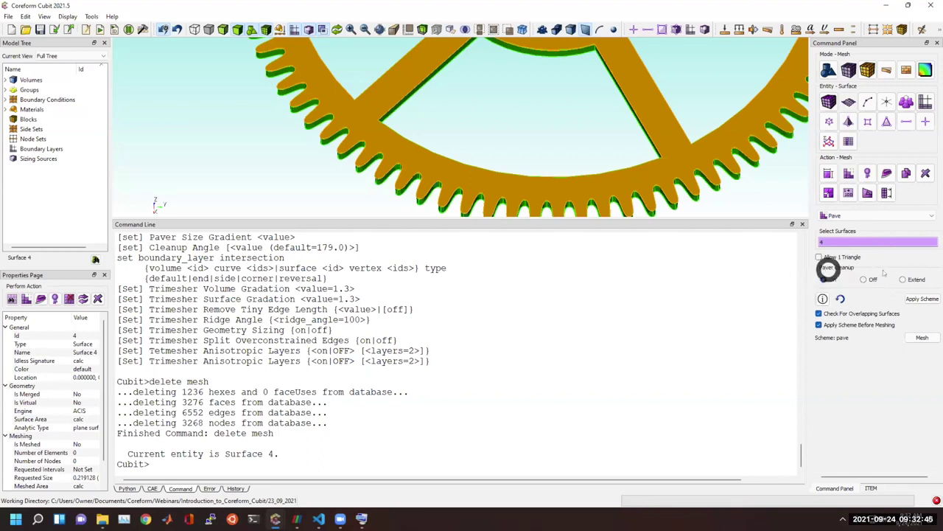
Step: Scroll the command output and highlight the Paver Cleanup syntax line
{"action": "scroll", "coordinate": [205, 358], "scroll_direction": "up", "scroll_amount": 4}
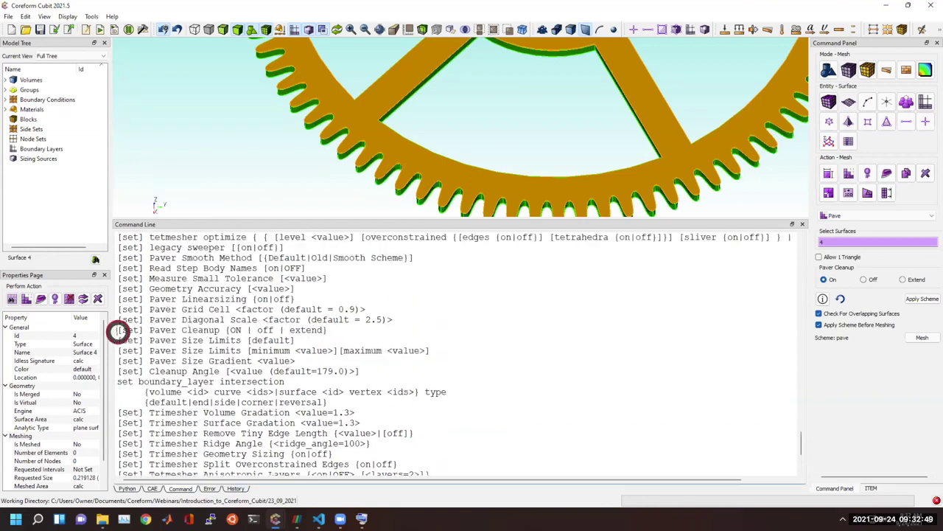
{"action": "left_click_drag", "start_coordinate": [118, 331], "coordinate": [330, 330]}
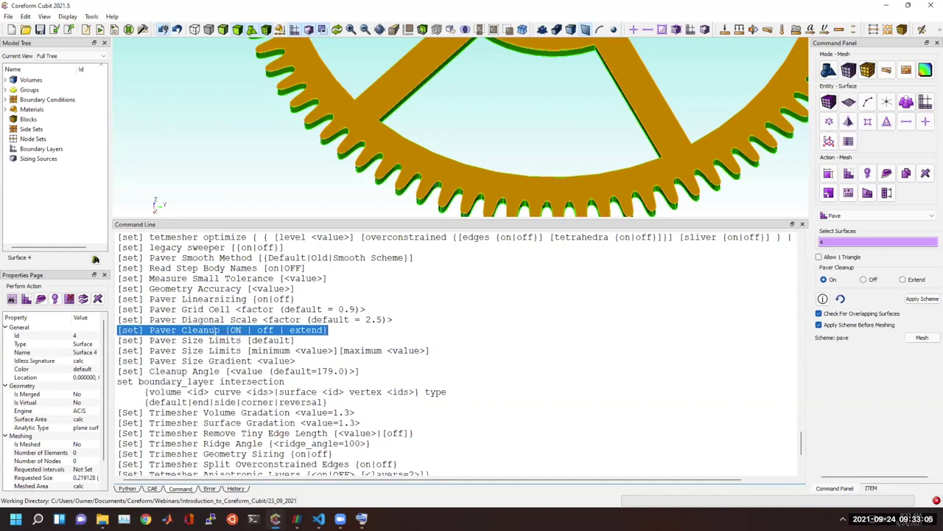
{"action": "scroll", "coordinate": [214, 302], "scroll_direction": "up", "scroll_amount": 4}
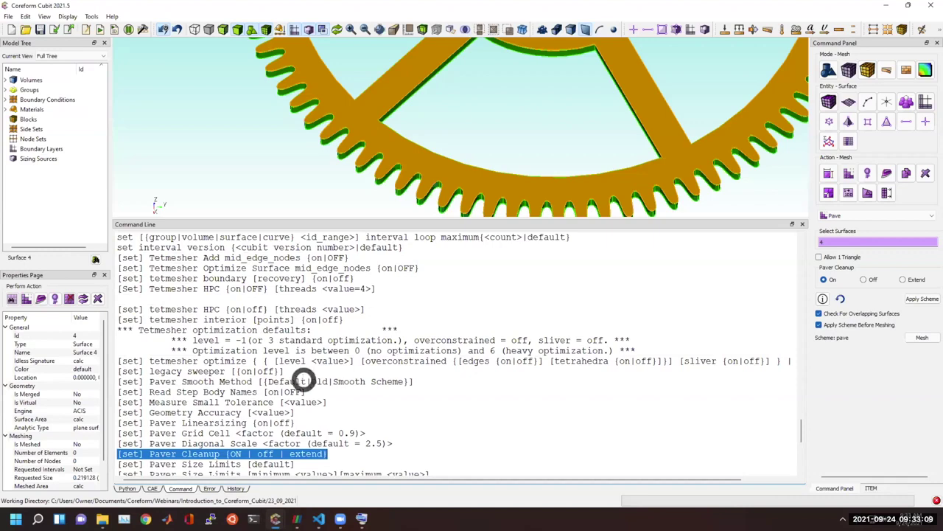
{"action": "scroll", "coordinate": [402, 429], "scroll_direction": "down", "scroll_amount": 2}
Step: Set the maximum arc span to 5 degrees with 'set maximum'
{"action": "left_click", "coordinate": [403, 430]}
{"action": "type", "text": "set"}
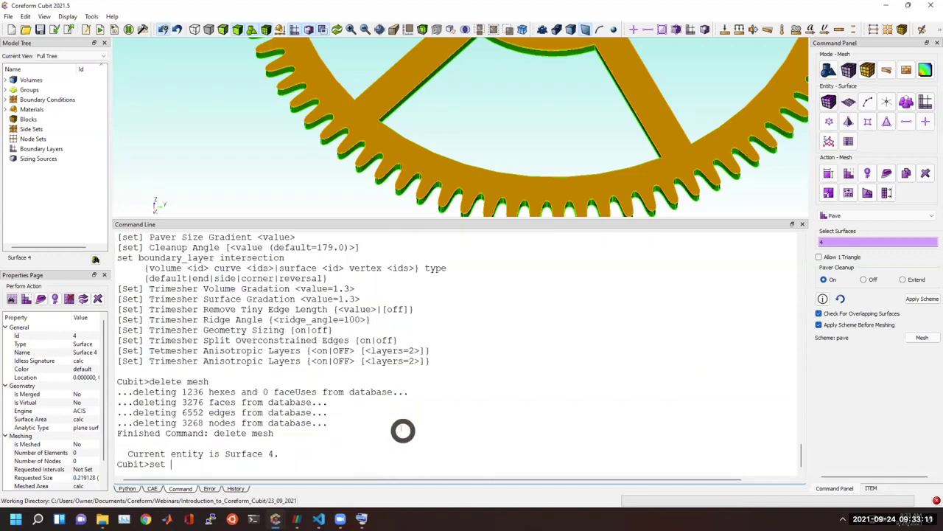
{"action": "type", "text": " maximum"}
{"action": "key", "text": "Tab"}
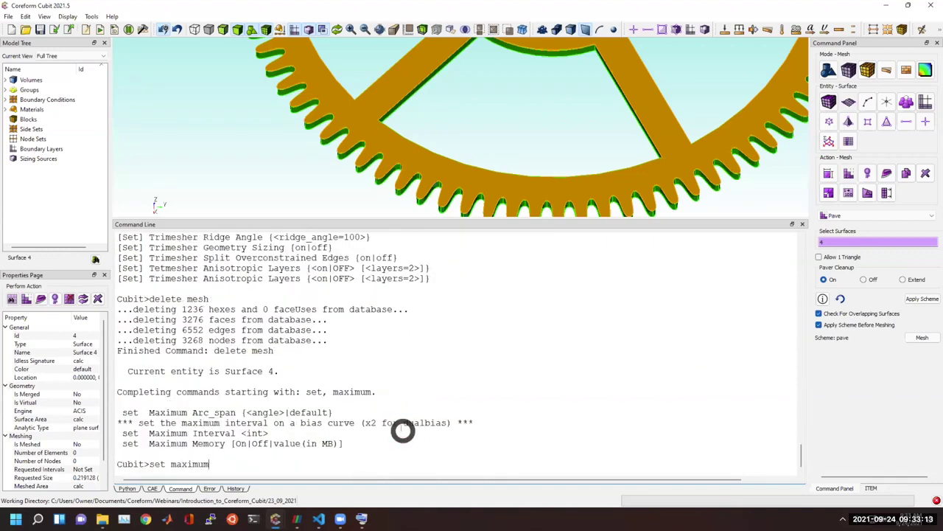
{"action": "left_click_drag", "start_coordinate": [192, 412], "coordinate": [222, 412]}
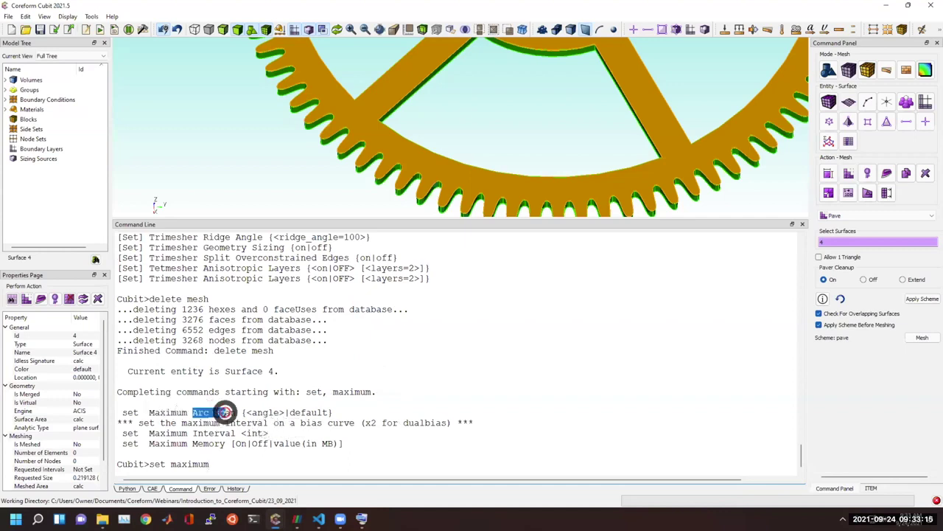
{"action": "left_click", "coordinate": [286, 469]}
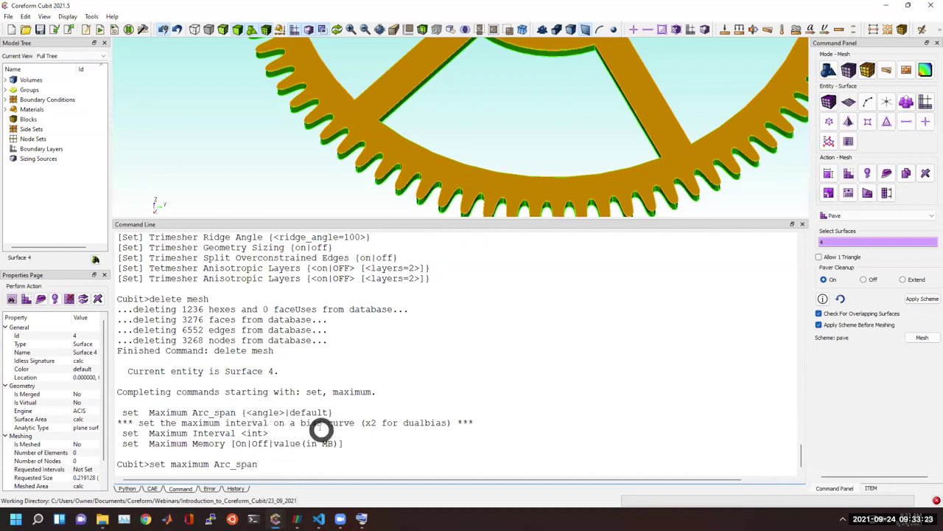
{"action": "type", "text": "5"}
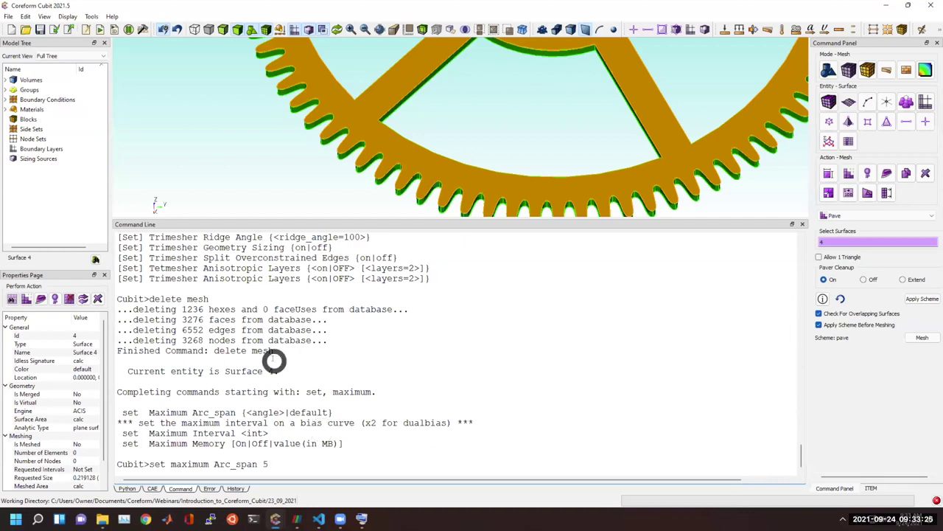
{"action": "key", "text": "Return"}
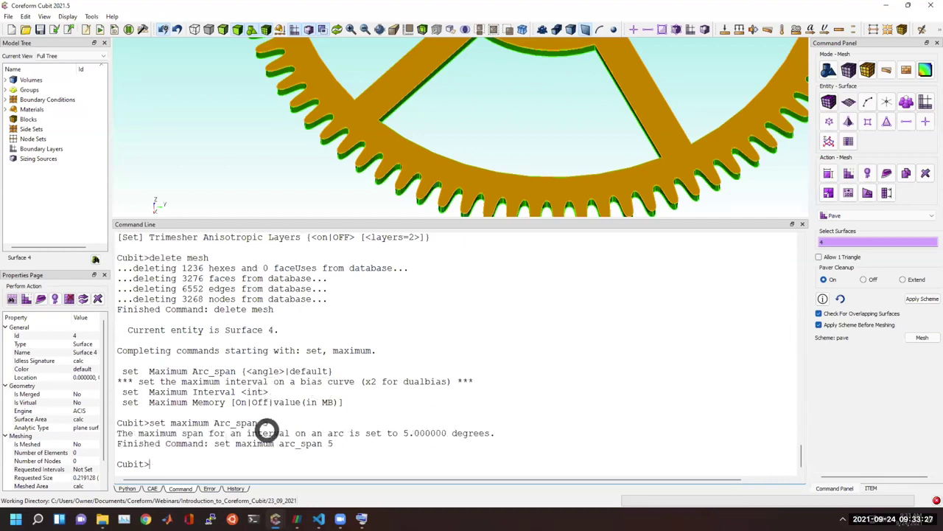
Step: Pave Surface 4 into 1378 faces, then delete that surface mesh
{"action": "scroll", "coordinate": [355, 144], "scroll_direction": "up", "scroll_amount": 3}
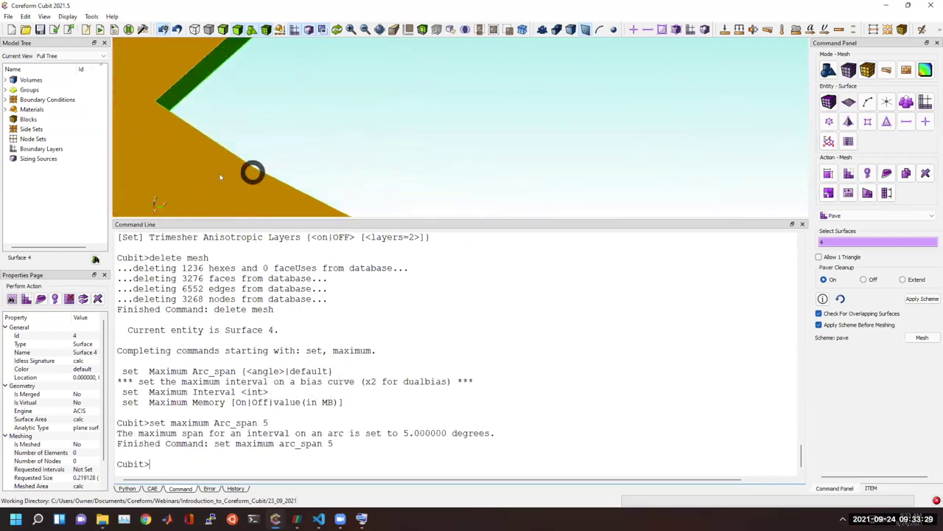
{"action": "scroll", "coordinate": [368, 144], "scroll_direction": "down", "scroll_amount": 2}
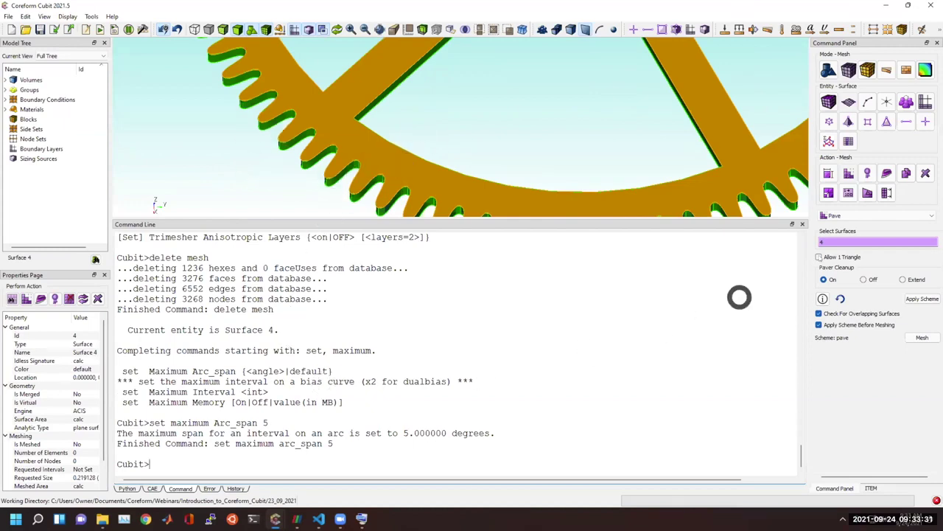
{"action": "left_click", "coordinate": [755, 190]}
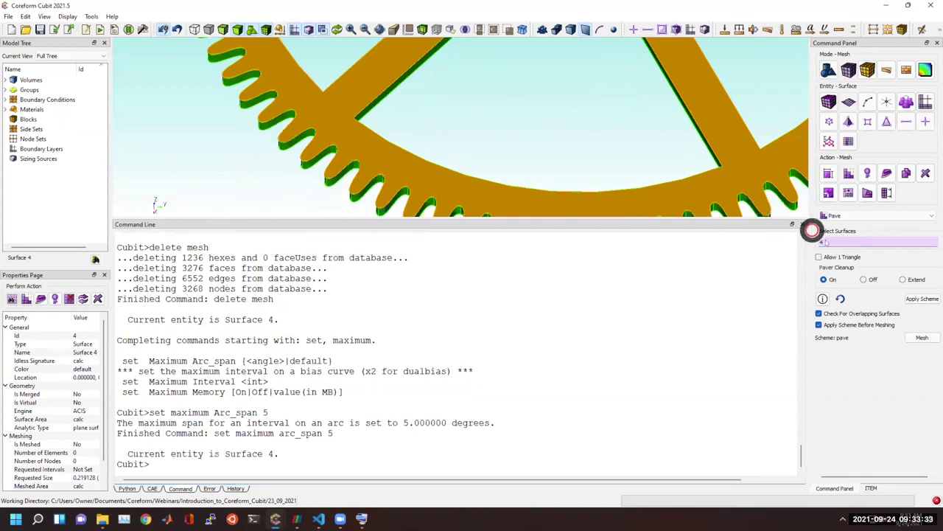
{"action": "left_click", "coordinate": [922, 337]}
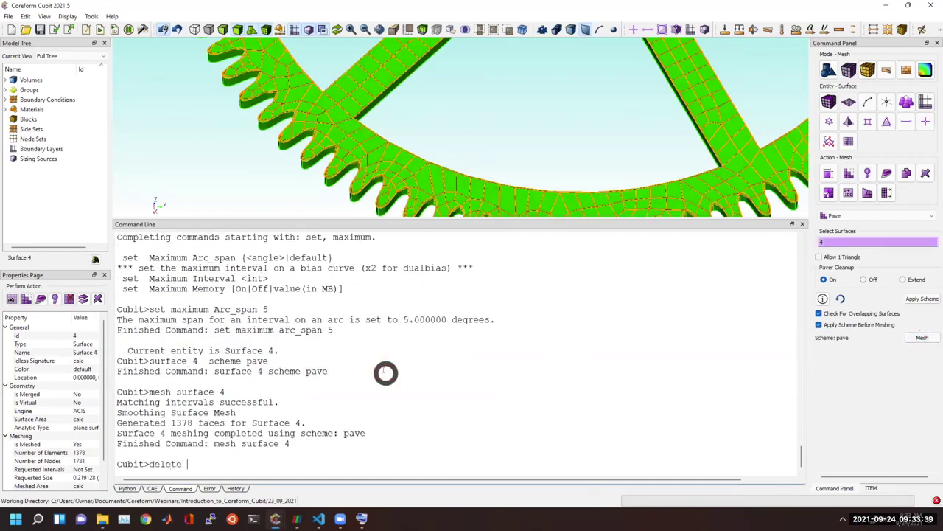
{"action": "key", "text": "Return"}
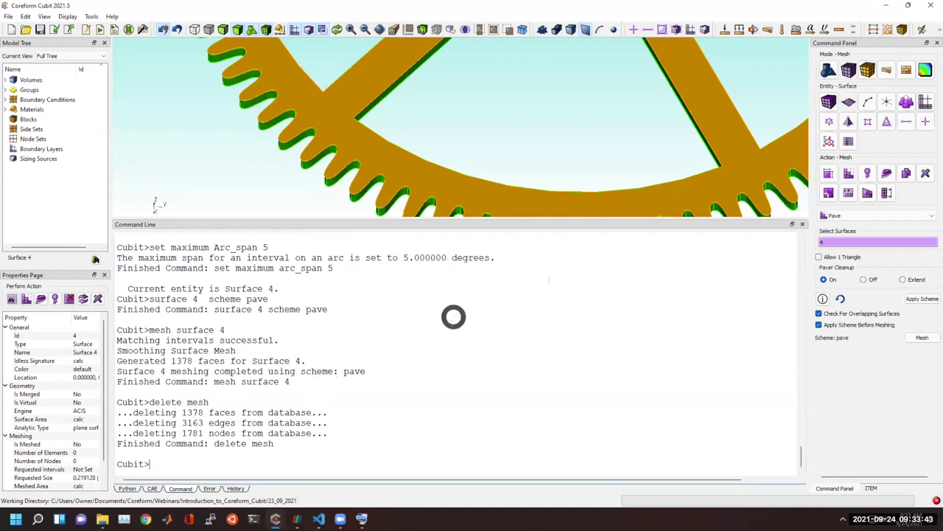
Step: Give surface 4 an Approximate Size interval of 0.05 instead of auto sizing, and apply it
{"action": "left_click", "coordinate": [573, 209]}
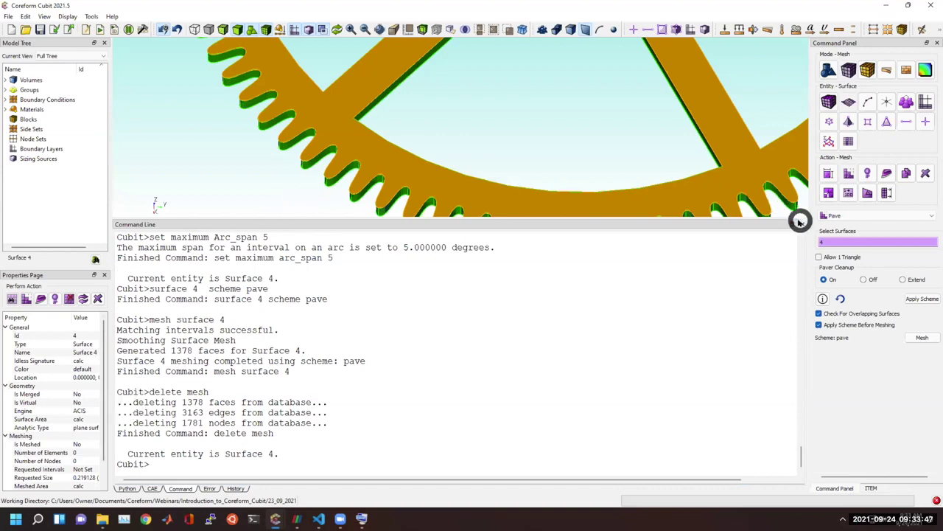
{"action": "left_click", "coordinate": [827, 173]}
{"action": "left_click", "coordinate": [843, 215]}
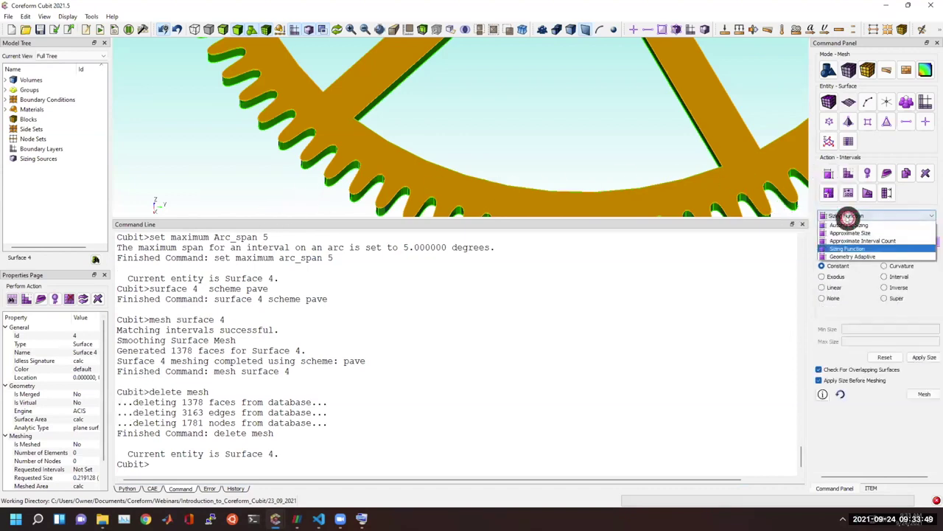
{"action": "left_click", "coordinate": [846, 239]}
{"action": "left_click", "coordinate": [859, 271]}
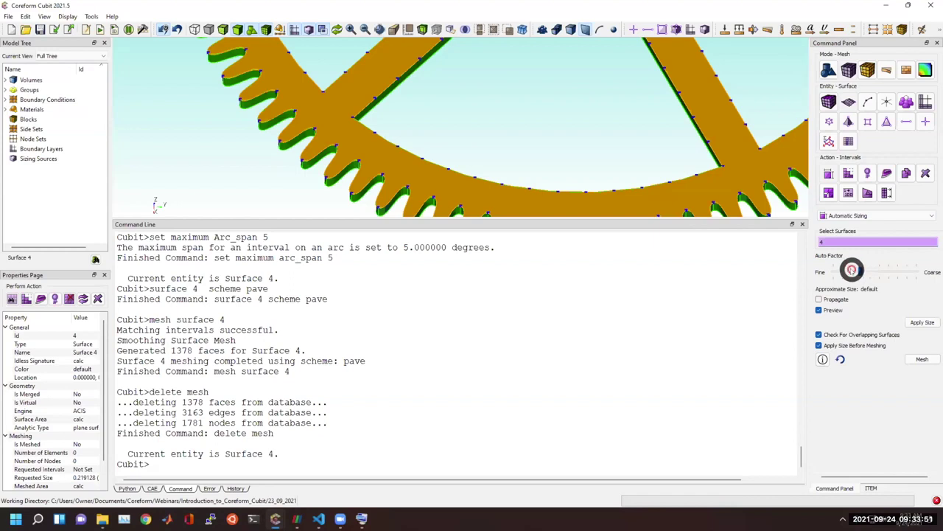
{"action": "left_click_drag", "start_coordinate": [851, 270], "coordinate": [836, 269]}
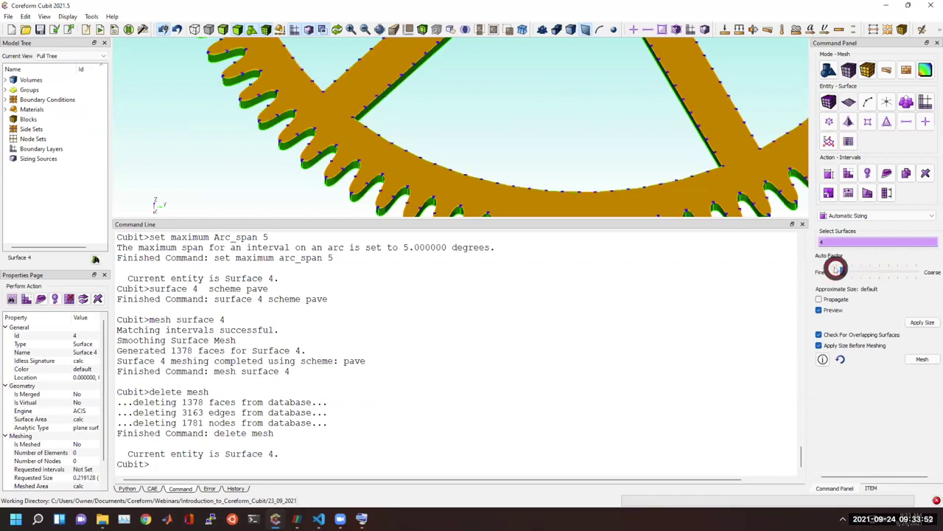
{"action": "left_click", "coordinate": [859, 216]}
{"action": "left_click", "coordinate": [864, 232]}
{"action": "left_click", "coordinate": [872, 253]}
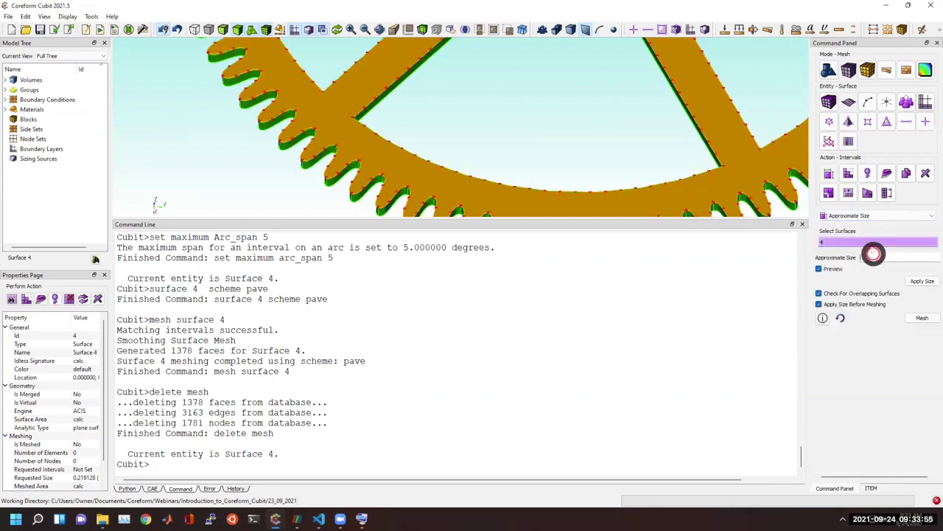
{"action": "left_click", "coordinate": [76, 479]}
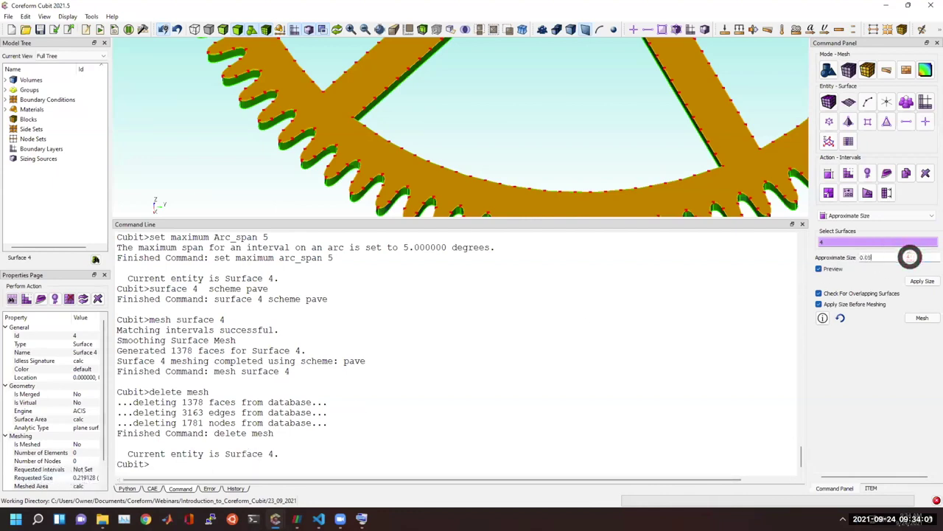
{"action": "left_click", "coordinate": [917, 282]}
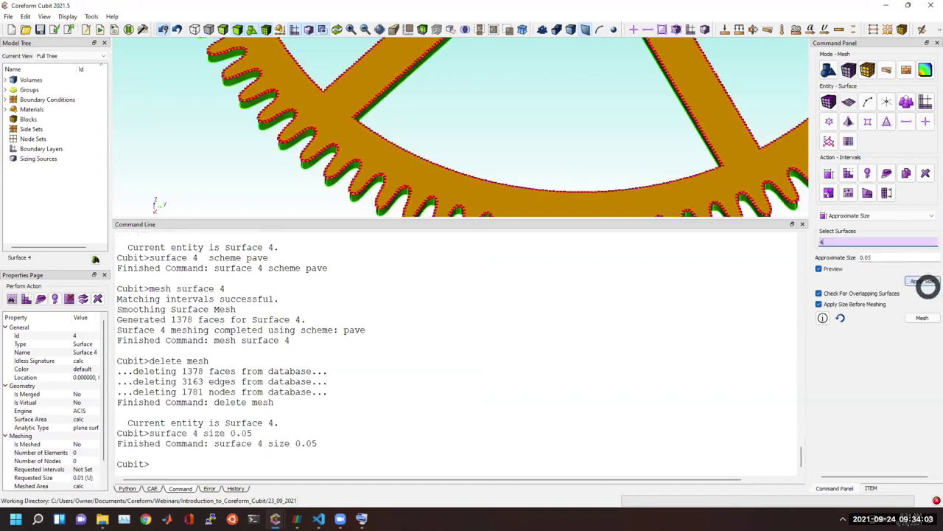
{"action": "left_click", "coordinate": [922, 281]}
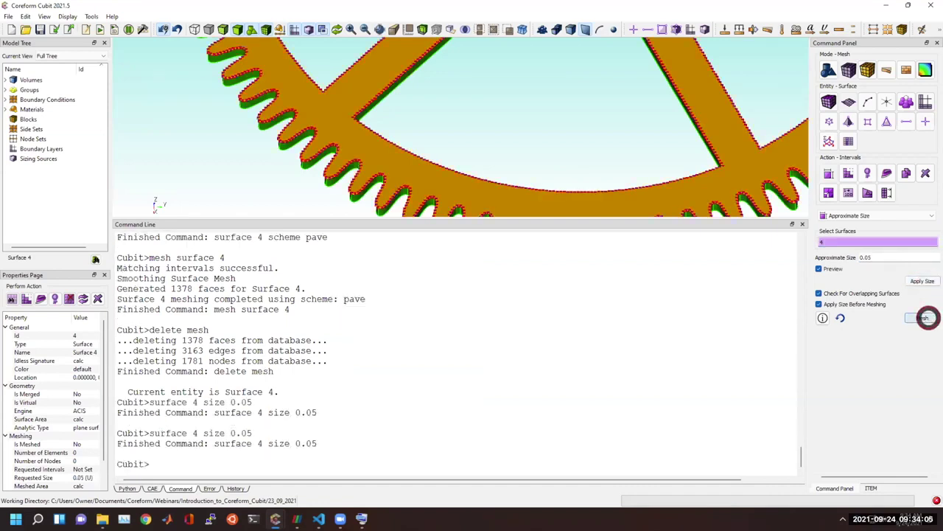
Step: Mesh surface 4 at the finer size into 19462 faces and orbit to inspect the teeth
{"action": "left_click", "coordinate": [923, 317]}
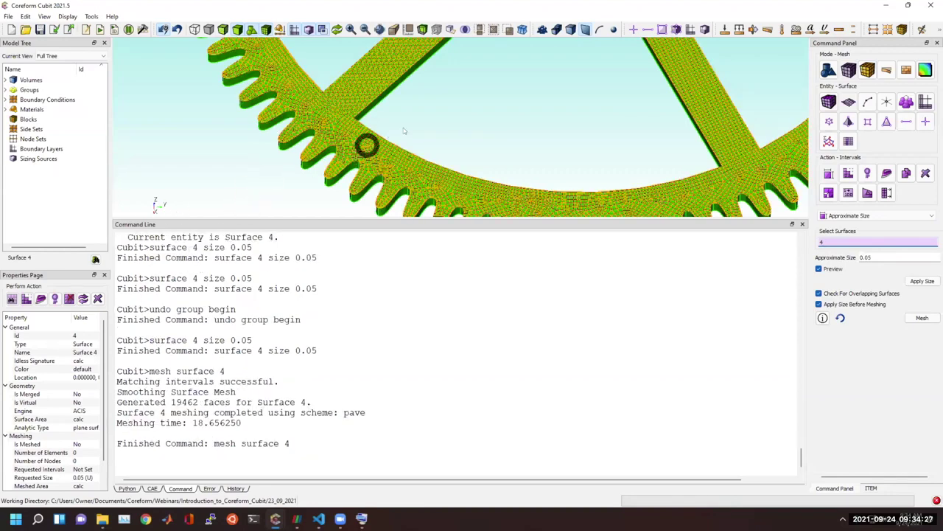
{"action": "scroll", "coordinate": [365, 144], "scroll_direction": "up", "scroll_amount": 3}
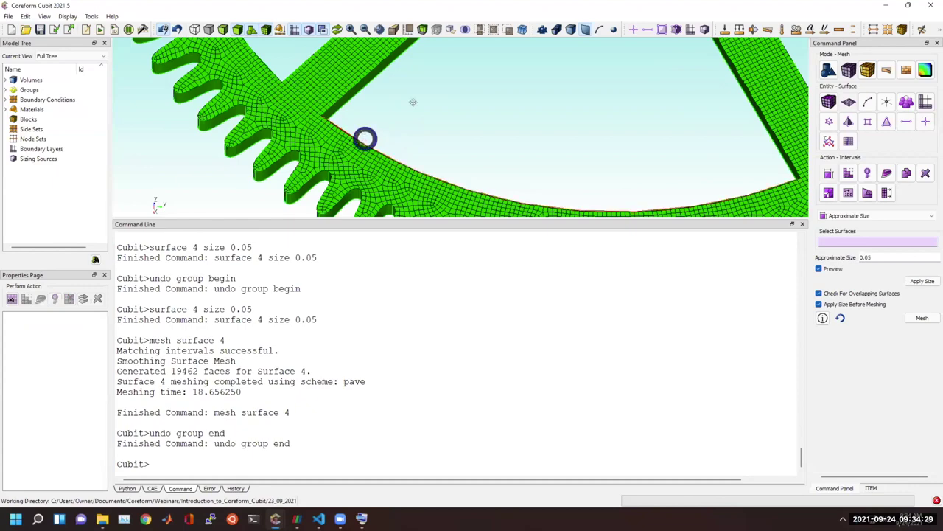
{"action": "left_click_drag", "start_coordinate": [362, 140], "coordinate": [461, 81]}
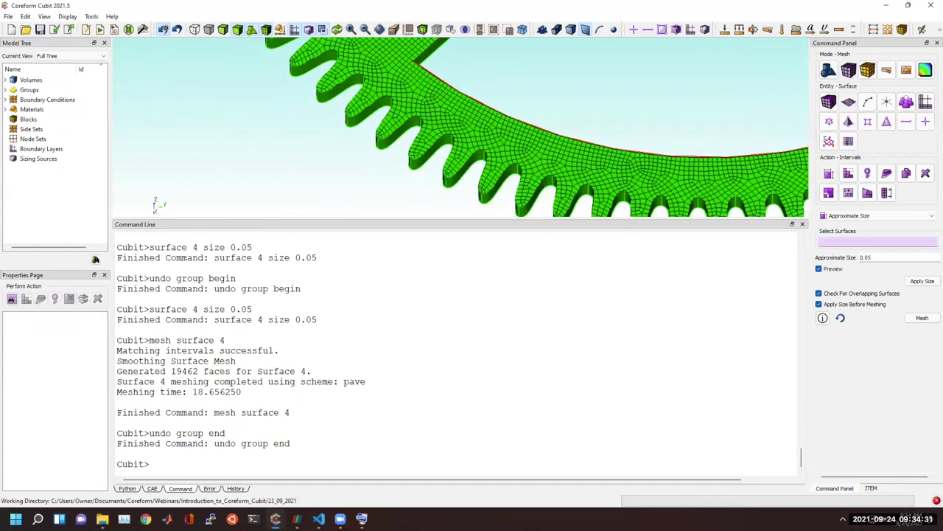
{"action": "scroll", "coordinate": [431, 144], "scroll_direction": "up", "scroll_amount": 5}
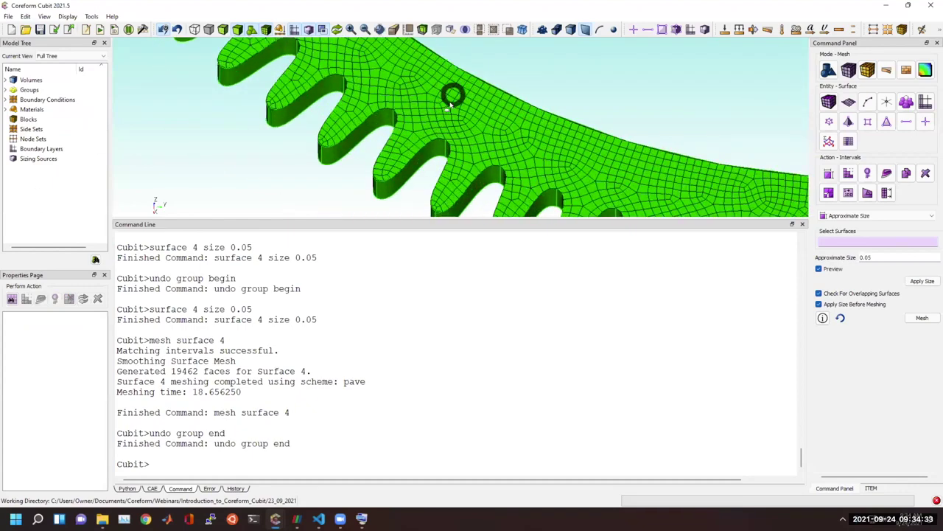
{"action": "scroll", "coordinate": [404, 155], "scroll_direction": "down", "scroll_amount": 2}
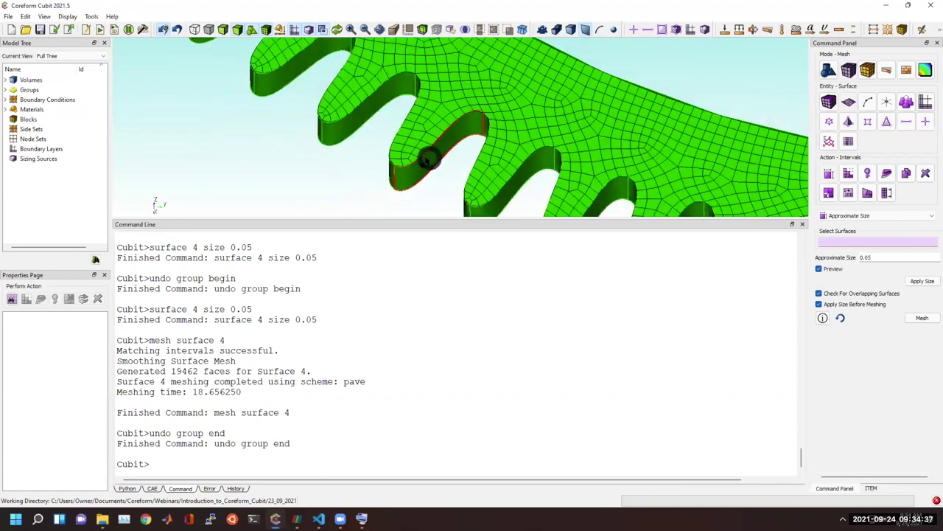
{"action": "left_click_drag", "start_coordinate": [437, 158], "coordinate": [446, 107]}
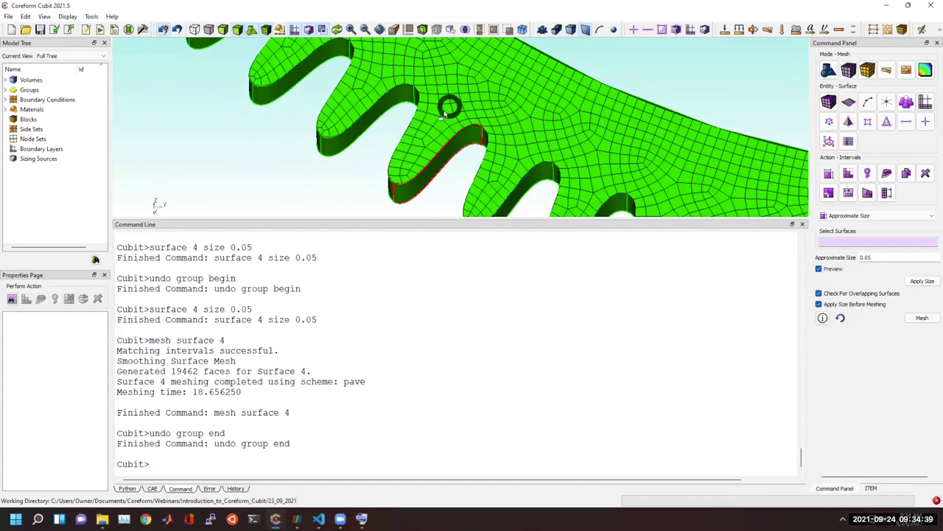
{"action": "left_click", "coordinate": [447, 118]}
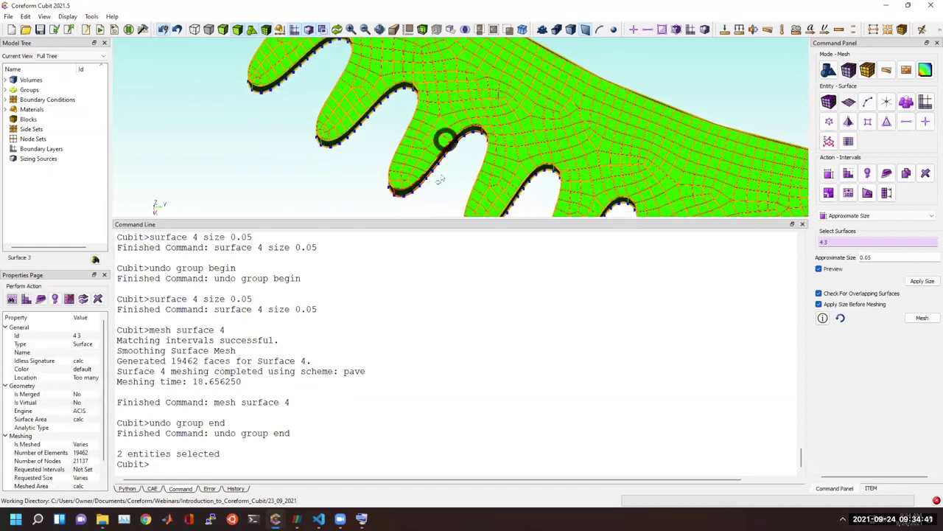
{"action": "left_click", "coordinate": [371, 196]}
Step: Start a fresh, empty session, clearing the gear and its mesh
{"action": "left_click", "coordinate": [26, 30]}
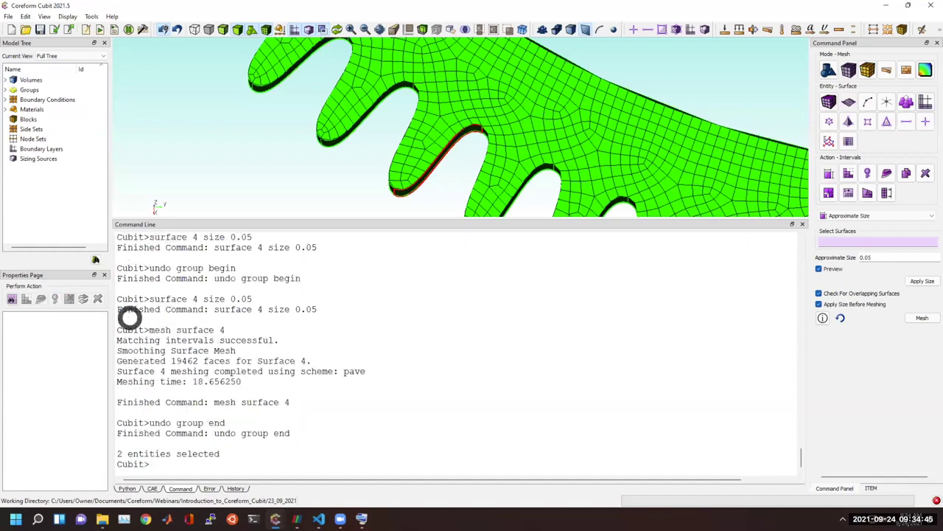
{"action": "scroll", "coordinate": [298, 354], "scroll_direction": "up", "scroll_amount": 5}
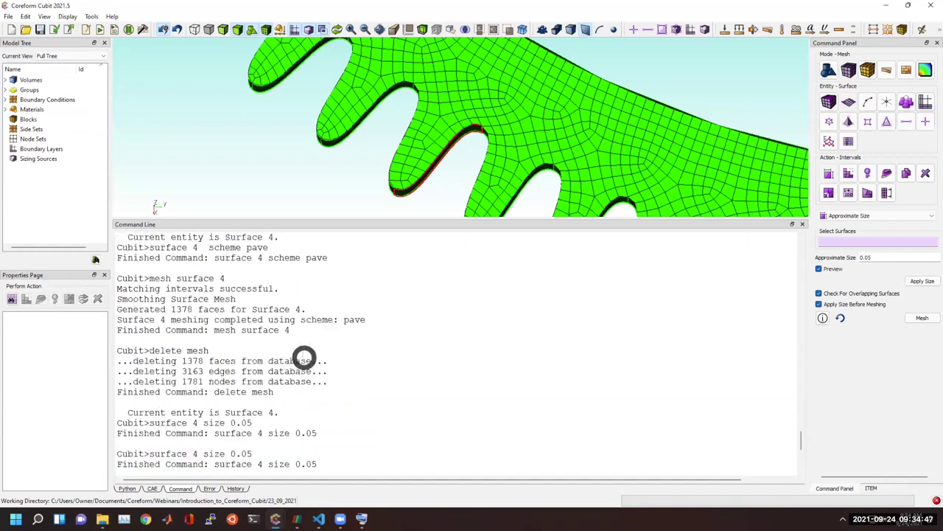
{"action": "scroll", "coordinate": [302, 368], "scroll_direction": "down", "scroll_amount": 5}
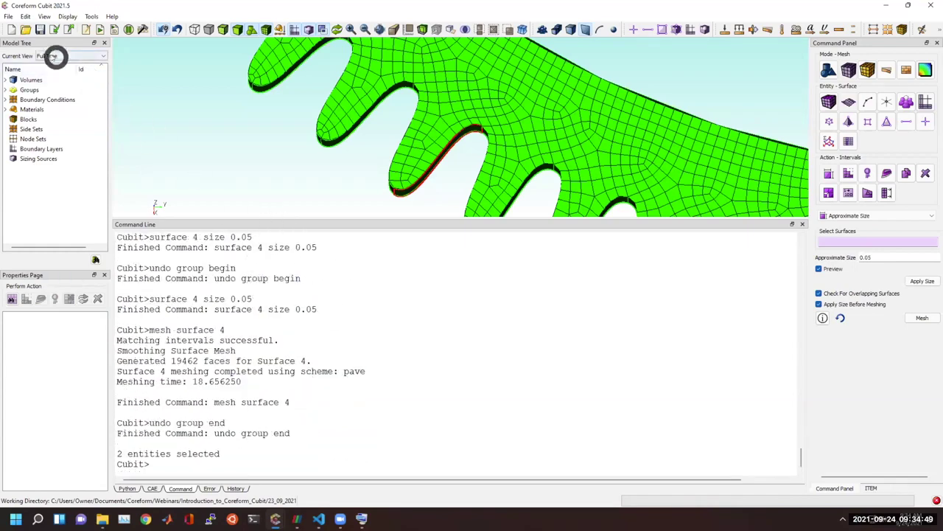
{"action": "left_click", "coordinate": [11, 30]}
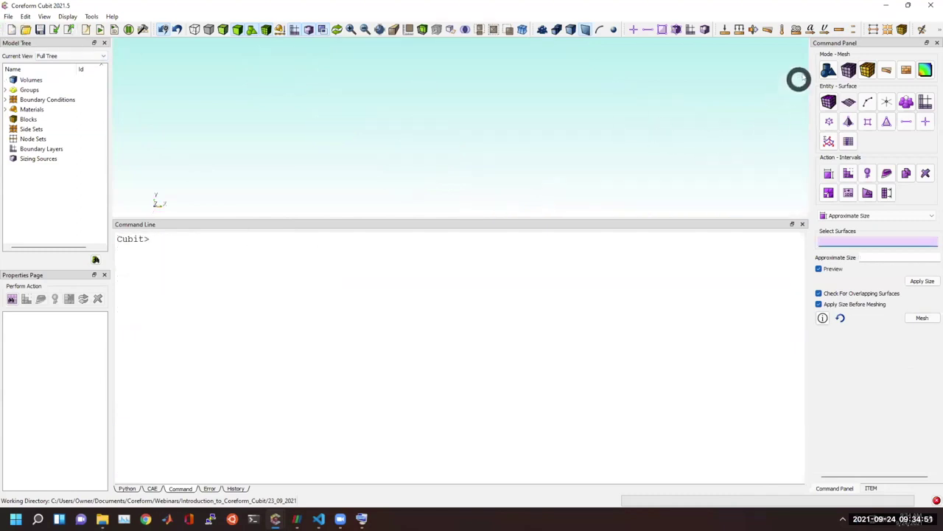
Step: Create a 1-unit brick volume with 'bri x 1'
{"action": "left_click", "coordinate": [828, 69]}
{"action": "left_click", "coordinate": [829, 102]}
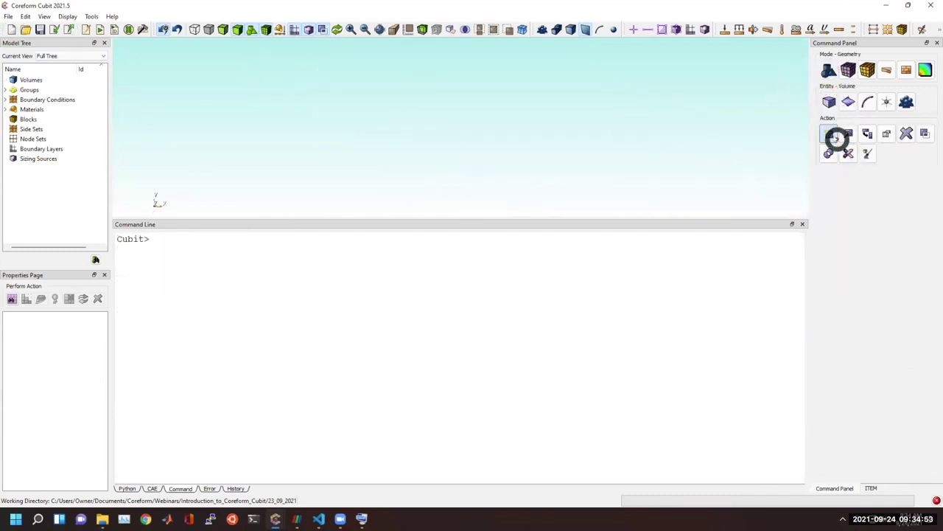
{"action": "type", "text": "bri"}
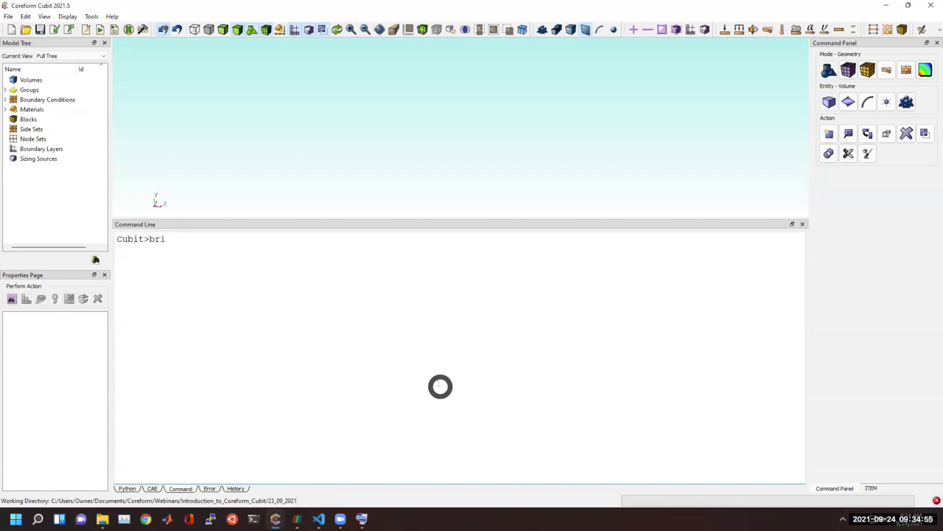
{"action": "type", "text": " x 1"}
{"action": "key", "text": "Return"}
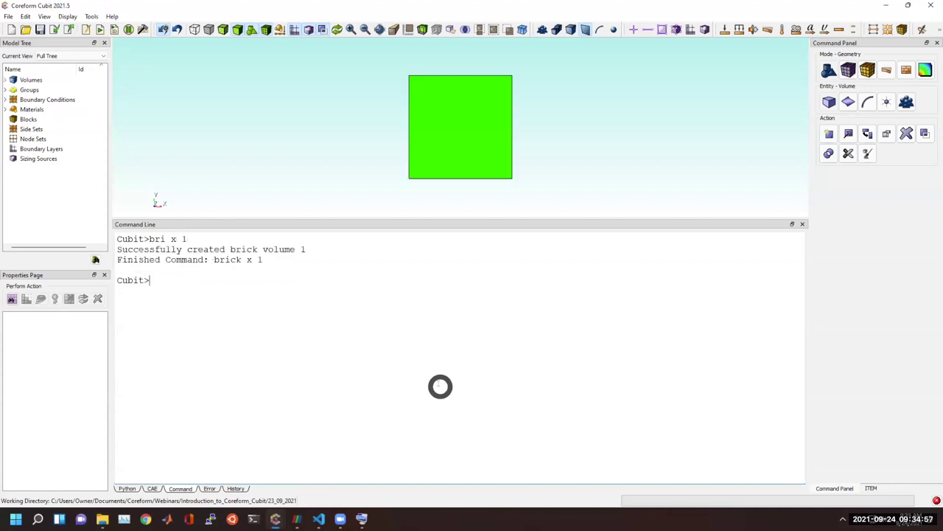
Step: Webcut volume 1 with a 0.3-radius cylinder along the x axis
{"action": "left_click", "coordinate": [847, 151]}
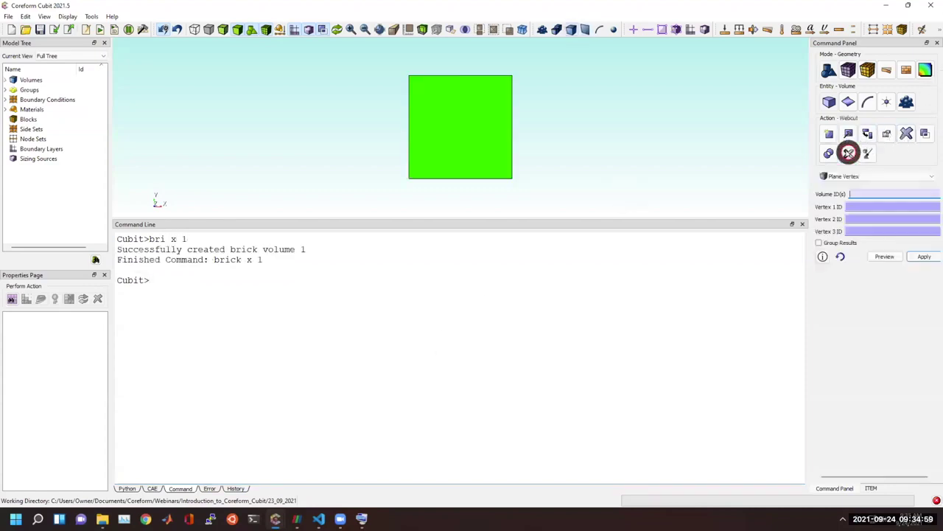
{"action": "left_click", "coordinate": [832, 101]}
{"action": "left_click", "coordinate": [848, 151]}
{"action": "left_click", "coordinate": [855, 178]}
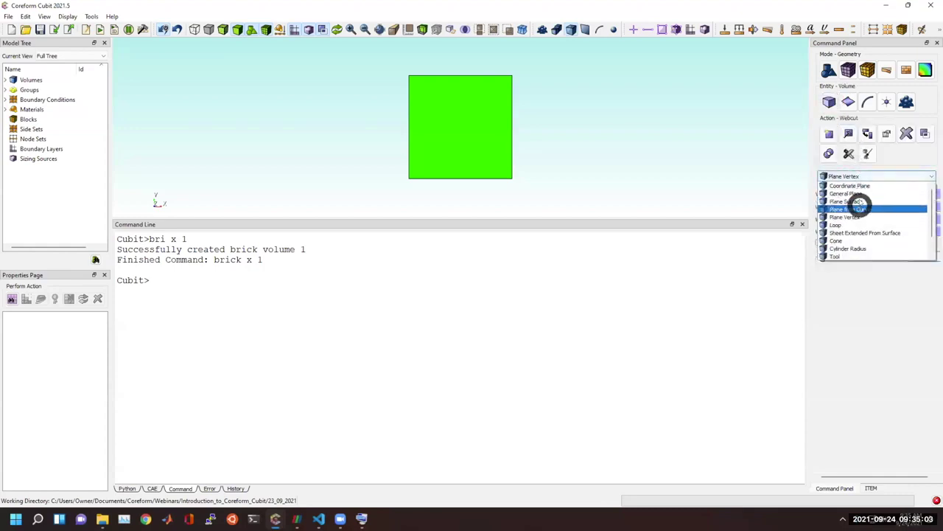
{"action": "left_click", "coordinate": [856, 248]}
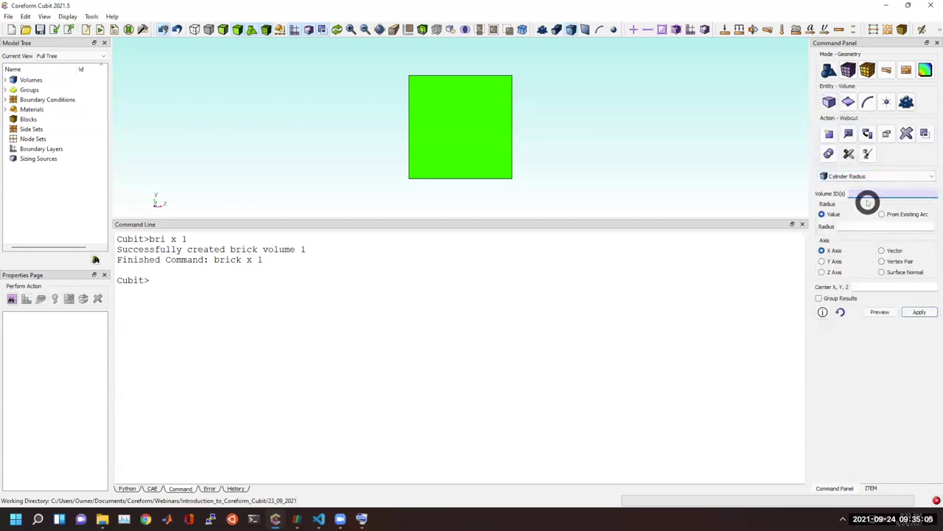
{"action": "left_click", "coordinate": [863, 224]}
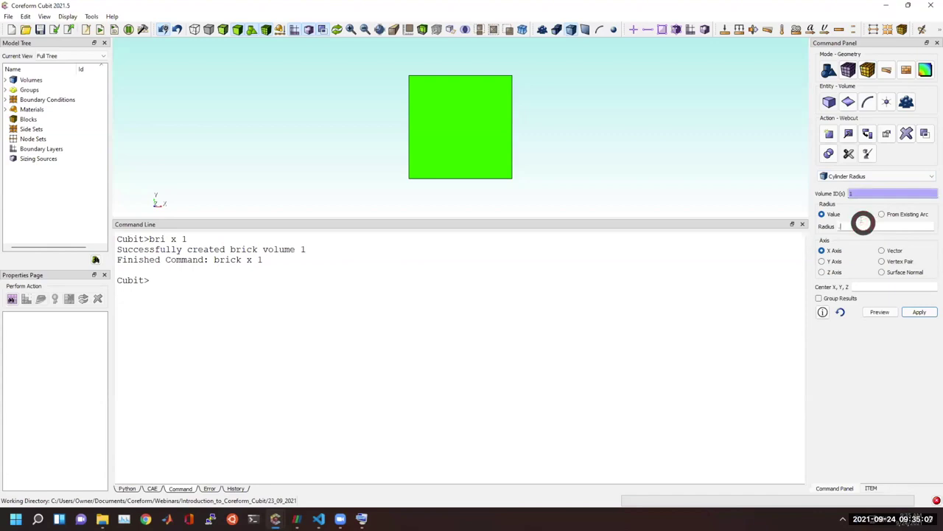
{"action": "type", "text": ".3"}
{"action": "left_click", "coordinate": [916, 311]}
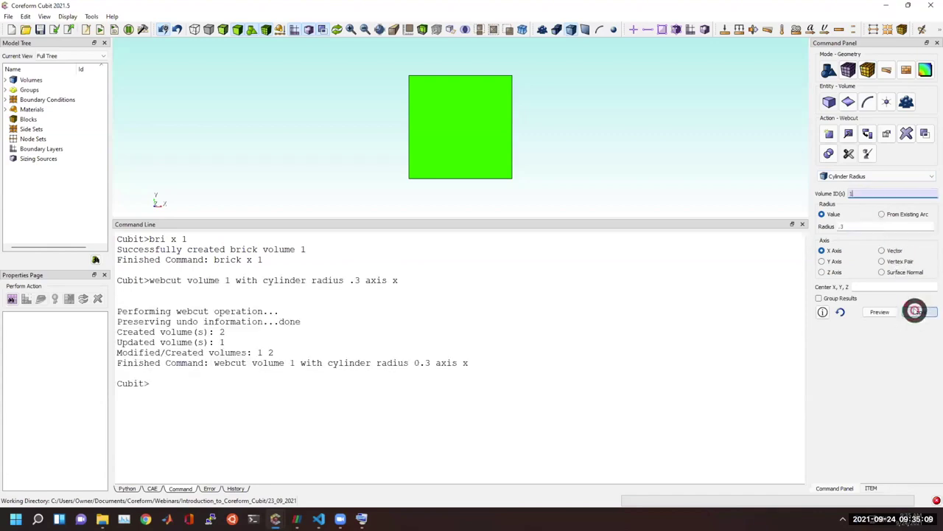
{"action": "left_click_drag", "start_coordinate": [508, 149], "coordinate": [358, 143]}
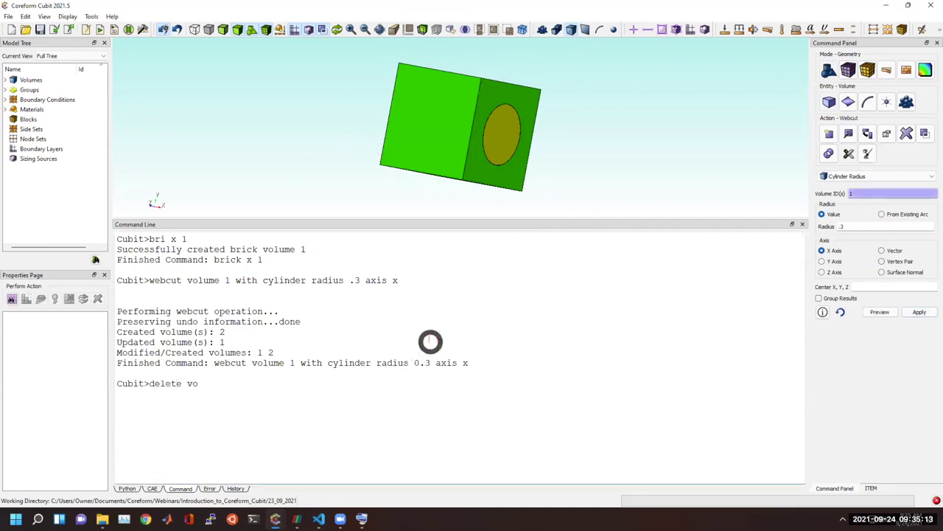
Step: Delete volume 2, the cut-out cylinder, leaving a 0.3-radius hole in the brick
{"action": "key", "text": "Return"}
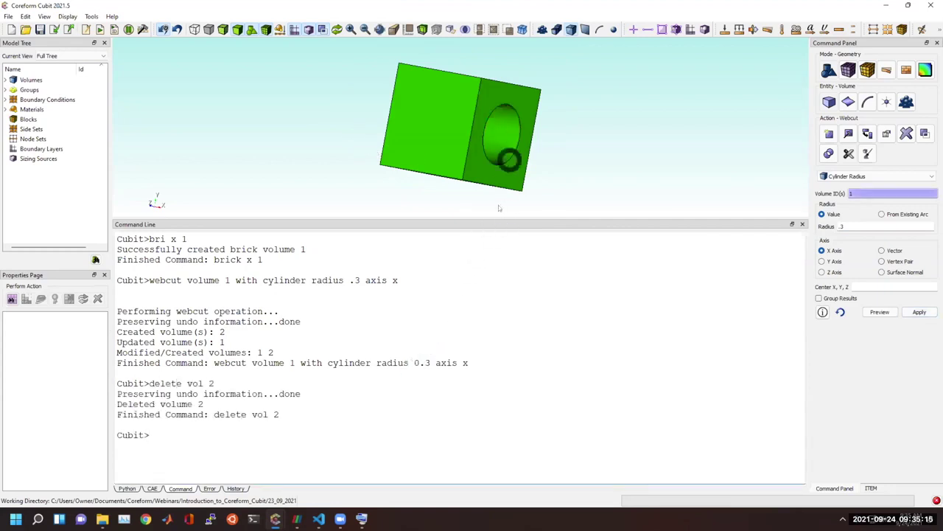
{"action": "left_click_drag", "start_coordinate": [499, 220], "coordinate": [489, 284]}
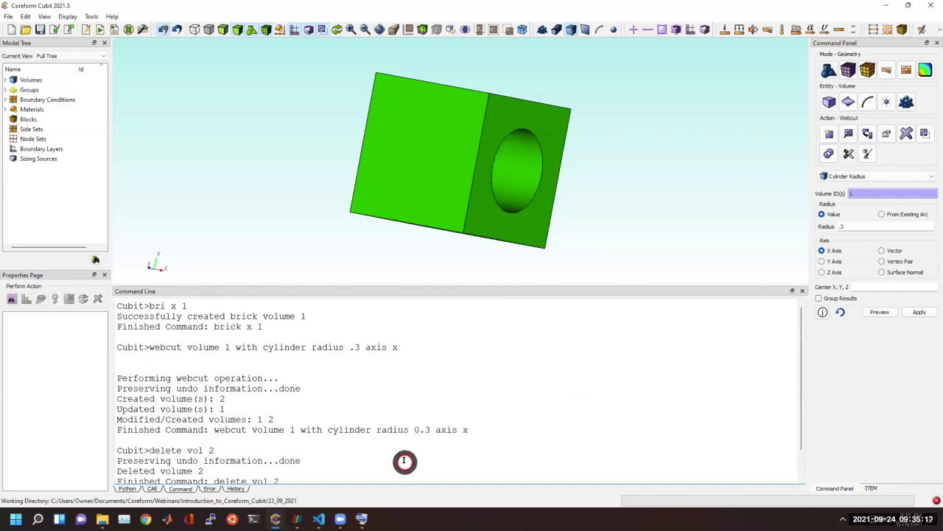
{"action": "scroll", "coordinate": [400, 465], "scroll_direction": "down", "scroll_amount": 1}
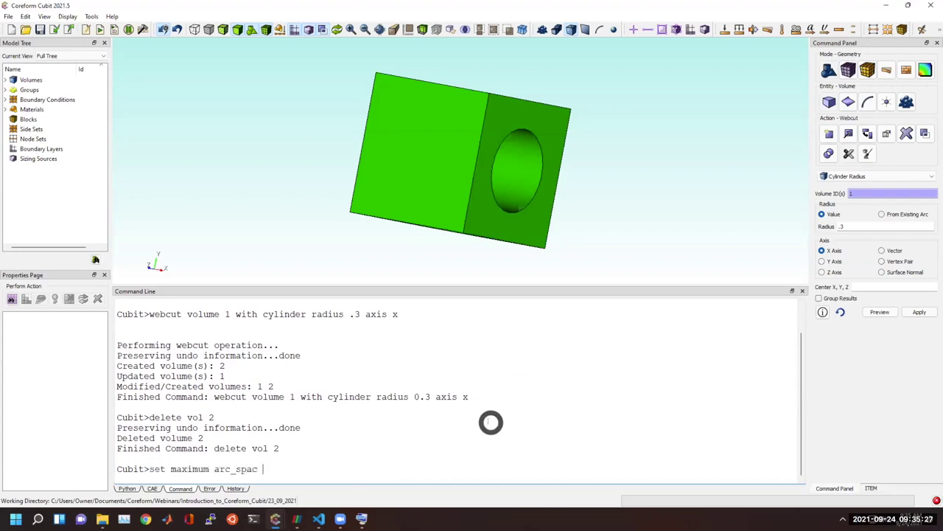
Step: Run 'set maximum arc_span default' to restore 400 degrees, then view the block from the front
{"action": "type", "text": "lt"}
{"action": "key", "text": "Return"}
{"action": "key", "text": "Up"}
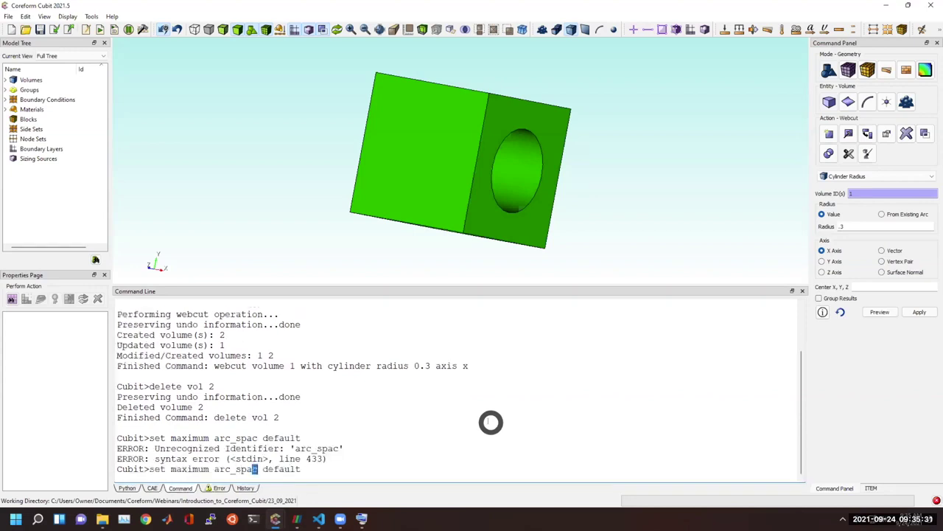
{"action": "key", "text": "Return"}
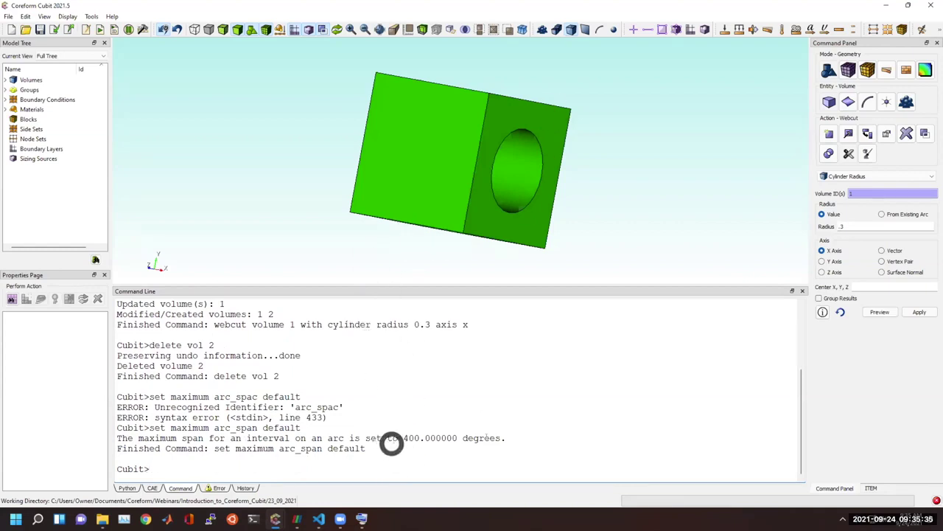
{"action": "left_click_drag", "start_coordinate": [543, 143], "coordinate": [442, 100]}
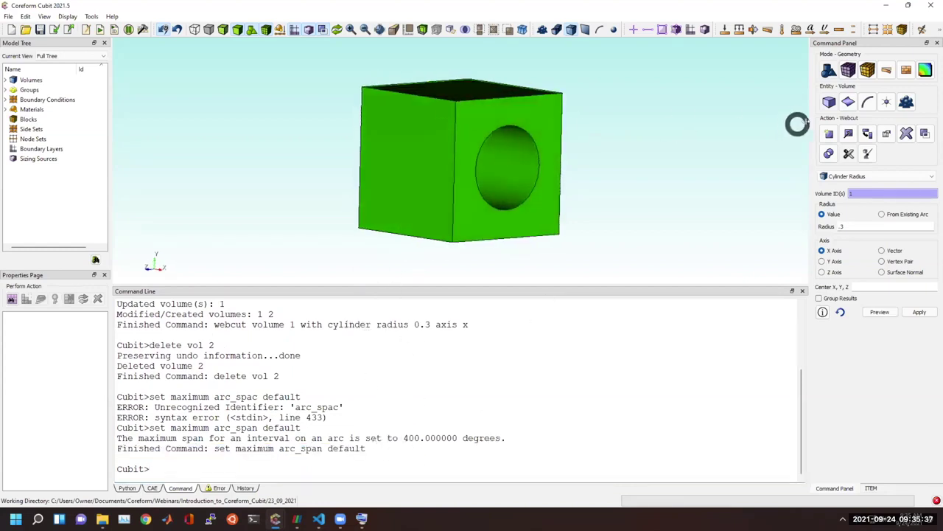
Step: Set the volume meshing scheme to Automatically Calculate
{"action": "left_click", "coordinate": [848, 70]}
{"action": "left_click", "coordinate": [829, 101]}
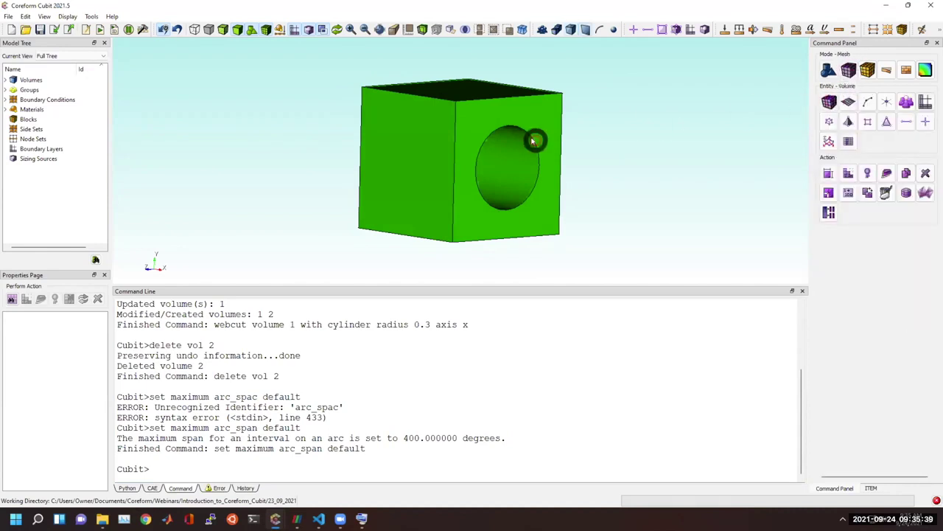
{"action": "left_click", "coordinate": [532, 114]}
{"action": "left_click", "coordinate": [845, 172]}
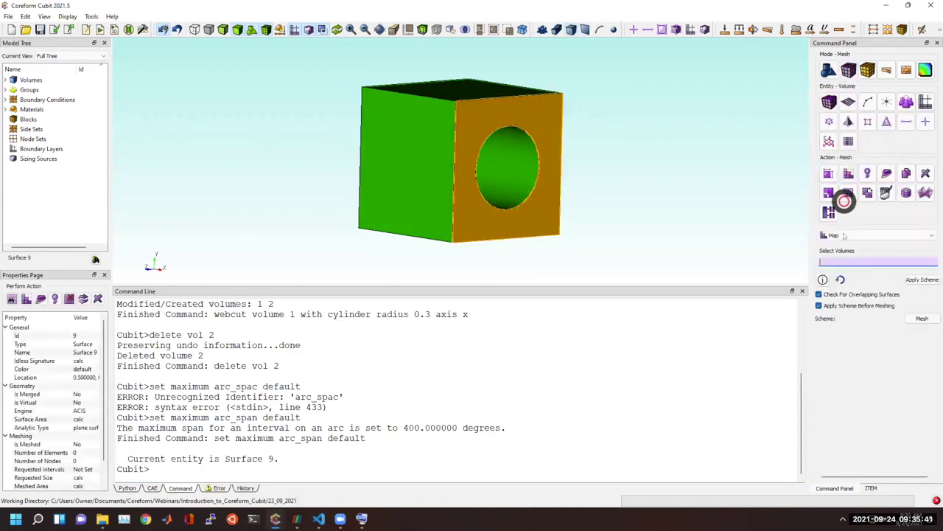
{"action": "left_click", "coordinate": [847, 235]}
{"action": "left_click", "coordinate": [839, 148]}
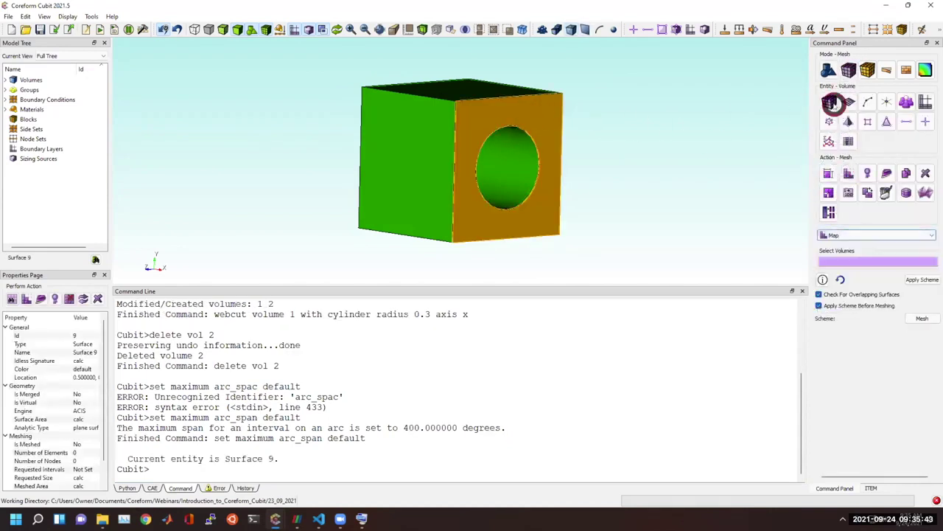
{"action": "left_click", "coordinate": [866, 238]}
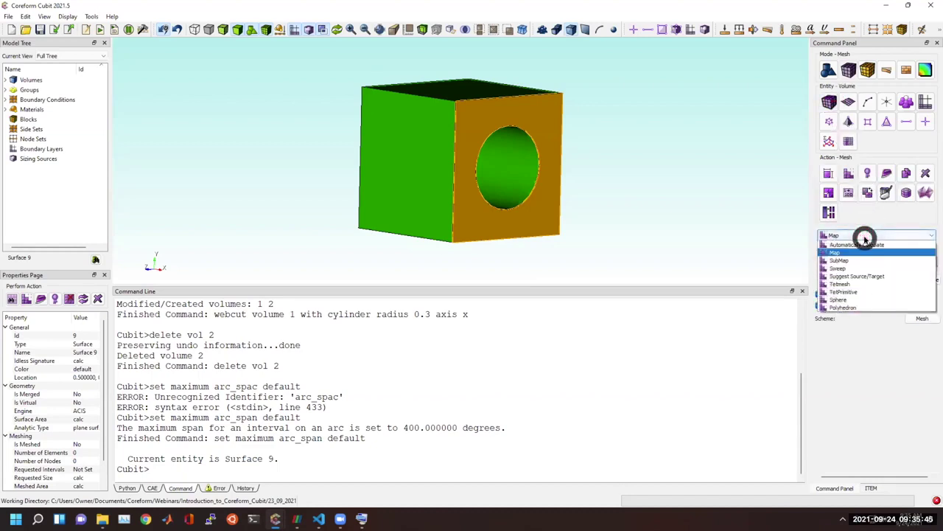
{"action": "left_click", "coordinate": [853, 245]}
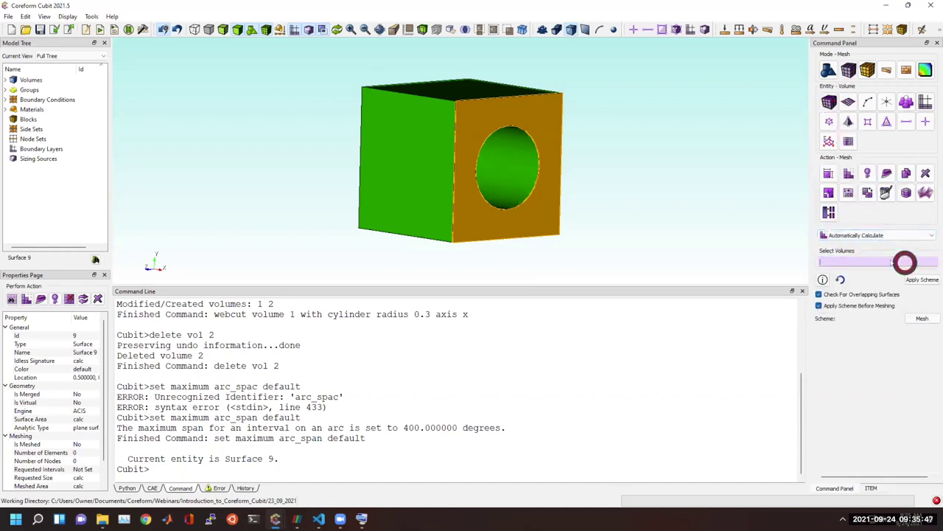
Step: Mesh volume 1 into a 1032-hex sweep mesh and rotate to face the hole
{"action": "left_click", "coordinate": [447, 174]}
{"action": "left_click", "coordinate": [922, 318]}
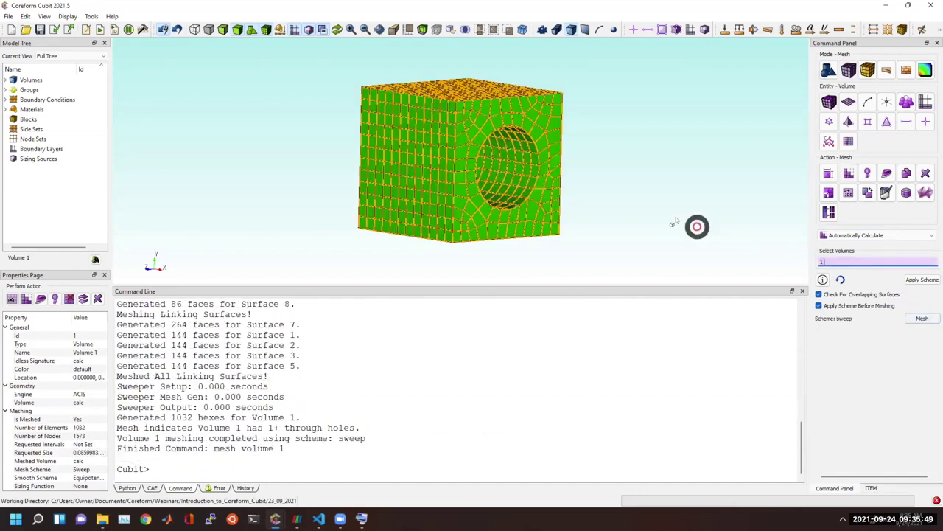
{"action": "left_click_drag", "start_coordinate": [695, 221], "coordinate": [464, 160]}
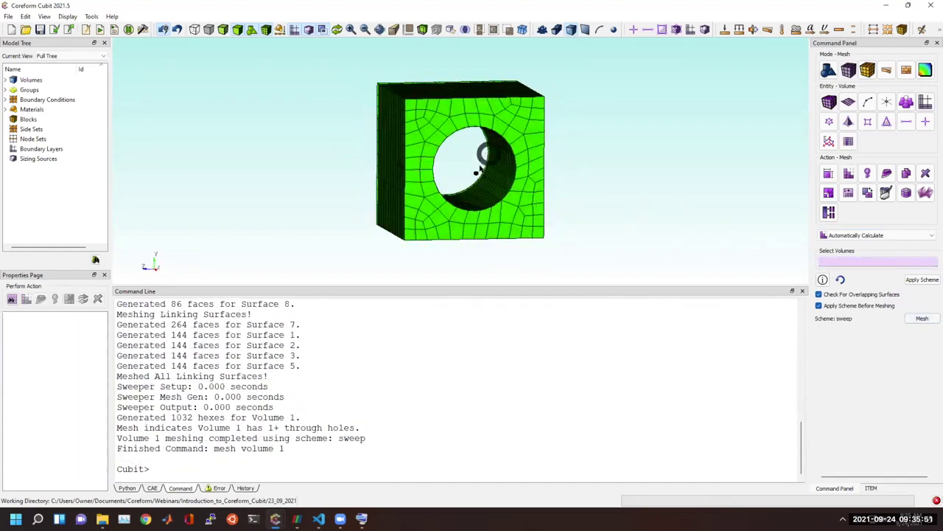
{"action": "left_click", "coordinate": [342, 465]}
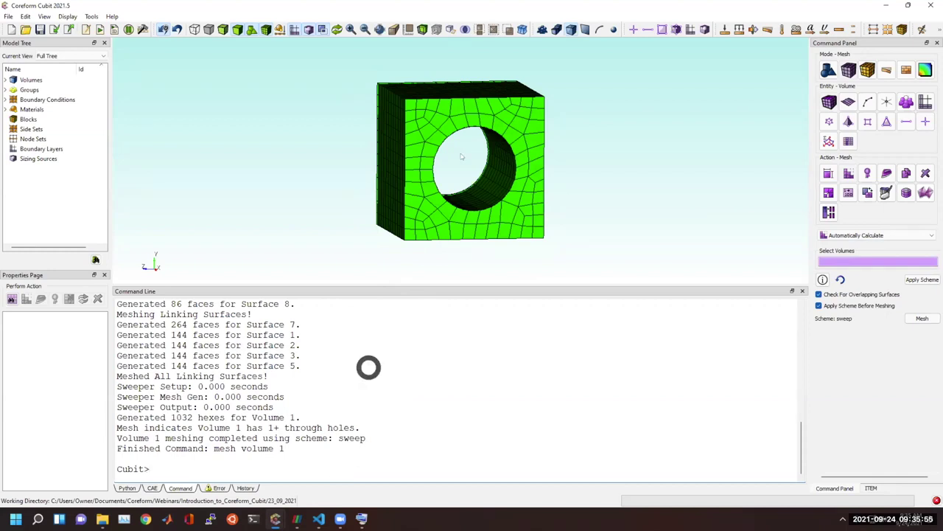
{"action": "scroll", "coordinate": [472, 146], "scroll_direction": "up", "scroll_amount": 1}
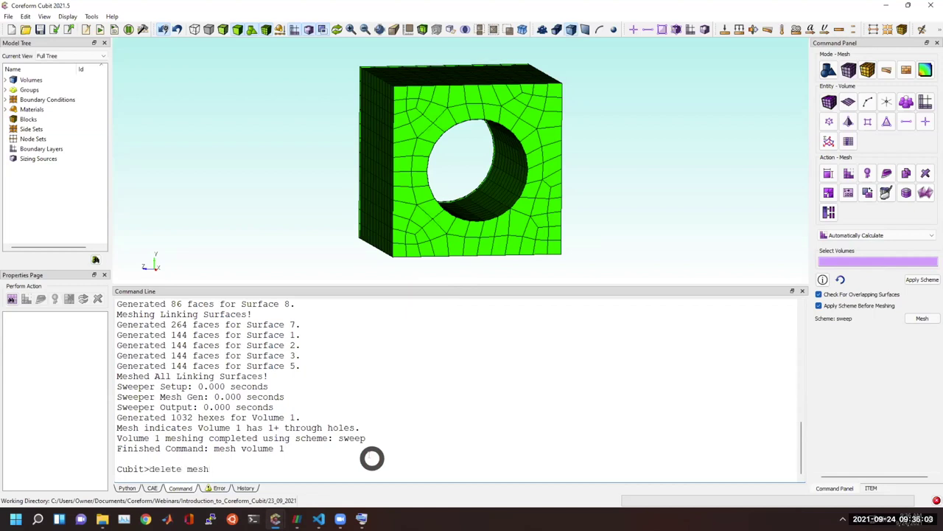
Step: Delete the block's mesh and set the maximum arc span to 10 degrees
{"action": "key", "text": "Return"}
{"action": "key", "text": "Up"}
{"action": "key", "text": "Up"}
{"action": "key", "text": "Up"}
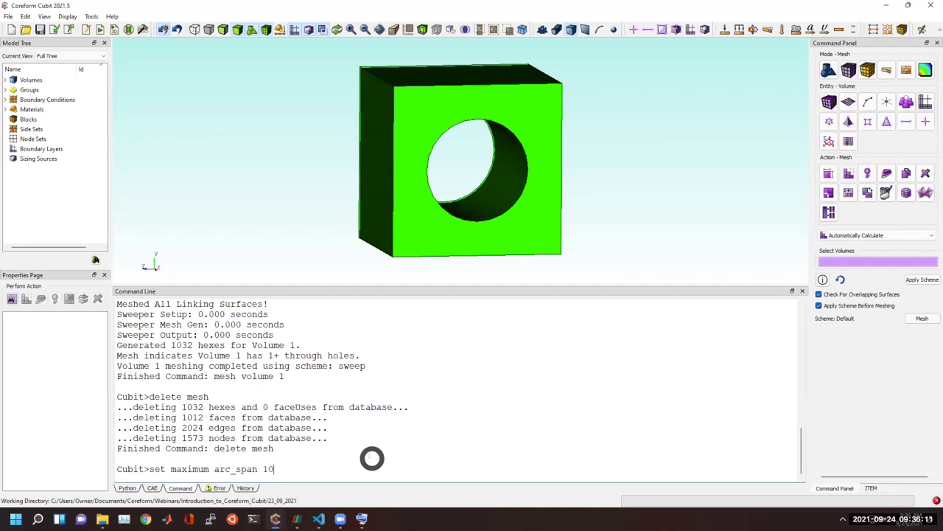
{"action": "key", "text": "Return"}
Step: Remesh the block into 1536 hexes and look straight into the hole
{"action": "left_click", "coordinate": [510, 212]}
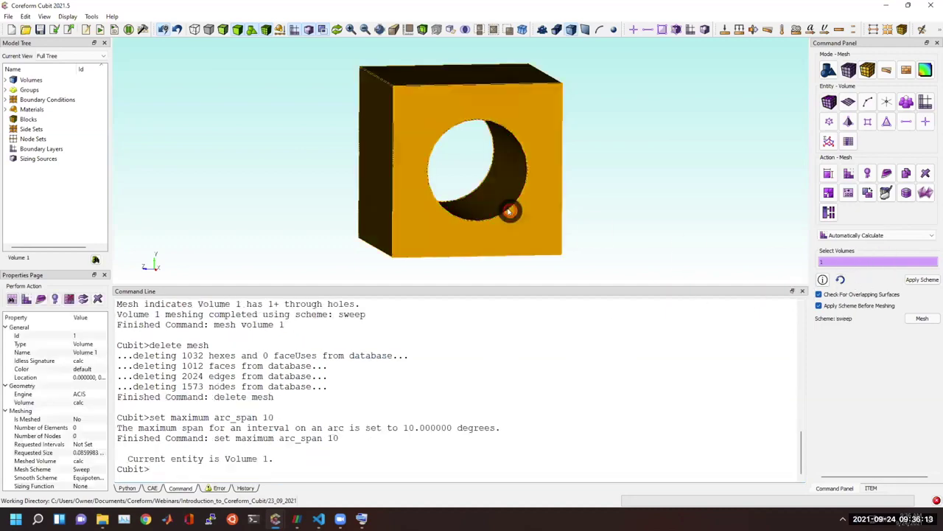
{"action": "right_click", "coordinate": [509, 212]}
{"action": "left_click", "coordinate": [545, 378]}
{"action": "left_click_drag", "start_coordinate": [549, 324], "coordinate": [623, 175]}
{"action": "scroll", "coordinate": [599, 193], "scroll_direction": "up", "scroll_amount": 5}
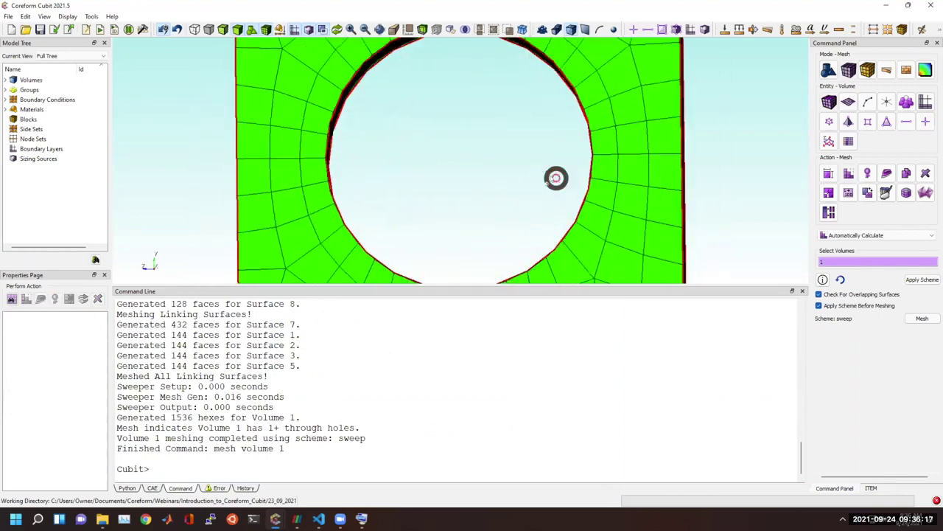
{"action": "scroll", "coordinate": [555, 177], "scroll_direction": "down", "scroll_amount": 5}
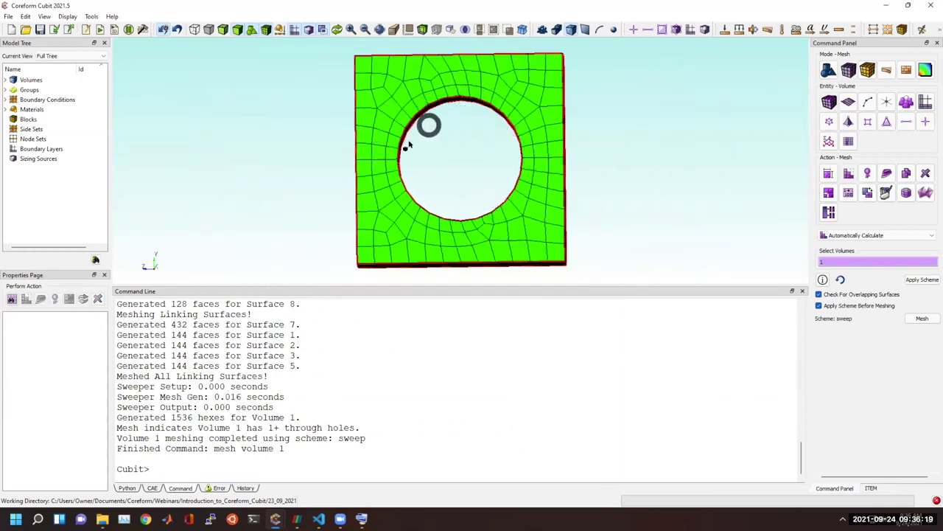
Step: Remove the block's mesh again with 'delete mesh'
{"action": "left_click", "coordinate": [431, 399]}
{"action": "type", "text": "delete mesh"}
{"action": "key", "text": "Return"}
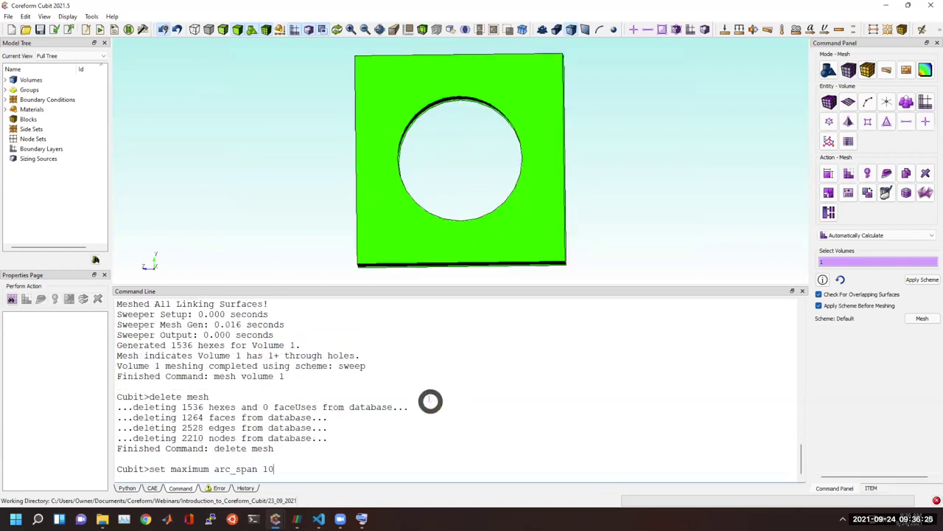
Step: Mesh volume 1 with a 2.5-degree maximum arc span into 9108 hexes, then delete the mesh
{"action": "type", "text": "set maximum arc_span 2.5"}
{"action": "key", "text": "Return"}
{"action": "type", "text": "mesh Volume 1"}
{"action": "key", "text": "Return"}
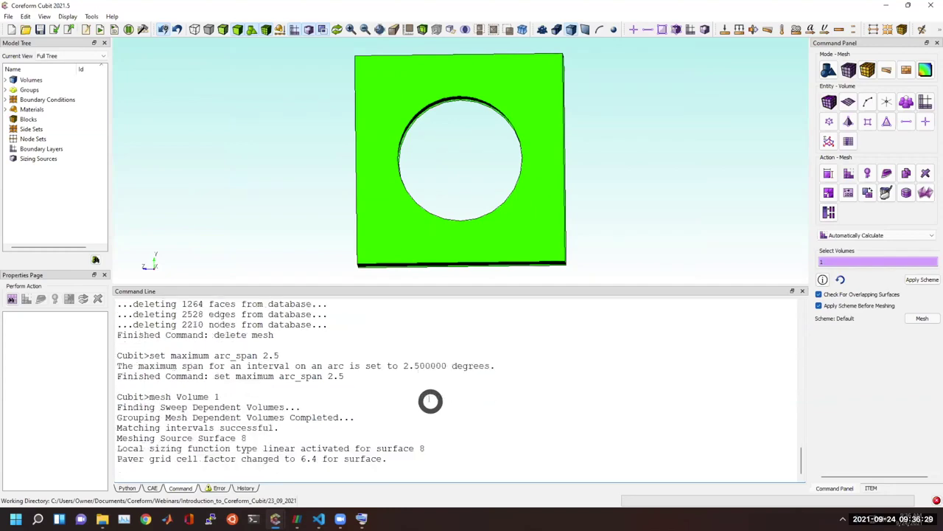
{"action": "scroll", "coordinate": [510, 103], "scroll_direction": "up", "scroll_amount": 3}
{"action": "mouse_move", "coordinate": [508, 104]}
{"action": "left_mouse_down", "text": "ctrl"}
{"action": "mouse_move", "coordinate": [450, 122]}
{"action": "mouse_move", "coordinate": [318, 213]}
{"action": "mouse_move", "coordinate": [490, 194]}
{"action": "mouse_move", "coordinate": [381, 210]}
{"action": "mouse_move", "coordinate": [352, 202]}
{"action": "mouse_move", "coordinate": [356, 181]}
{"action": "mouse_move", "coordinate": [382, 196]}
{"action": "left_mouse_up", "text": "ctrl"}
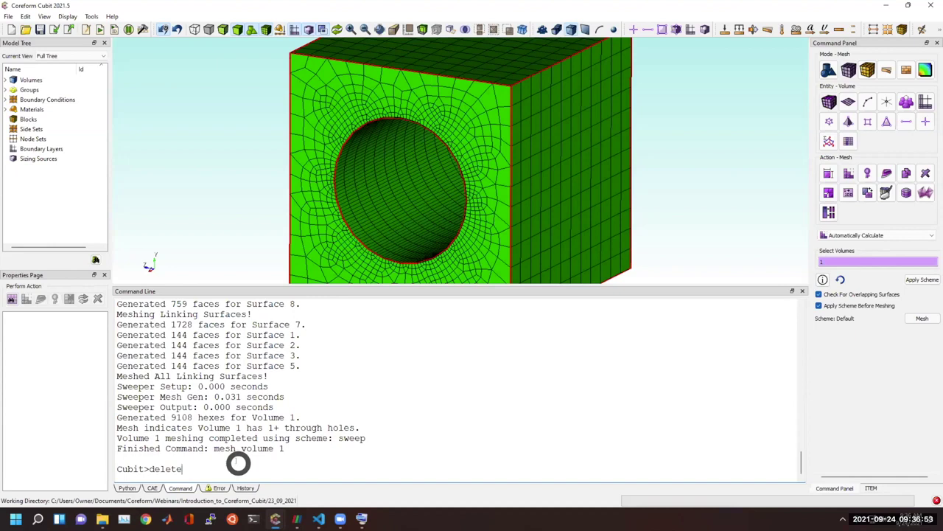
{"action": "key", "text": "Return"}
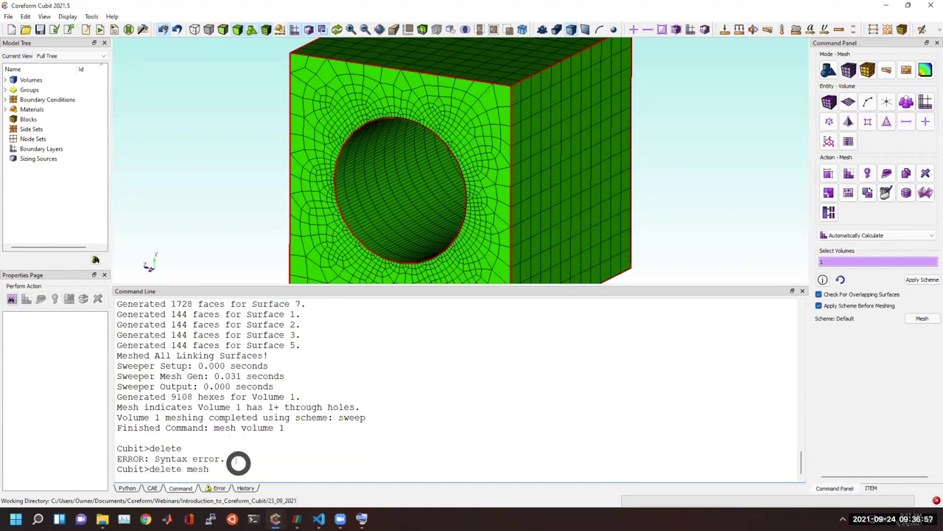
{"action": "key", "text": "Return"}
Step: Start a new model and import the ACIS file knuckle.sat as Volume 1
{"action": "left_click", "coordinate": [28, 31]}
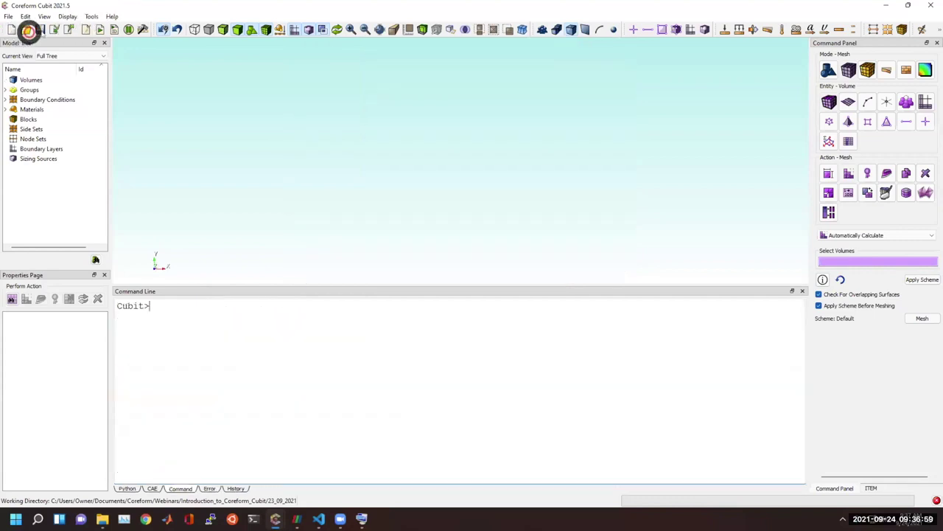
{"action": "left_click", "coordinate": [55, 28]}
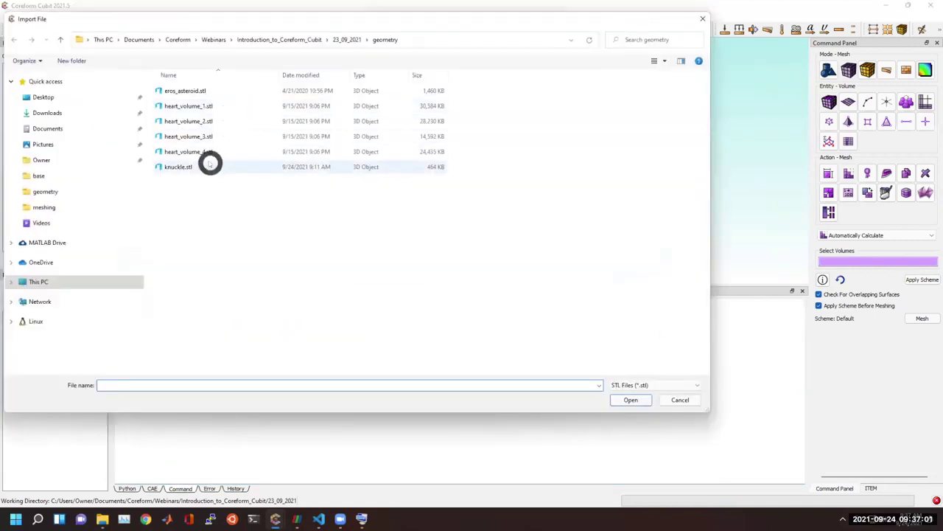
{"action": "left_click", "coordinate": [634, 385]}
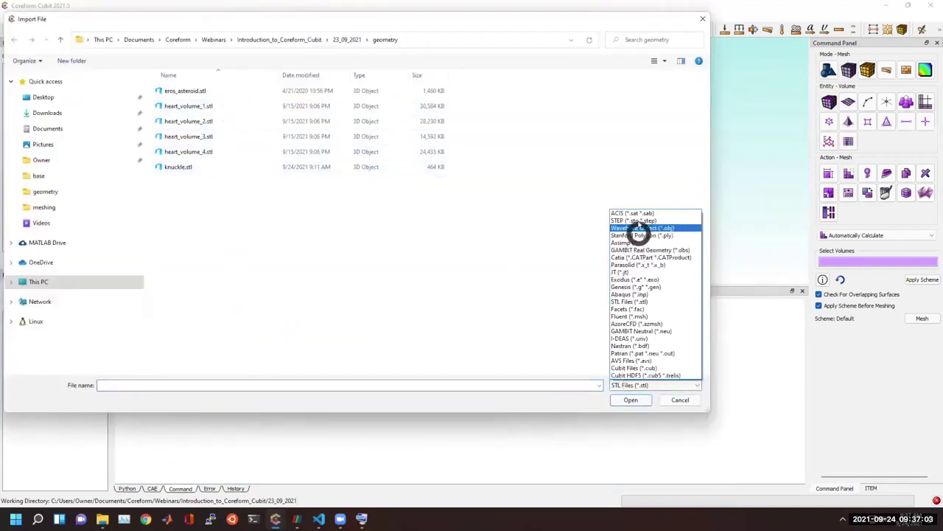
{"action": "left_click", "coordinate": [641, 214]}
{"action": "double_click", "coordinate": [196, 90]}
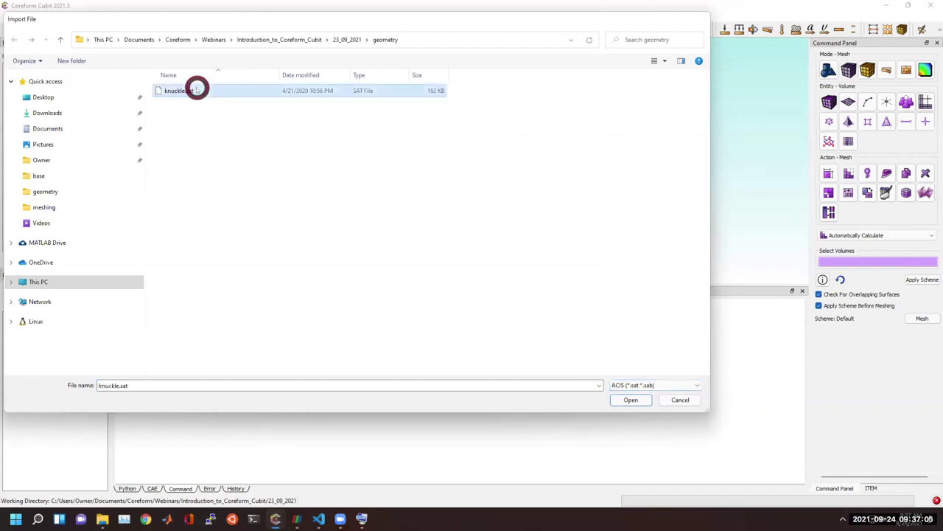
{"action": "left_click", "coordinate": [523, 330]}
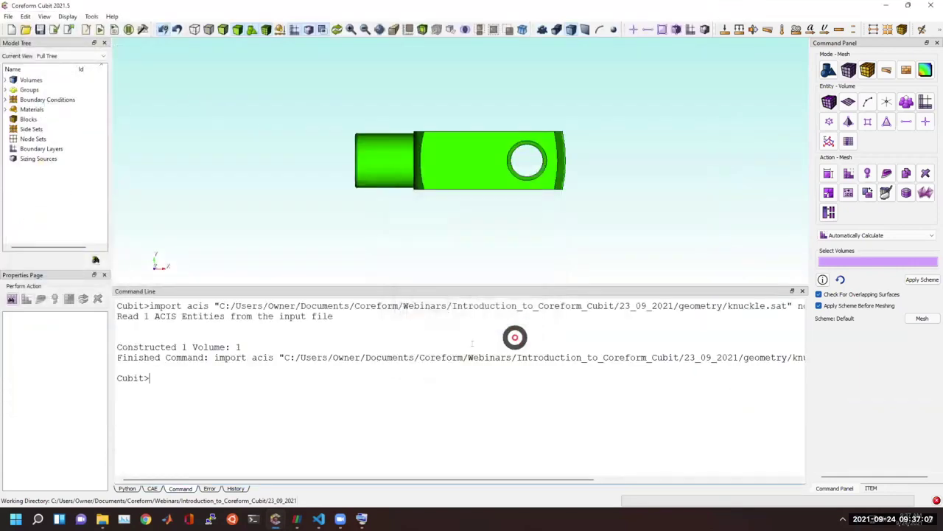
{"action": "left_click_drag", "start_coordinate": [393, 145], "coordinate": [428, 235]}
Step: Try meshing the knuckle volume and review the resulting warning and error messages
{"action": "left_click", "coordinate": [371, 355]}
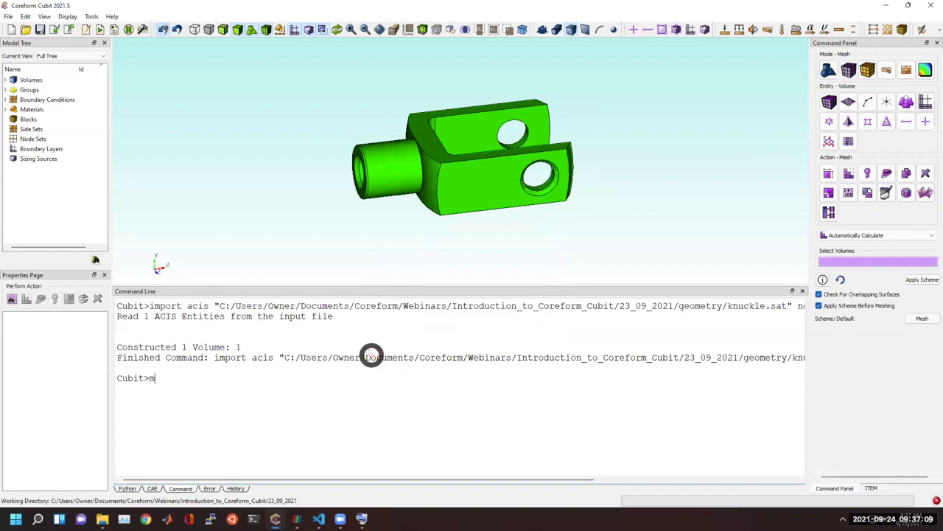
{"action": "key", "text": "Return"}
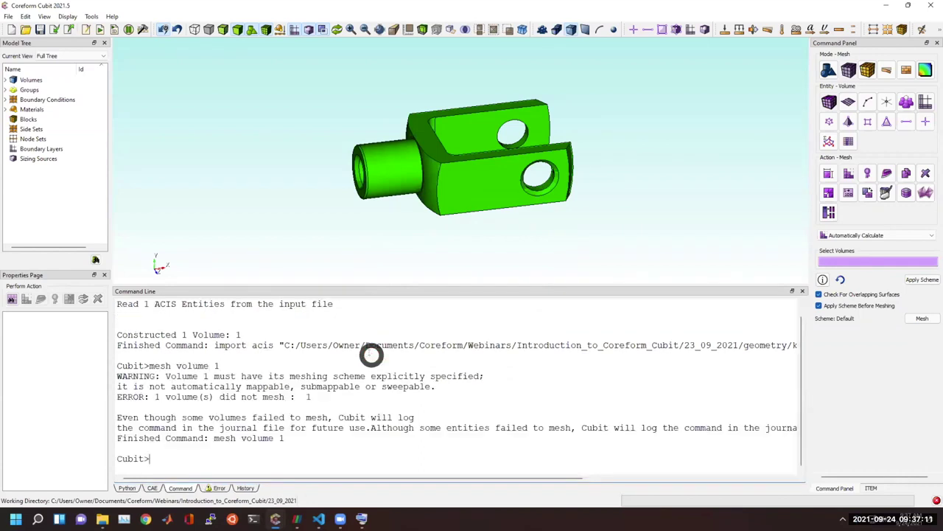
{"action": "left_click_drag", "start_coordinate": [129, 366], "coordinate": [379, 406]}
{"action": "left_click", "coordinate": [373, 440]}
{"action": "left_click_drag", "start_coordinate": [353, 442], "coordinate": [127, 379]}
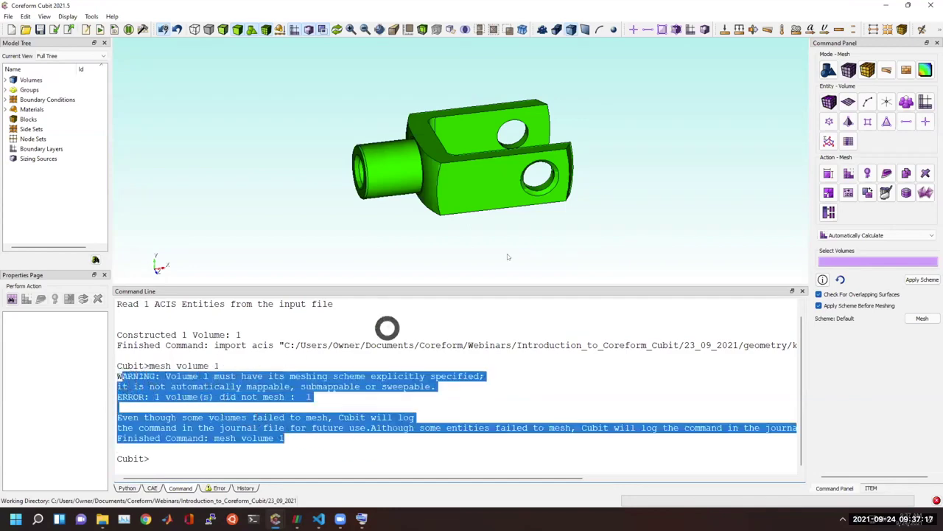
{"action": "scroll", "coordinate": [362, 118], "scroll_direction": "up", "scroll_amount": 3}
Step: Orbit the knuckle and bring up the Command Line output's context menu
{"action": "mouse_move", "coordinate": [385, 131]}
{"action": "left_mouse_down"}
{"action": "mouse_move", "coordinate": [469, 187]}
{"action": "mouse_move", "coordinate": [488, 186]}
{"action": "left_mouse_up"}
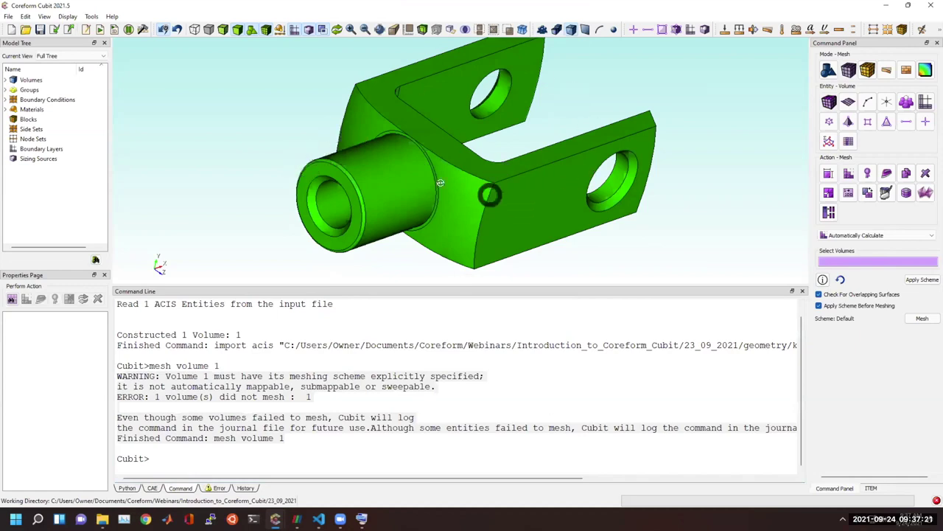
{"action": "left_click_drag", "start_coordinate": [489, 188], "coordinate": [440, 188]}
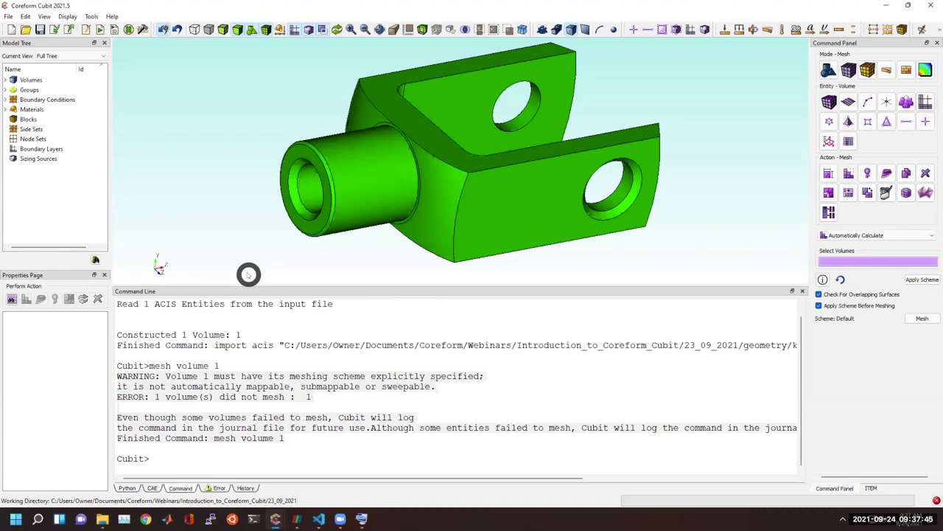
{"action": "left_click", "coordinate": [237, 354]}
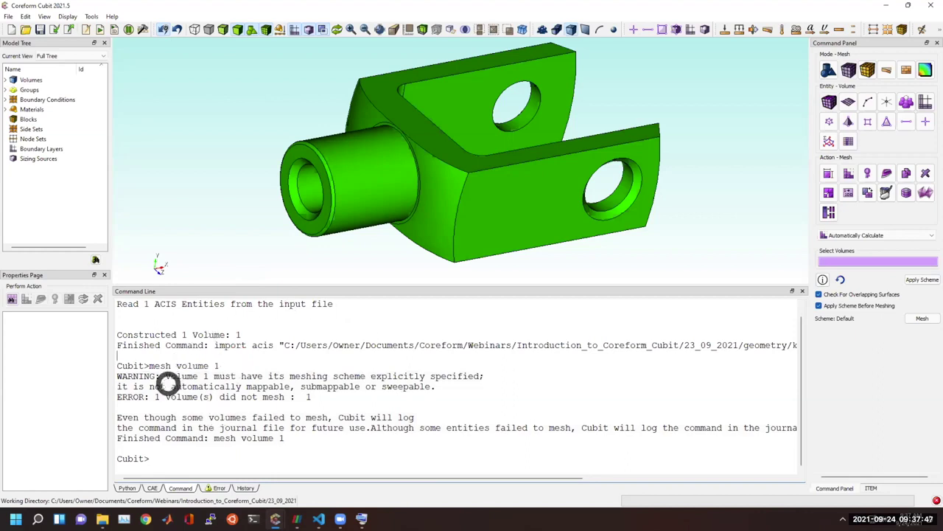
{"action": "left_click", "coordinate": [228, 457]}
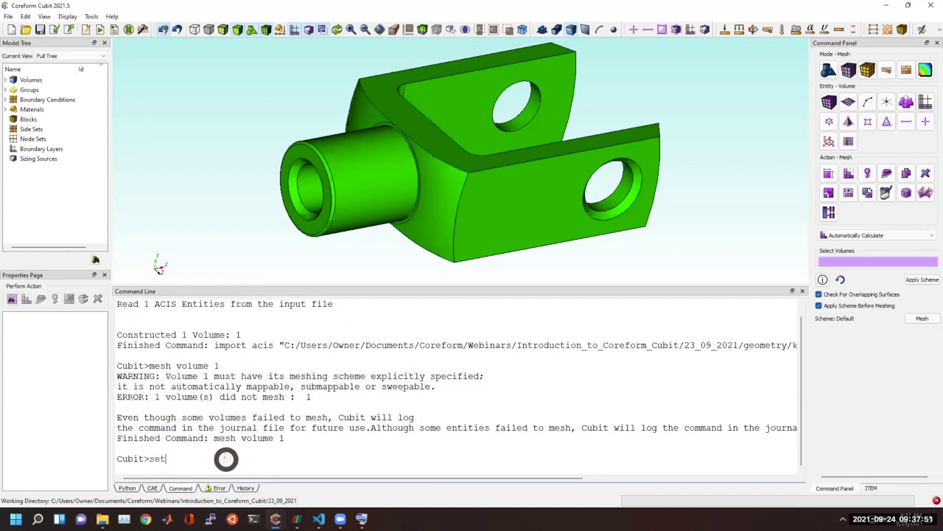
{"action": "right_click", "coordinate": [234, 459]}
Step: Clear the command output and set the default element to tri
{"action": "left_click", "coordinate": [269, 501]}
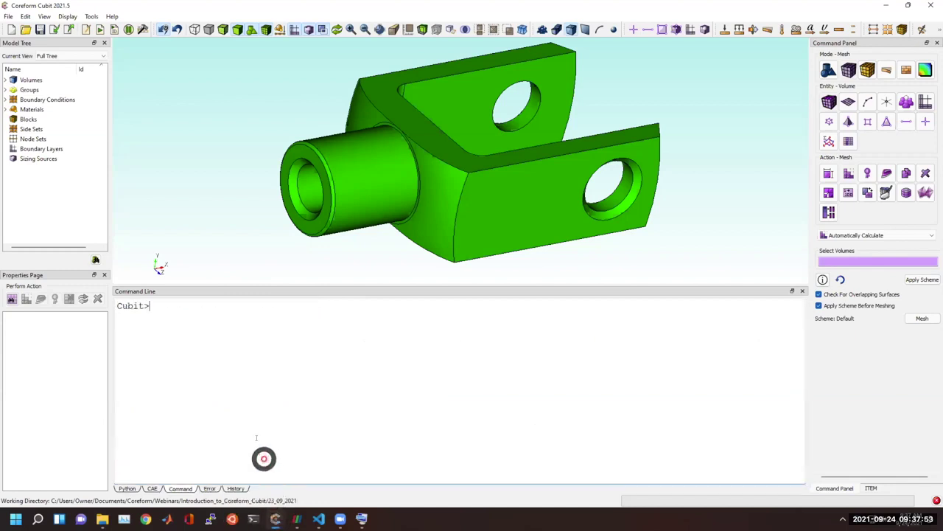
{"action": "type", "text": "set default element"}
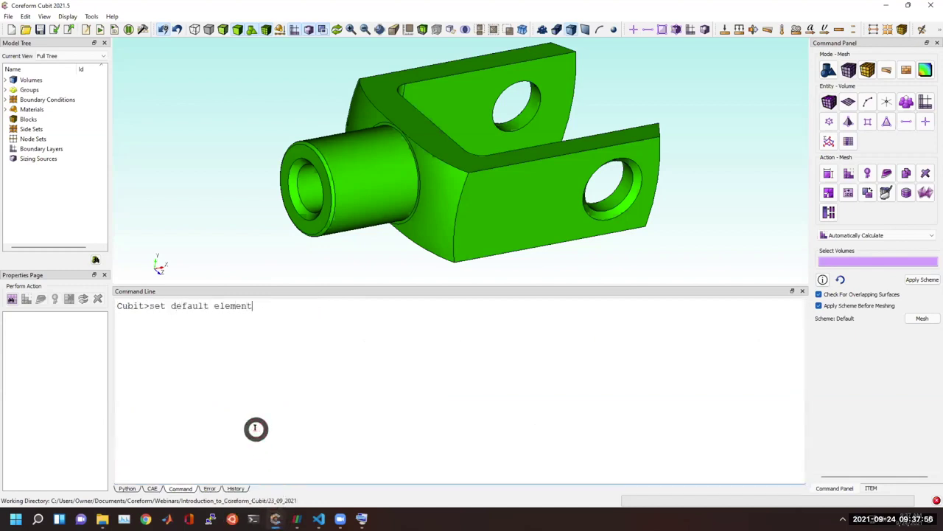
{"action": "key", "text": "Tab"}
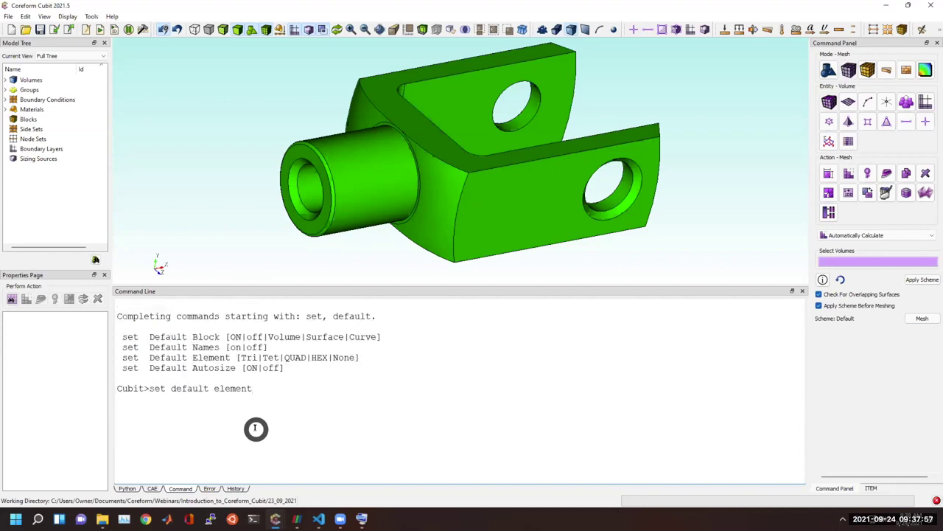
{"action": "left_click_drag", "start_coordinate": [242, 358], "coordinate": [329, 361]}
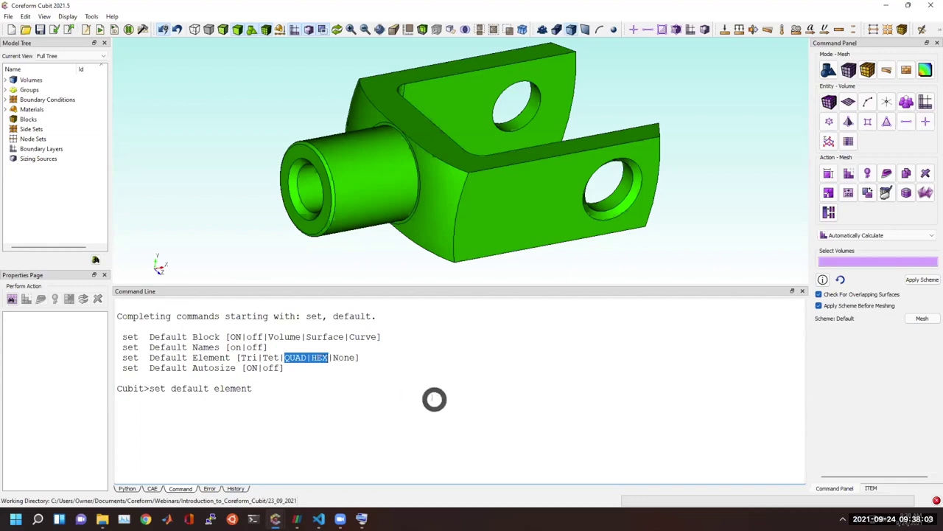
{"action": "left_click", "coordinate": [406, 403]}
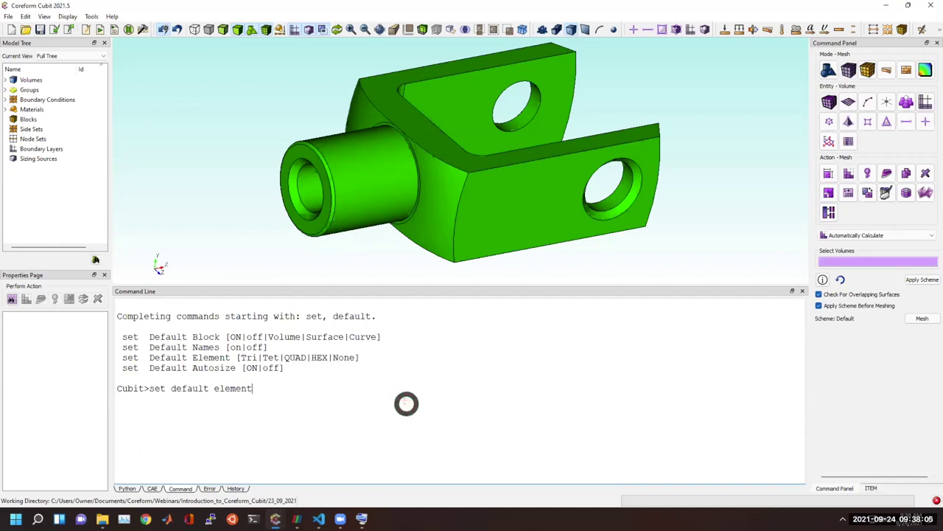
{"action": "type", "text": "tri"}
{"action": "key", "text": "Return"}
Step: Change the default element to tet and run 'mesh vol 1'
{"action": "key", "text": "Up"}
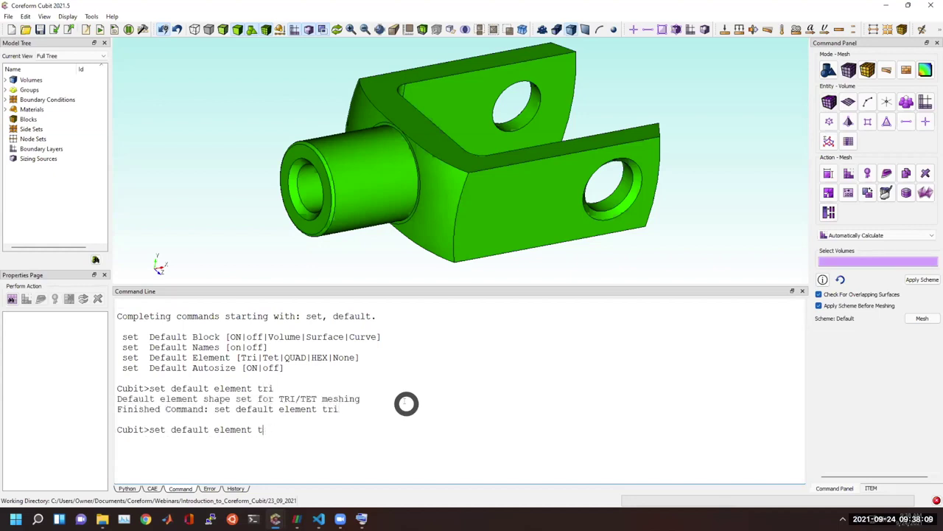
{"action": "type", "text": "et"}
{"action": "key", "text": "Return"}
{"action": "left_click", "coordinate": [406, 403]}
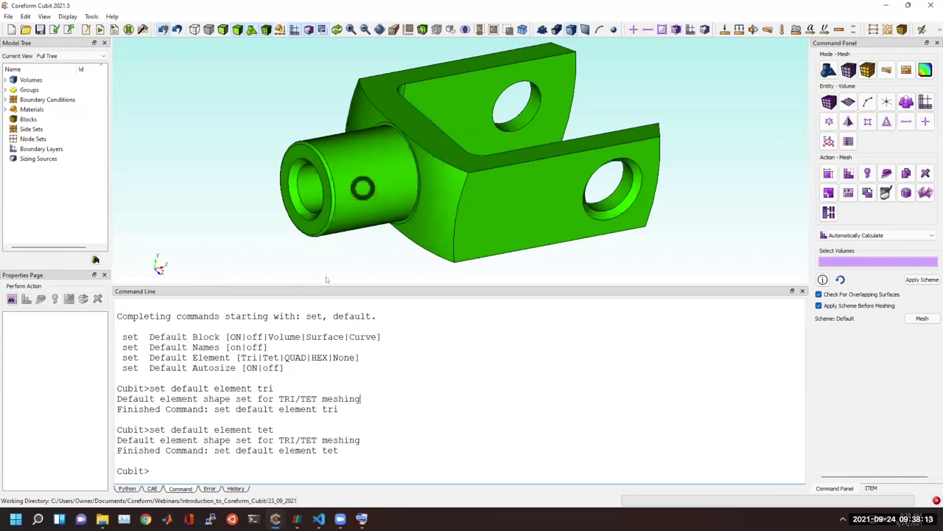
{"action": "left_click", "coordinate": [353, 462]}
{"action": "left_click", "coordinate": [355, 470]}
{"action": "type", "text": "mesh vol 1"}
{"action": "key", "text": "Return"}
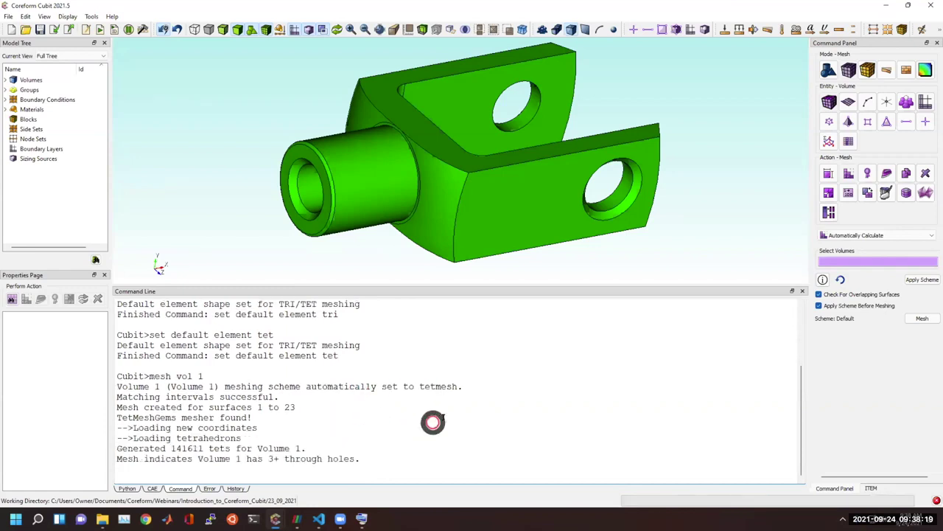
Step: Review the output: 141611 tets meshed in 2.97 seconds, and the Tri/Tet default element options
{"action": "left_click_drag", "start_coordinate": [458, 335], "coordinate": [176, 336]}
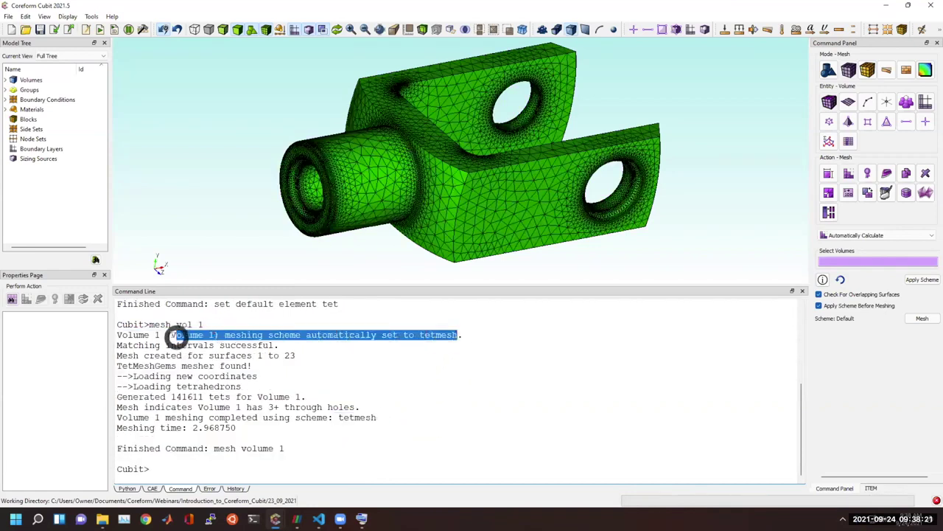
{"action": "left_click", "coordinate": [211, 257]}
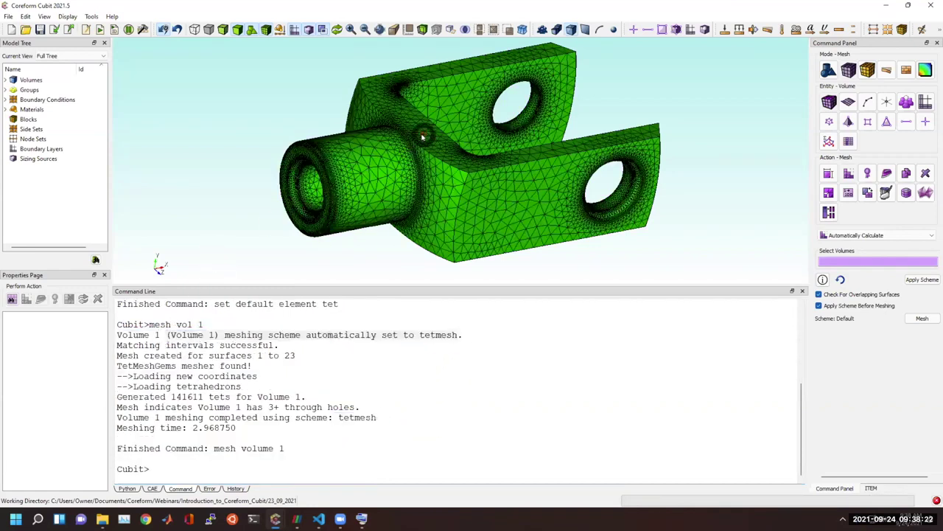
{"action": "left_click", "coordinate": [712, 119]}
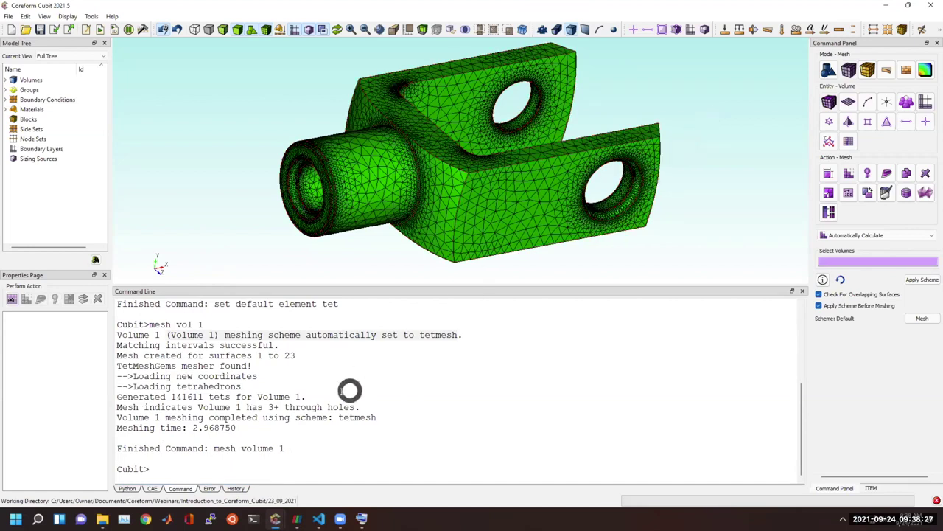
{"action": "scroll", "coordinate": [339, 394], "scroll_direction": "up", "scroll_amount": 1}
{"action": "scroll", "coordinate": [339, 394], "scroll_direction": "up", "scroll_amount": 2}
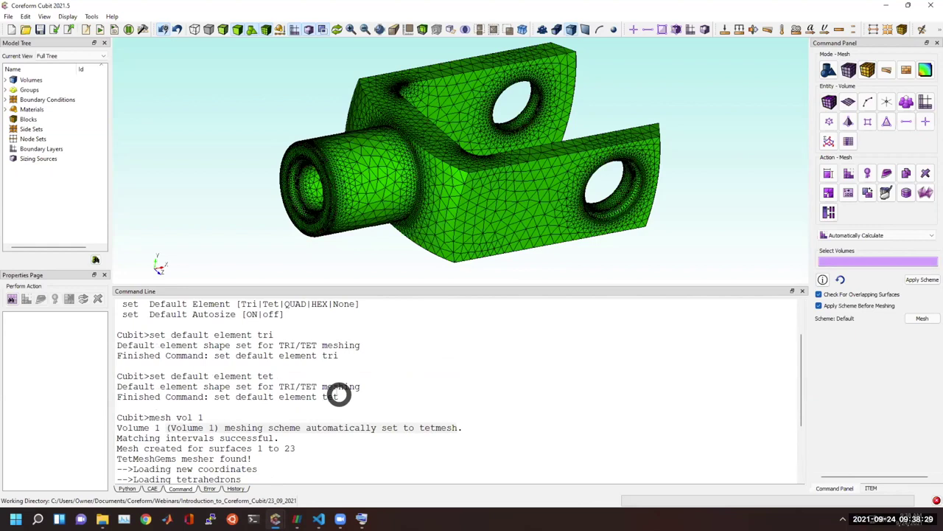
{"action": "scroll", "coordinate": [339, 395], "scroll_direction": "up", "scroll_amount": 2}
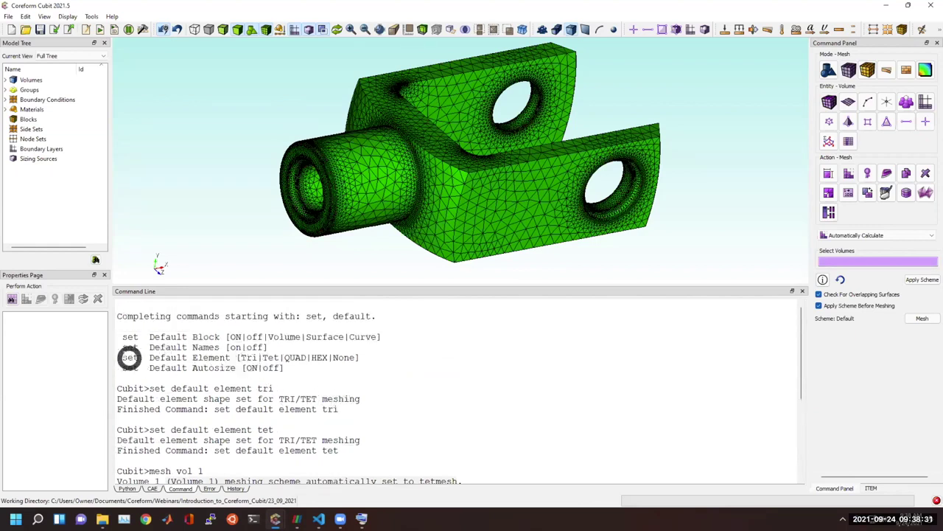
{"action": "left_click_drag", "start_coordinate": [124, 357], "coordinate": [280, 357]}
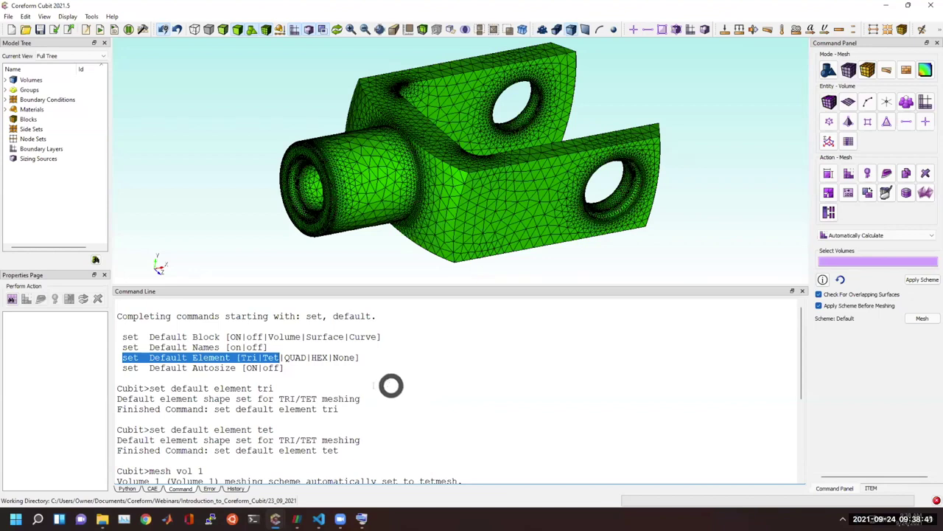
{"action": "mouse_move", "coordinate": [237, 358]}
{"action": "left_mouse_down"}
{"action": "mouse_move", "coordinate": [238, 366]}
{"action": "mouse_move", "coordinate": [240, 359]}
{"action": "left_mouse_up"}
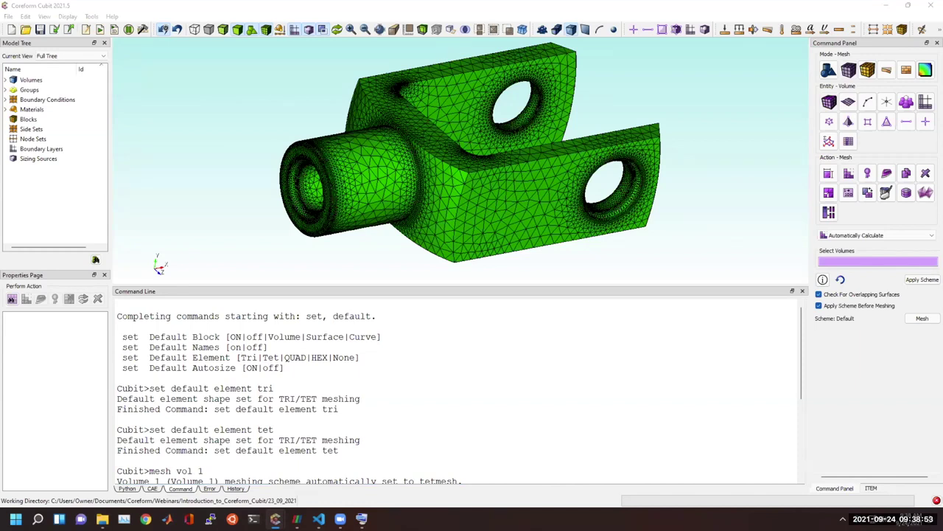
{"action": "left_click", "coordinate": [415, 448]}
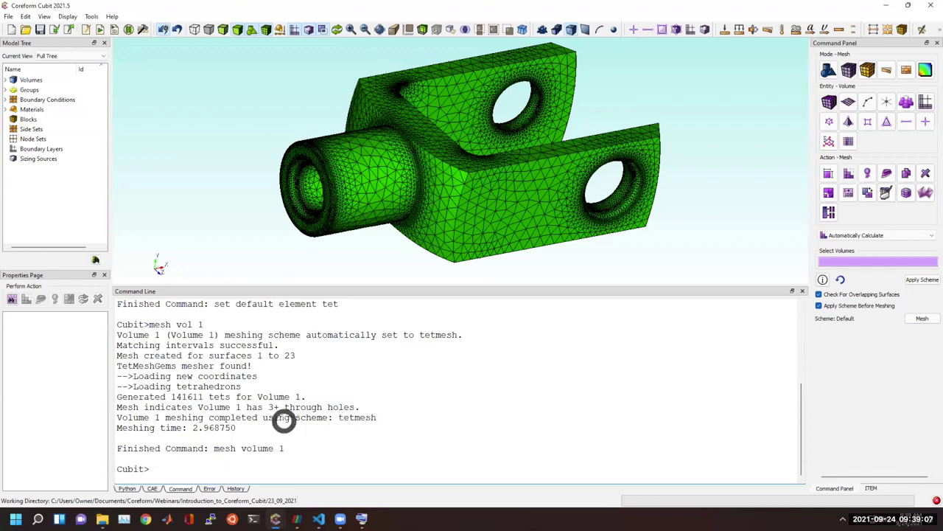
{"action": "scroll", "coordinate": [282, 404], "scroll_direction": "up", "scroll_amount": 5}
{"action": "scroll", "coordinate": [282, 404], "scroll_direction": "down", "scroll_amount": 5}
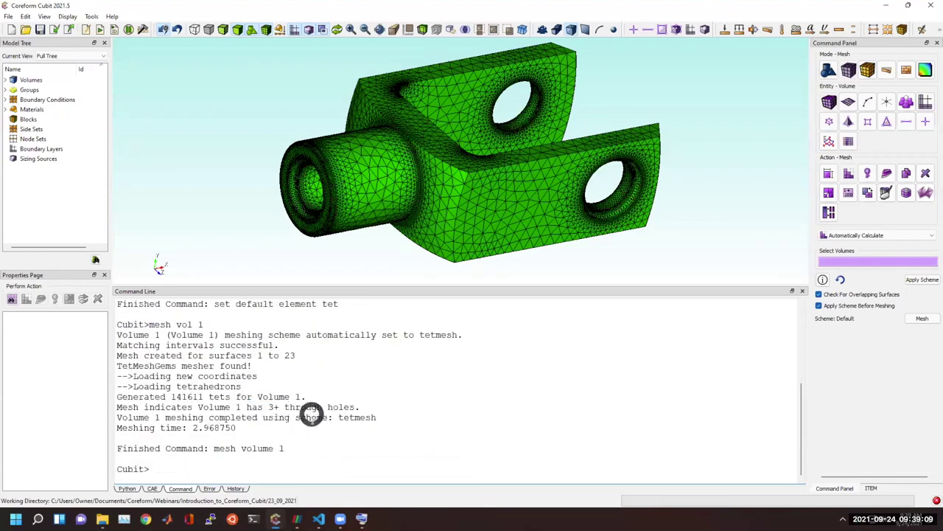
Step: Review the mesh vol 1 tet meshing output, summary and Finished Command lines in the log
{"action": "left_click_drag", "start_coordinate": [118, 324], "coordinate": [325, 448]}
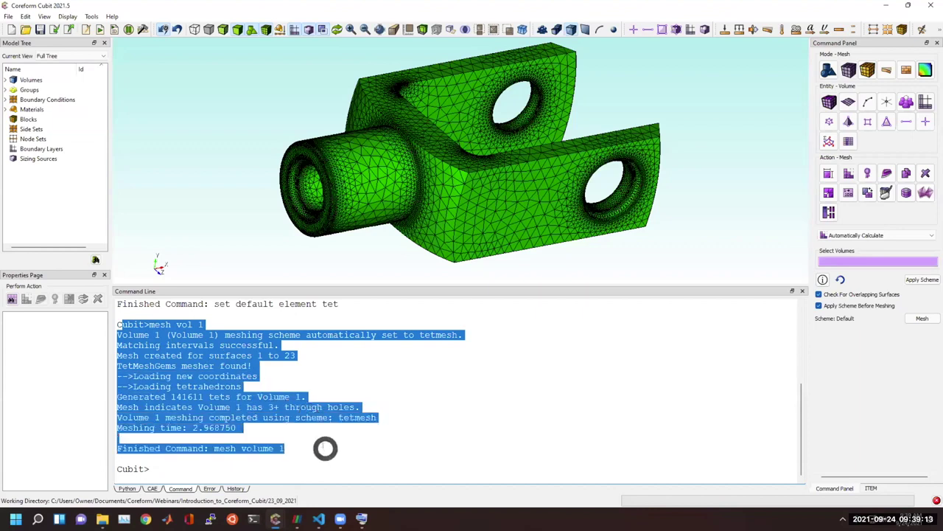
{"action": "left_click", "coordinate": [326, 448]}
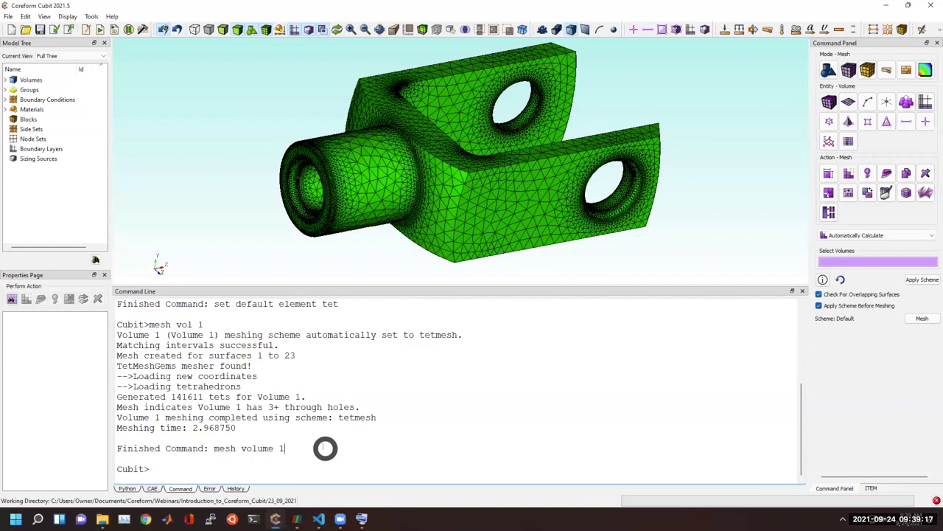
{"action": "left_click_drag", "start_coordinate": [318, 448], "coordinate": [118, 337]}
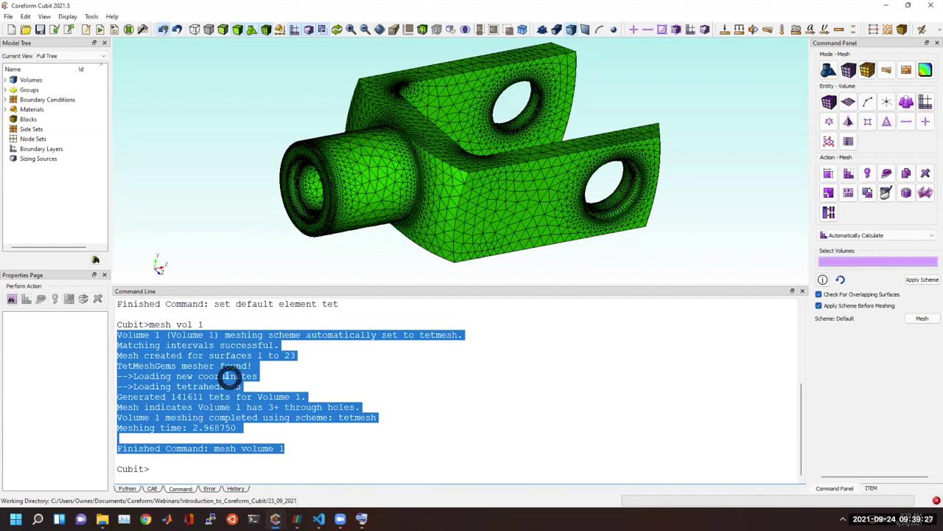
{"action": "left_click", "coordinate": [366, 413]}
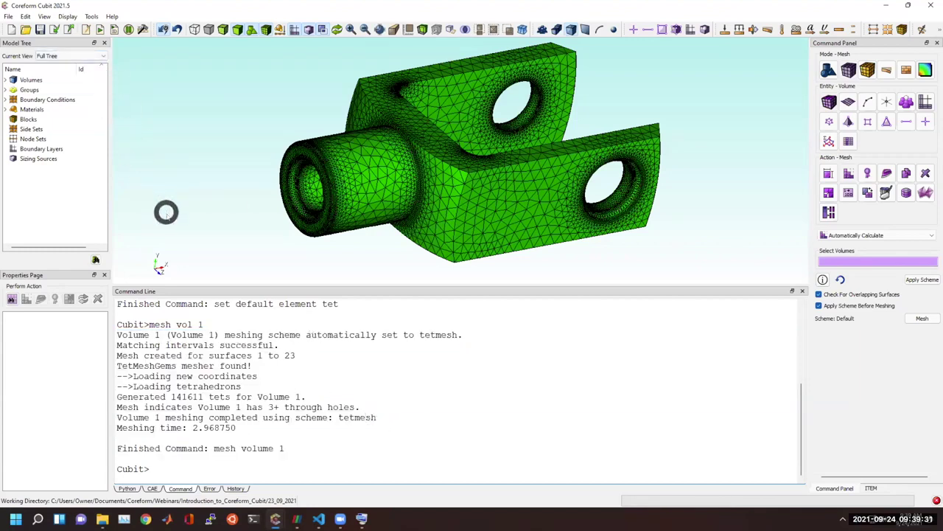
{"action": "left_click_drag", "start_coordinate": [287, 447], "coordinate": [109, 336]}
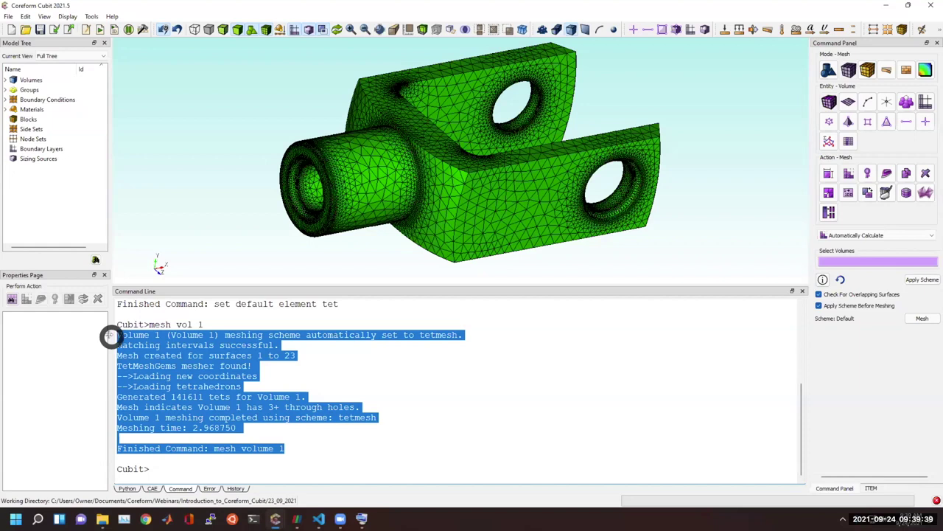
{"action": "left_click", "coordinate": [392, 420]}
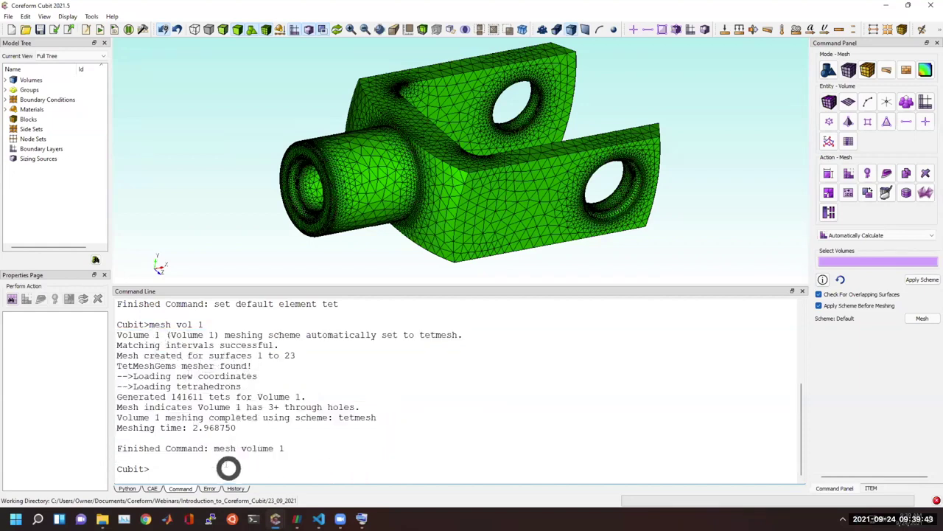
{"action": "left_click_drag", "start_coordinate": [283, 448], "coordinate": [106, 448]}
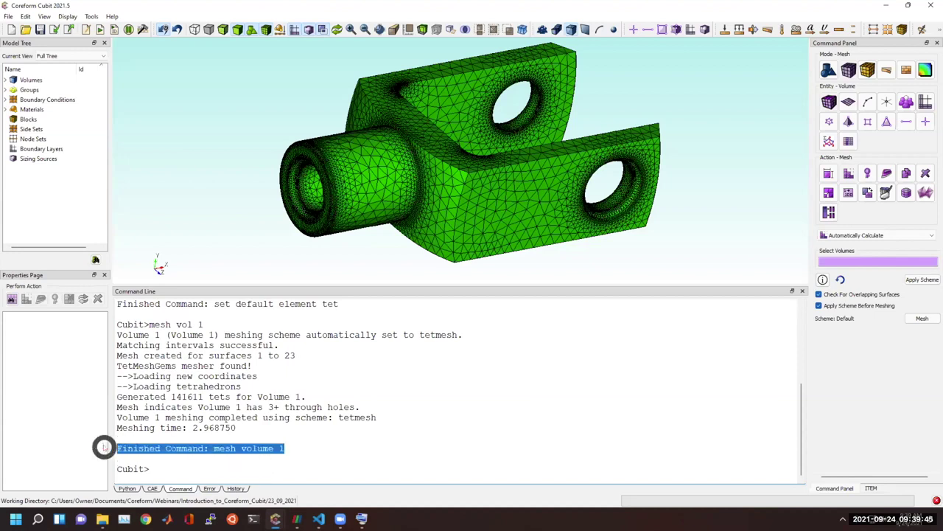
{"action": "left_click_drag", "start_coordinate": [151, 325], "coordinate": [226, 335]}
{"action": "left_click_drag", "start_coordinate": [283, 448], "coordinate": [108, 448]}
{"action": "left_click_drag", "start_coordinate": [241, 434], "coordinate": [118, 336]}
{"action": "left_click", "coordinate": [316, 457]}
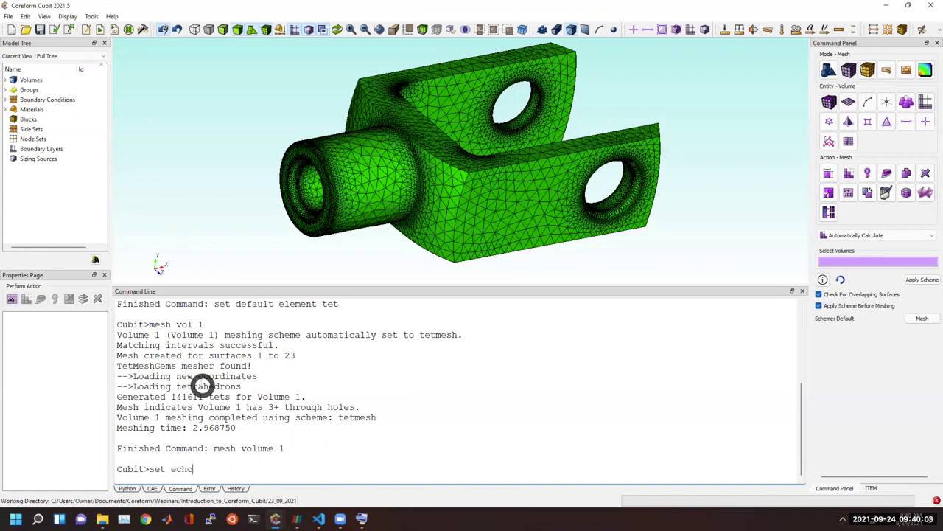
Step: Turn command echoing off with 'set echo off'
{"action": "key", "text": "BackSpace"}
{"action": "key", "text": "BackSpace"}
{"action": "key", "text": "BackSpace"}
{"action": "key", "text": "Tab"}
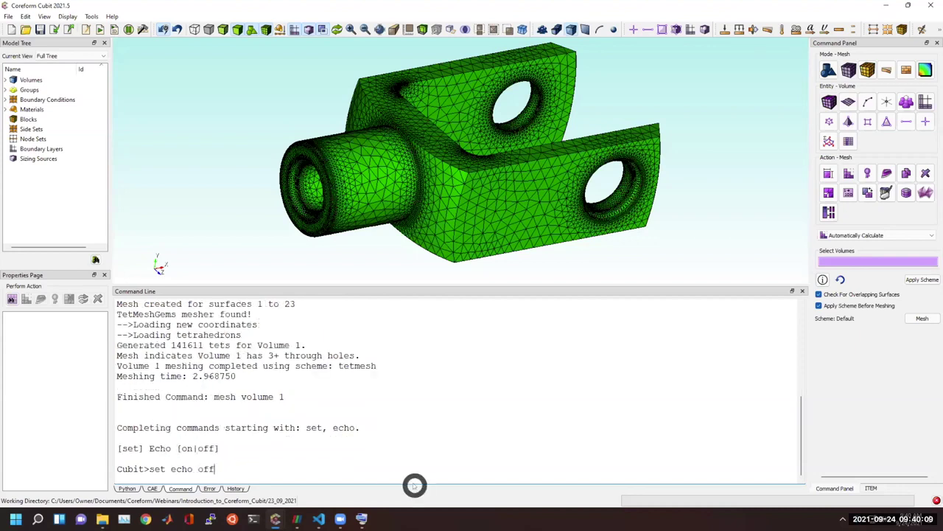
{"action": "type", "text": "off"}
{"action": "key", "text": "Return"}
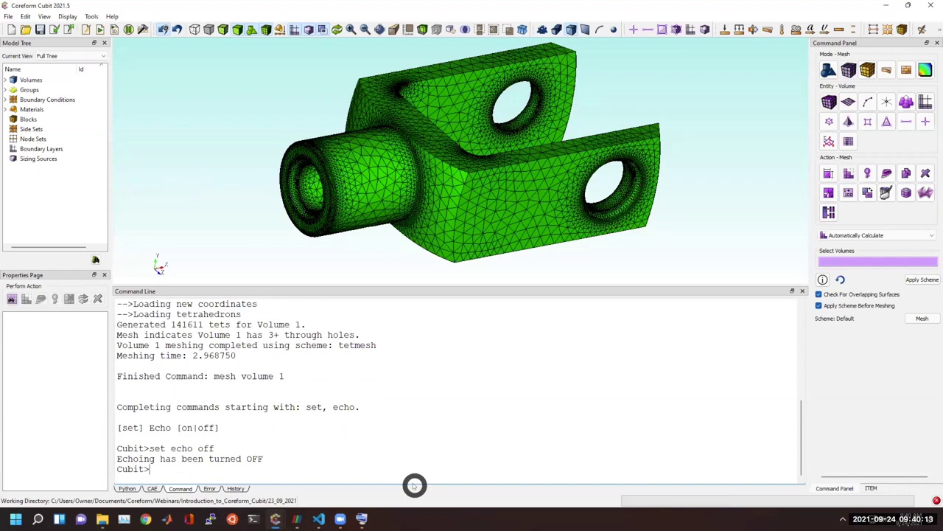
Step: Delete the existing mesh and regenerate the tet mesh with 'mesh vol 1'
{"action": "type", "text": "delete mesh"}
{"action": "key", "text": "Return"}
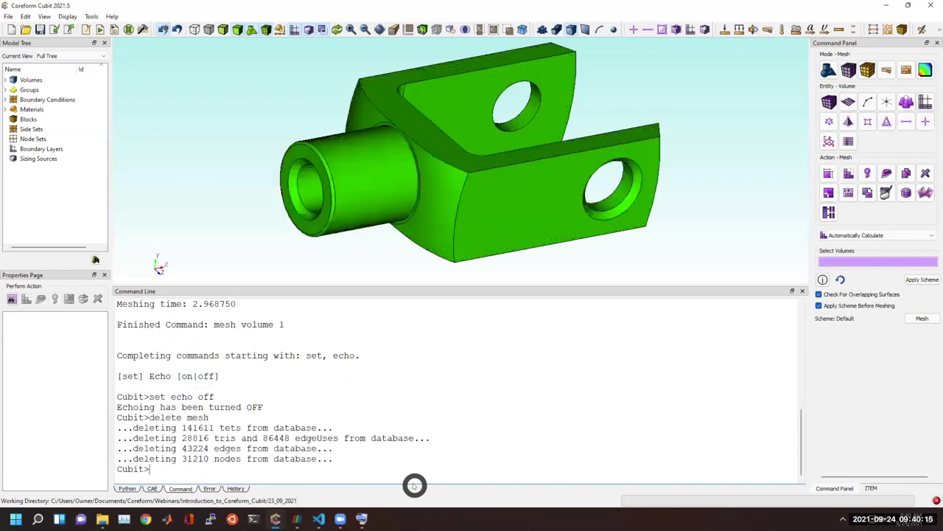
{"action": "left_click_drag", "start_coordinate": [338, 460], "coordinate": [274, 460]}
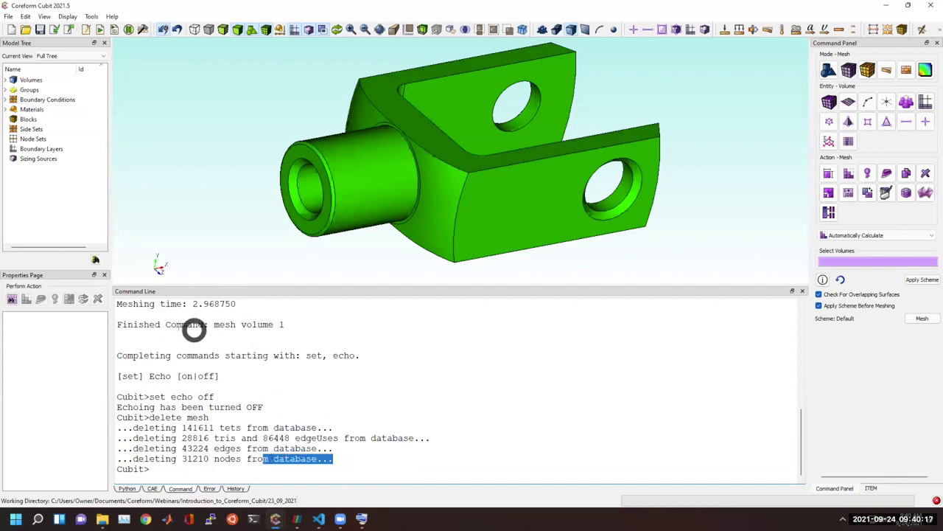
{"action": "left_click", "coordinate": [164, 328]}
{"action": "left_click_drag", "start_coordinate": [163, 328], "coordinate": [333, 322]}
{"action": "type", "text": "mesh vol 1"}
{"action": "key", "text": "Return"}
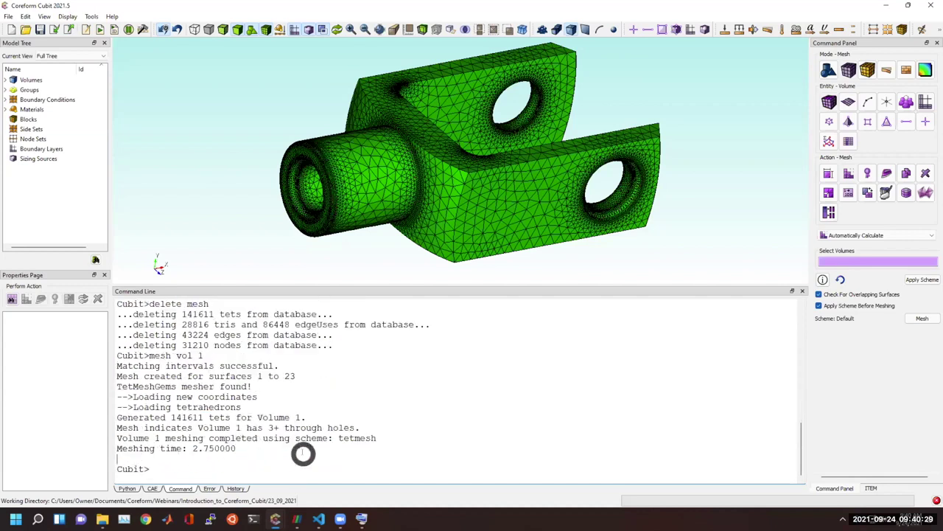
Step: Turn warnings off with 'set warning off' and bring the geometry folder window forward
{"action": "left_click", "coordinate": [280, 468]}
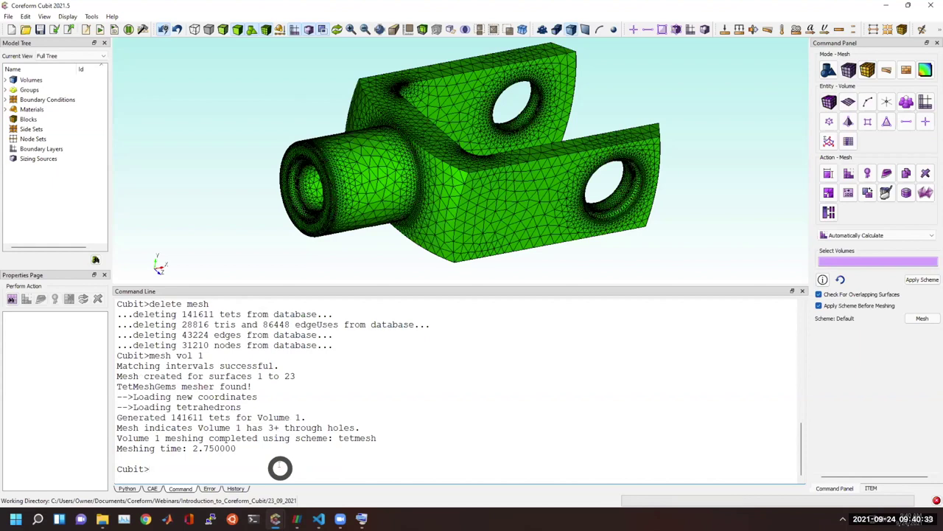
{"action": "type", "text": "set warning"}
{"action": "key", "text": "Tab"}
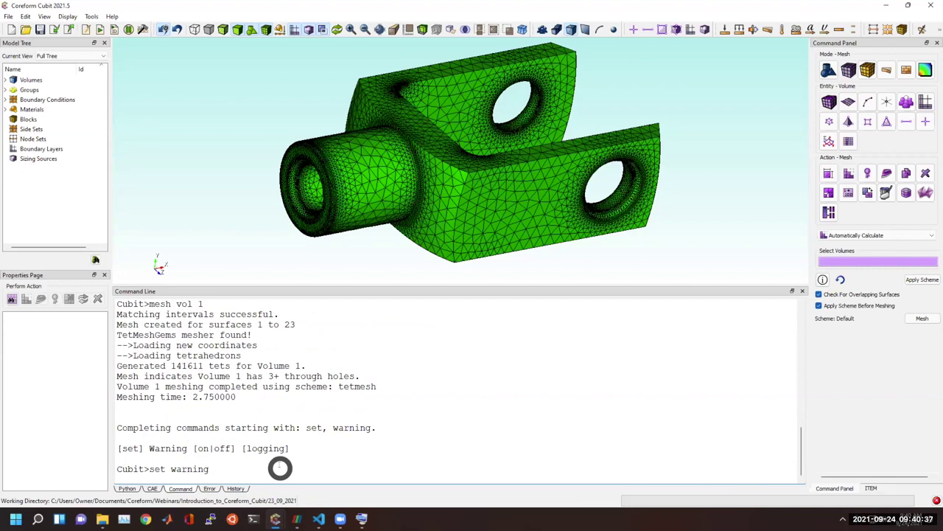
{"action": "key", "text": "Return"}
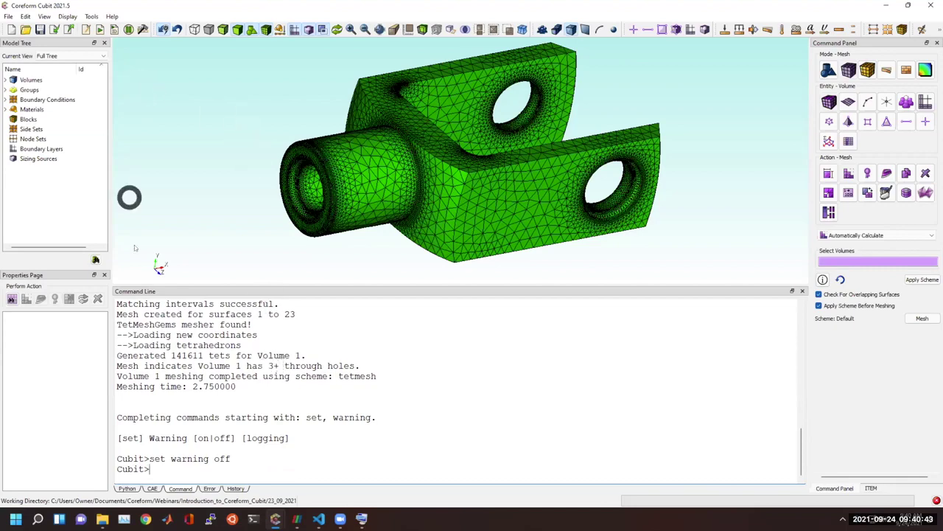
{"action": "mouse_move", "coordinate": [103, 516]}
{"action": "left_click", "coordinate": [46, 467]}
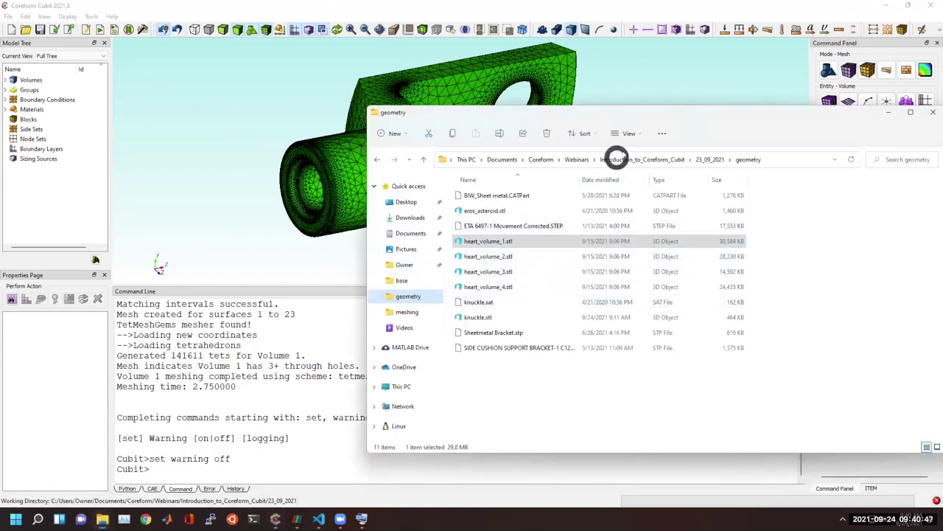
Step: Go to the 23_09_2021 folder and open history01.jou
{"action": "left_click", "coordinate": [709, 159]}
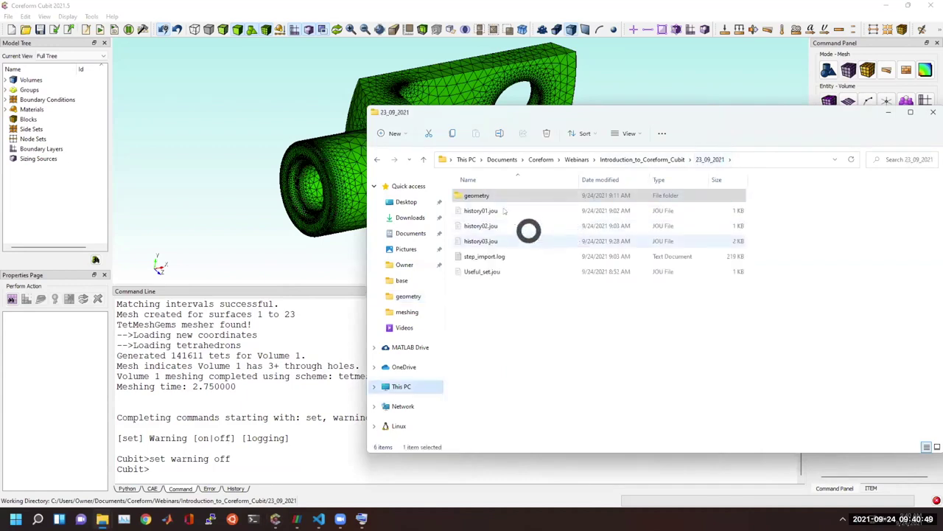
{"action": "left_click", "coordinate": [501, 241]}
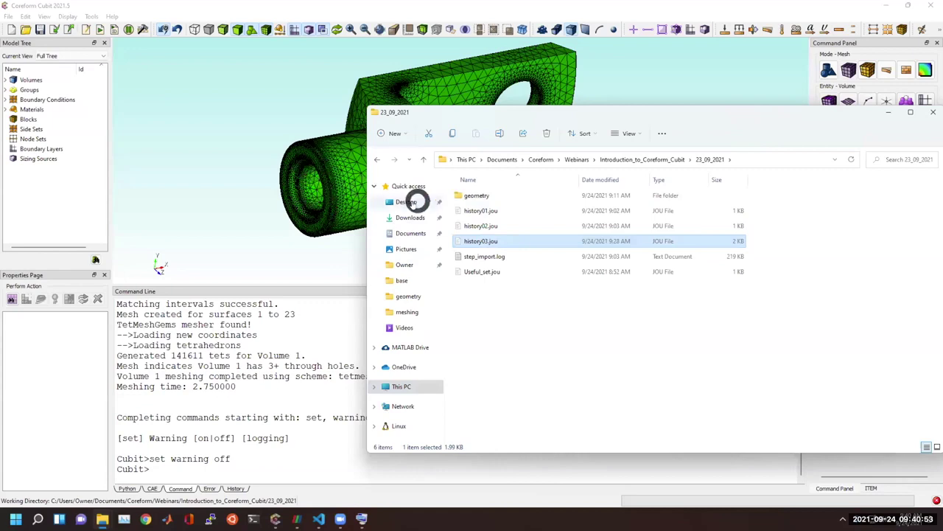
{"action": "left_click", "coordinate": [491, 210]}
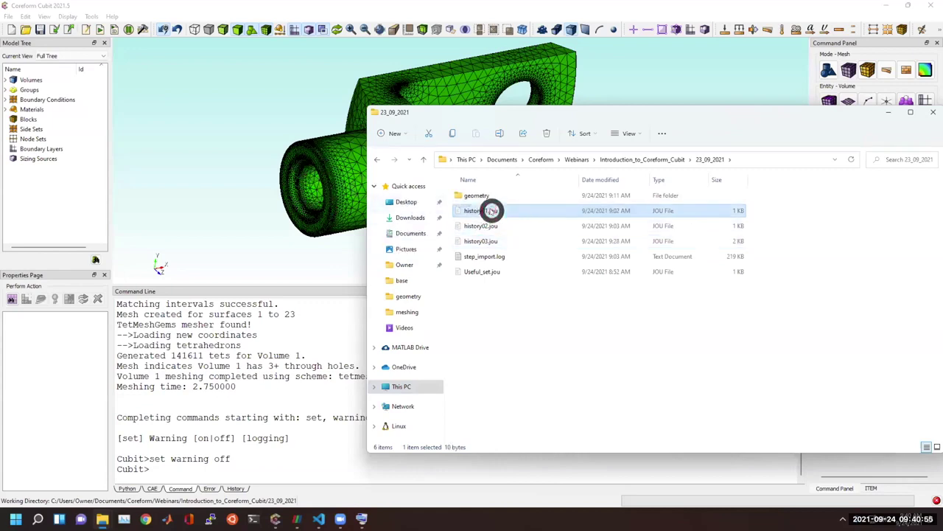
{"action": "double_click", "coordinate": [490, 211]}
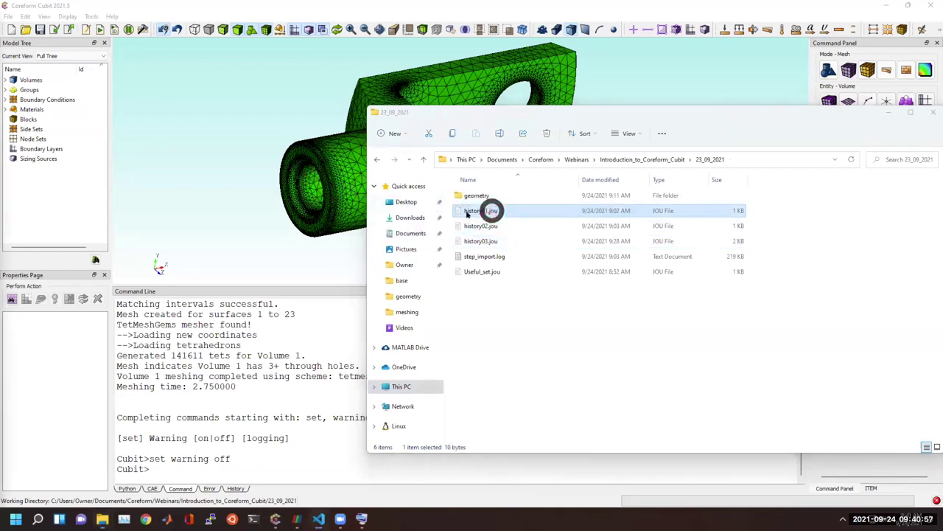
Step: Open history03.jou from its context menu, then close the folder window
{"action": "left_click", "coordinate": [507, 241]}
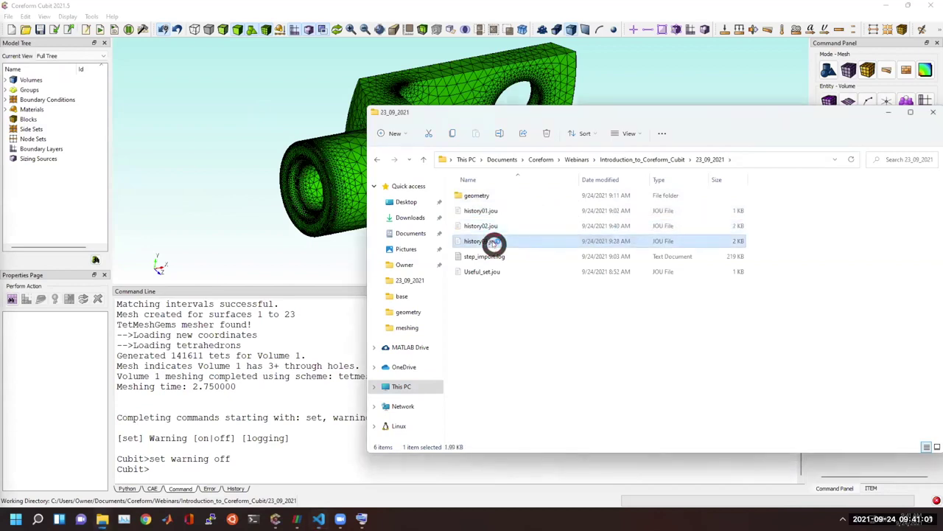
{"action": "left_click", "coordinate": [490, 241]}
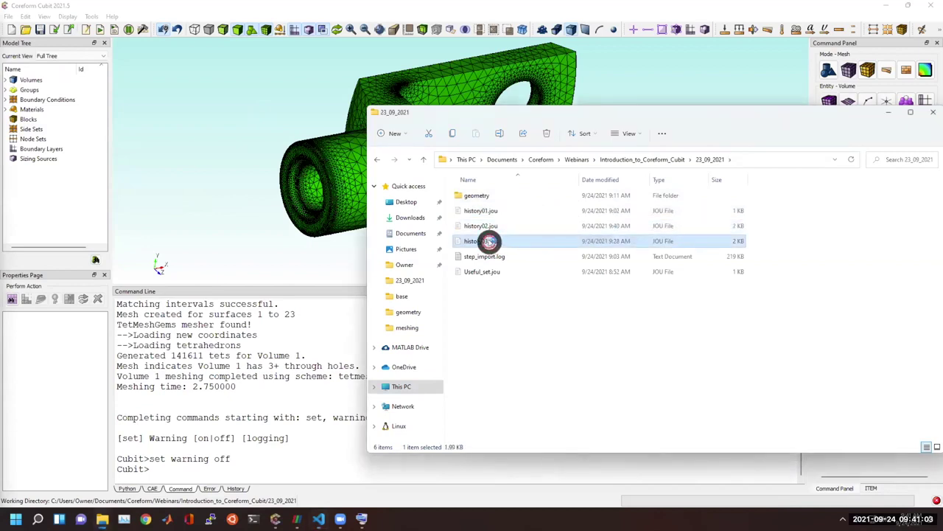
{"action": "left_click", "coordinate": [529, 240]}
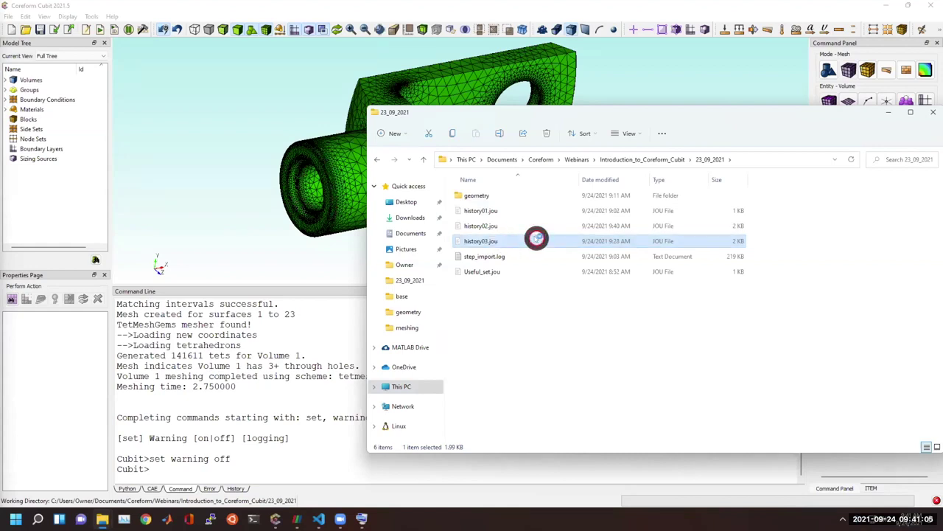
{"action": "right_click", "coordinate": [471, 241]}
{"action": "left_click", "coordinate": [501, 276]}
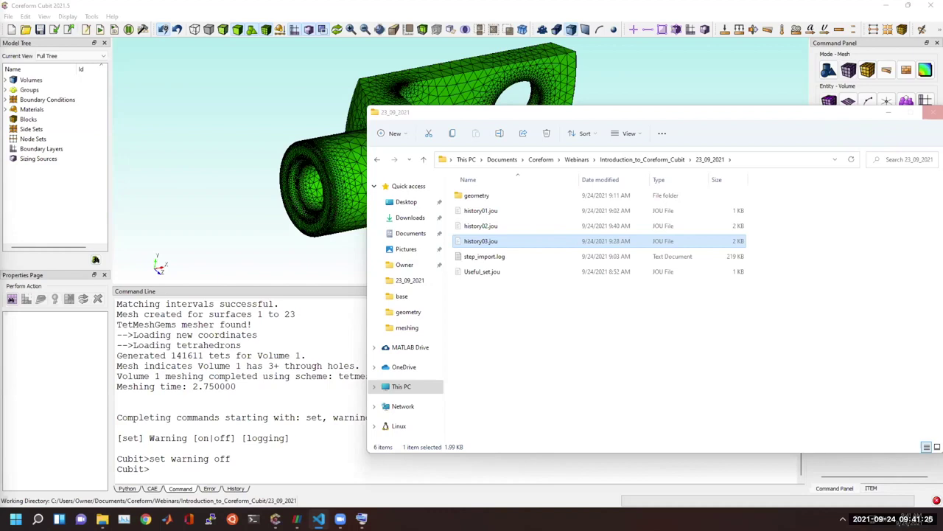
{"action": "left_click", "coordinate": [933, 112]}
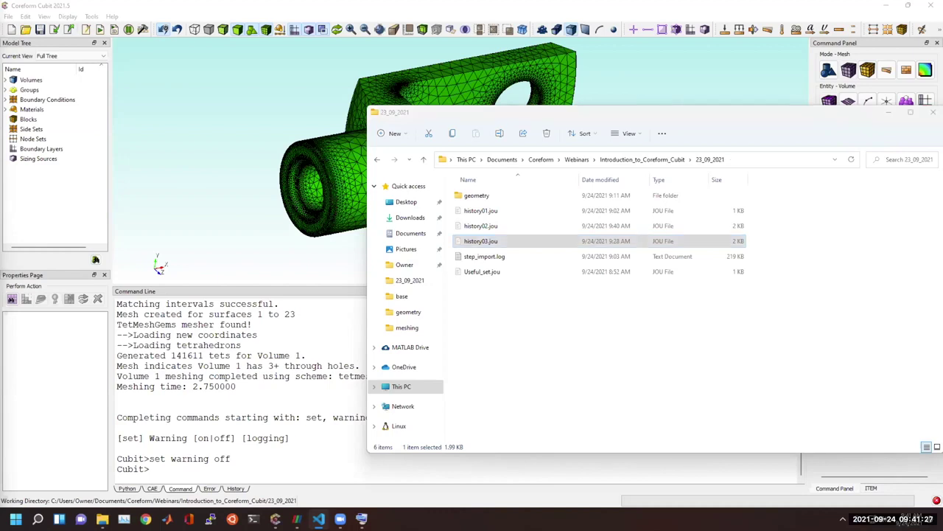
{"action": "left_click", "coordinate": [509, 114]}
{"action": "key", "text": "alt+Tab"}
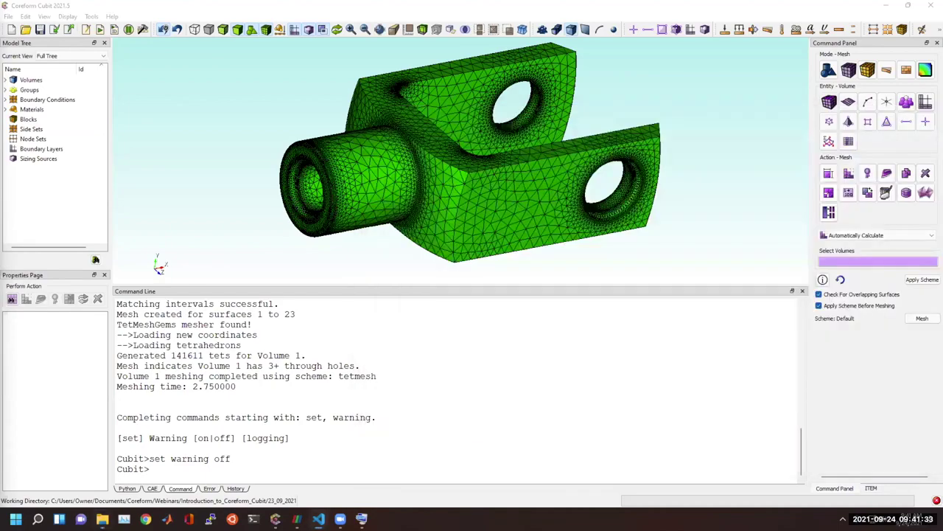
Step: Scroll through history03.jou in Visual Studio Code
{"action": "key", "text": "alt+Tab"}
{"action": "scroll", "coordinate": [745, 236], "scroll_direction": "down", "scroll_amount": 7}
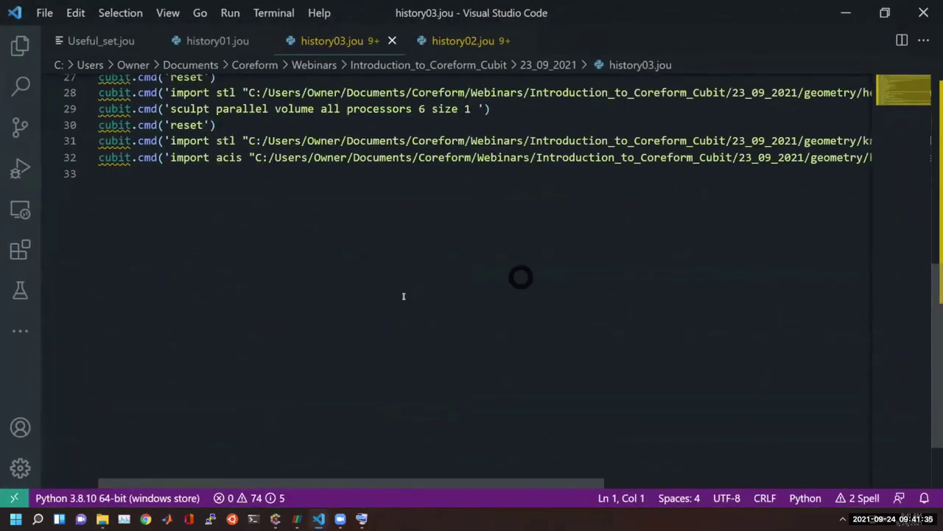
{"action": "scroll", "coordinate": [305, 356], "scroll_direction": "up", "scroll_amount": 7}
{"action": "scroll", "coordinate": [305, 356], "scroll_direction": "up", "scroll_amount": 2}
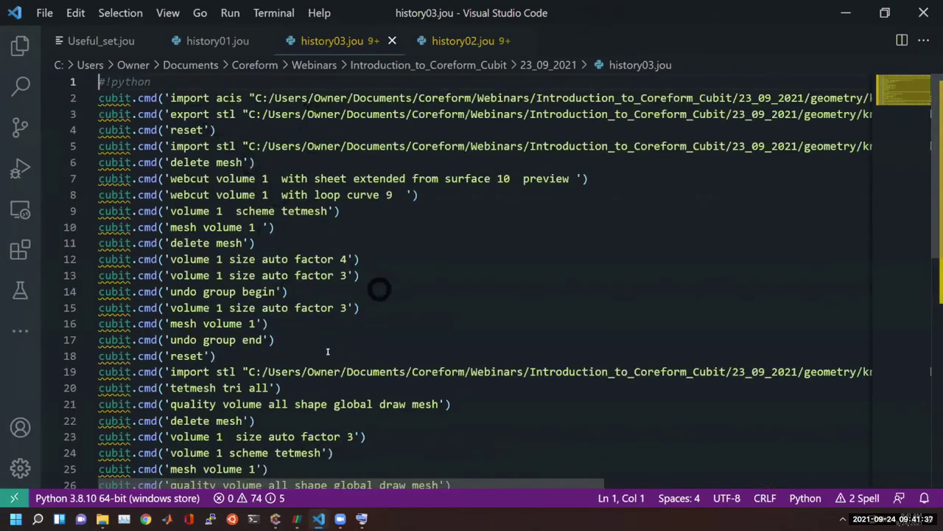
{"action": "scroll", "coordinate": [249, 327], "scroll_direction": "down", "scroll_amount": 4}
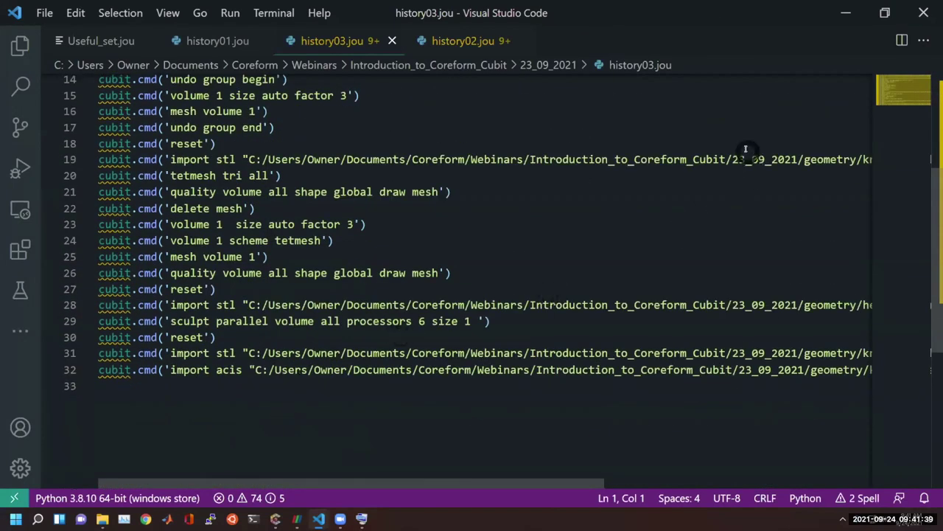
Step: Read the end of history02.jou, then minimize the editor
{"action": "left_click", "coordinate": [438, 41]}
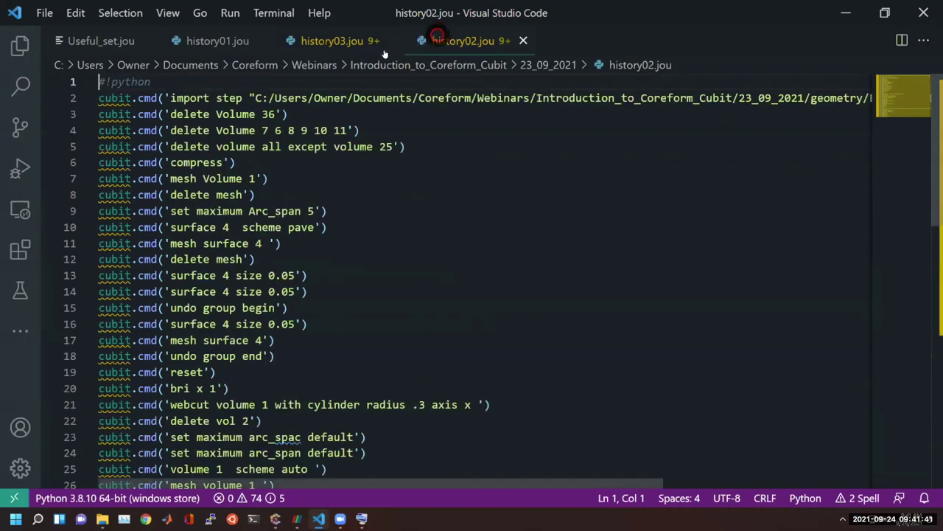
{"action": "scroll", "coordinate": [282, 303], "scroll_direction": "down", "scroll_amount": 8}
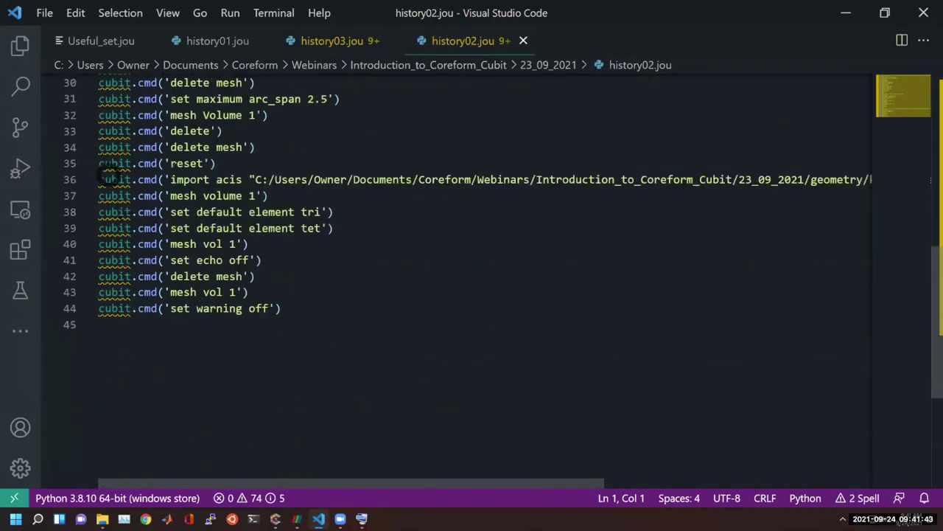
{"action": "scroll", "coordinate": [381, 261], "scroll_direction": "up", "scroll_amount": 3}
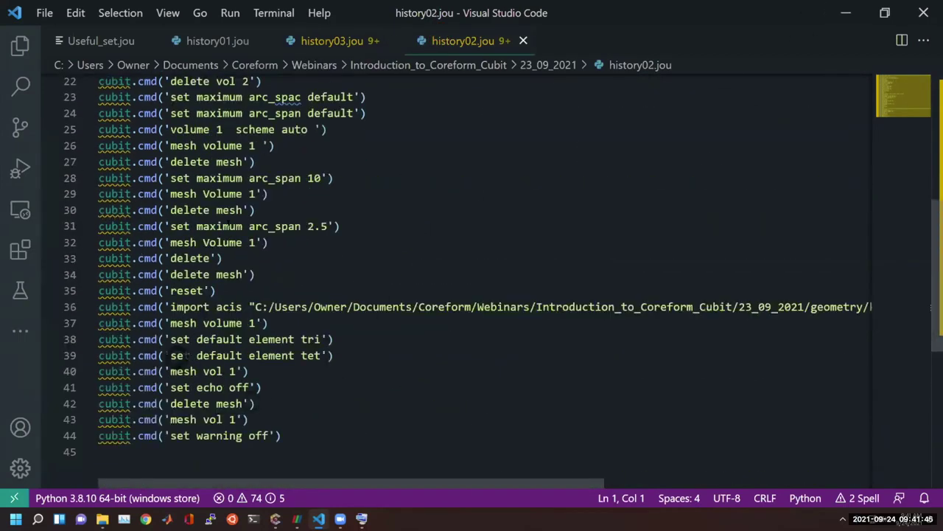
{"action": "left_click", "coordinate": [846, 13]}
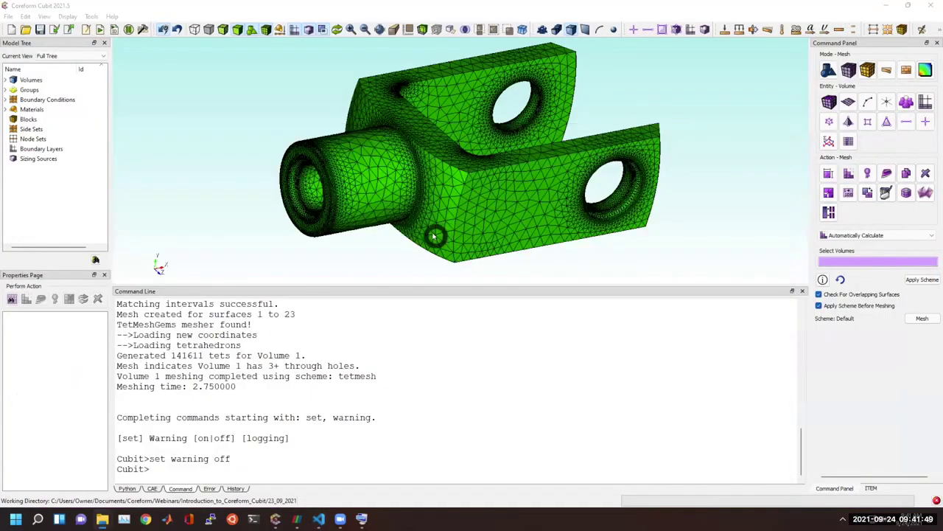
Step: Turn command journalling off with 'set journal off'
{"action": "left_click", "coordinate": [251, 474]}
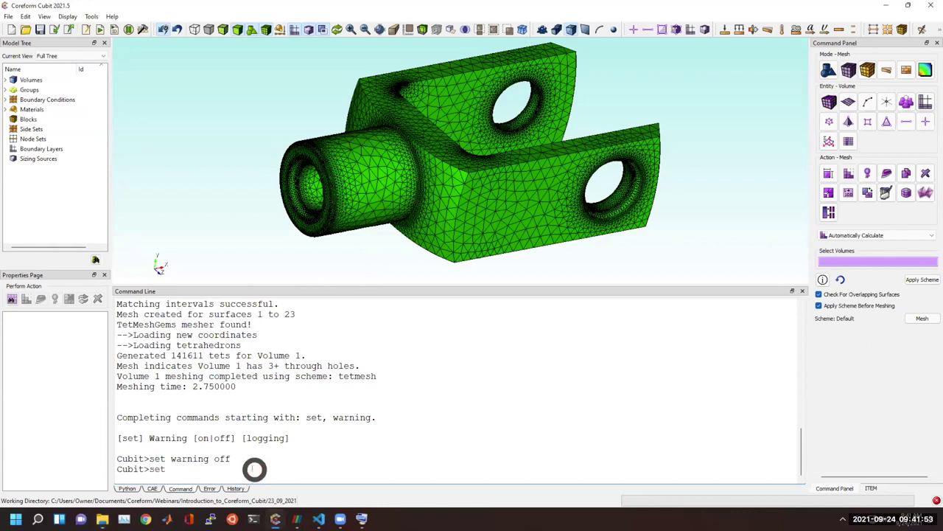
{"action": "type", "text": "set journal"}
{"action": "key", "text": "Tab"}
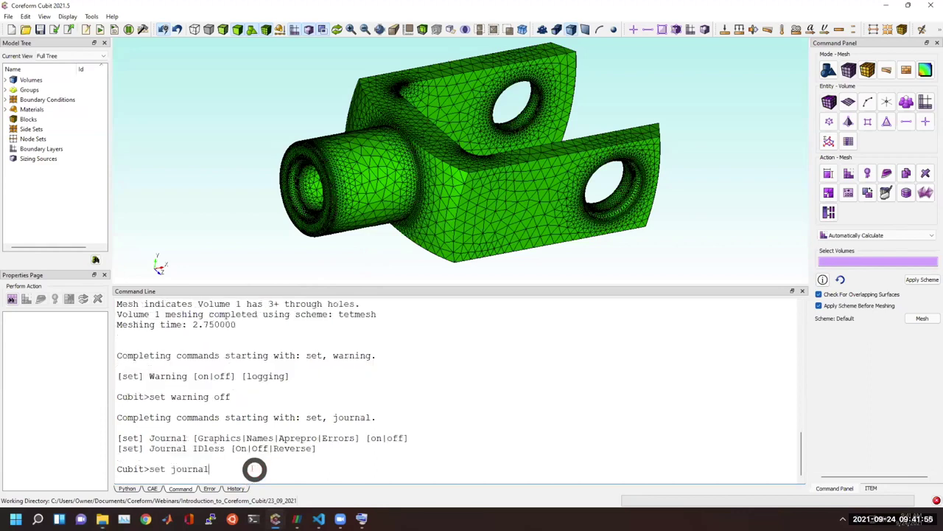
{"action": "double_click", "coordinate": [396, 438]}
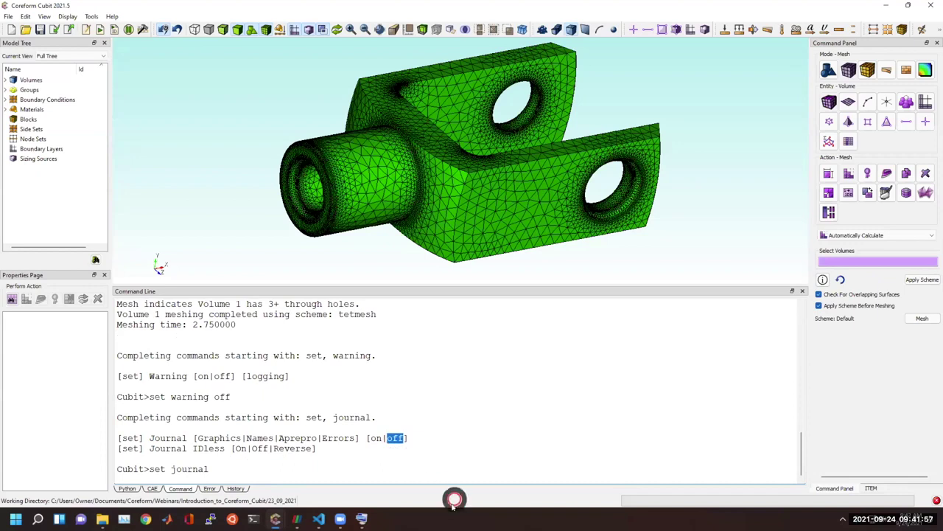
{"action": "left_click", "coordinate": [458, 468]}
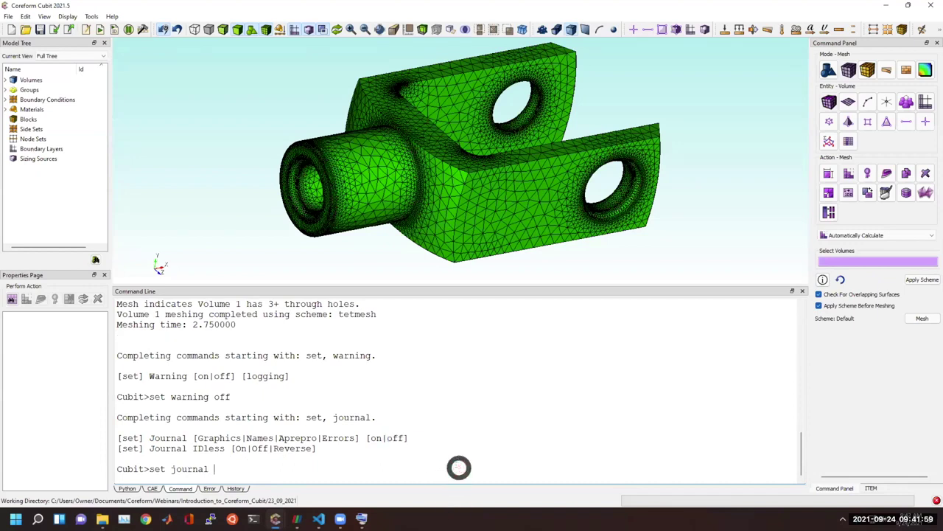
{"action": "type", "text": "off"}
{"action": "key", "text": "Return"}
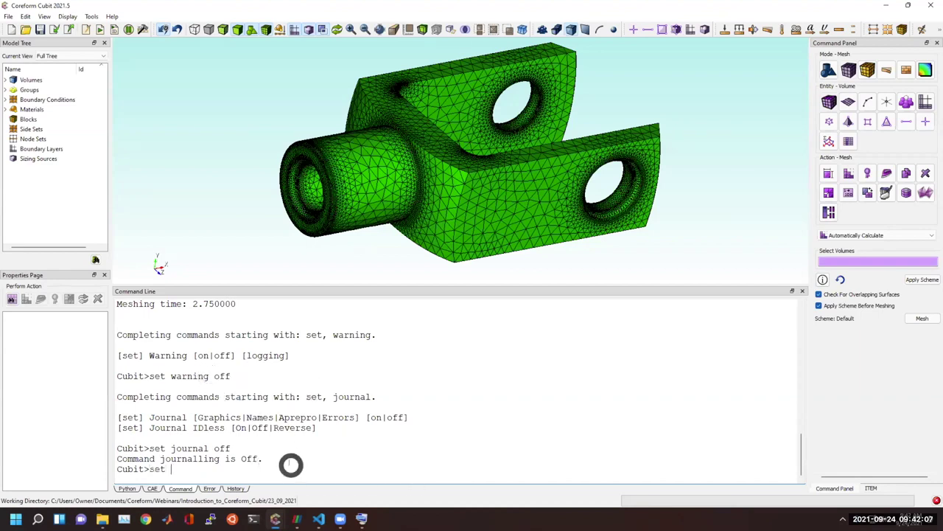
Step: Turn informational messages off with 'set info off'
{"action": "type", "text": "set info"}
{"action": "key", "text": "Tab"}
{"action": "type", "text": "off"}
{"action": "key", "text": "Return"}
{"action": "key", "text": "Return"}
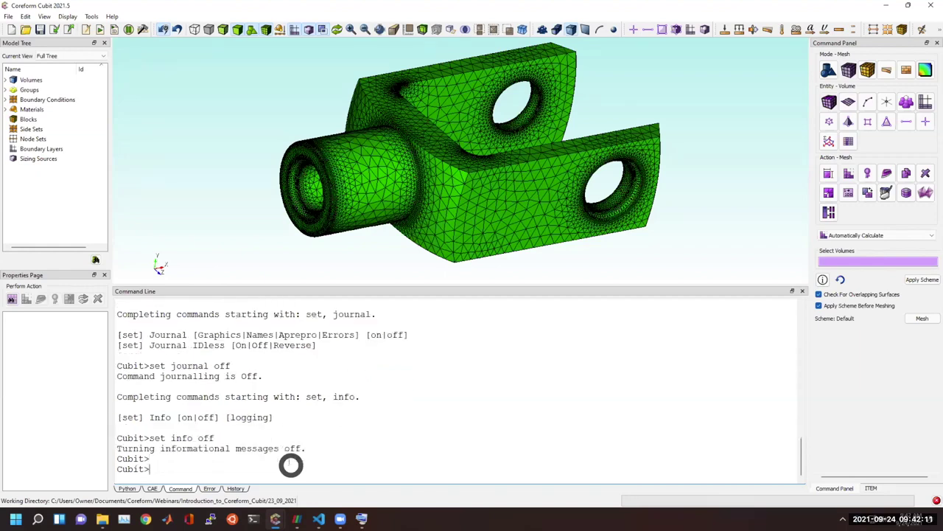
Step: Run 'delete mesh' and 'mesh vol 1' to re-tetmesh the knuckle
{"action": "key", "text": "Return"}
{"action": "type", "text": "delete mesh"}
{"action": "key", "text": "Return"}
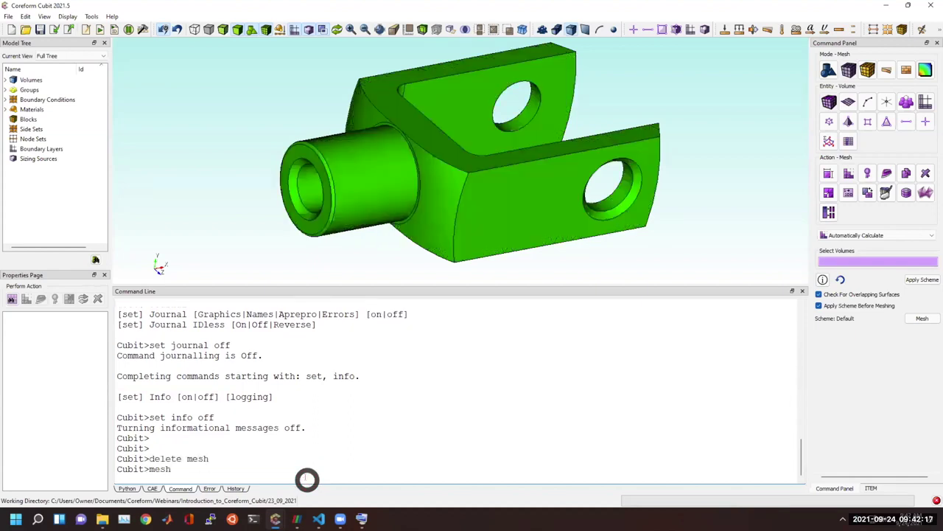
{"action": "type", "text": "mesh vol 1"}
{"action": "key", "text": "Return"}
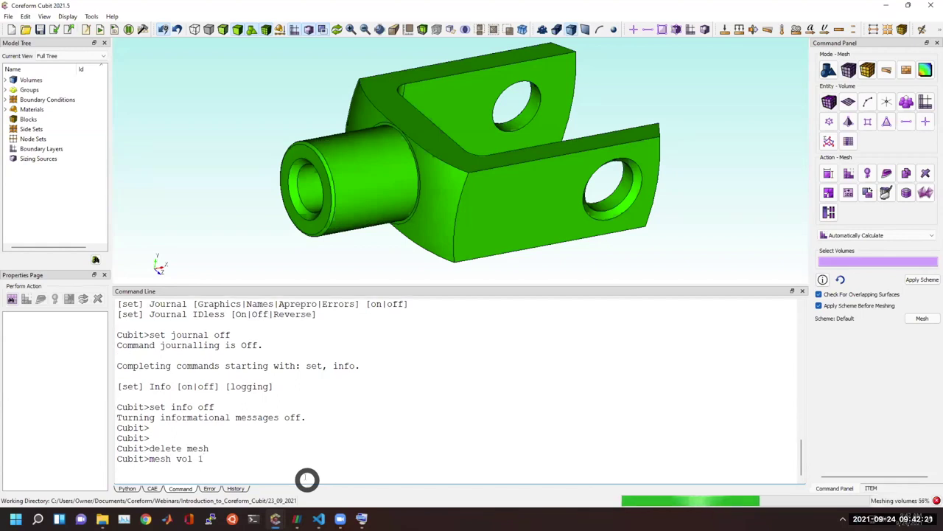
{"action": "left_click_drag", "start_coordinate": [217, 467], "coordinate": [146, 459]}
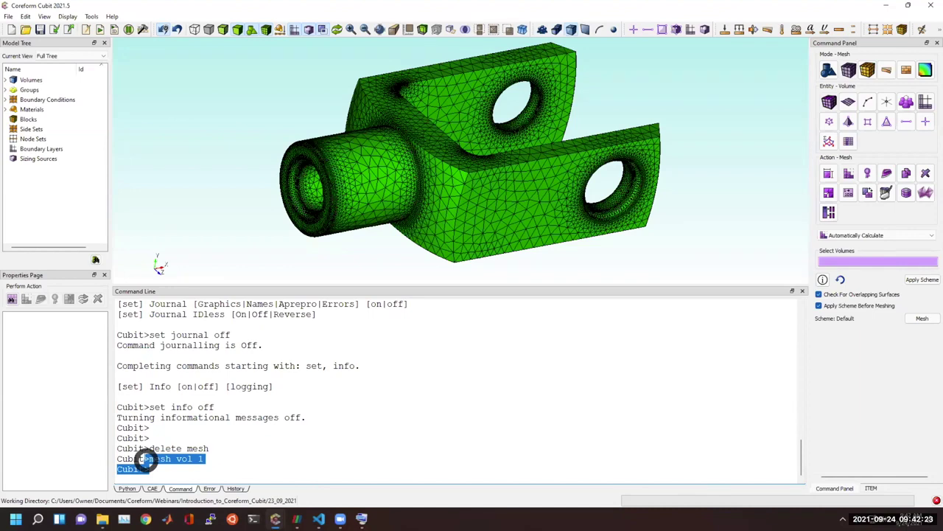
{"action": "left_click", "coordinate": [255, 455]}
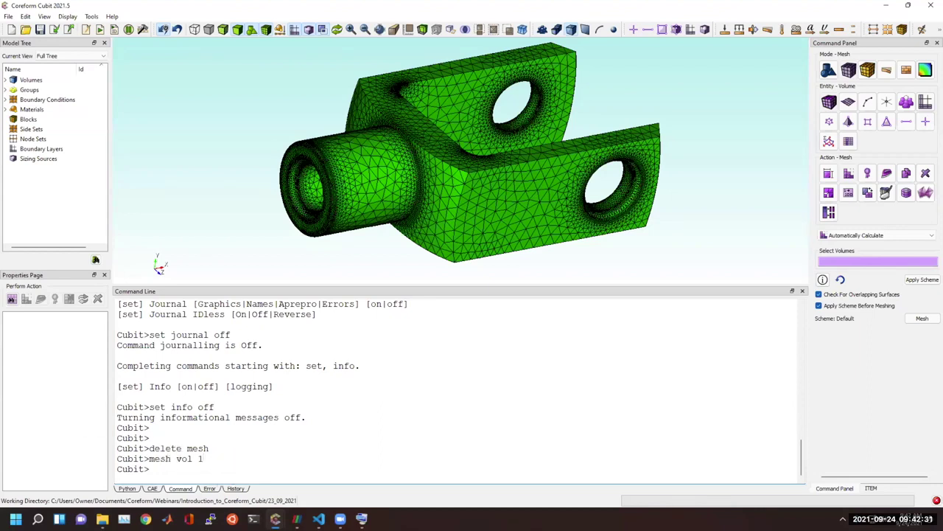
Step: Add 'set journal off' below 'set info off' in Useful_set.jou and select the four logging lines
{"action": "key", "text": "alt+Tab"}
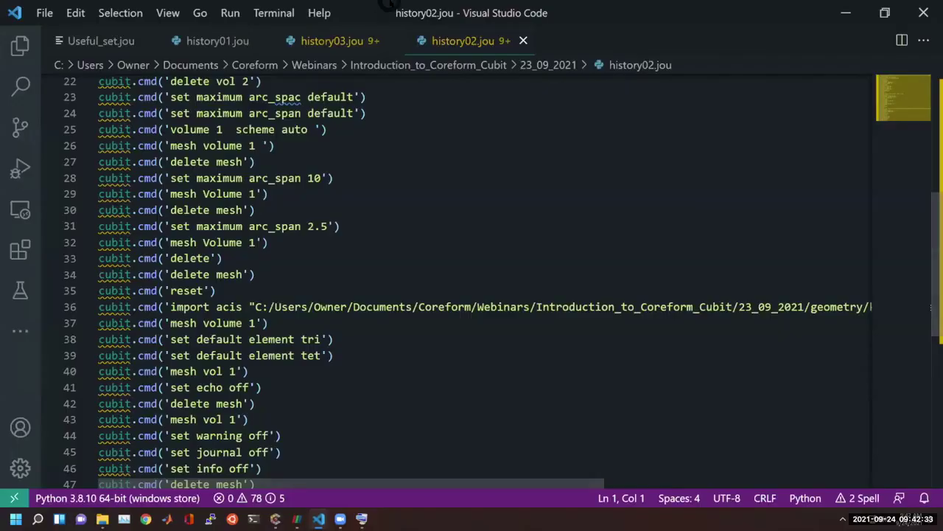
{"action": "left_click", "coordinate": [96, 41]}
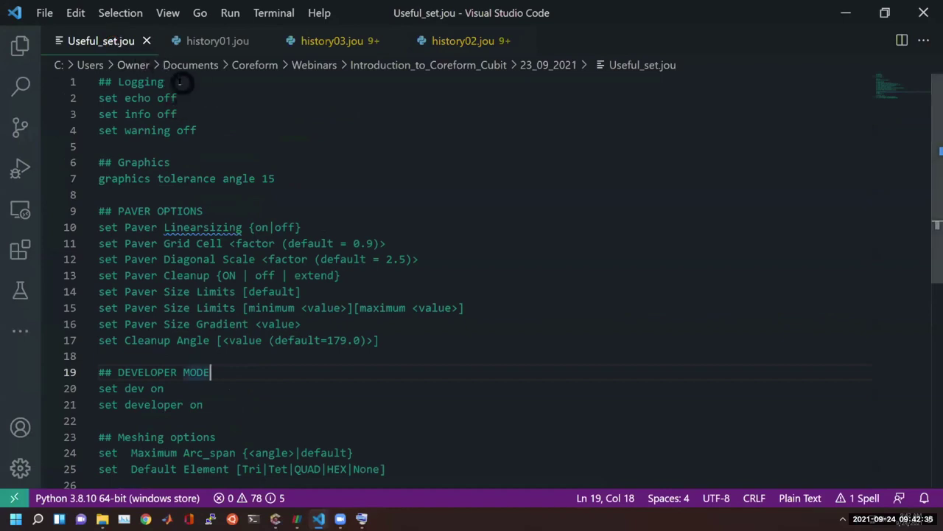
{"action": "left_click", "coordinate": [228, 115]}
{"action": "key", "text": "Return"}
{"action": "type", "text": "set journl"}
{"action": "key", "text": "BackSpace"}
{"action": "key", "text": "BackSpace"}
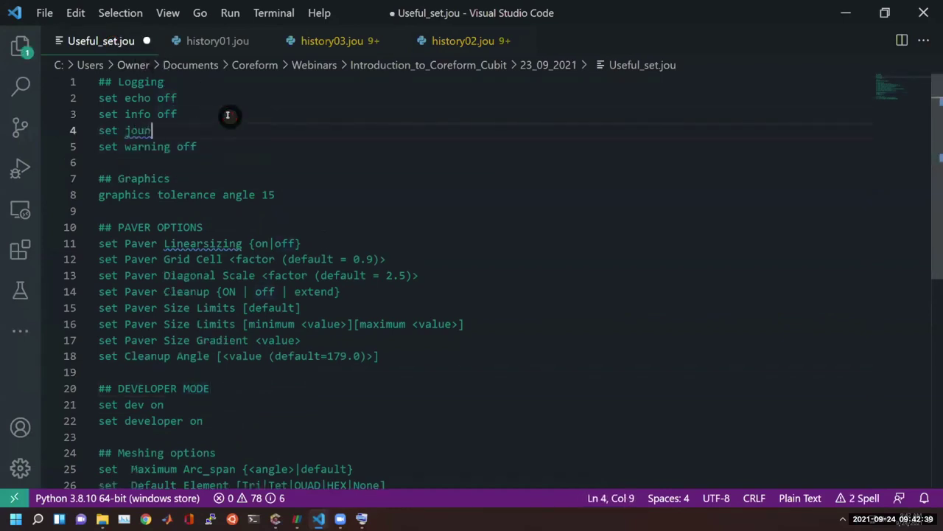
{"action": "type", "text": "nal off"}
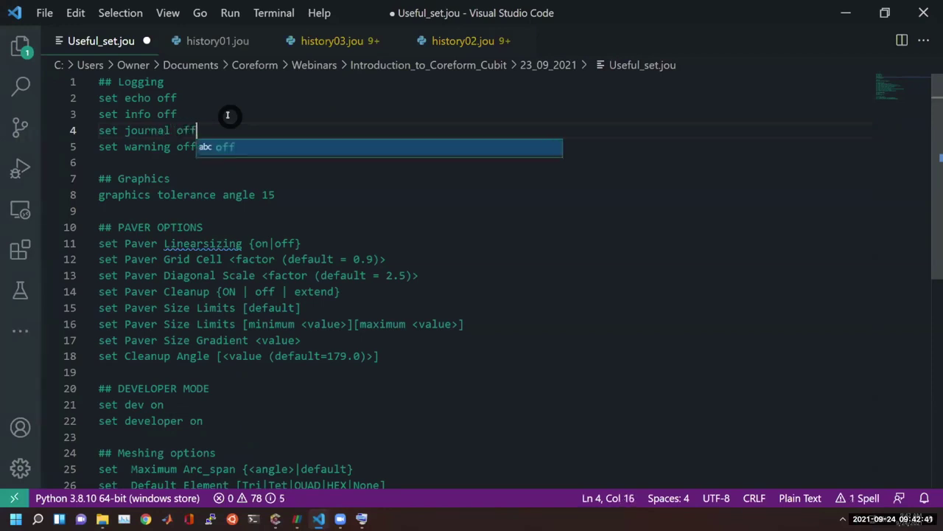
{"action": "left_click", "coordinate": [187, 145]}
{"action": "left_click_drag", "start_coordinate": [193, 146], "coordinate": [100, 96]}
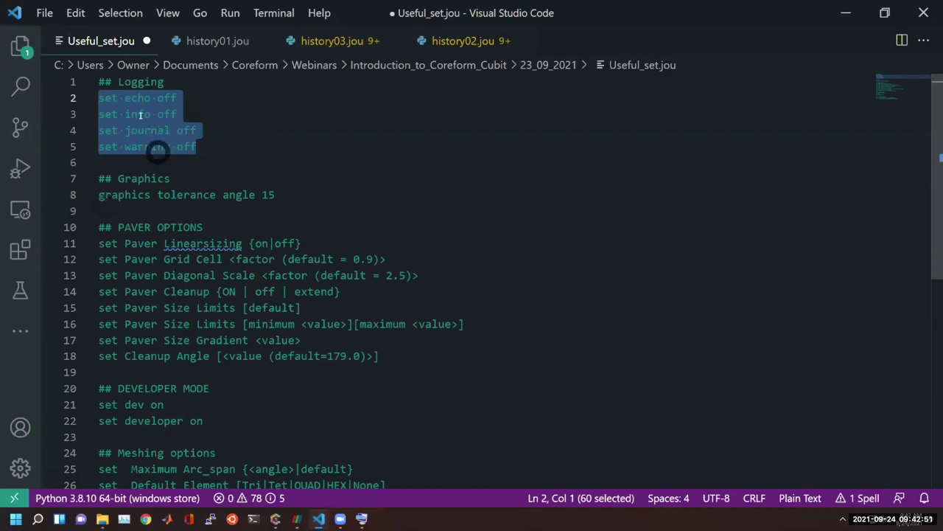
{"action": "key", "text": "alt+Tab"}
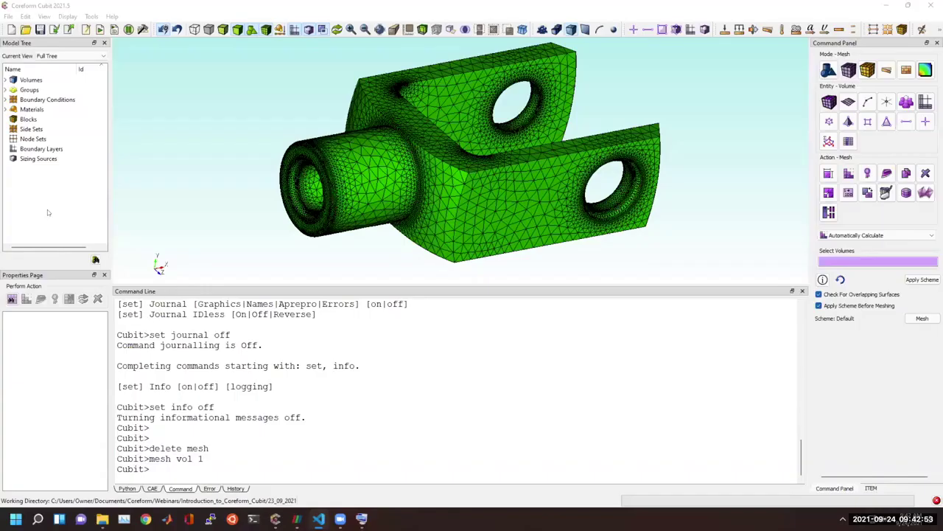
Step: Clear the command log and turn informational messages back on with 'set info on'
{"action": "right_click", "coordinate": [228, 464]}
{"action": "left_click", "coordinate": [263, 503]}
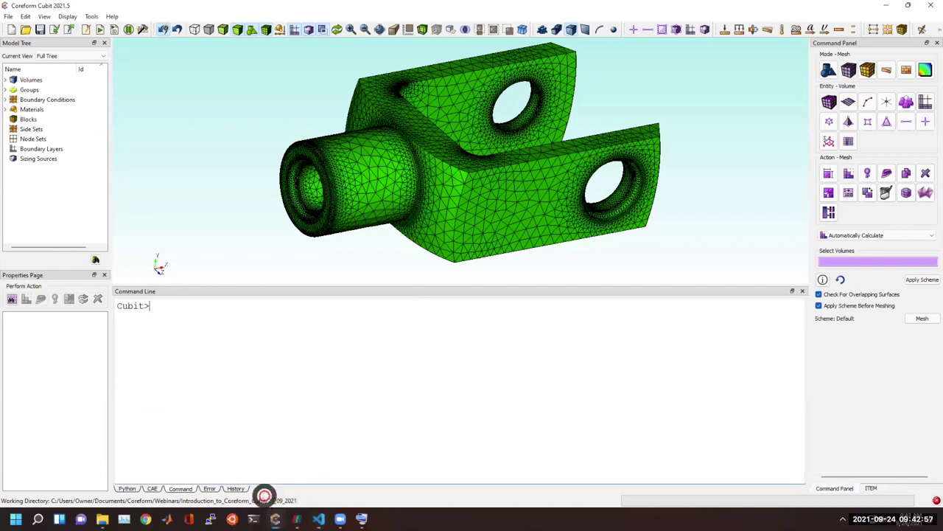
{"action": "left_click", "coordinate": [234, 385]}
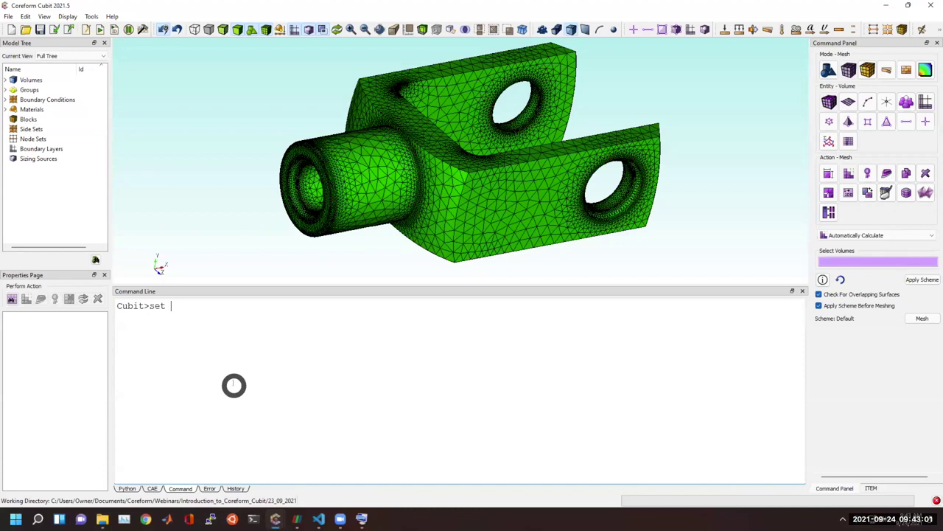
{"action": "type", "text": "set info on"}
{"action": "key", "text": "Return"}
Step: Turn echo, warnings and journalling back on
{"action": "type", "text": "set echo on"}
{"action": "key", "text": "Return"}
{"action": "type", "text": "set warning on"}
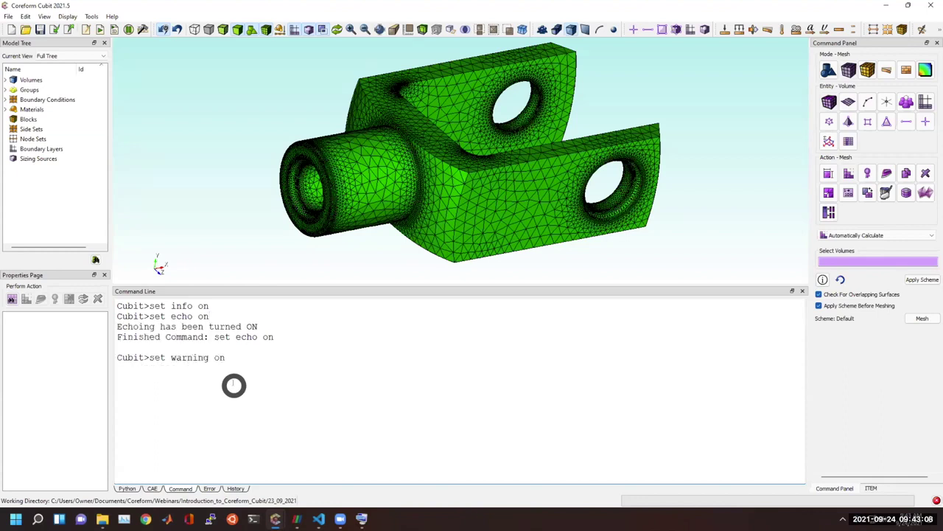
{"action": "key", "text": "Return"}
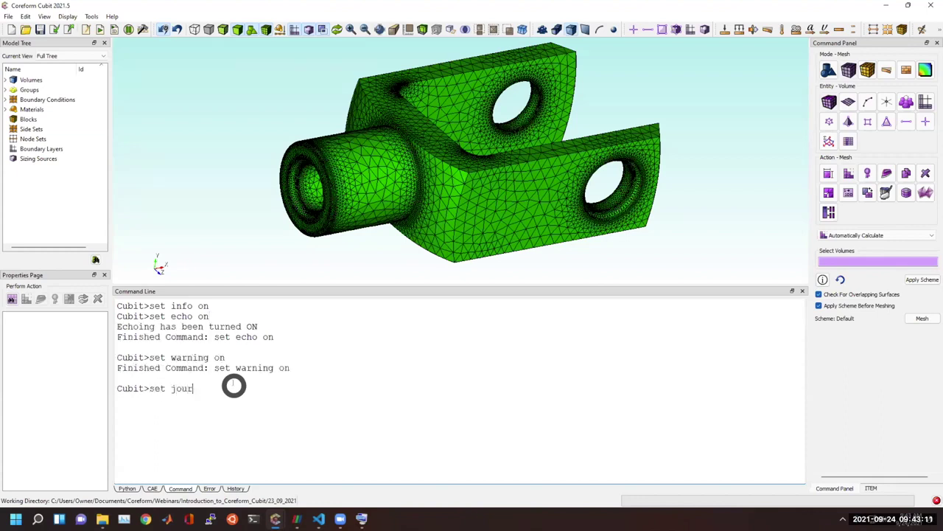
{"action": "key", "text": "Return"}
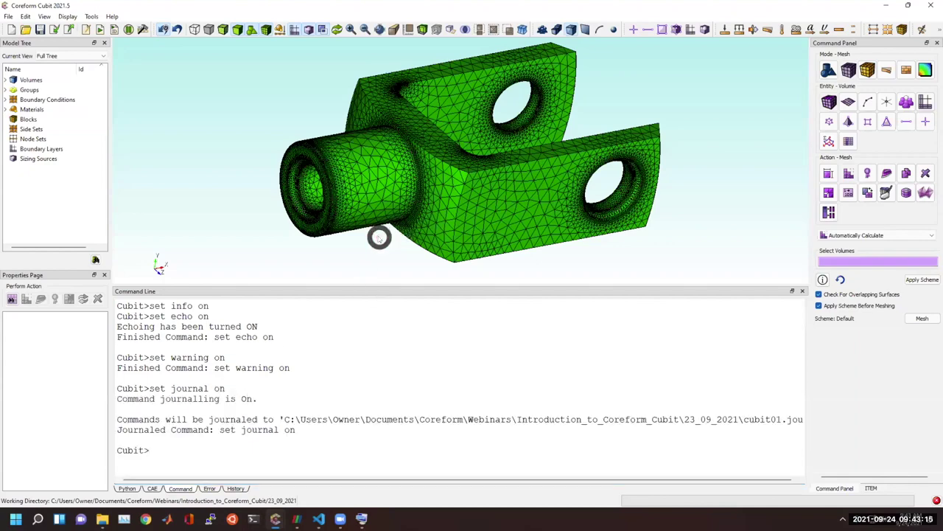
{"action": "left_click_drag", "start_coordinate": [532, 185], "coordinate": [216, 143]}
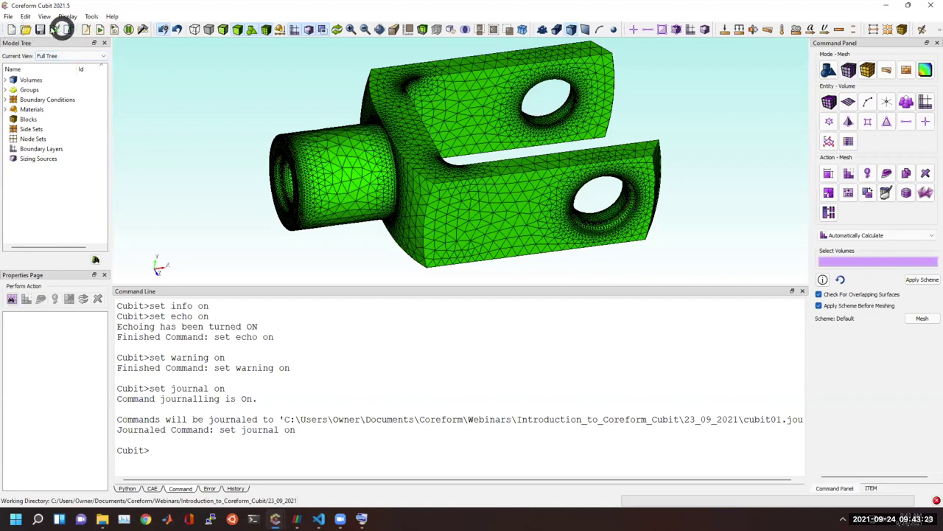
Step: Start a new model and import eros_asteroid.stl as STL with Make Elements enabled
{"action": "left_click", "coordinate": [13, 30]}
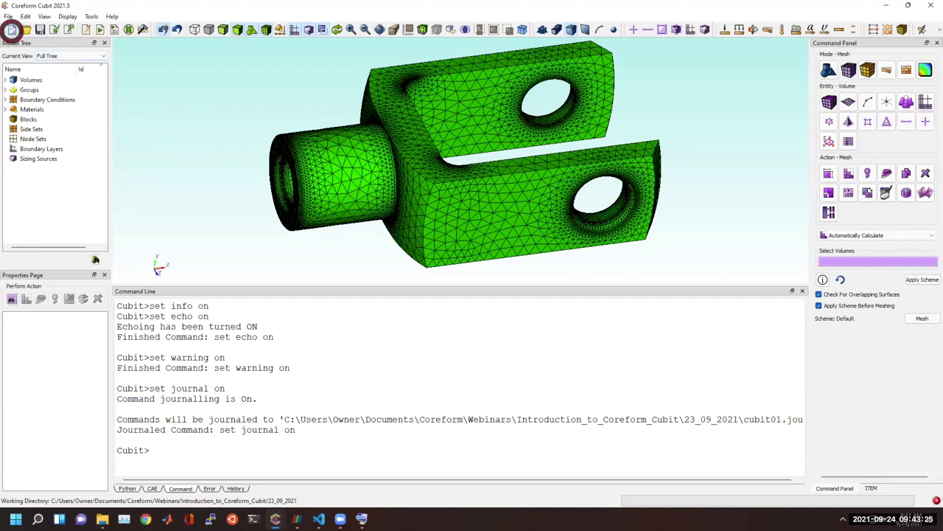
{"action": "left_click", "coordinate": [54, 28]}
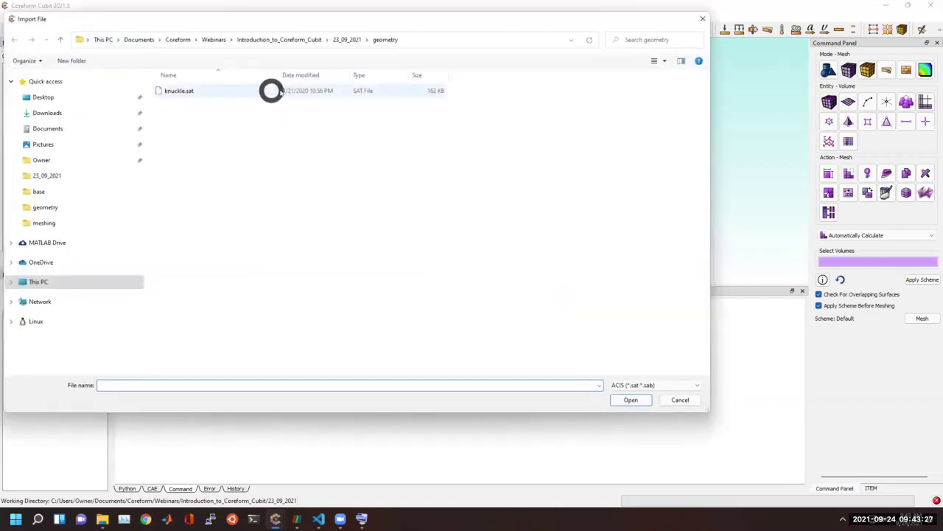
{"action": "left_click", "coordinate": [646, 382]}
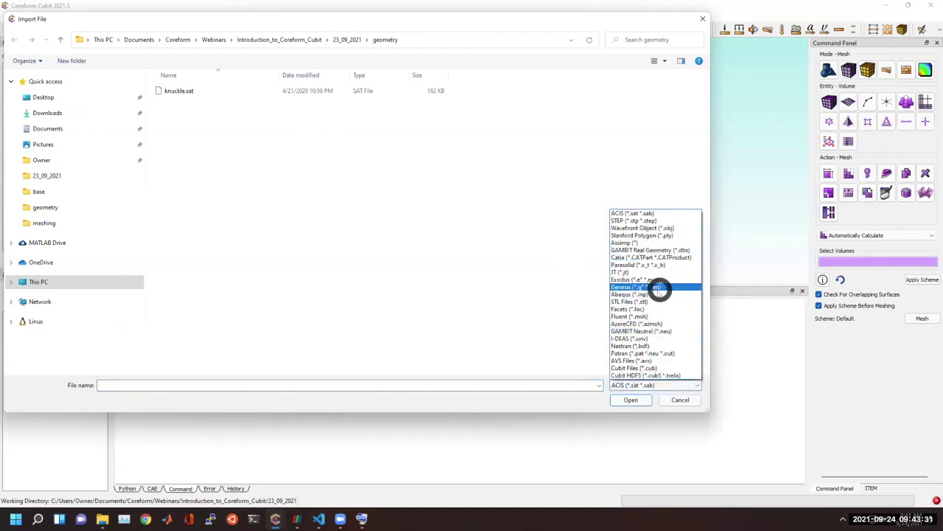
{"action": "left_click", "coordinate": [674, 302]}
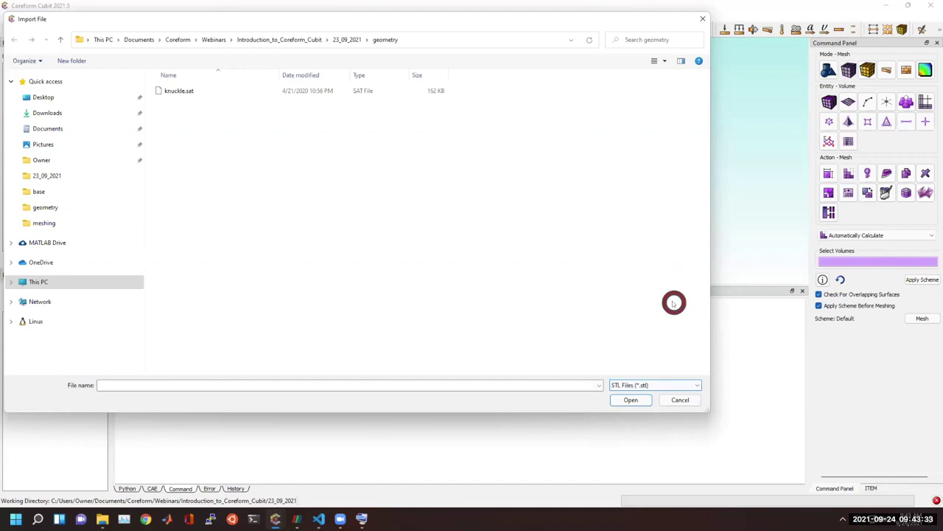
{"action": "double_click", "coordinate": [205, 91]}
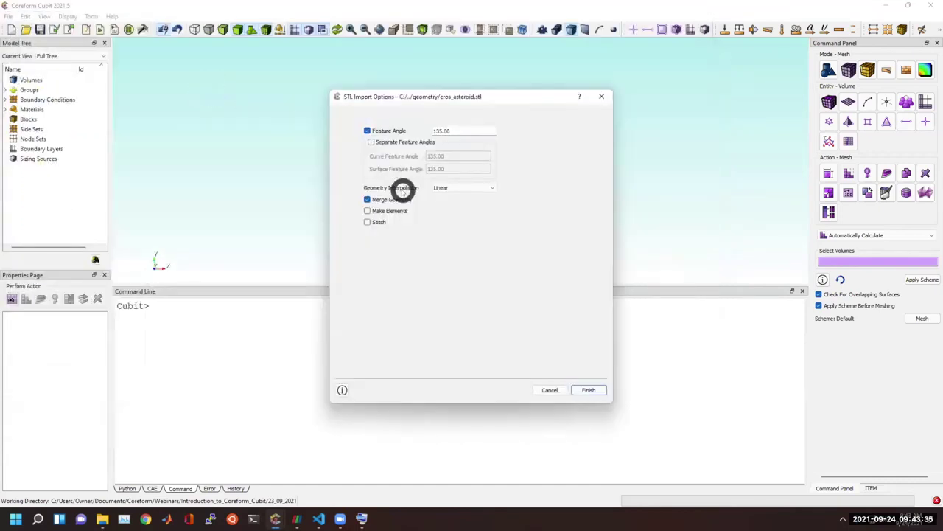
{"action": "left_click", "coordinate": [389, 210]}
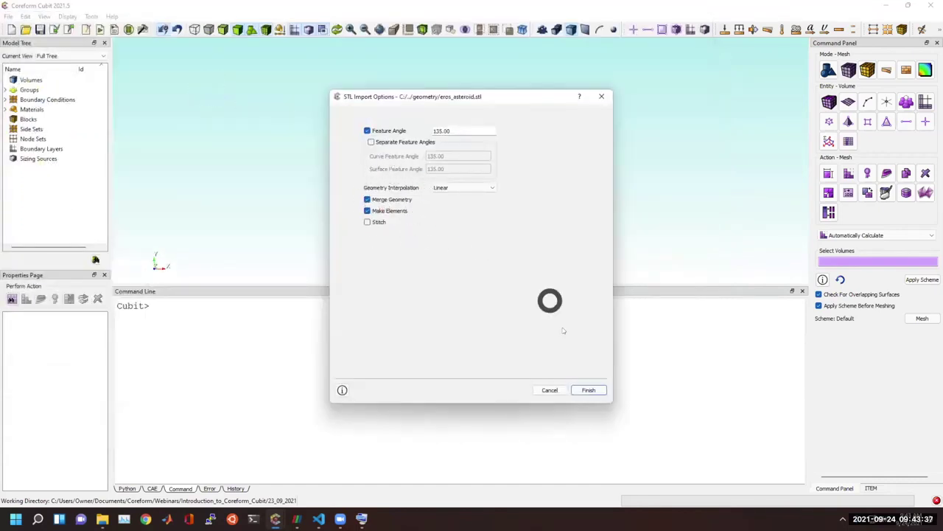
{"action": "left_click", "coordinate": [591, 389]}
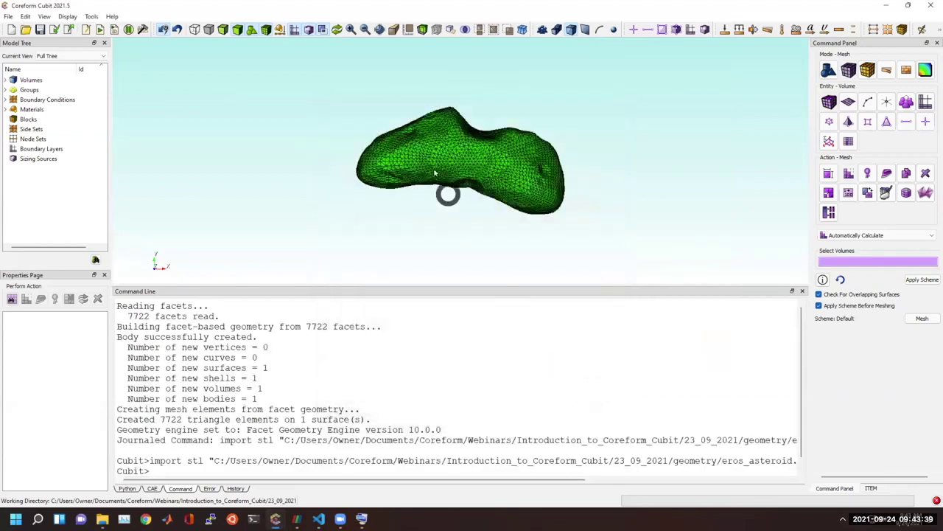
Step: Zoom and orbit onto the asteroid and lower the command line splitter for a taller view
{"action": "scroll", "coordinate": [453, 205], "scroll_direction": "up", "scroll_amount": 3}
{"action": "left_click_drag", "start_coordinate": [382, 149], "coordinate": [435, 367]}
{"action": "right_click_drag", "start_coordinate": [432, 347], "coordinate": [419, 302]}
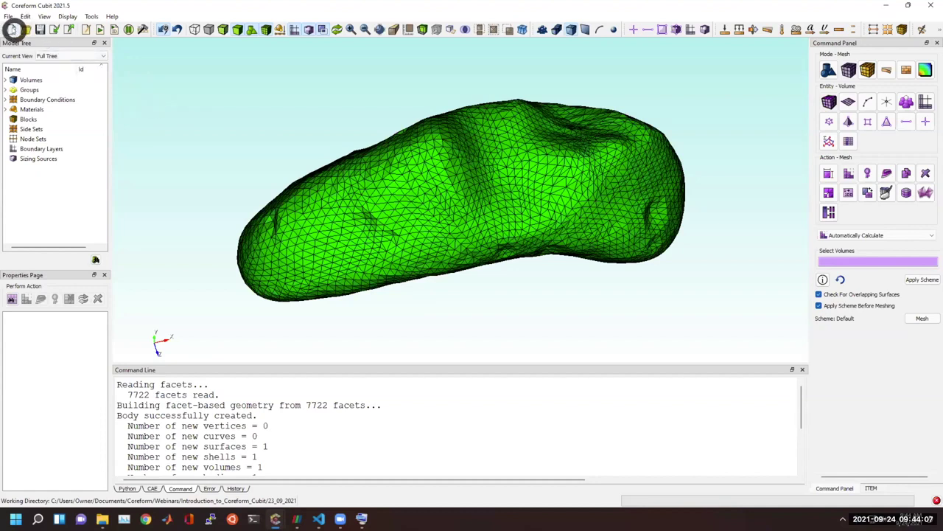
Step: Clear the meshed asteroid by starting a new empty session from the toolbar
{"action": "left_click", "coordinate": [12, 30]}
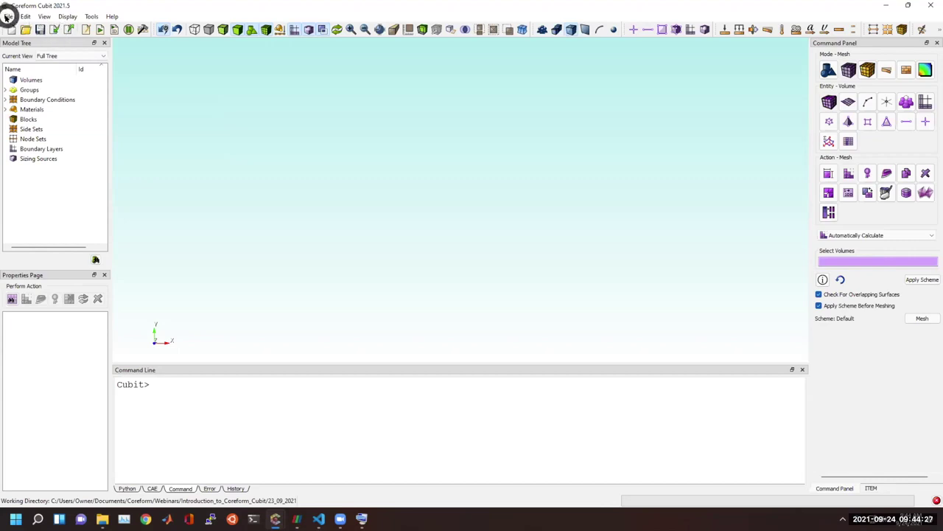
Step: Create a unit brick with 'bri x 1' plus two thin test bars, shown transparent at an oblique angle
{"action": "left_click", "coordinate": [288, 416]}
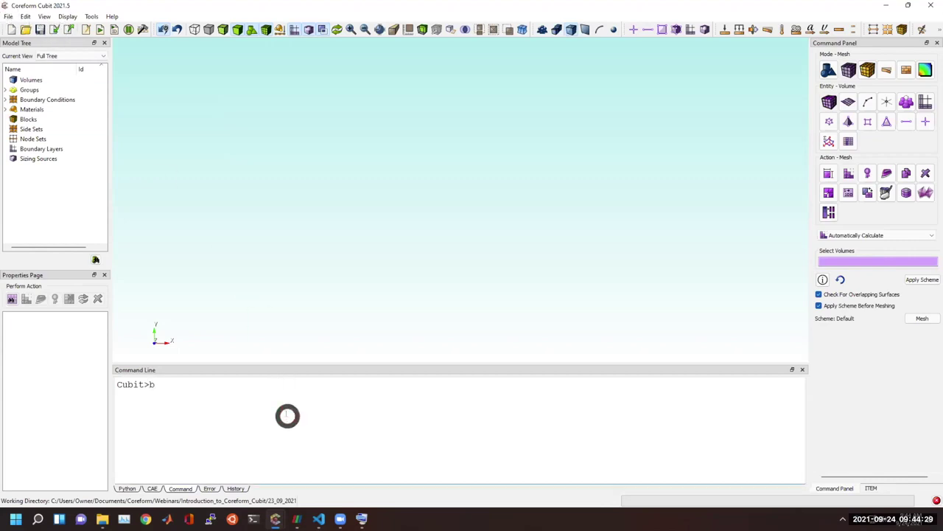
{"action": "type", "text": "bri x 1"}
{"action": "key", "text": "Return"}
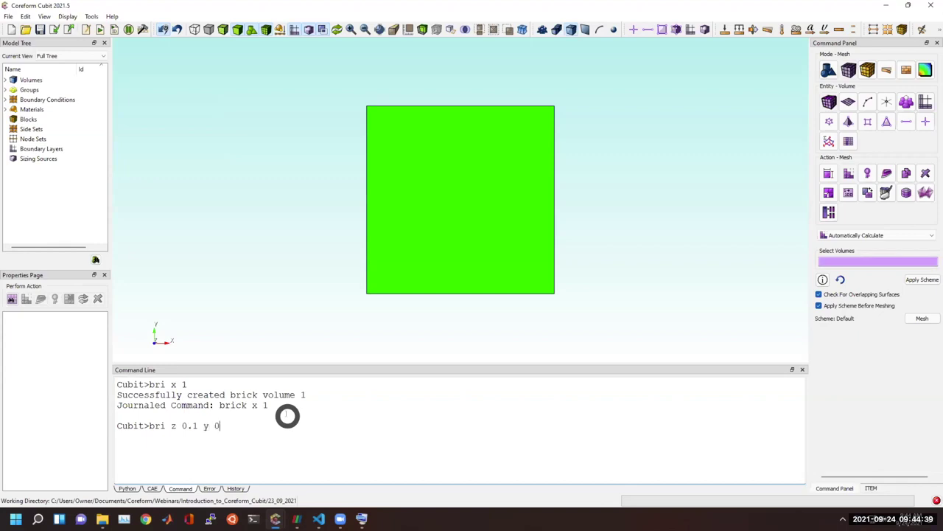
{"action": "key", "text": "Return"}
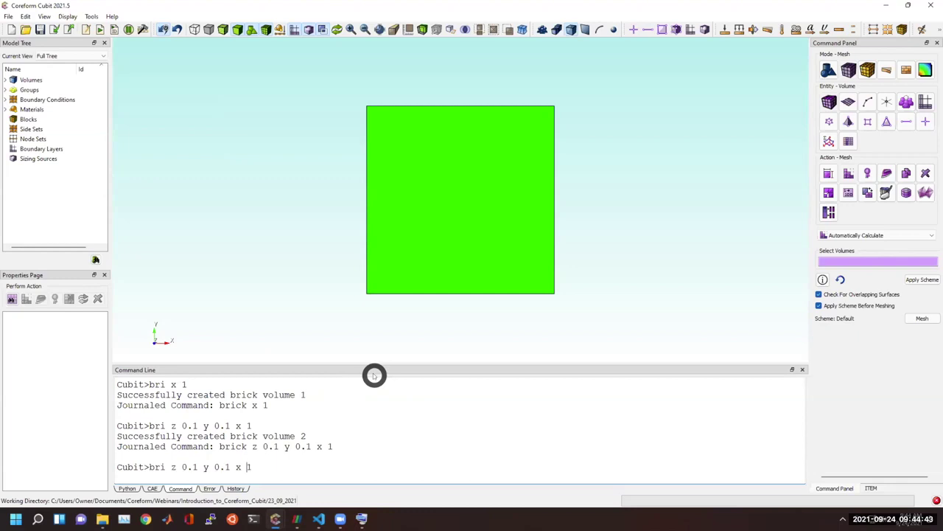
{"action": "key", "text": "Return"}
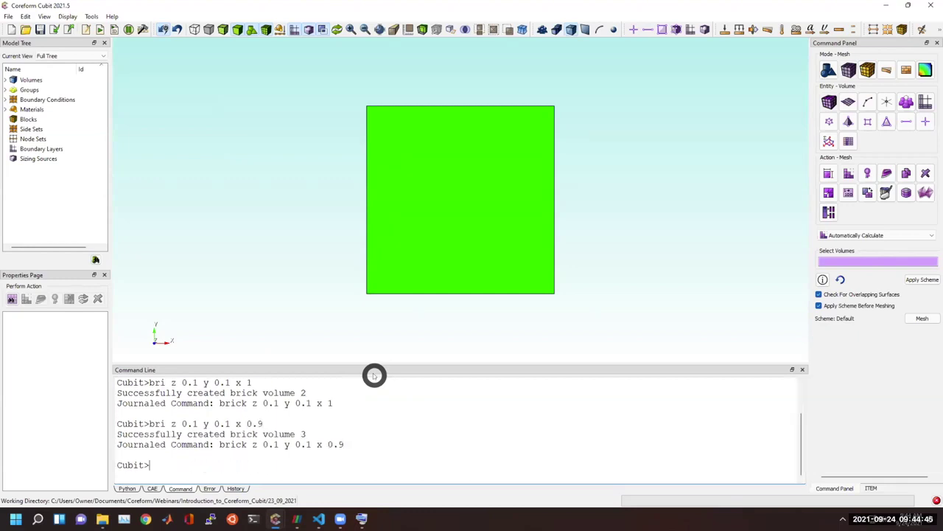
{"action": "left_click", "coordinate": [225, 29]}
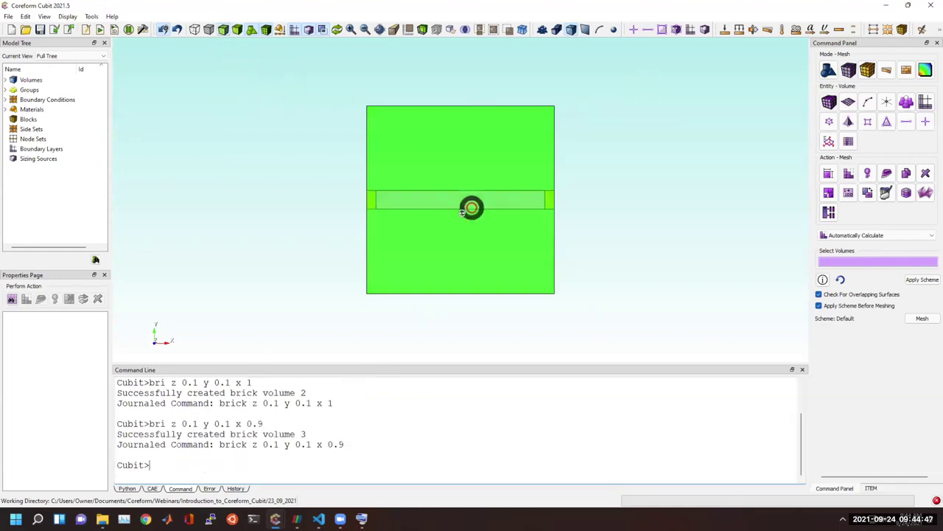
{"action": "left_click_drag", "start_coordinate": [472, 206], "coordinate": [356, 273]}
Step: Make two 0.9 × 0.9 × 0.1 plates, delete bar volumes 2 and 3, and compress IDs
{"action": "left_click", "coordinate": [243, 465]}
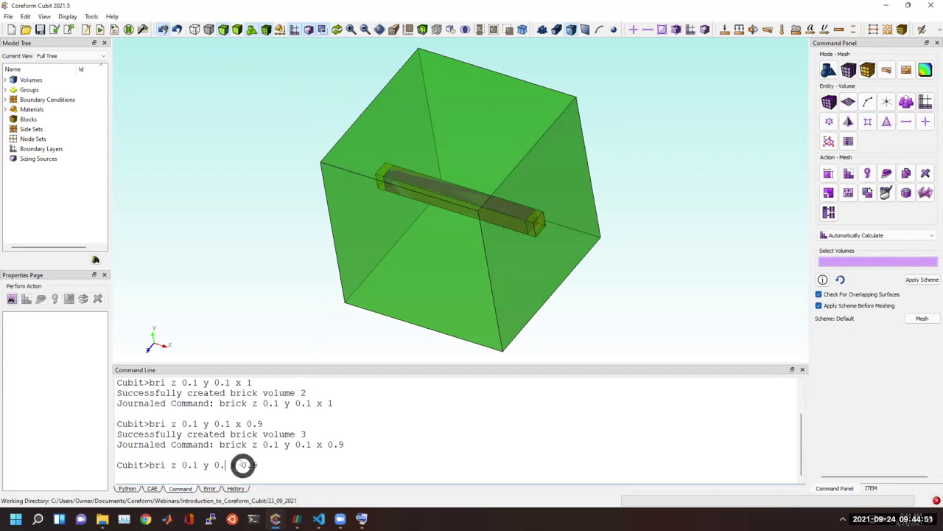
{"action": "type", "text": "9"}
{"action": "key", "text": "Return"}
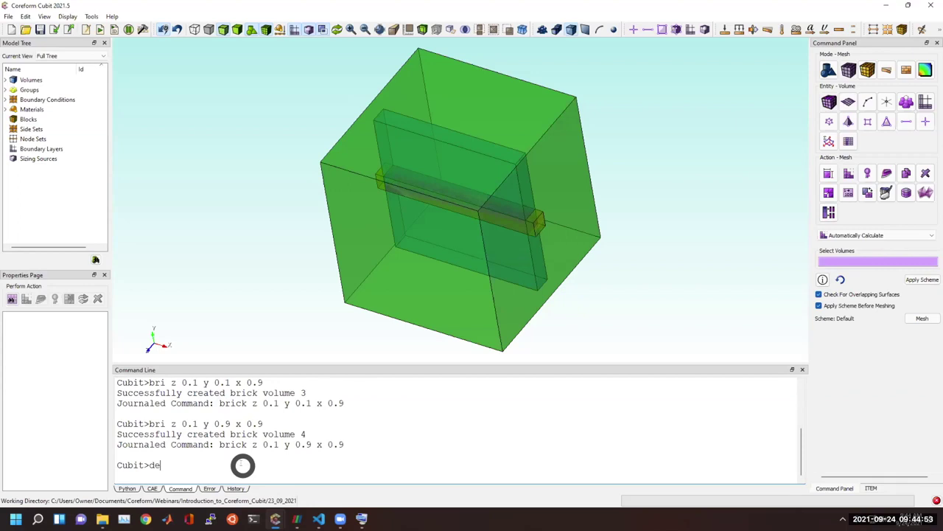
{"action": "type", "text": "delete vol 2 3"}
{"action": "key", "text": "Return"}
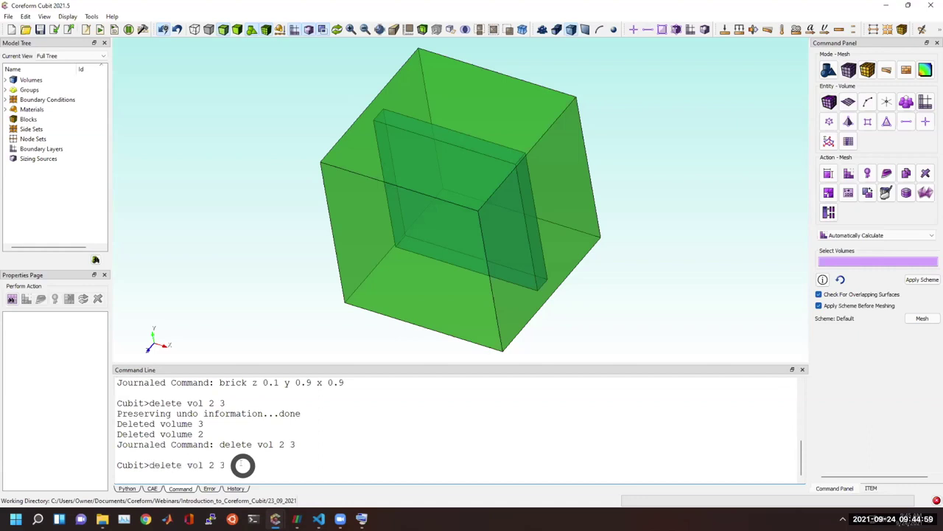
{"action": "key", "text": "Return"}
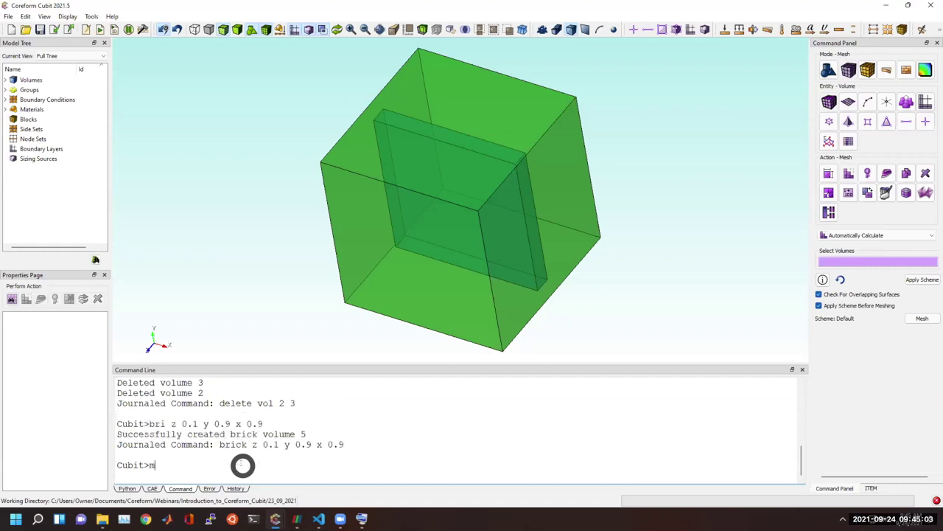
{"action": "type", "text": "compress"}
{"action": "key", "text": "Return"}
{"action": "type", "text": "move vol 2 z"}
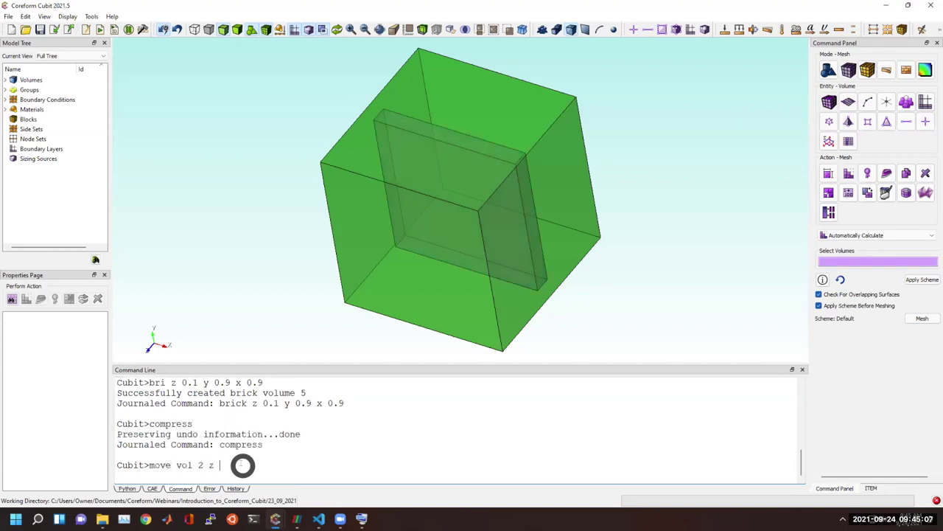
{"action": "type", "text": " .1"}
Step: Offset the plates along z: volume 2 by +0.1 then -0.075, volume 3 by -0.1
{"action": "key", "text": "Return"}
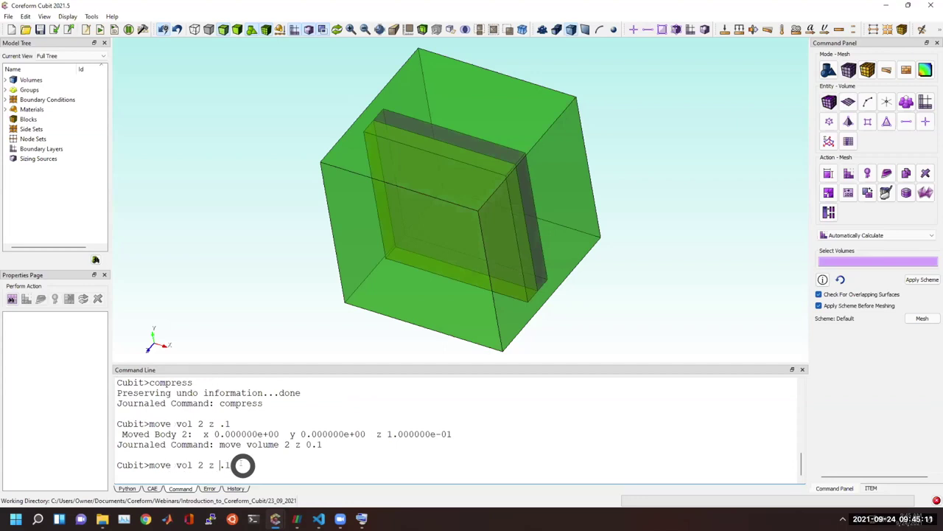
{"action": "type", "text": "move vol 3 z -.1"}
{"action": "key", "text": "Return"}
{"action": "left_click", "coordinate": [347, 188]}
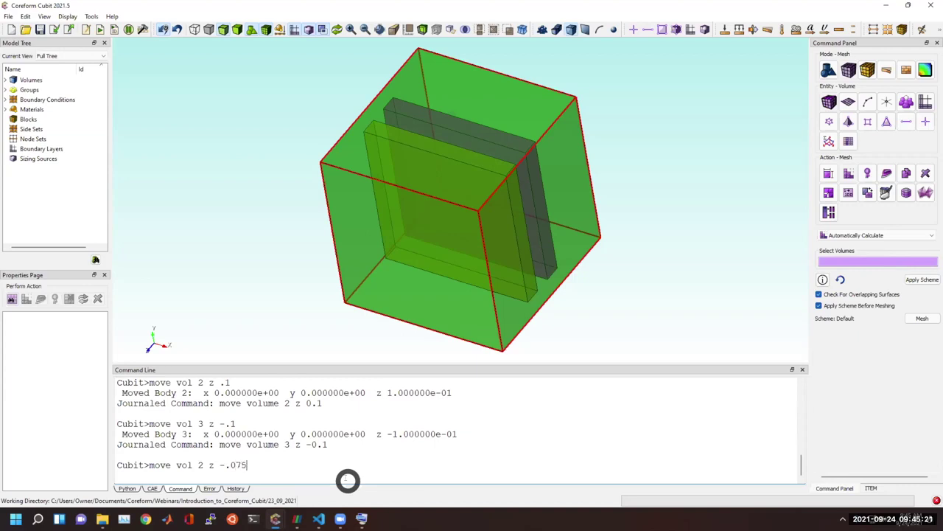
{"action": "type", "text": "move vol 2 z -.075"}
{"action": "key", "text": "Return"}
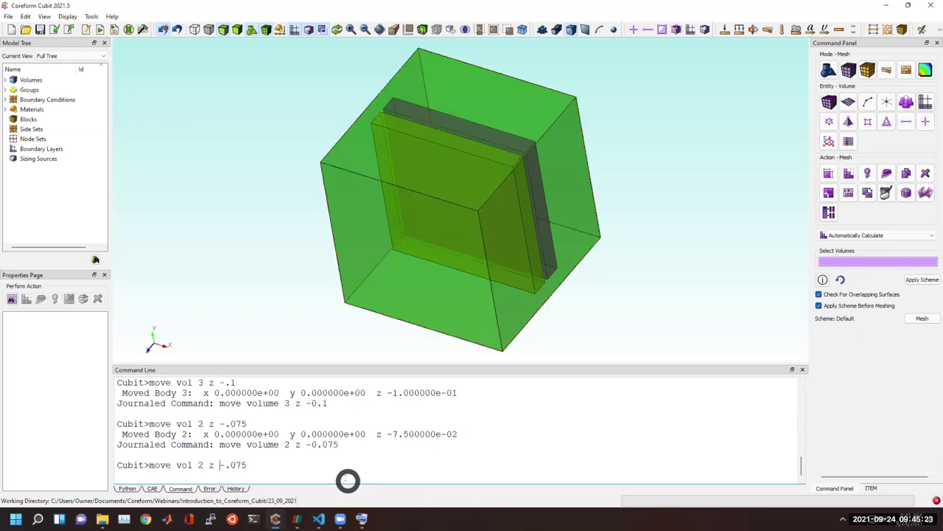
{"action": "left_click_drag", "start_coordinate": [486, 157], "coordinate": [449, 235]}
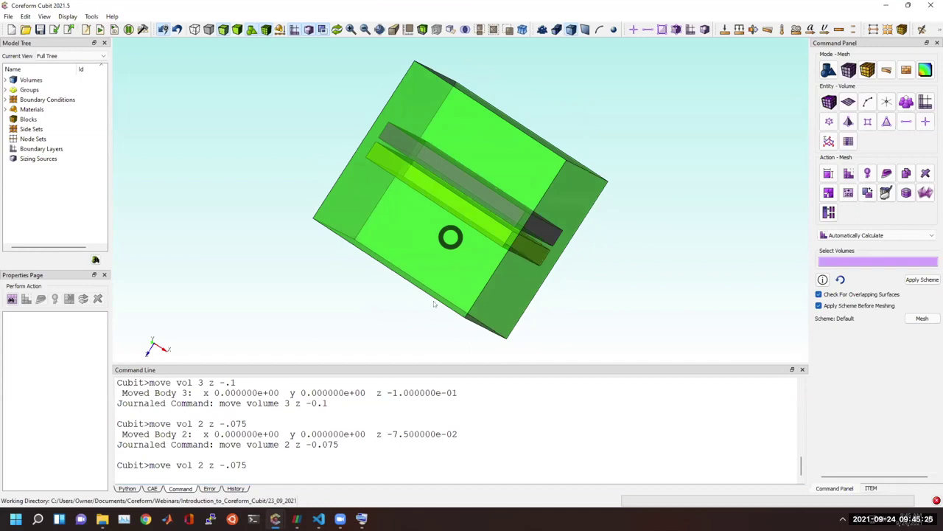
Step: Subtract volumes 2 and 3 from volume 1 to cut two thin slots
{"action": "key", "text": "shift+Home"}
{"action": "type", "text": "su"}
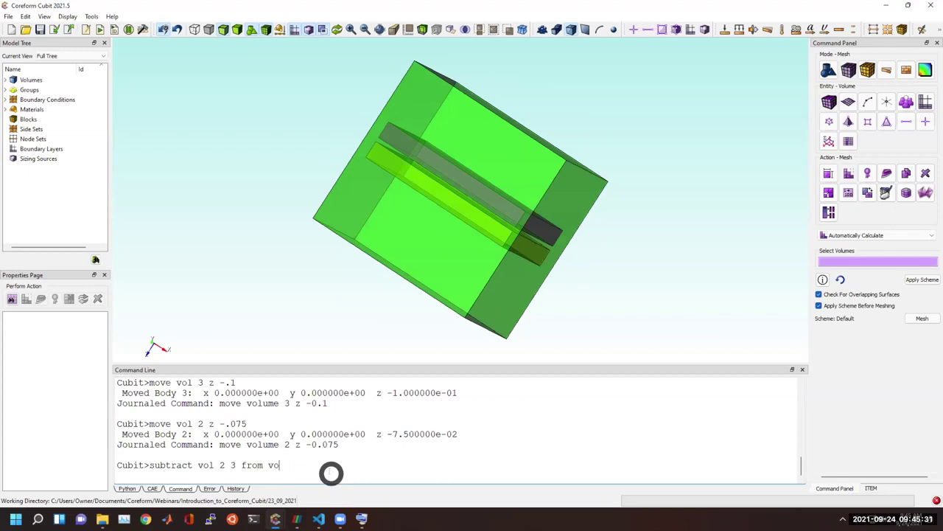
{"action": "type", "text": "btract vol 2 3 from volume 1"}
{"action": "key", "text": "Return"}
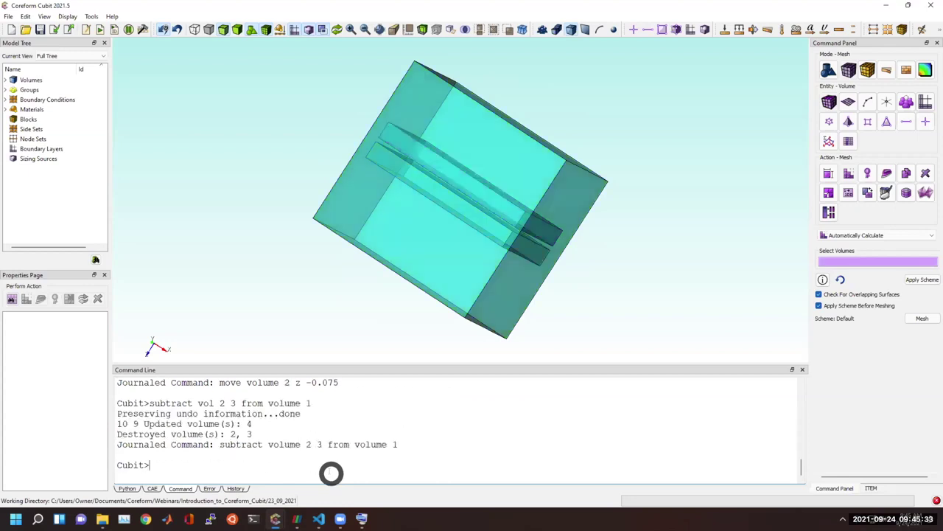
Step: Compress the volume IDs and orbit the slotted cube to face the slots
{"action": "type", "text": "compress"}
{"action": "key", "text": "Return"}
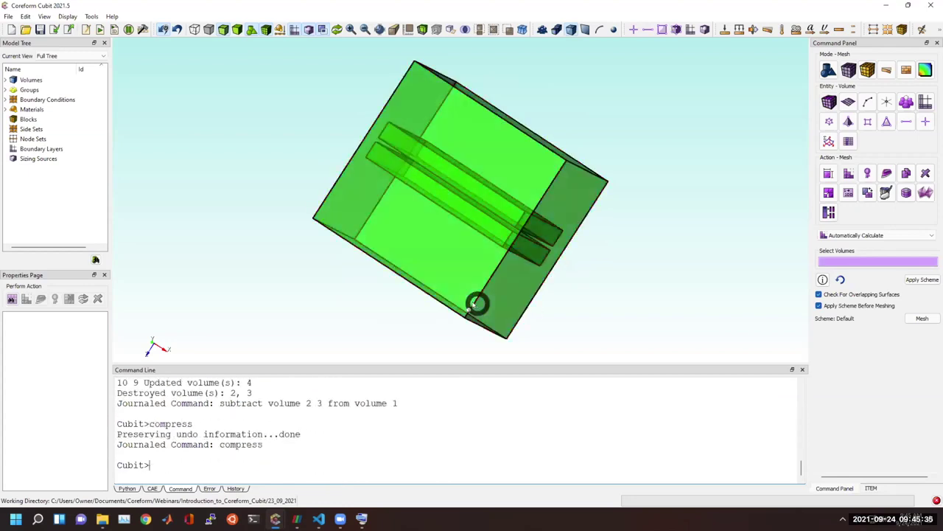
{"action": "left_click_drag", "start_coordinate": [467, 223], "coordinate": [399, 174]}
{"action": "left_click_drag", "start_coordinate": [395, 212], "coordinate": [354, 179]}
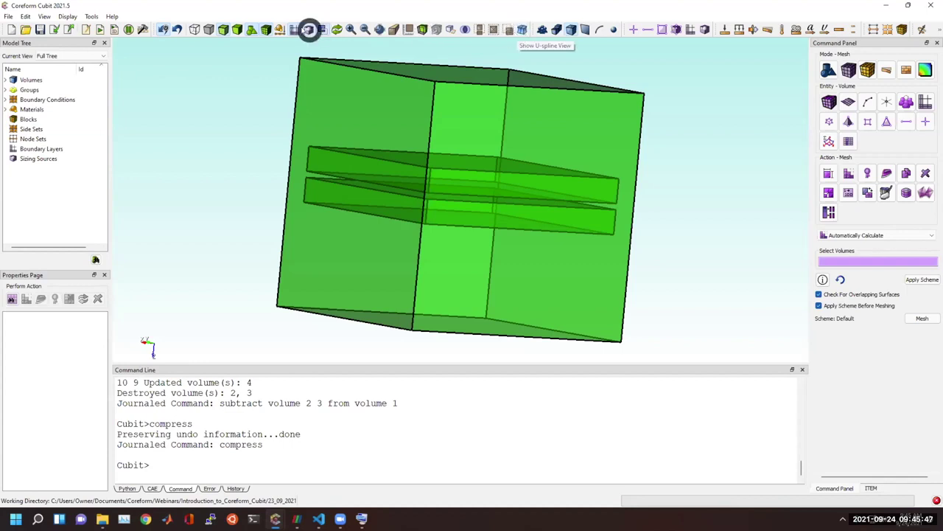
{"action": "left_click_drag", "start_coordinate": [269, 63], "coordinate": [263, 142]}
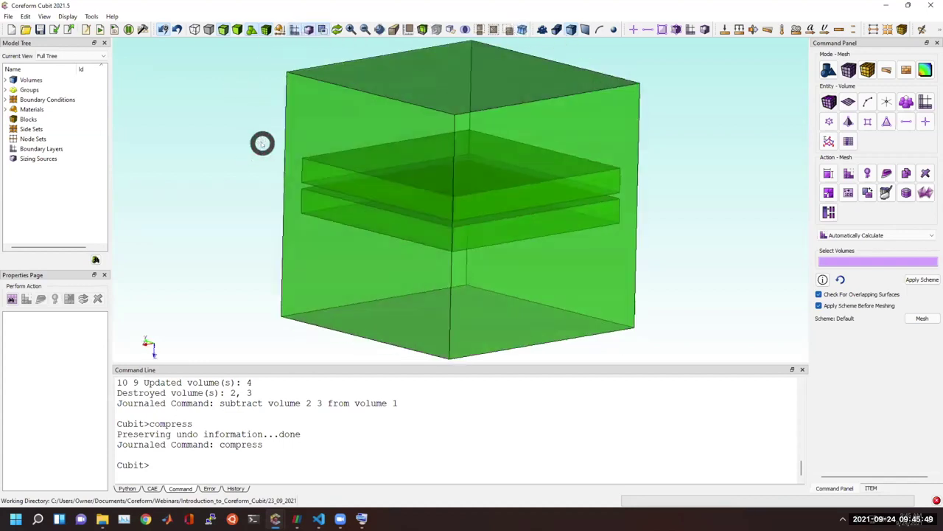
Step: Section the cube with a clipping plane in solid shading to expose the two internal slots
{"action": "left_click", "coordinate": [410, 29]}
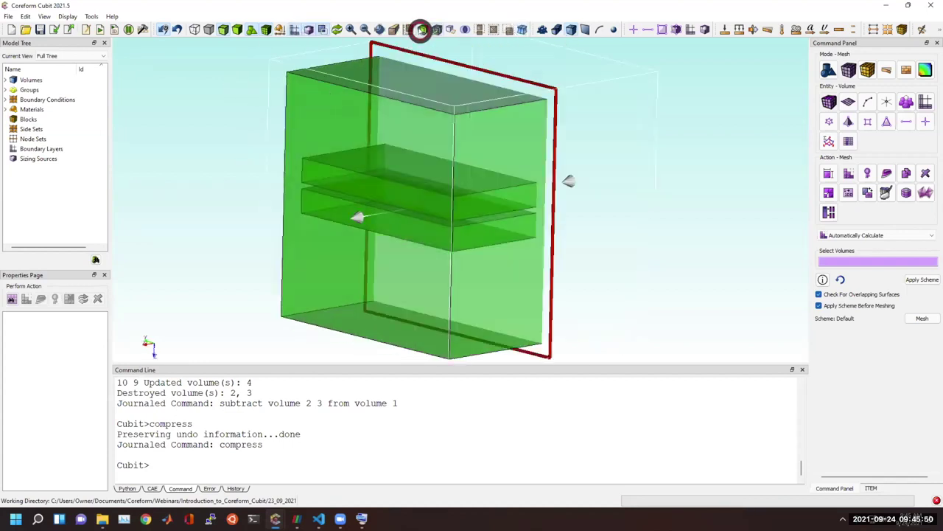
{"action": "left_click", "coordinate": [264, 30]}
{"action": "left_click", "coordinate": [448, 29]}
{"action": "left_click_drag", "start_coordinate": [498, 67], "coordinate": [689, 189]}
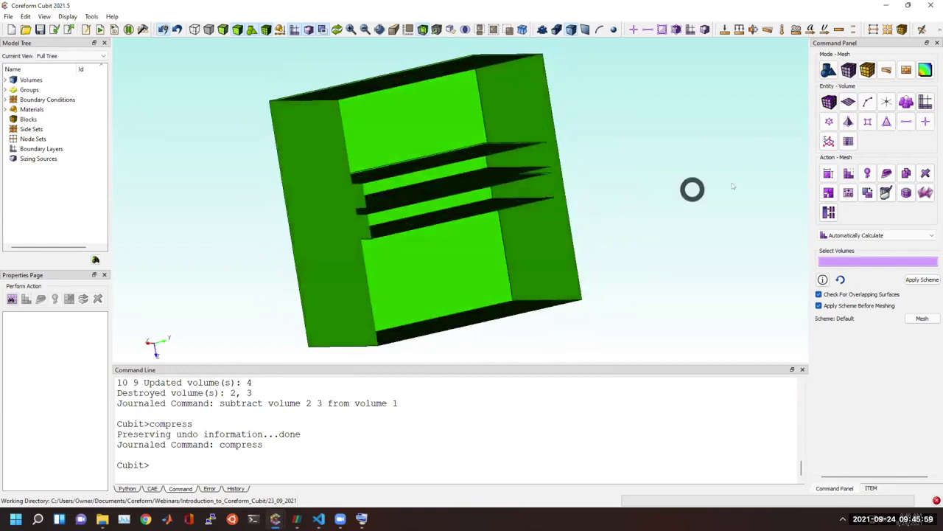
Step: Choose the Tetmesh scheme for volume meshing and select Volume 1
{"action": "left_click", "coordinate": [849, 173]}
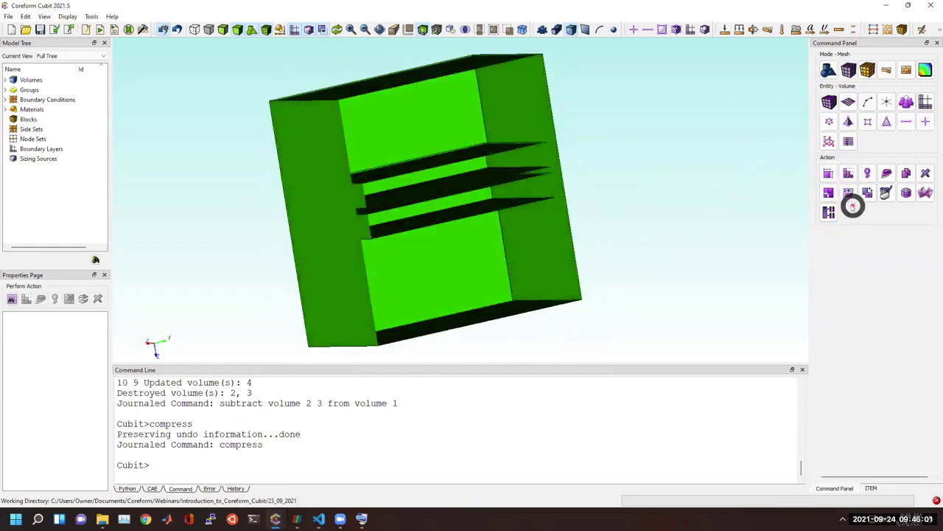
{"action": "left_click", "coordinate": [848, 174]}
{"action": "left_click", "coordinate": [848, 235]}
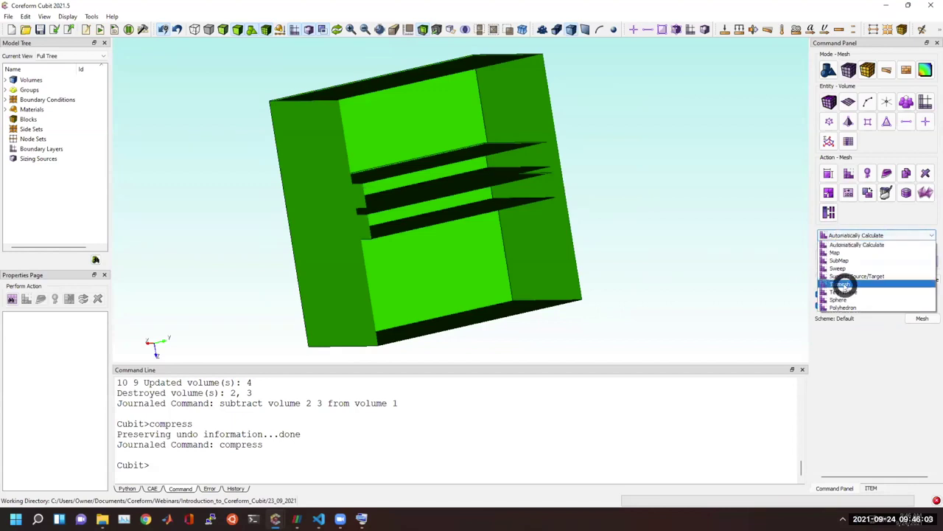
{"action": "left_click", "coordinate": [844, 283]}
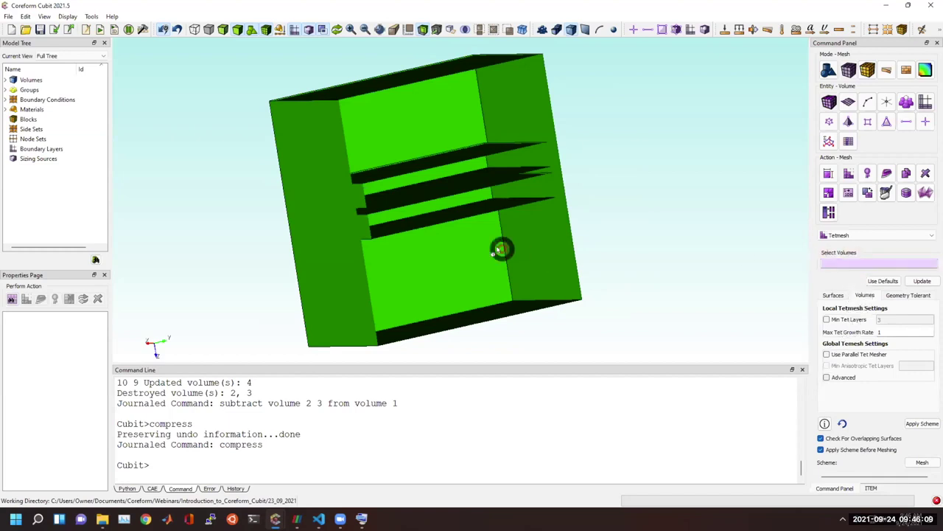
{"action": "left_click", "coordinate": [502, 249]}
Step: With minimum tet layers left off, mesh Volume 1 into 11871 tets and 2613 nodes
{"action": "left_click", "coordinate": [844, 378]}
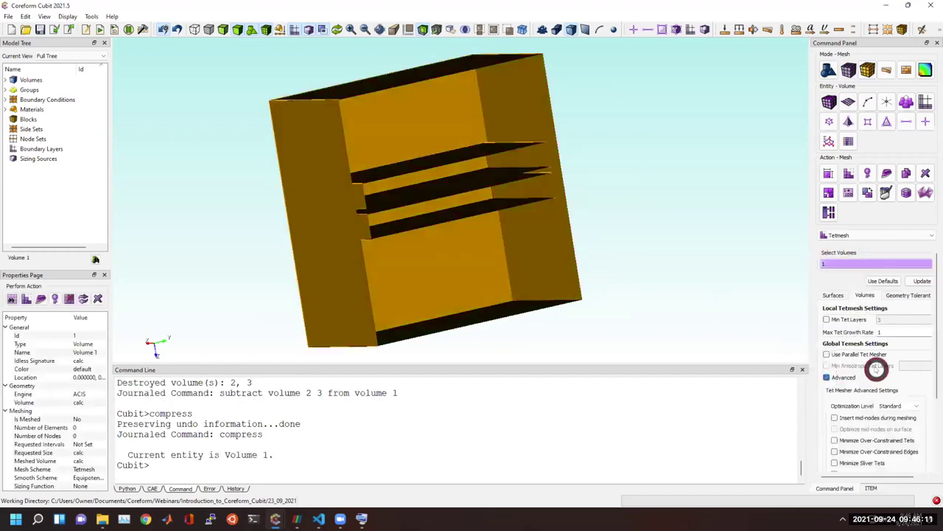
{"action": "left_click", "coordinate": [826, 319]}
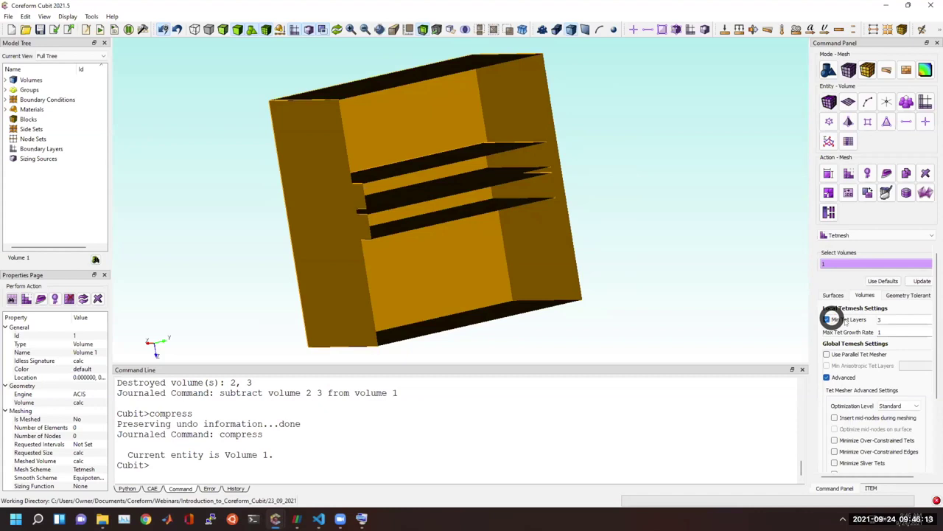
{"action": "left_click", "coordinate": [890, 319]}
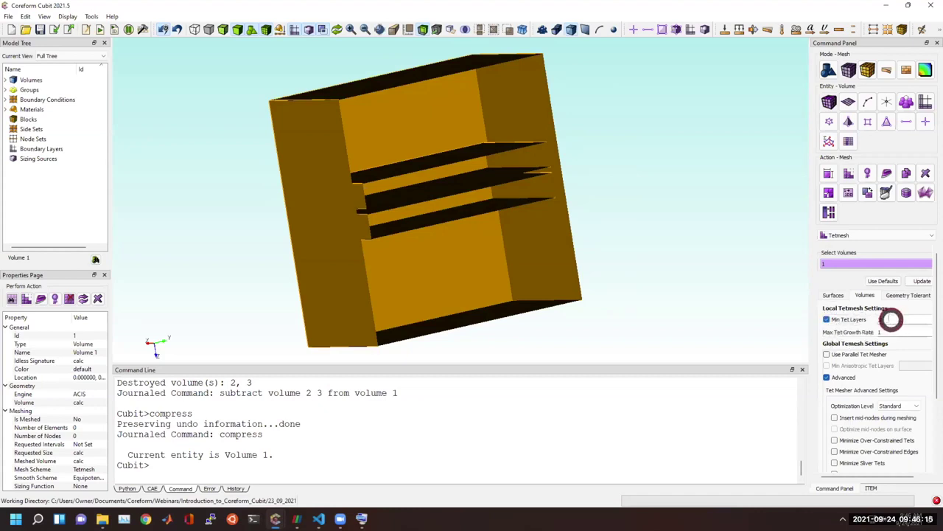
{"action": "mouse_move", "coordinate": [421, 244]}
{"action": "left_mouse_down"}
{"action": "mouse_move", "coordinate": [406, 195]}
{"action": "mouse_move", "coordinate": [359, 215]}
{"action": "mouse_move", "coordinate": [236, 192]}
{"action": "mouse_move", "coordinate": [405, 219]}
{"action": "mouse_move", "coordinate": [524, 214]}
{"action": "left_mouse_up"}
{"action": "scroll", "coordinate": [546, 214], "scroll_direction": "up", "scroll_amount": 3}
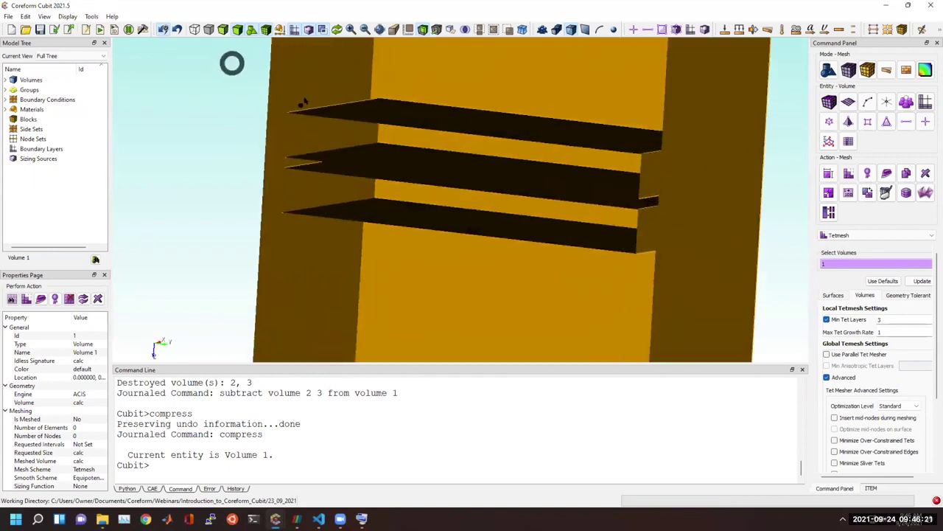
{"action": "left_click", "coordinate": [846, 376]}
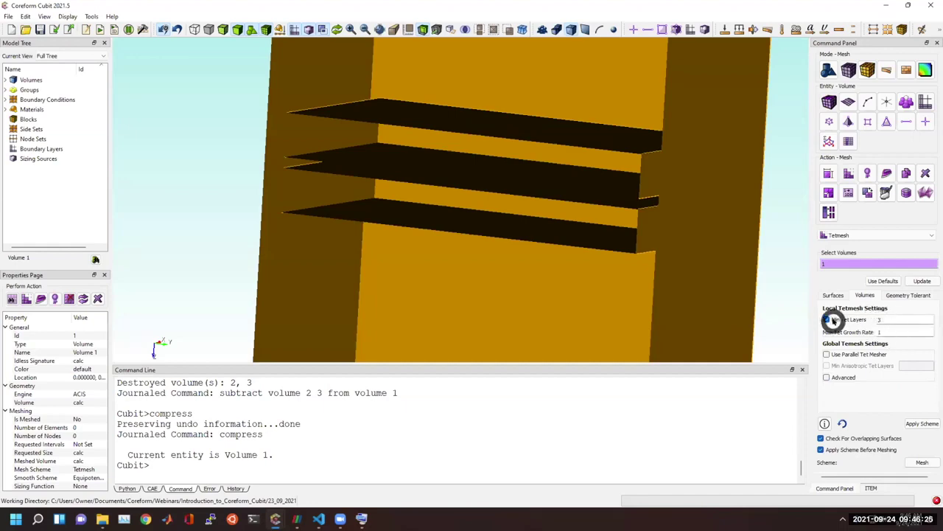
{"action": "left_click", "coordinate": [827, 319]}
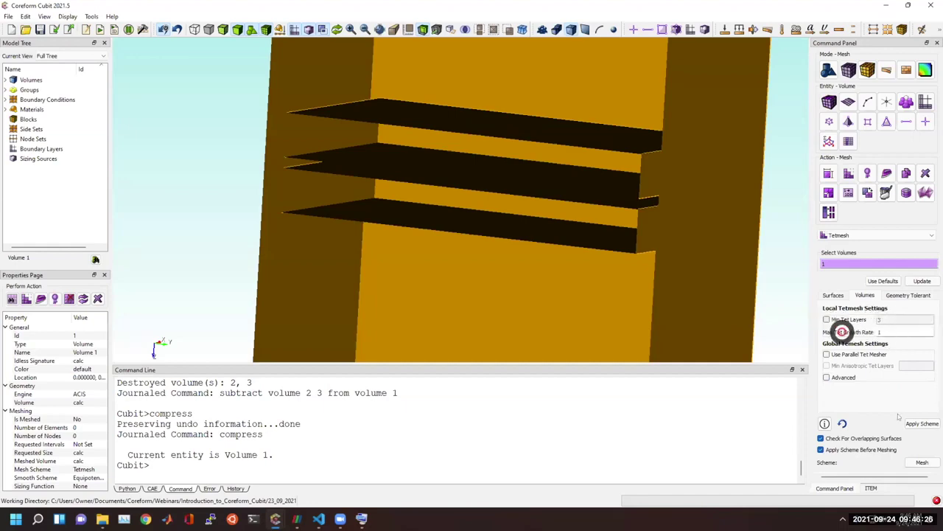
{"action": "left_click", "coordinate": [922, 462]}
{"action": "left_click_drag", "start_coordinate": [682, 387], "coordinate": [231, 56]}
Step: Draw all tets of the Volume 1 mesh and rotate to face the thin gaps
{"action": "left_click", "coordinate": [308, 417]}
{"action": "type", "text": "dr"}
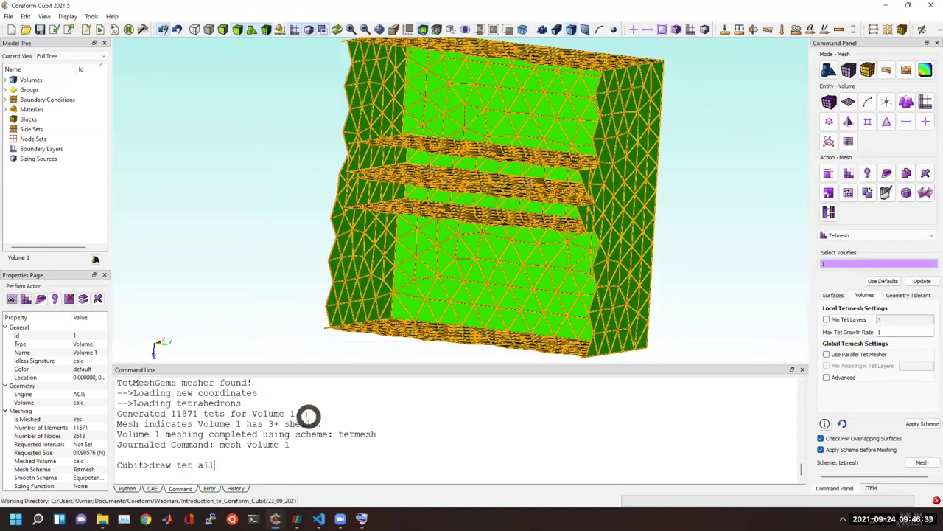
{"action": "type", "text": "aw tet all"}
{"action": "key", "text": "Return"}
{"action": "left_click_drag", "start_coordinate": [486, 216], "coordinate": [600, 204]}
{"action": "left_click_drag", "start_coordinate": [509, 214], "coordinate": [552, 232]}
Step: Zoom in across the gaps, then enable 3 minimum tet layers and apply the scheme
{"action": "scroll", "coordinate": [499, 246], "scroll_direction": "up", "scroll_amount": 6}
{"action": "left_click_drag", "start_coordinate": [432, 254], "coordinate": [548, 172]}
{"action": "left_click", "coordinate": [852, 319]}
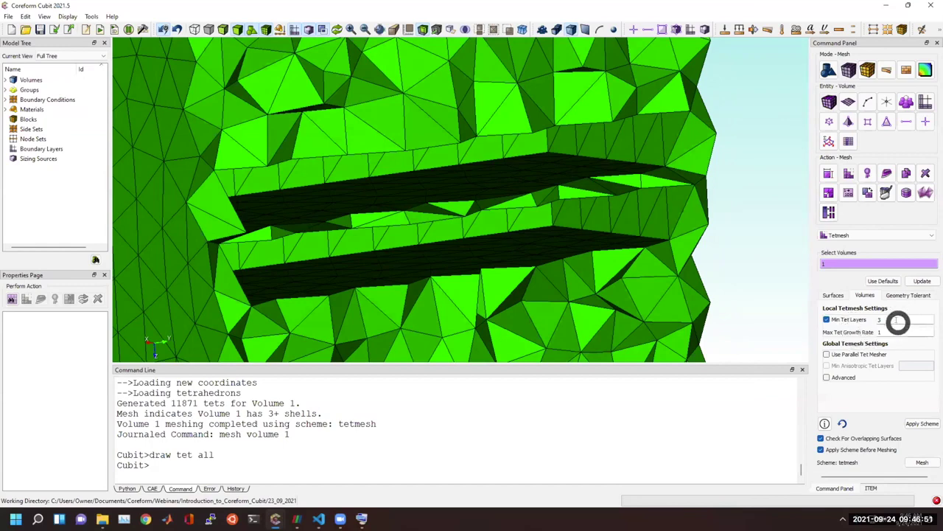
{"action": "left_click", "coordinate": [920, 425]}
Step: Delete the mesh, apply tetmesh with proximity layers on 3, and remesh Volume 1 into 415431 tets
{"action": "left_click", "coordinate": [558, 473]}
{"action": "type", "text": "delete mesh"}
{"action": "key", "text": "Return"}
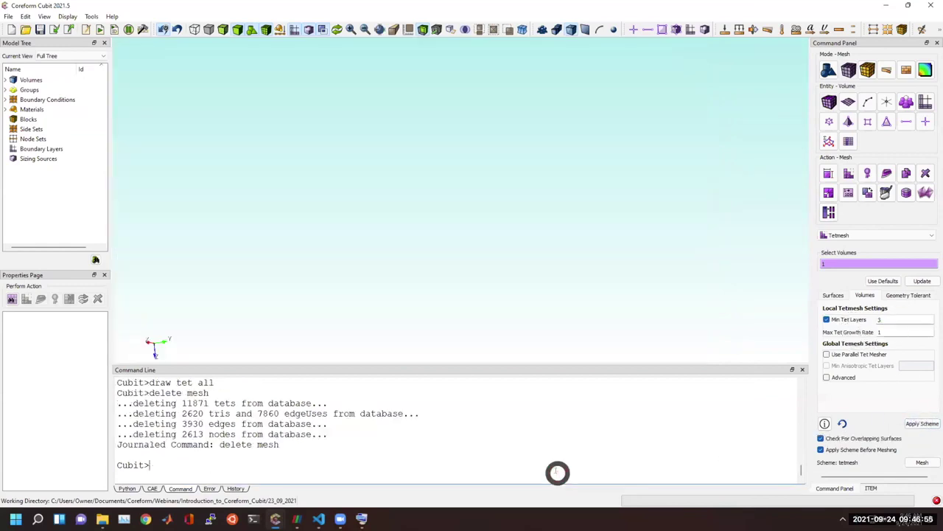
{"action": "left_click", "coordinate": [919, 424]}
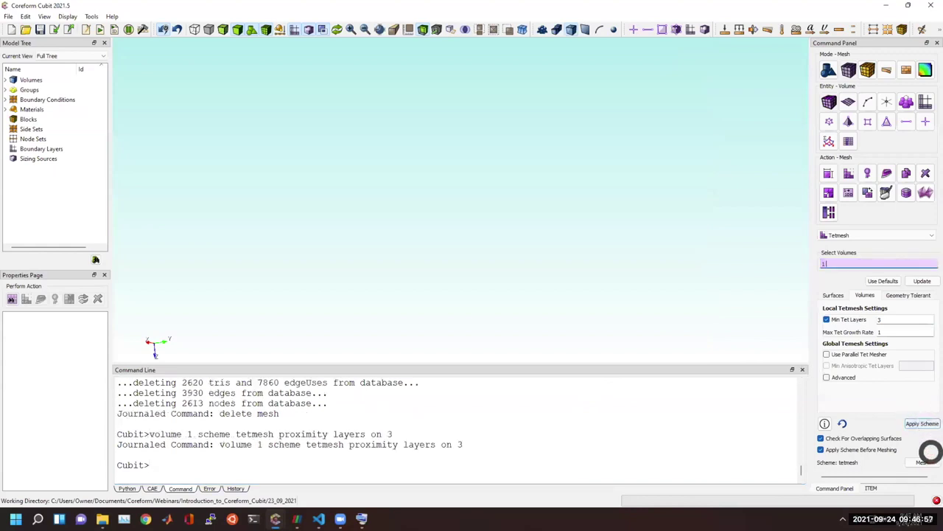
{"action": "left_click_drag", "start_coordinate": [158, 436], "coordinate": [358, 435]}
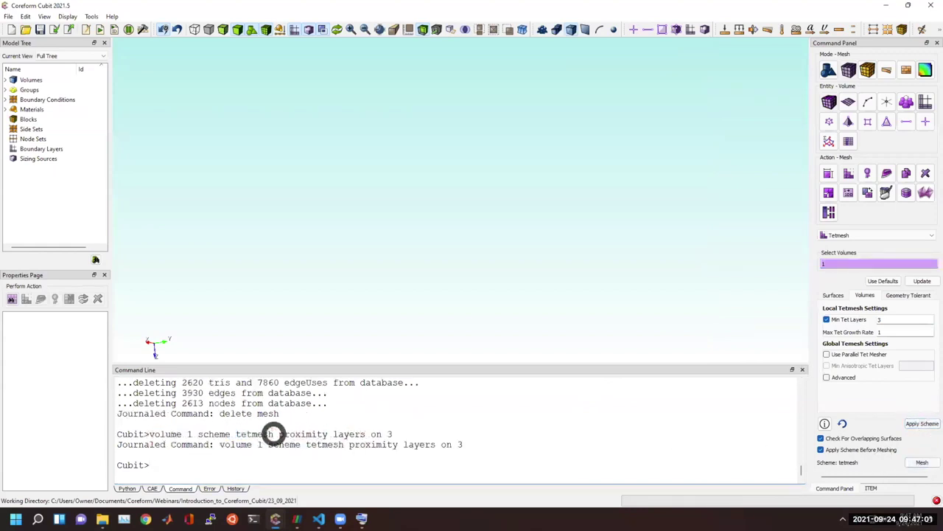
{"action": "left_click_drag", "start_coordinate": [278, 433], "coordinate": [421, 434]}
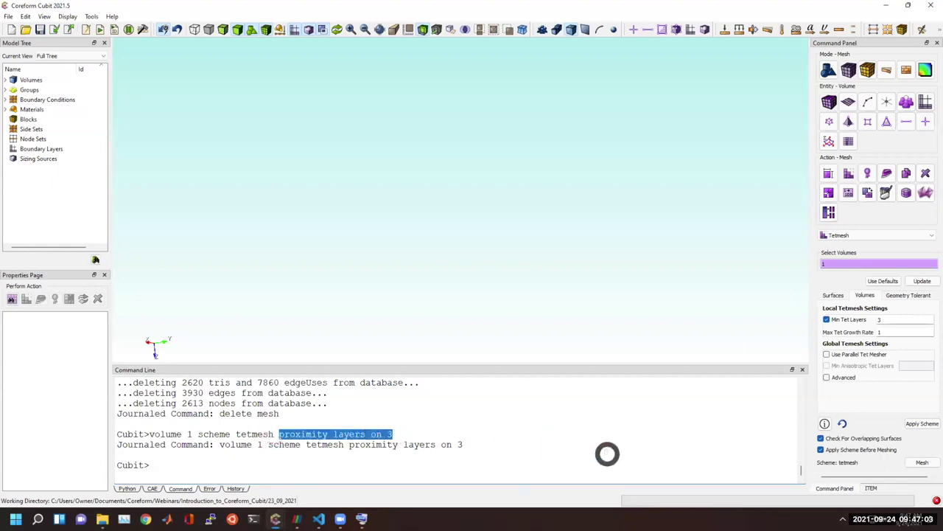
{"action": "left_click", "coordinate": [921, 463]}
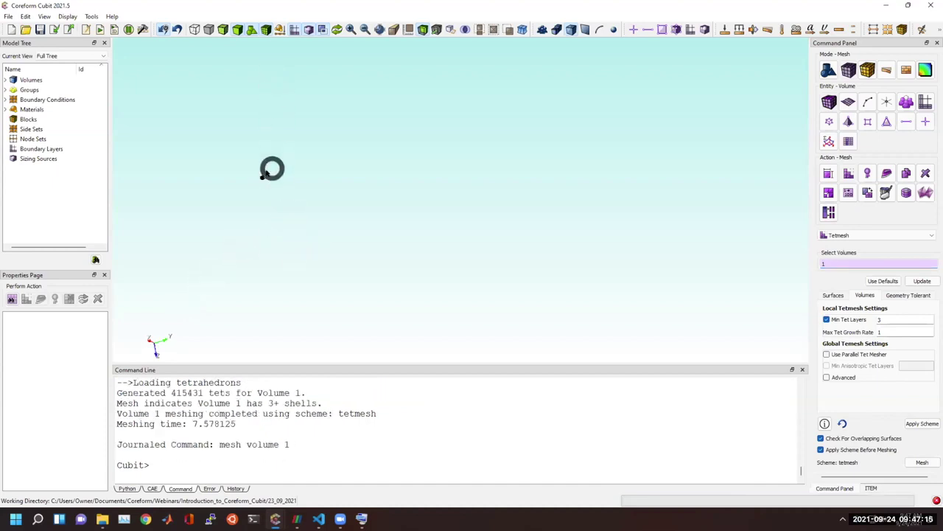
Step: Refresh the display to show the new mesh and zoom toward the slots
{"action": "right_click", "coordinate": [343, 194]}
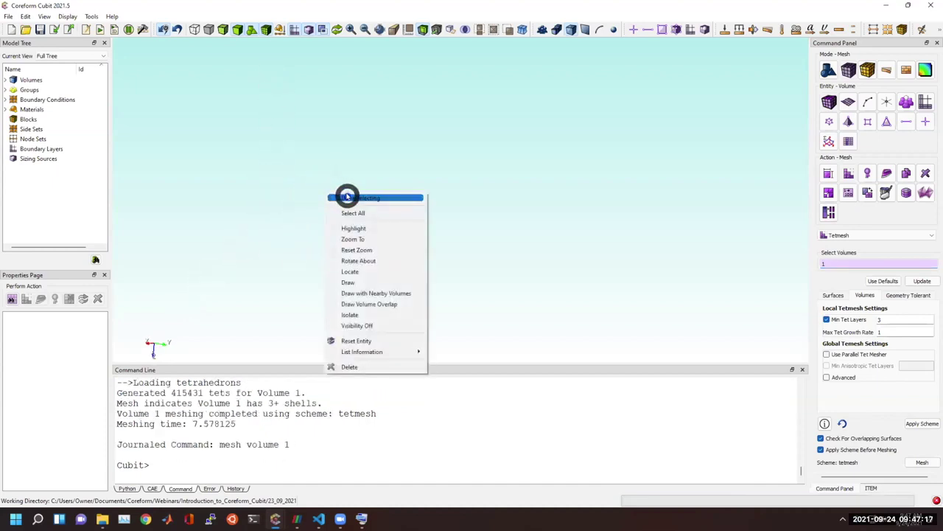
{"action": "left_click", "coordinate": [347, 196]}
{"action": "right_click", "coordinate": [361, 202]}
{"action": "left_click", "coordinate": [361, 202]}
{"action": "mouse_move", "coordinate": [361, 202]}
{"action": "left_mouse_down"}
{"action": "mouse_move", "coordinate": [344, 194]}
{"action": "mouse_move", "coordinate": [322, 211]}
{"action": "left_mouse_up"}
{"action": "scroll", "coordinate": [326, 241], "scroll_direction": "up", "scroll_amount": 3}
{"action": "scroll", "coordinate": [327, 241], "scroll_direction": "up", "scroll_amount": 3}
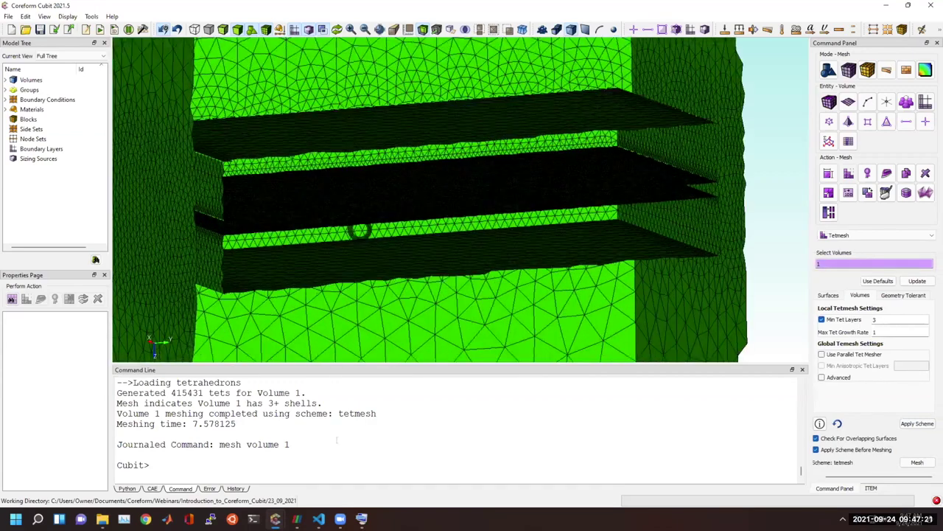
Step: Draw all tets and orbit around a slot to inspect the layered elements
{"action": "type", "text": "draw "}
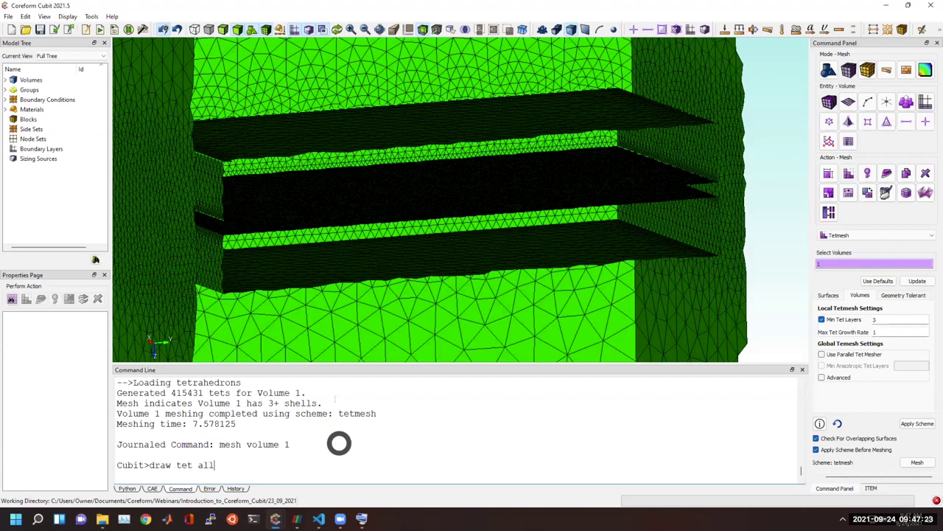
{"action": "type", "text": "tet all"}
{"action": "key", "text": "Return"}
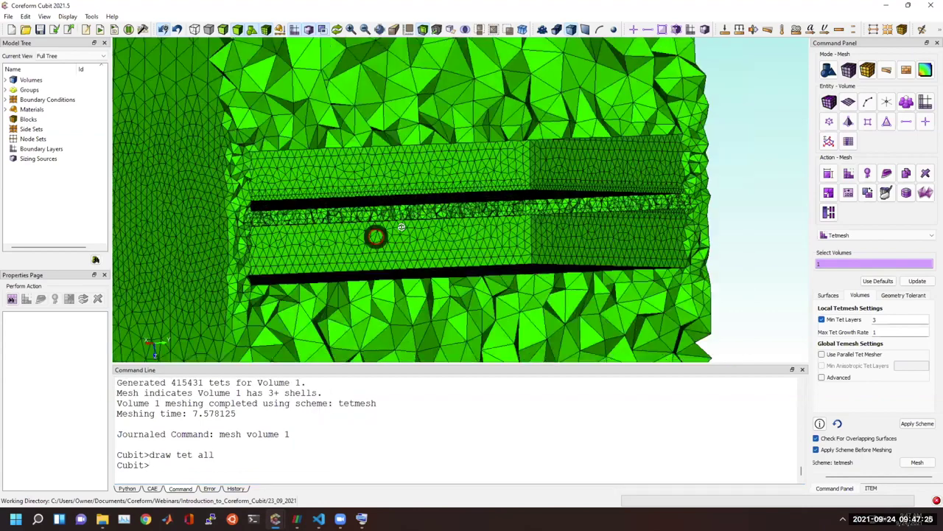
{"action": "left_click_drag", "start_coordinate": [401, 227], "coordinate": [330, 242]}
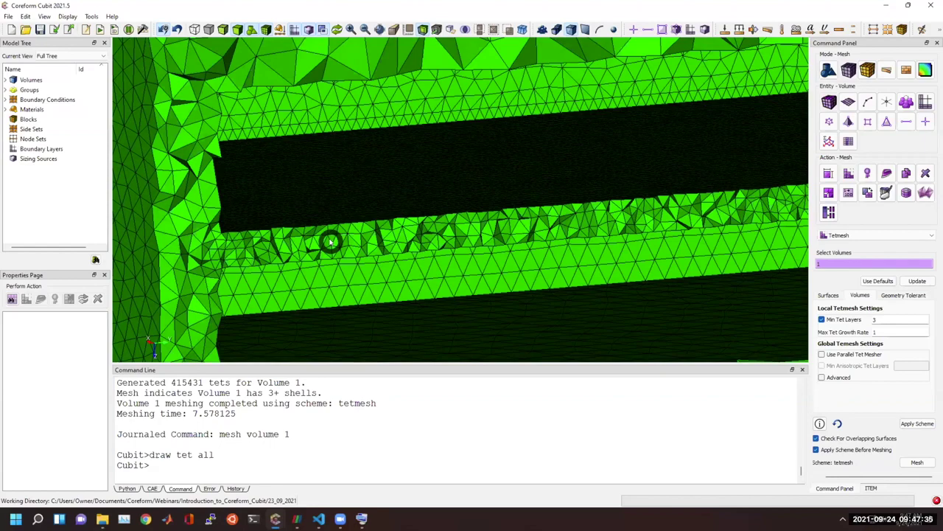
{"action": "mouse_move", "coordinate": [331, 241]}
{"action": "left_mouse_down"}
{"action": "mouse_move", "coordinate": [280, 184]}
{"action": "mouse_move", "coordinate": [295, 233]}
{"action": "mouse_move", "coordinate": [324, 247]}
{"action": "left_mouse_up"}
{"action": "left_click_drag", "start_coordinate": [293, 263], "coordinate": [580, 228]}
{"action": "mouse_move", "coordinate": [461, 225]}
{"action": "left_mouse_down"}
{"action": "mouse_move", "coordinate": [548, 219]}
{"action": "mouse_move", "coordinate": [575, 194]}
{"action": "mouse_move", "coordinate": [540, 166]}
{"action": "mouse_move", "coordinate": [478, 183]}
{"action": "mouse_move", "coordinate": [573, 196]}
{"action": "mouse_move", "coordinate": [410, 228]}
{"action": "left_mouse_up"}
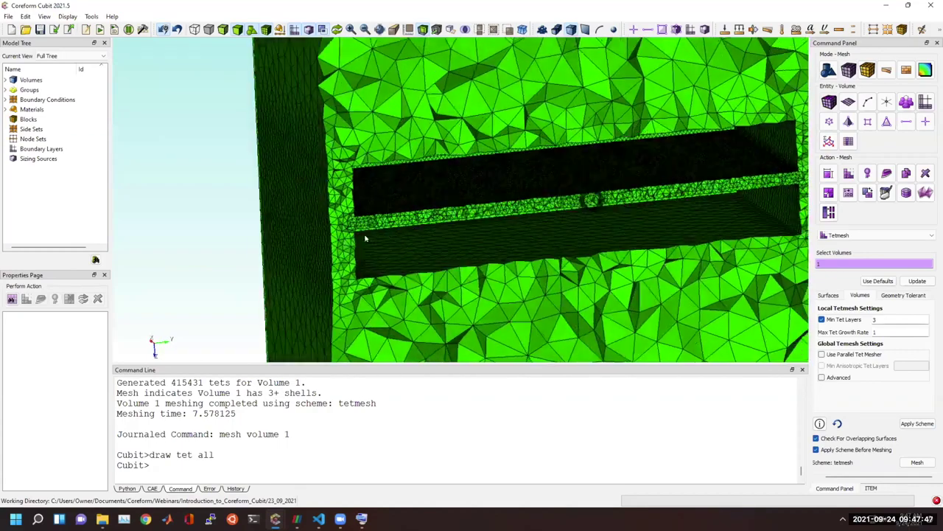
Step: Take a final look at the tet mesh, then clear everything with a new session
{"action": "left_click_drag", "start_coordinate": [383, 271], "coordinate": [425, 194]}
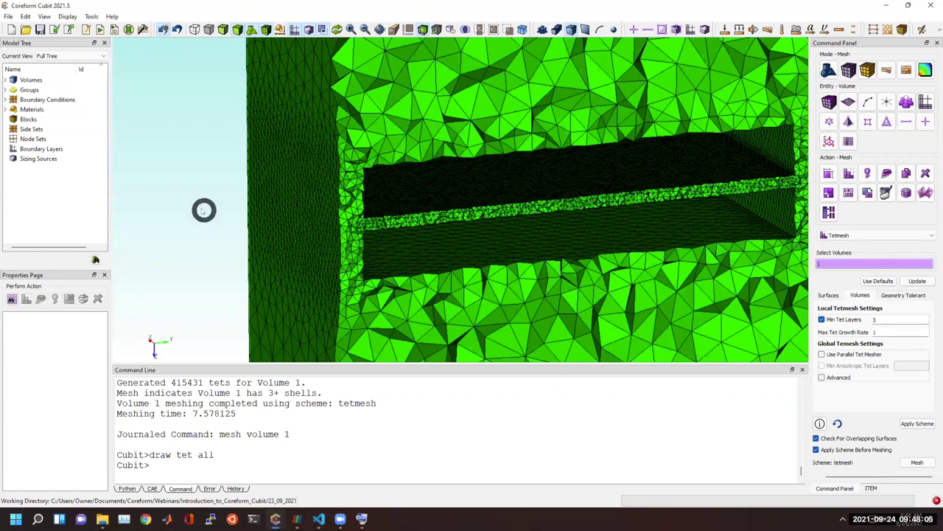
{"action": "scroll", "coordinate": [204, 210], "scroll_direction": "down", "scroll_amount": 2}
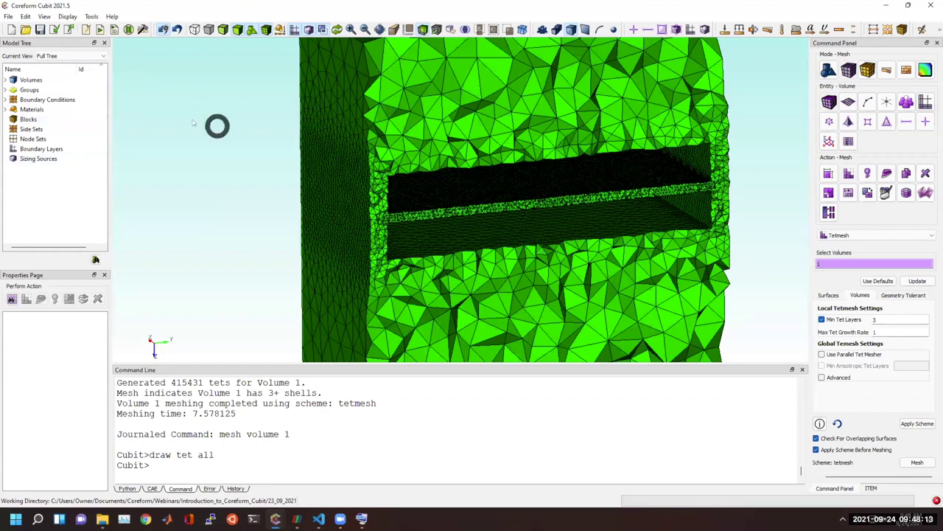
{"action": "left_click", "coordinate": [17, 30]}
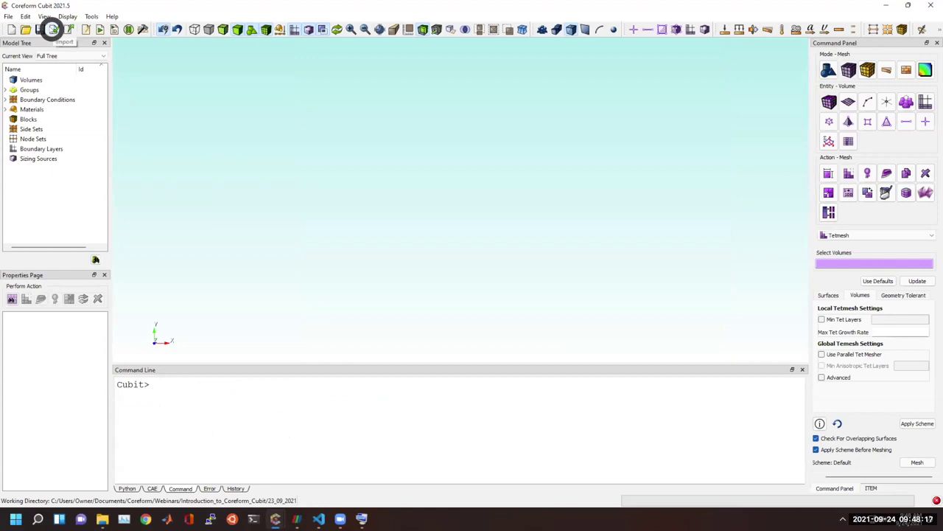
Step: Switch to the clevis session, delete volume 1 and compress so the remaining part becomes Volume 1
{"action": "mouse_move", "coordinate": [275, 518]}
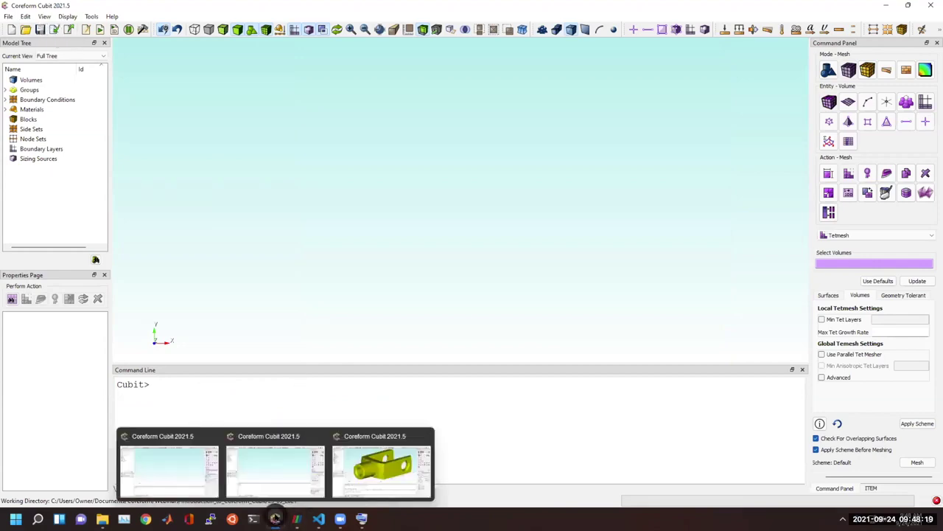
{"action": "left_click", "coordinate": [367, 475]}
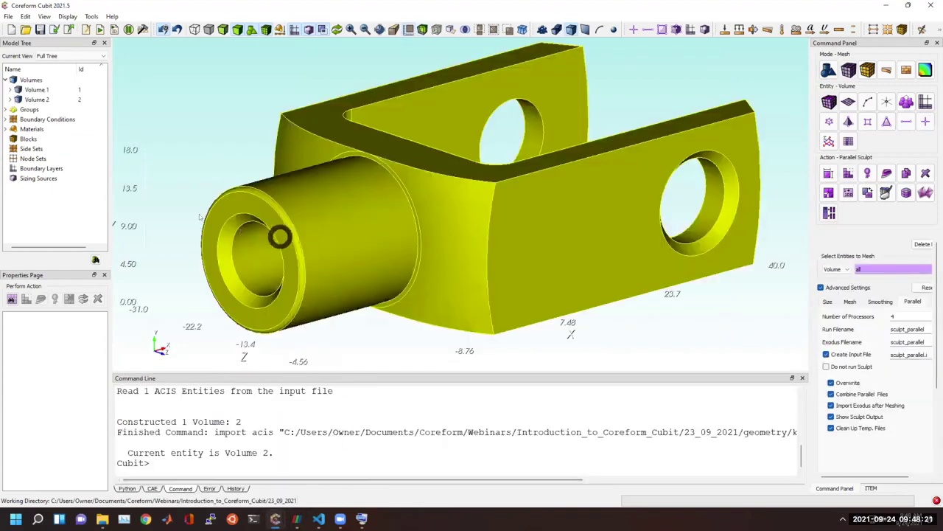
{"action": "left_click", "coordinate": [272, 466]}
{"action": "type", "text": "delete vol 1"}
{"action": "key", "text": "Return"}
{"action": "type", "text": "compress"}
{"action": "key", "text": "Return"}
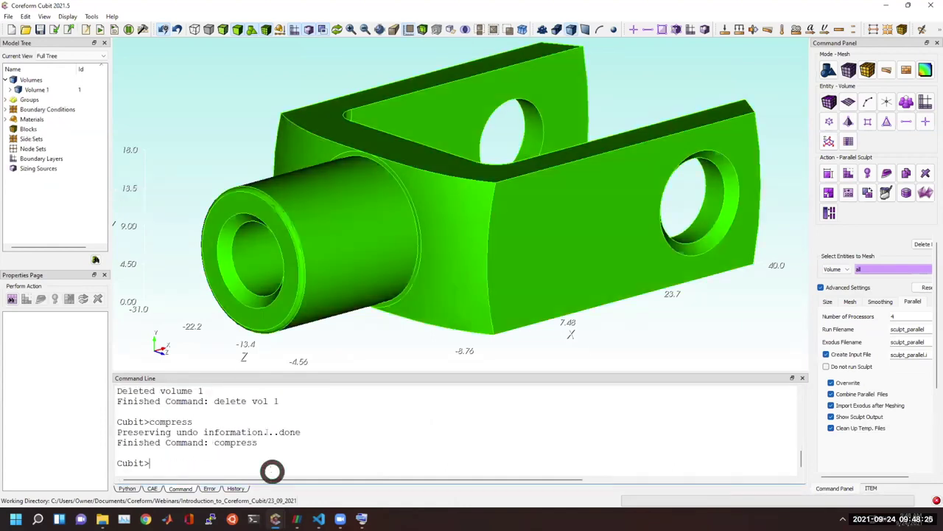
Step: Orbit the clevis and display the 'graphics tolerance' command usage via Tab completion
{"action": "left_click_drag", "start_coordinate": [331, 252], "coordinate": [152, 131], "text": "ctrl"}
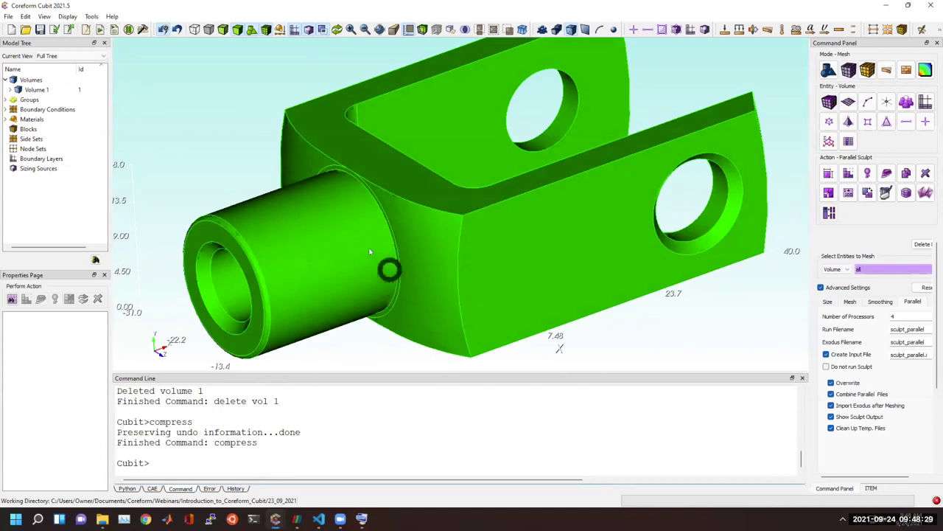
{"action": "left_click_drag", "start_coordinate": [331, 226], "coordinate": [554, 268], "text": "ctrl"}
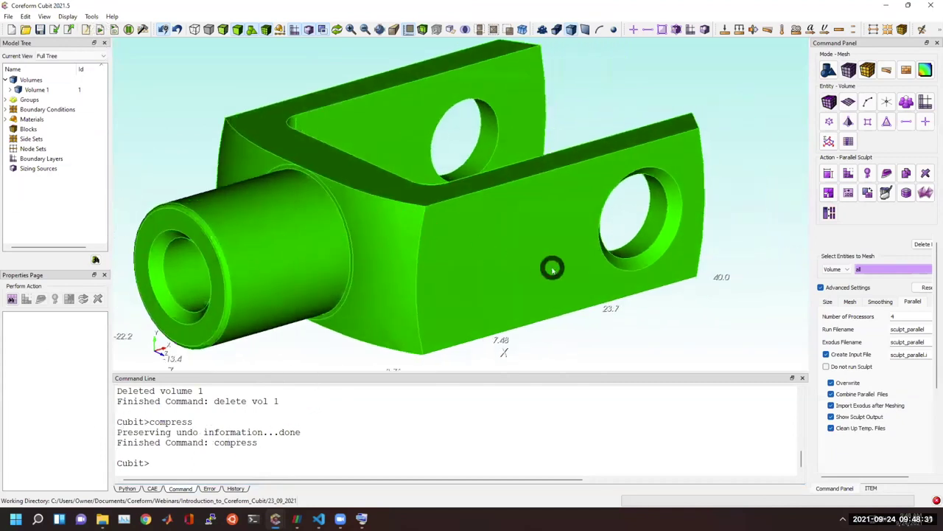
{"action": "left_click", "coordinate": [476, 434]}
{"action": "type", "text": "graphics"}
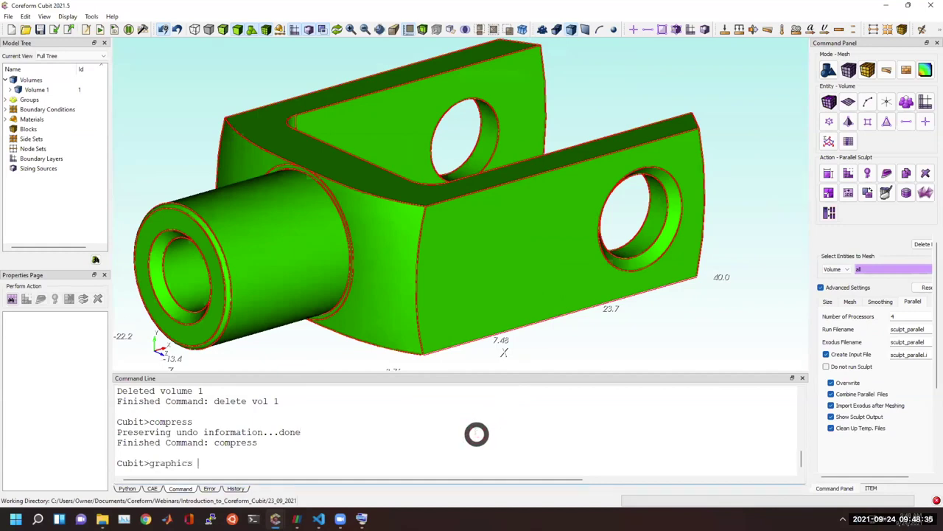
{"action": "type", "text": " toleran"}
{"action": "key", "text": "Tab"}
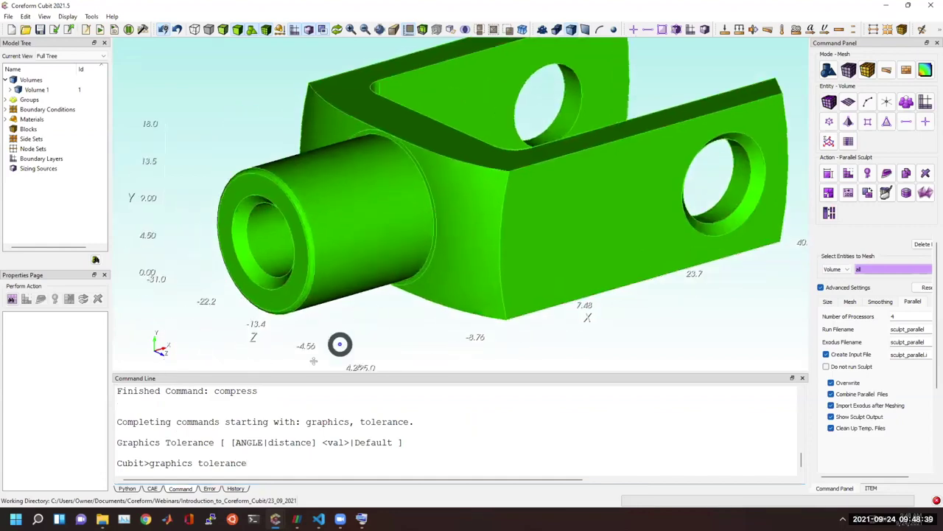
Step: Zoom and orbit onto a curved edge to examine its faceting, then begin a new command
{"action": "scroll", "coordinate": [305, 278], "scroll_direction": "up", "scroll_amount": 3}
{"action": "scroll", "coordinate": [299, 255], "scroll_direction": "up", "scroll_amount": 5}
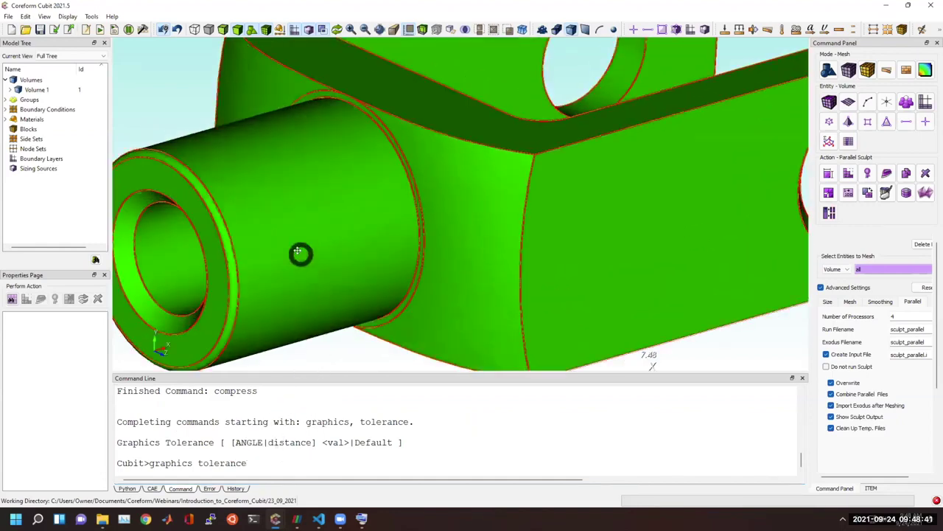
{"action": "scroll", "coordinate": [356, 126], "scroll_direction": "up", "scroll_amount": 6}
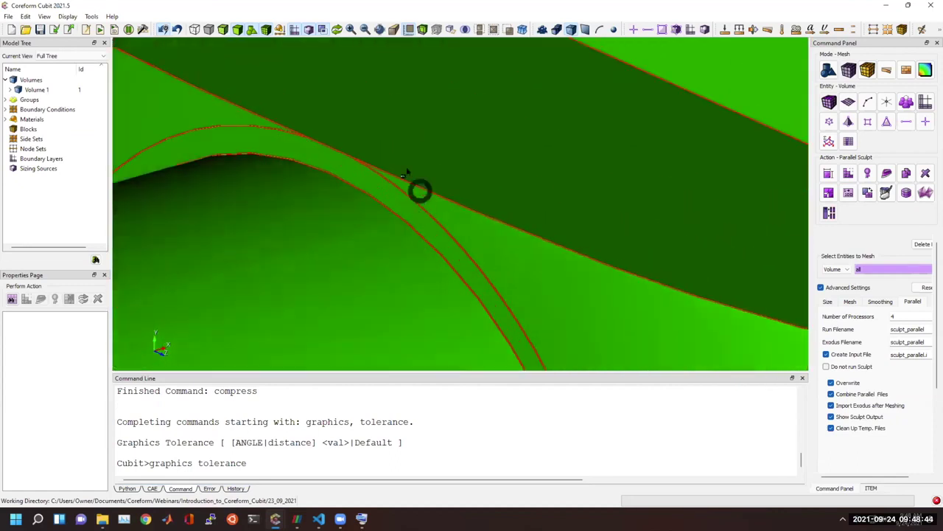
{"action": "left_click_drag", "start_coordinate": [406, 171], "coordinate": [333, 200]}
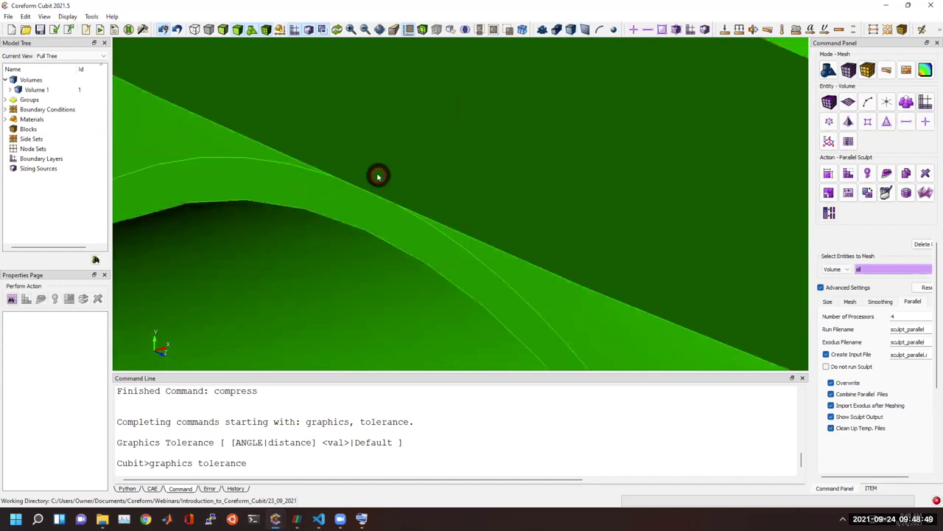
{"action": "left_click_drag", "start_coordinate": [390, 218], "coordinate": [343, 229]}
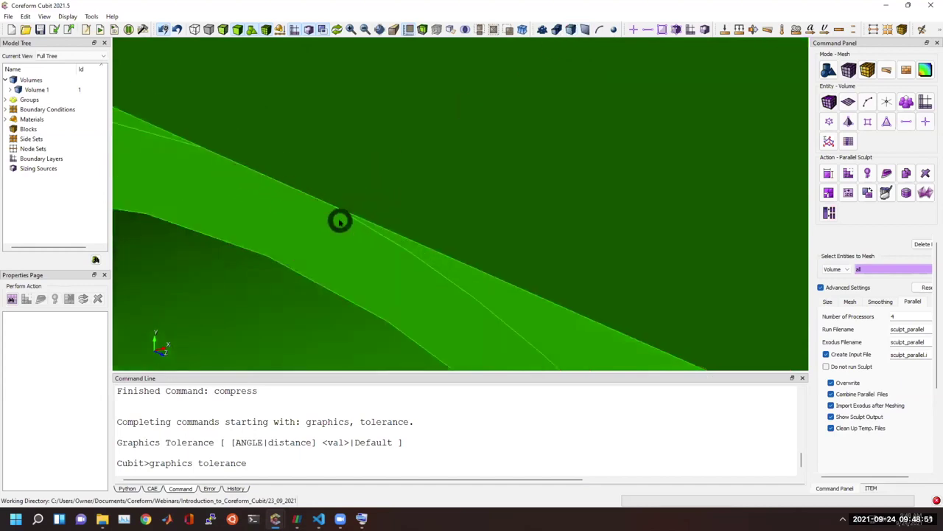
{"action": "left_click_drag", "start_coordinate": [354, 234], "coordinate": [436, 207]}
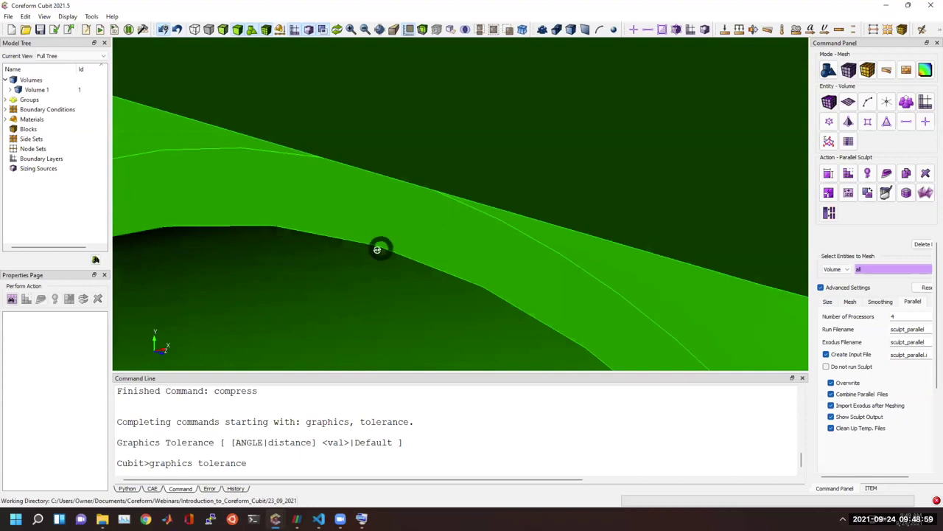
{"action": "left_click_drag", "start_coordinate": [381, 248], "coordinate": [379, 258]}
{"action": "left_click", "coordinate": [323, 442]}
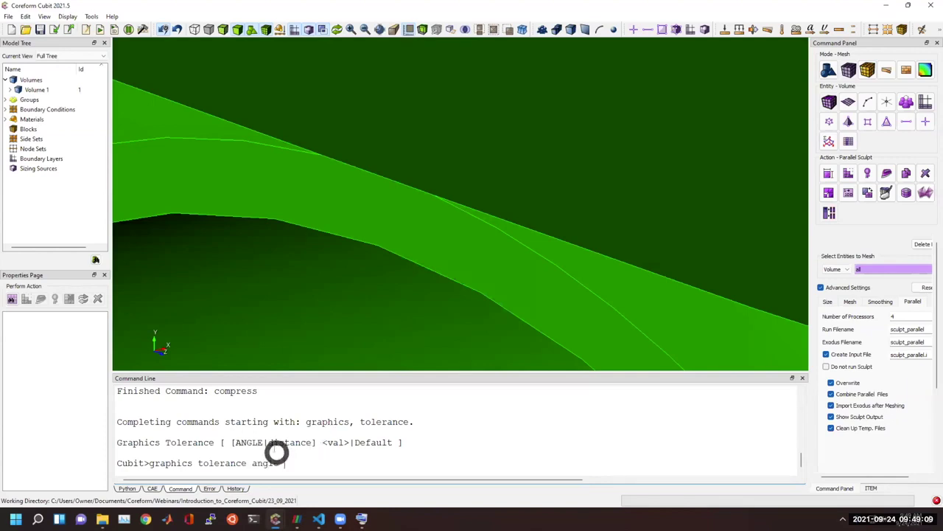
Step: Refresh the bracket's facets at graphics tolerance angle 5, then at 1
{"action": "key", "text": "Return"}
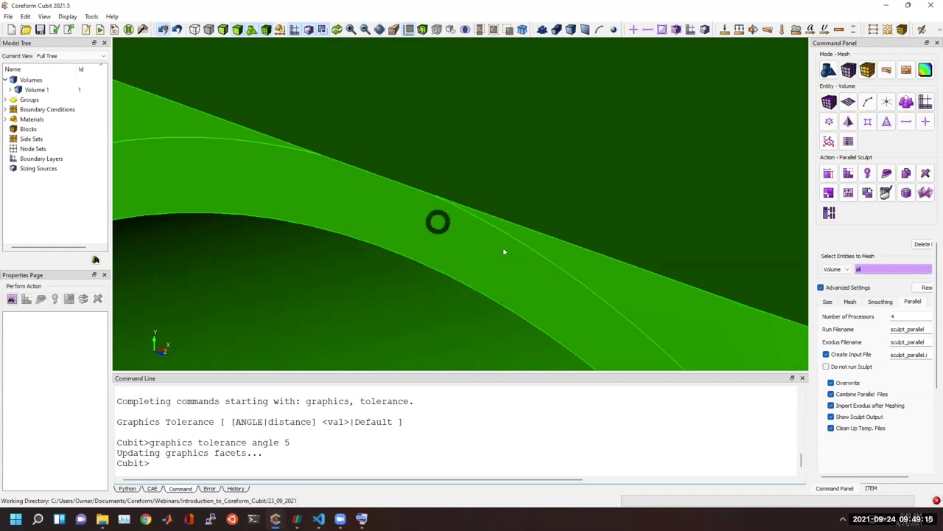
{"action": "left_click", "coordinate": [381, 467]}
{"action": "key", "text": "Up"}
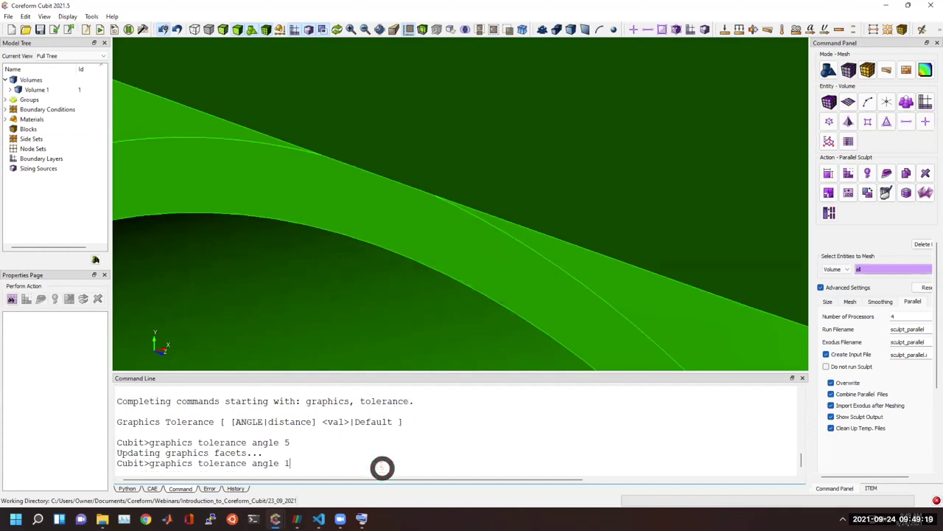
{"action": "key", "text": "Return"}
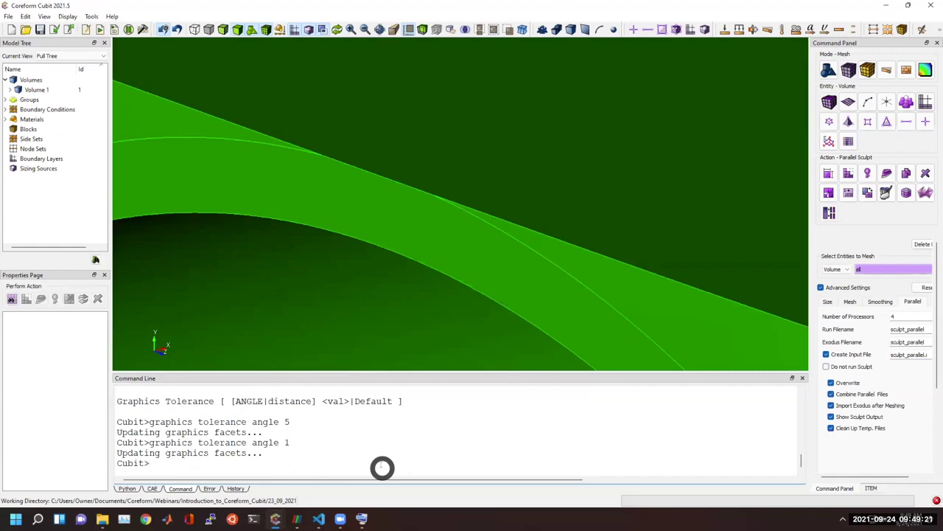
Step: Turn the bracket to its two-hole face and apply a 45-degree graphics tolerance angle
{"action": "left_click_drag", "start_coordinate": [346, 344], "coordinate": [356, 238]}
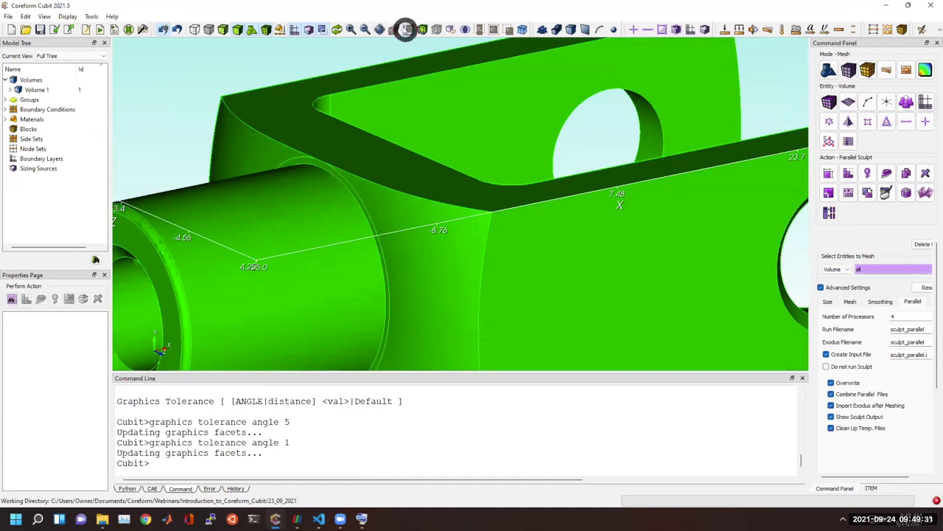
{"action": "left_click_drag", "start_coordinate": [404, 108], "coordinate": [364, 278]}
{"action": "left_click_drag", "start_coordinate": [682, 158], "coordinate": [585, 260]}
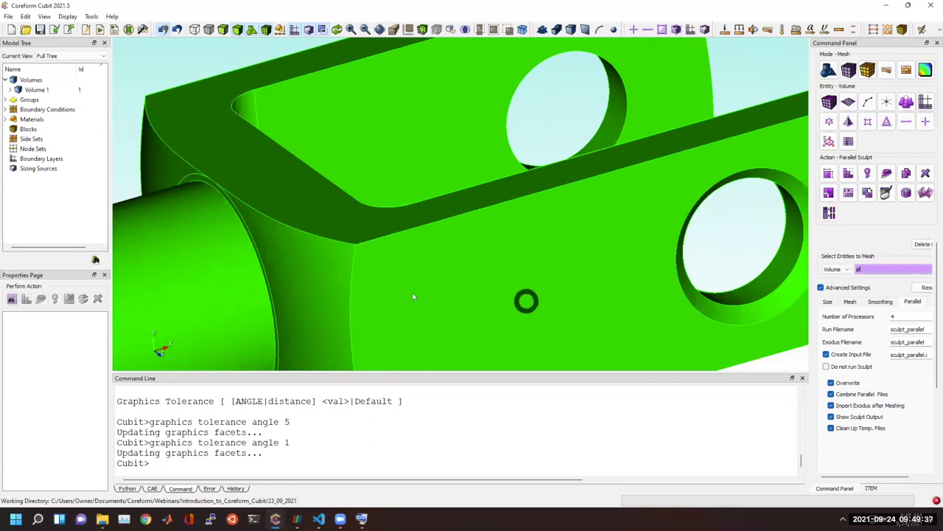
{"action": "key", "text": "Up"}
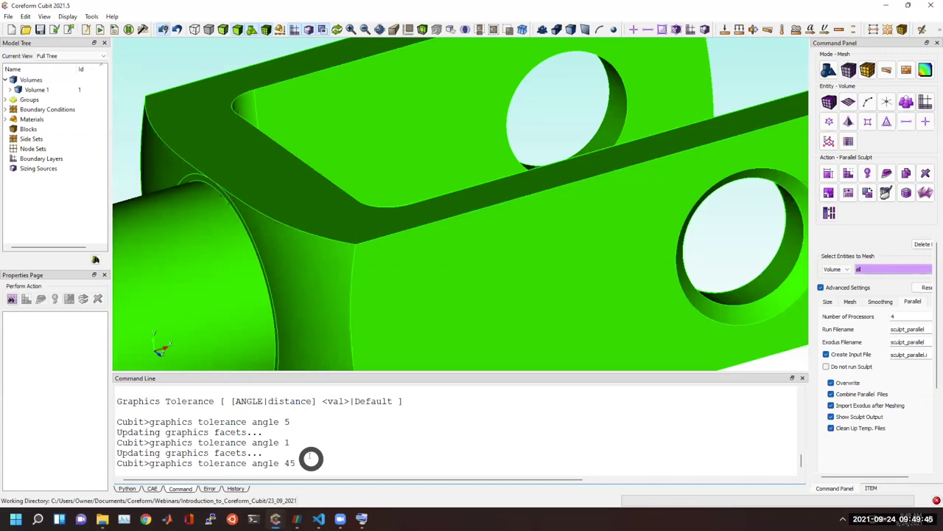
{"action": "key", "text": "Return"}
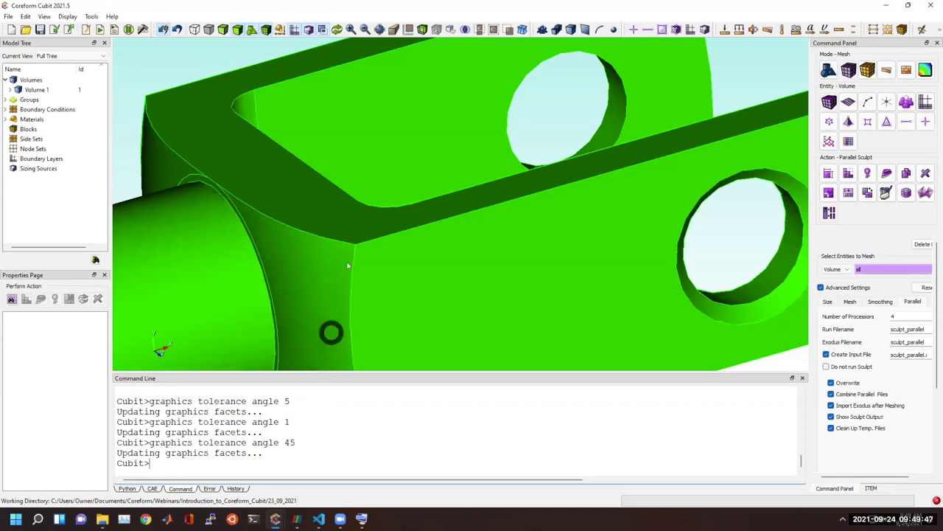
Step: Compare the coarser facets from several angles, then apply a 15-degree graphics tolerance angle
{"action": "scroll", "coordinate": [331, 331], "scroll_direction": "down", "scroll_amount": 5}
{"action": "left_click_drag", "start_coordinate": [354, 211], "coordinate": [458, 191]}
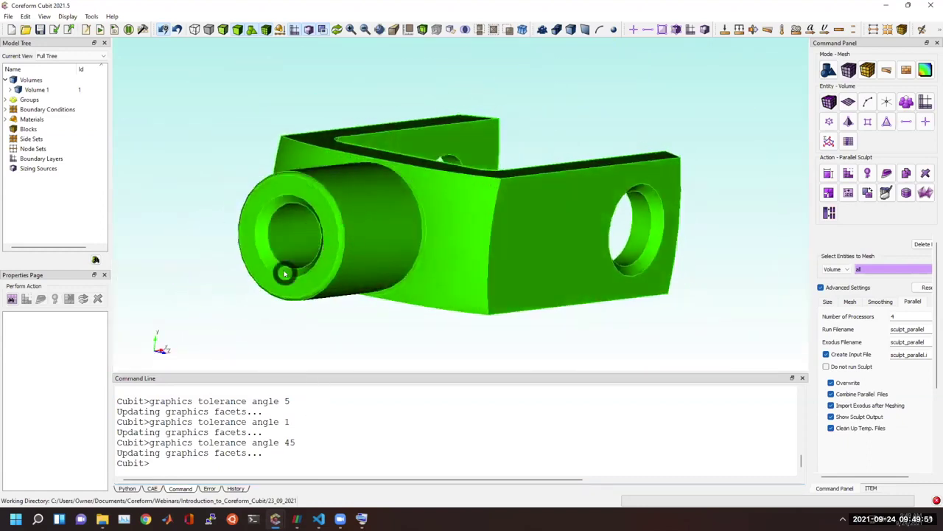
{"action": "left_click_drag", "start_coordinate": [325, 234], "coordinate": [290, 246]}
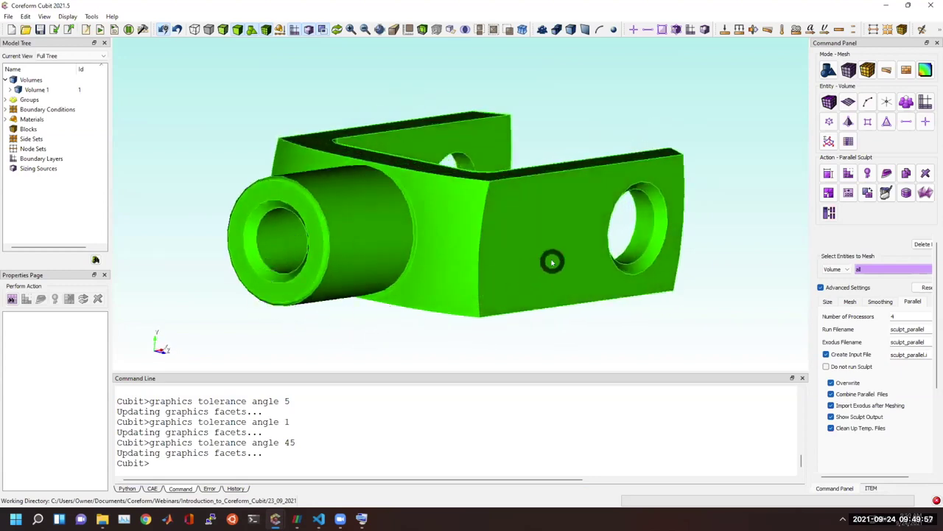
{"action": "left_click_drag", "start_coordinate": [514, 246], "coordinate": [436, 265]}
{"action": "key", "text": "Up"}
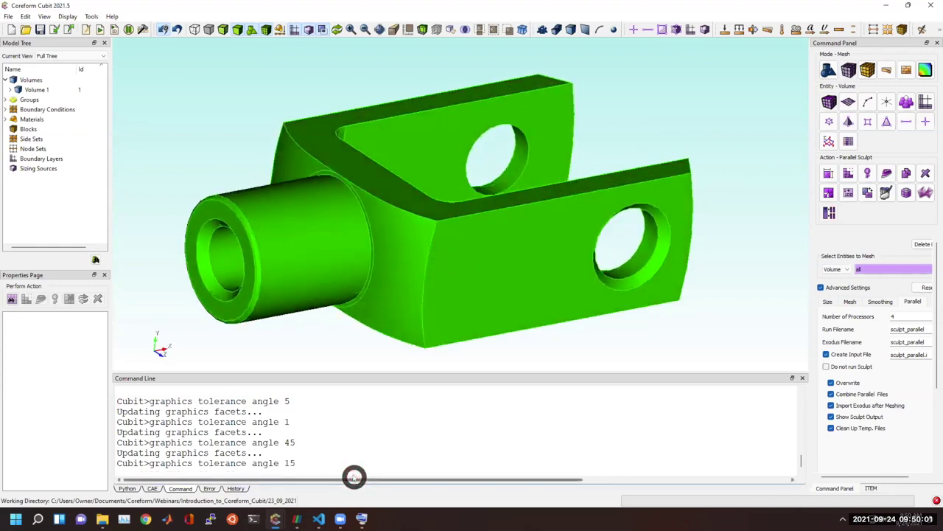
{"action": "key", "text": "Return"}
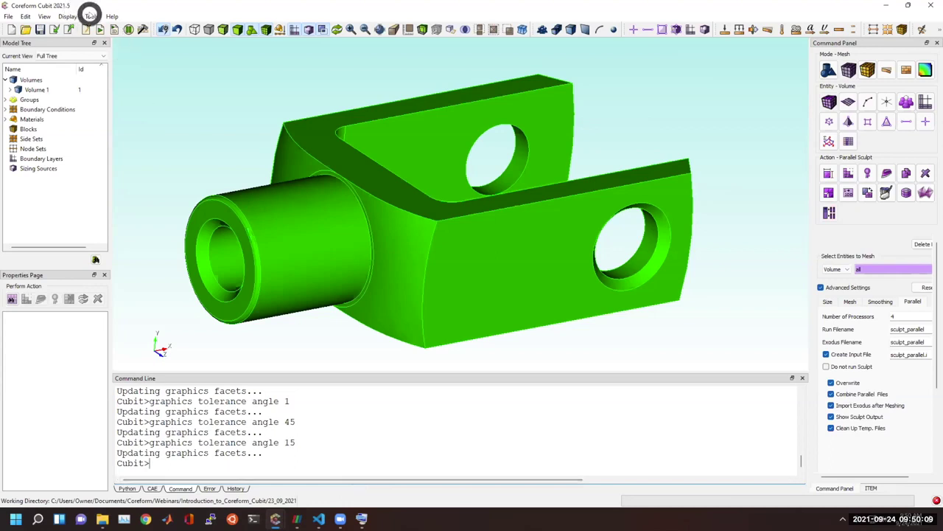
Step: In Options > Geometry Defaults, save a 15-degree Faceting Tolerance Angle as the default
{"action": "left_click", "coordinate": [90, 16]}
{"action": "left_click", "coordinate": [110, 76]}
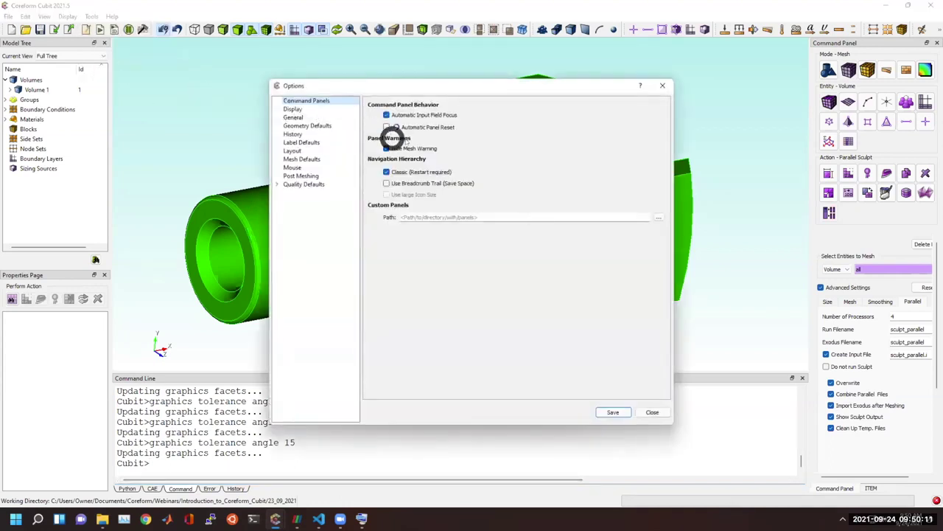
{"action": "left_click", "coordinate": [295, 118]}
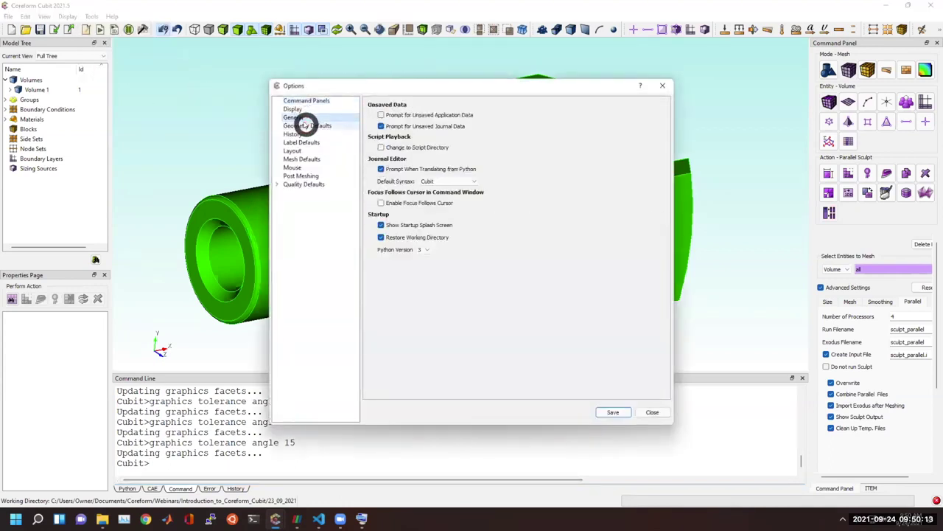
{"action": "left_click", "coordinate": [306, 126]}
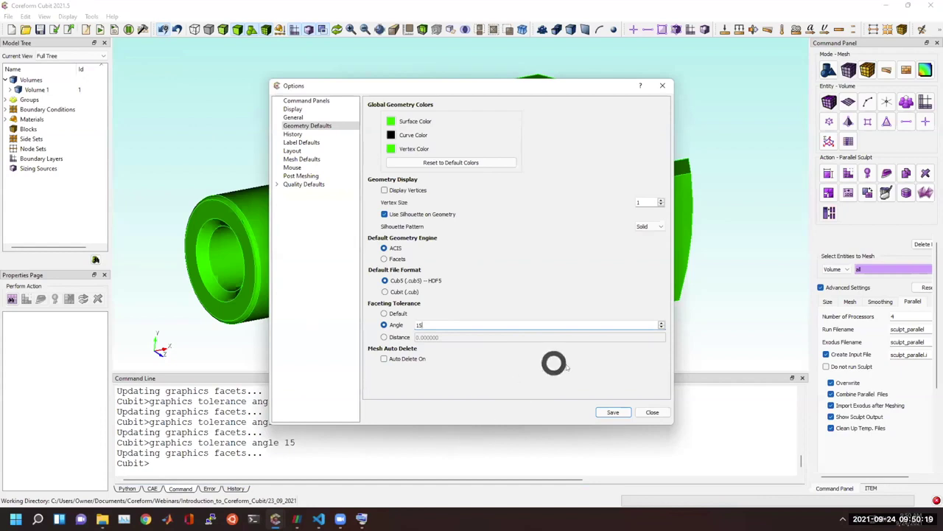
{"action": "left_click", "coordinate": [619, 413]}
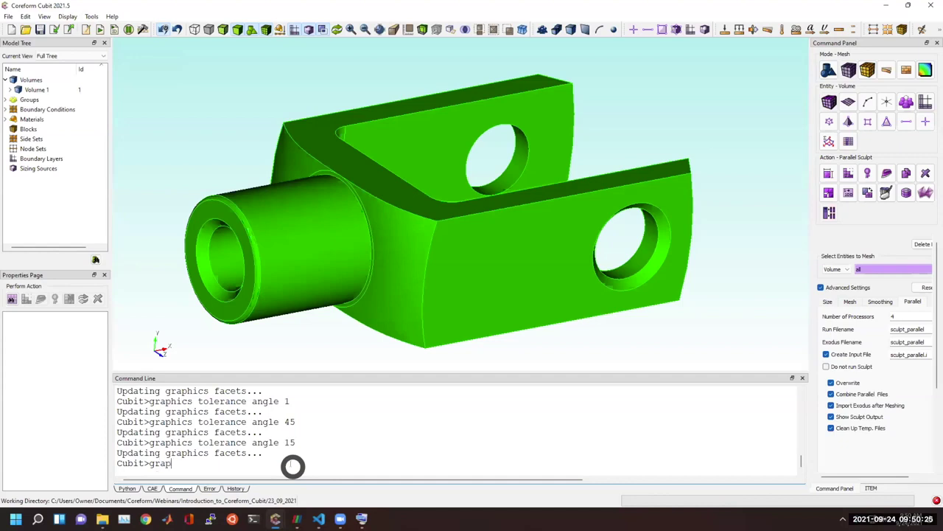
Step: Apply 'graphics tolerance angle 1' and rotate the clevis to check its smoother curved facets
{"action": "type", "text": "tolerance angle 1"}
{"action": "key", "text": "Return"}
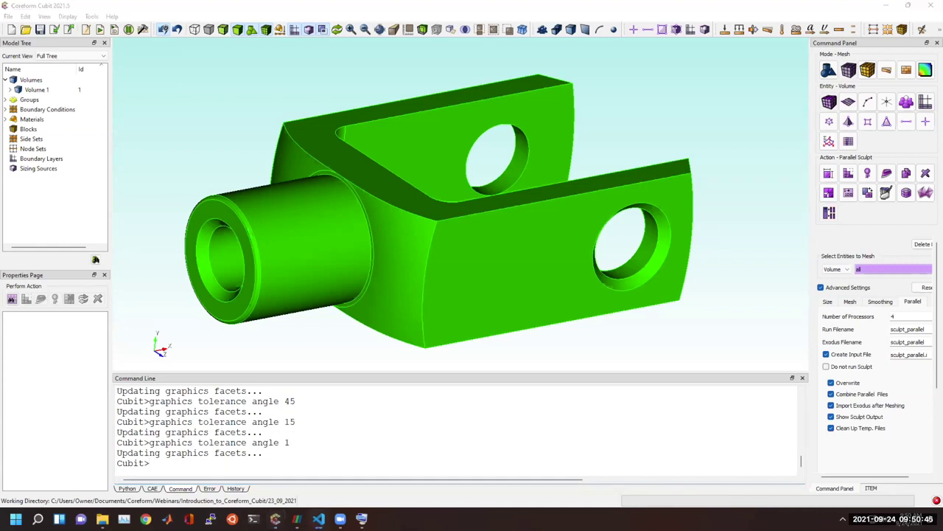
{"action": "left_click_drag", "start_coordinate": [268, 280], "coordinate": [331, 167]}
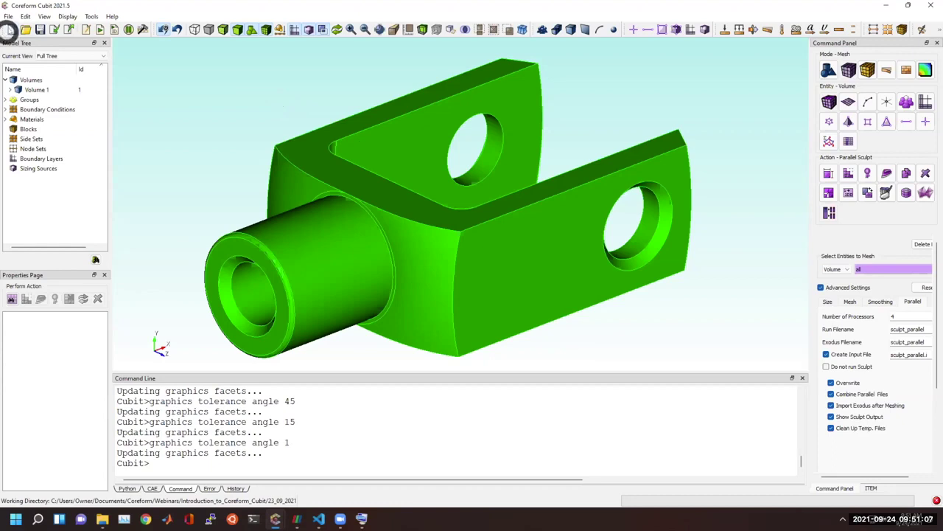
Step: Start a new session and import eros_asteroid.stl with Make Elements turned on
{"action": "left_click", "coordinate": [11, 29]}
{"action": "left_click", "coordinate": [53, 29]}
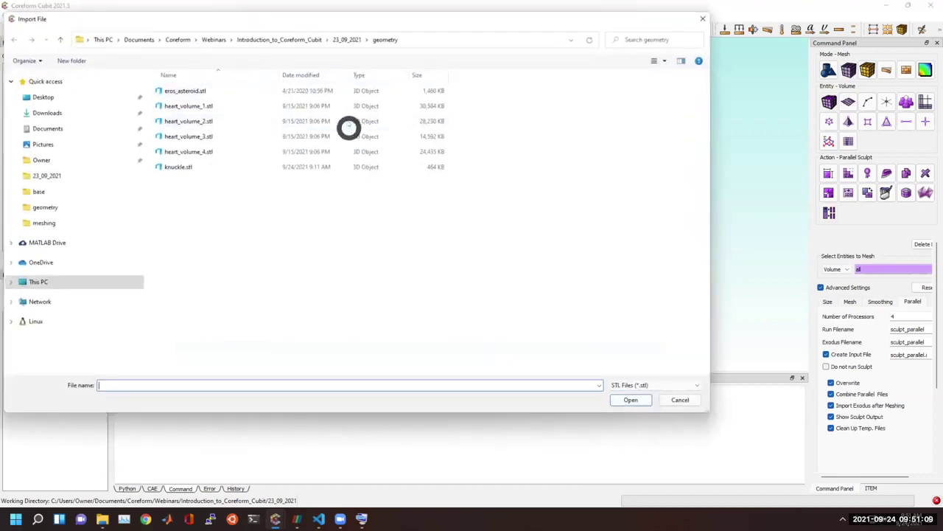
{"action": "double_click", "coordinate": [239, 90]}
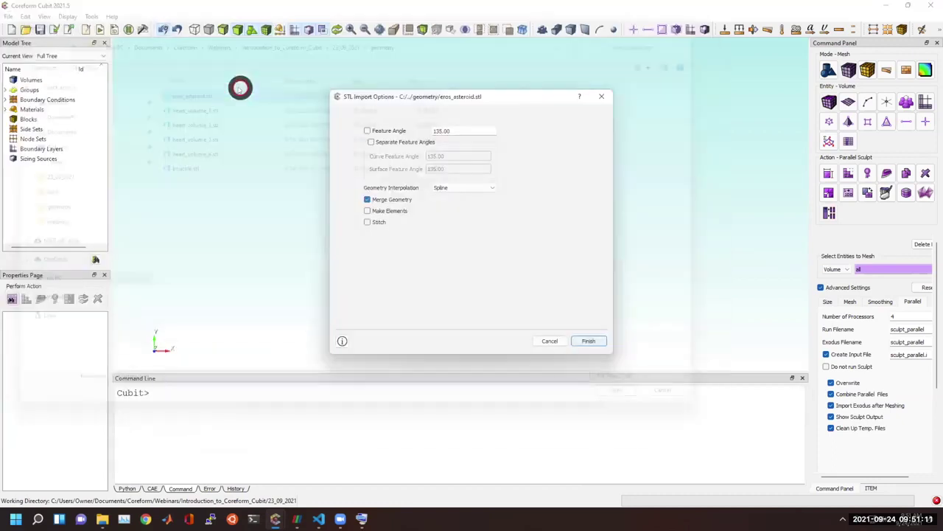
{"action": "left_click", "coordinate": [403, 212]}
{"action": "left_click", "coordinate": [588, 341]}
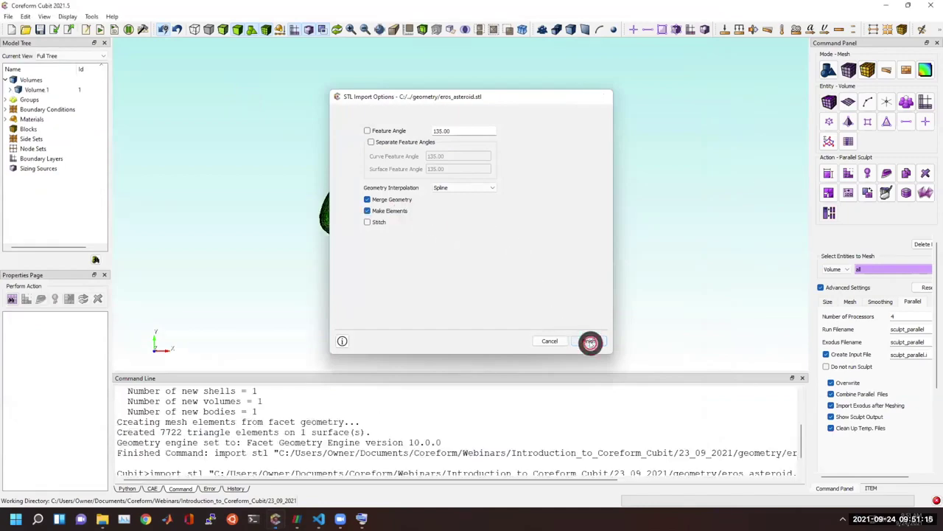
Step: Zoom into the asteroid surface, pick triangles Tri 4519 and Tri 4518, then zoom back out
{"action": "left_click_drag", "start_coordinate": [456, 273], "coordinate": [499, 239]}
{"action": "right_click_drag", "start_coordinate": [499, 239], "coordinate": [472, 317]}
{"action": "scroll", "coordinate": [411, 262], "scroll_direction": "up", "scroll_amount": 5}
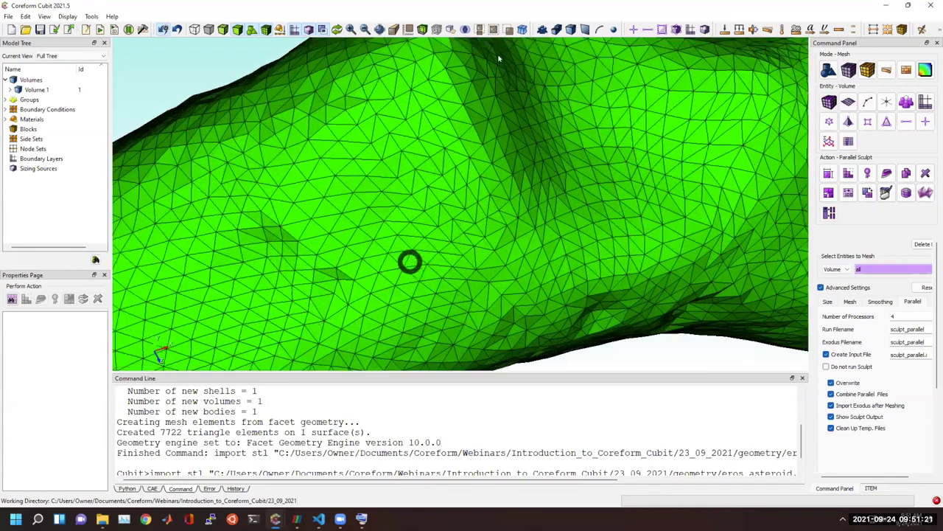
{"action": "left_click", "coordinate": [662, 28]}
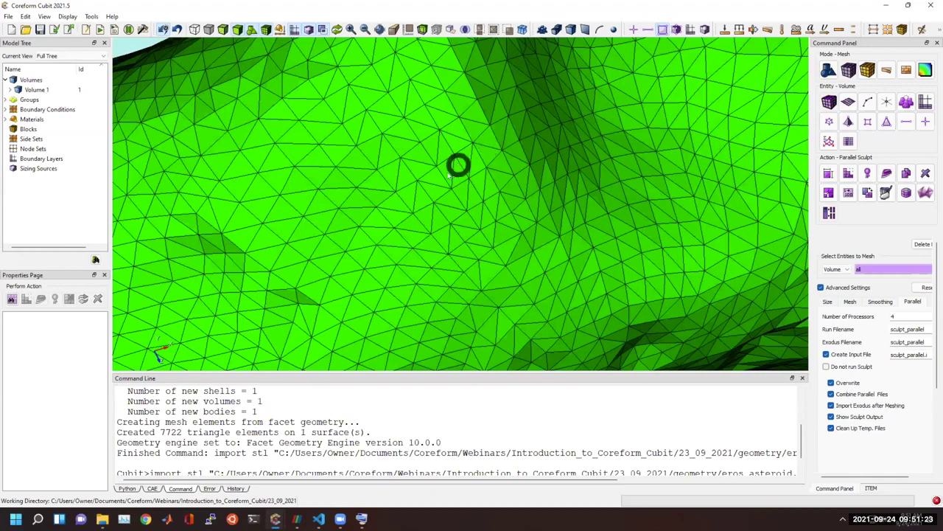
{"action": "scroll", "coordinate": [458, 166], "scroll_direction": "up", "scroll_amount": 3}
{"action": "left_click", "coordinate": [415, 182]}
{"action": "left_click", "coordinate": [417, 184], "text": "ctrl"}
{"action": "scroll", "coordinate": [447, 241], "scroll_direction": "up", "scroll_amount": 3}
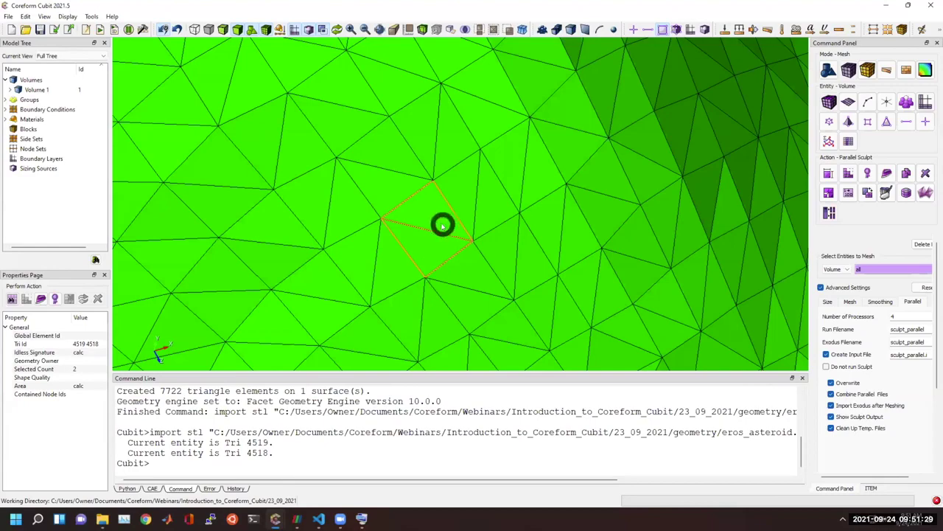
{"action": "scroll", "coordinate": [442, 225], "scroll_direction": "down", "scroll_amount": 5}
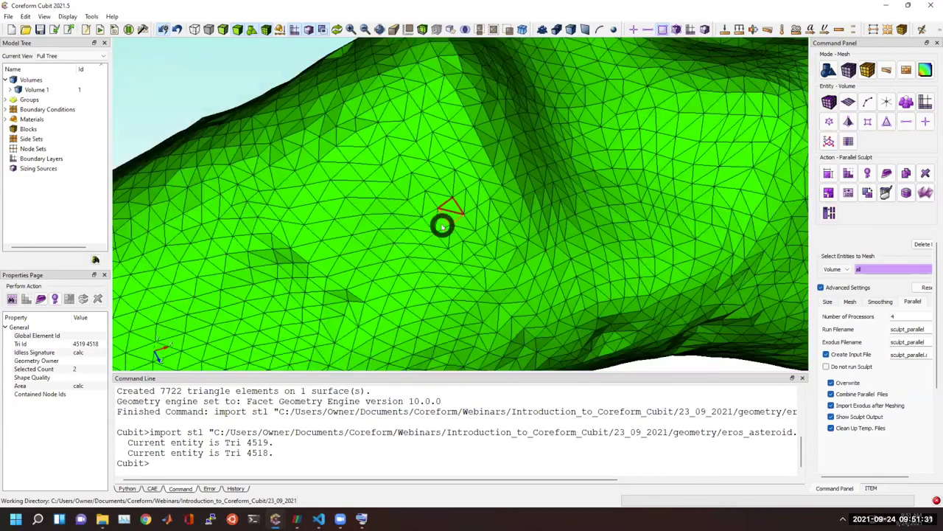
{"action": "scroll", "coordinate": [442, 226], "scroll_direction": "down", "scroll_amount": 2}
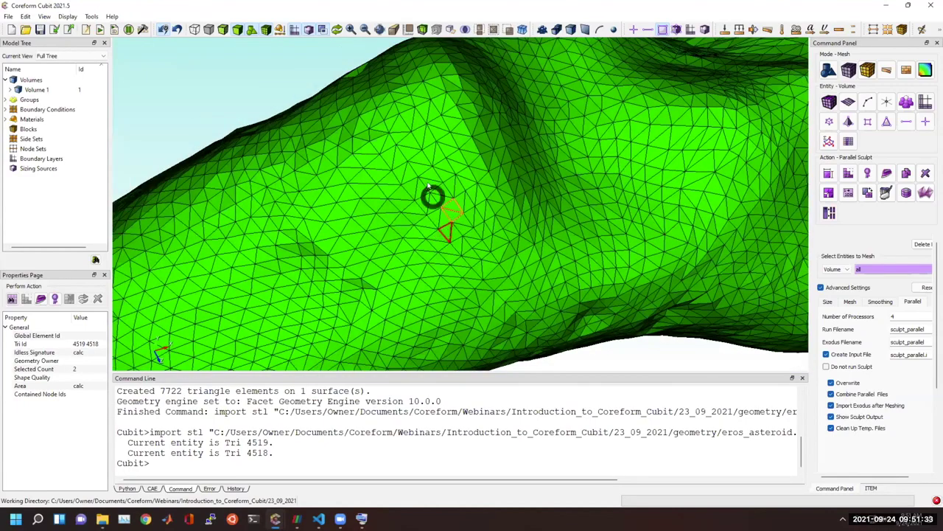
{"action": "left_click_drag", "start_coordinate": [428, 184], "coordinate": [400, 241]}
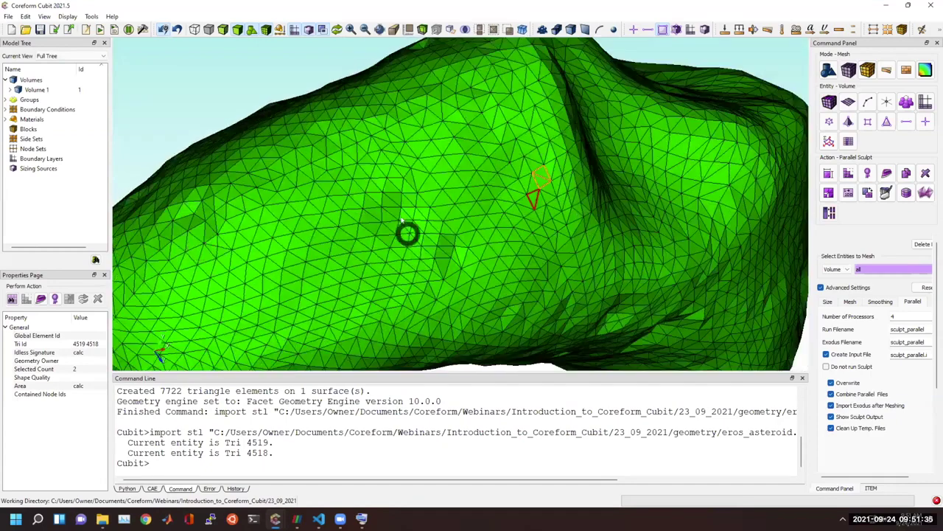
{"action": "scroll", "coordinate": [354, 288], "scroll_direction": "down", "scroll_amount": 6}
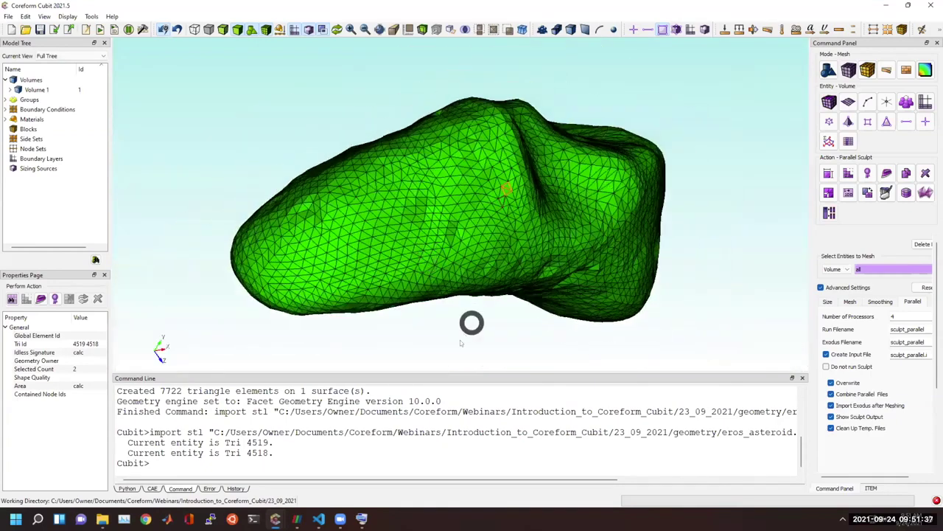
Step: Clear the triangle selection and delete the asteroid's surface mesh
{"action": "left_click", "coordinate": [446, 356]}
{"action": "left_click", "coordinate": [398, 453]}
{"action": "type", "text": "delete mesh"}
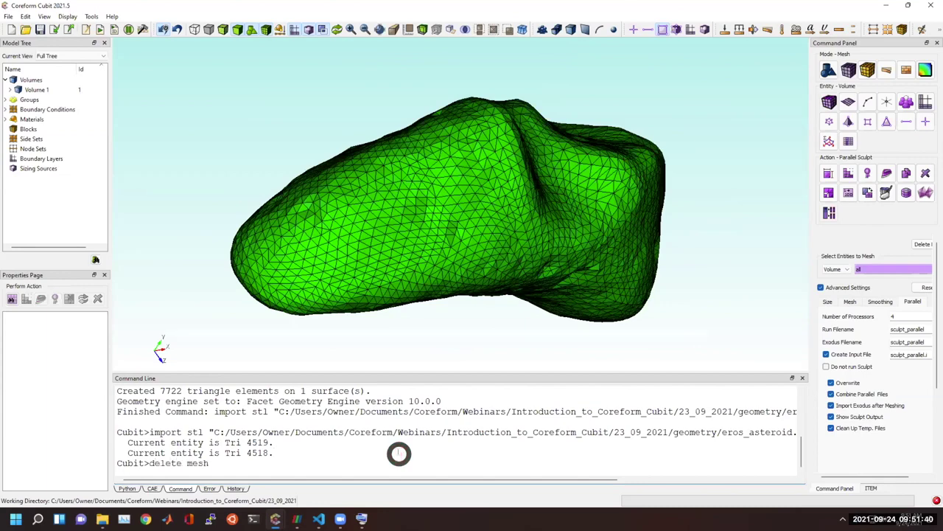
{"action": "key", "text": "Return"}
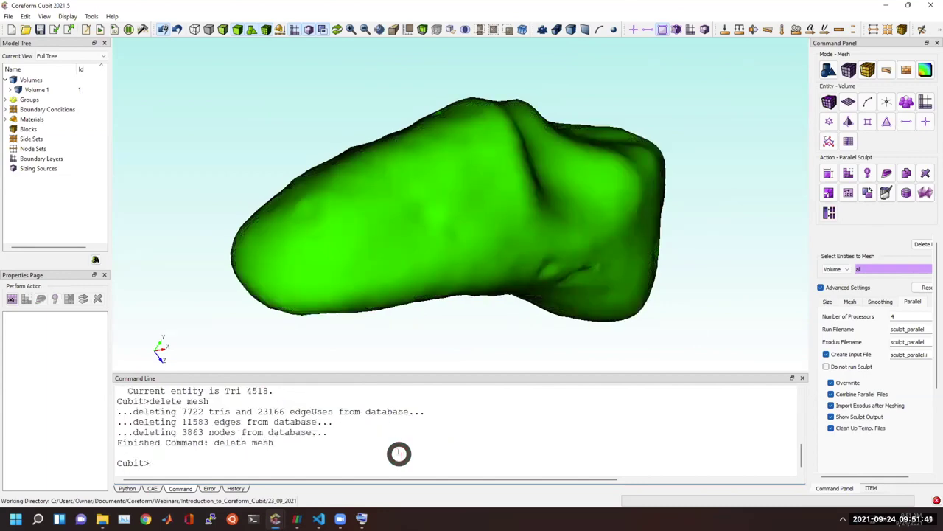
{"action": "left_click_drag", "start_coordinate": [544, 246], "coordinate": [471, 140]}
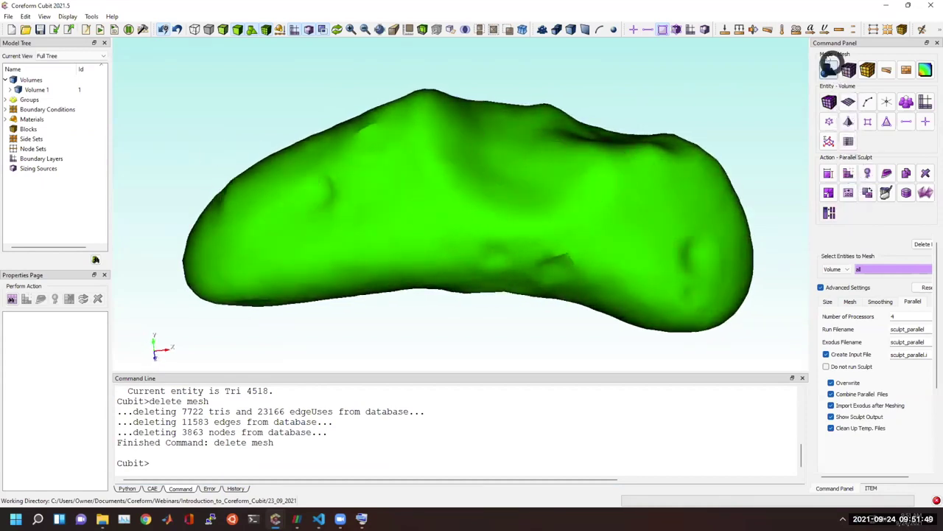
Step: Set up a coordinate-plane webcut of body 1, preview the plane, and attempt the cut
{"action": "left_click", "coordinate": [827, 67]}
{"action": "left_click", "coordinate": [847, 154]}
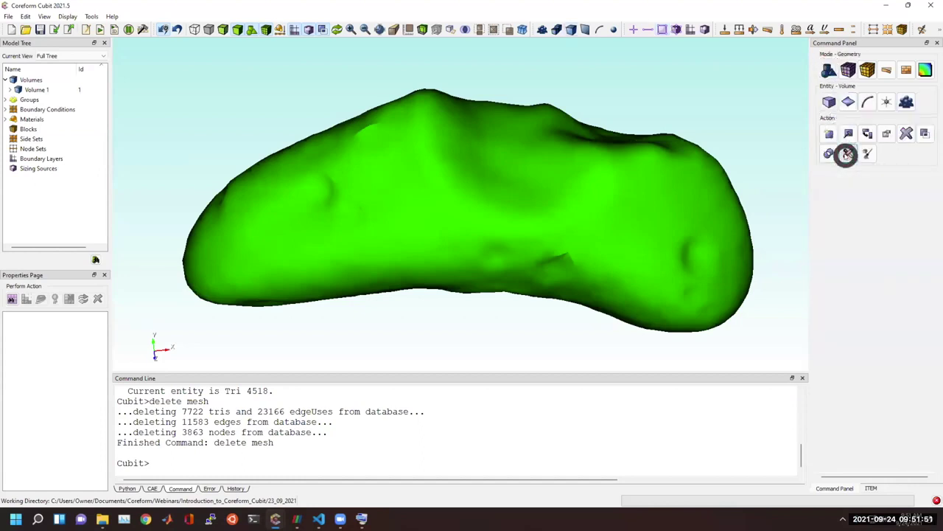
{"action": "left_click", "coordinate": [849, 101]}
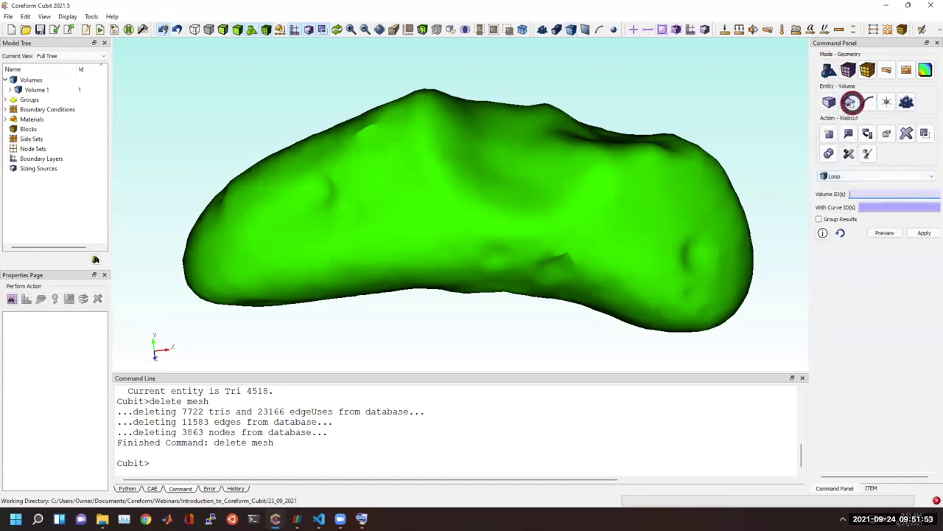
{"action": "left_click", "coordinate": [848, 154]}
{"action": "left_click", "coordinate": [851, 176]}
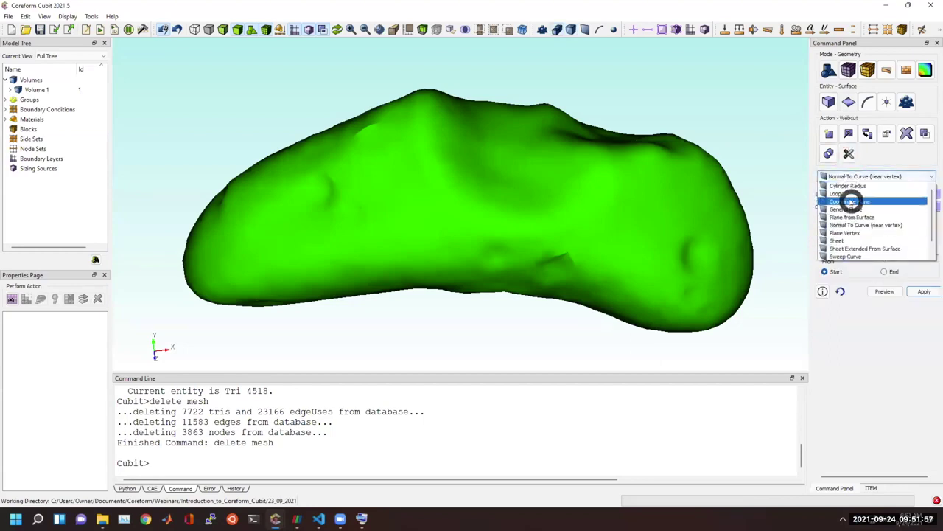
{"action": "left_click", "coordinate": [849, 201]}
{"action": "left_click", "coordinate": [594, 206]}
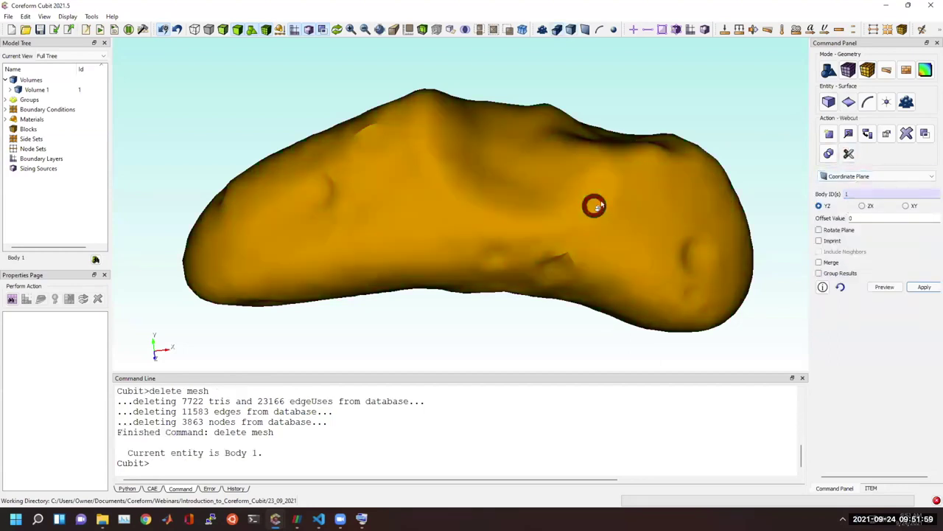
{"action": "left_click", "coordinate": [884, 286]}
{"action": "scroll", "coordinate": [676, 255], "scroll_direction": "down", "scroll_amount": 2}
{"action": "left_click", "coordinate": [925, 287]}
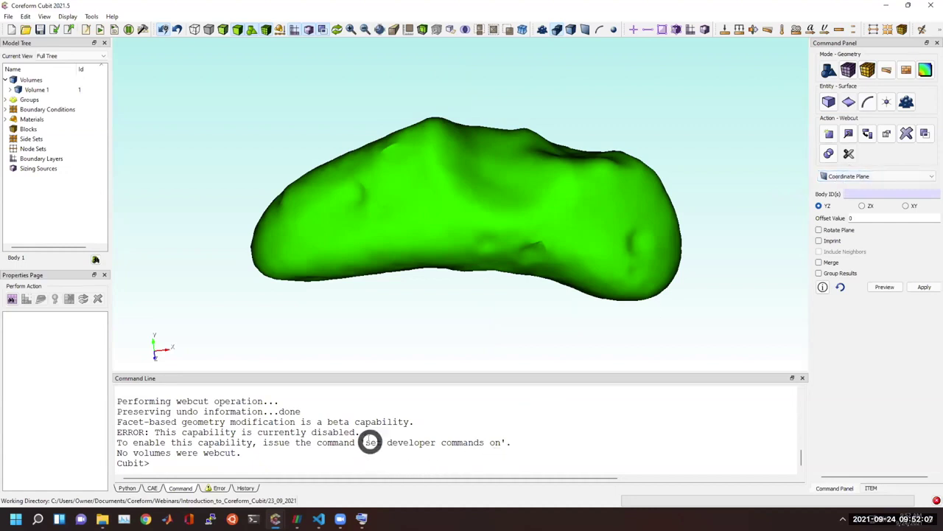
Step: Run 'set developer commands on' and rerun the xplane offset 0 webcut, splitting body 1 into volumes 1 and 2
{"action": "left_click_drag", "start_coordinate": [366, 443], "coordinate": [506, 440]}
{"action": "key", "text": "ctrl+c"}
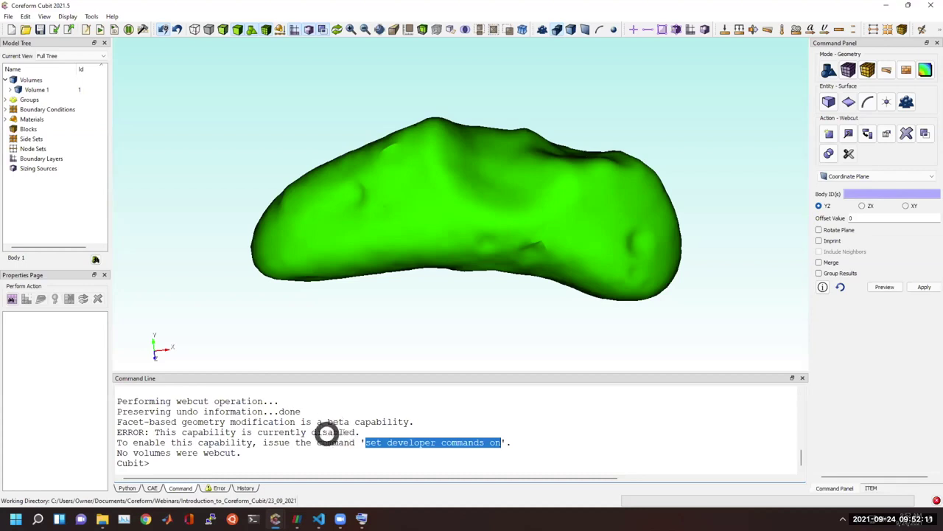
{"action": "left_click", "coordinate": [273, 467]}
{"action": "key", "text": "ctrl+v"}
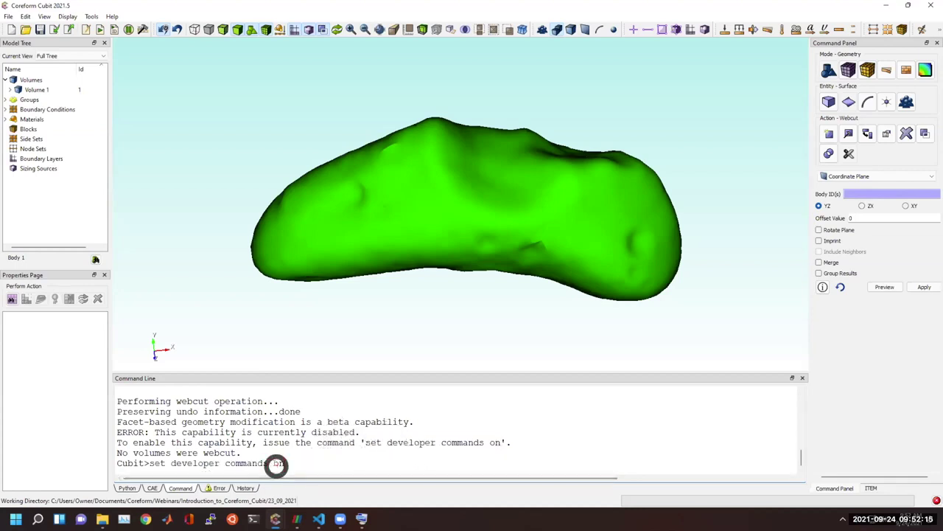
{"action": "key", "text": "Return"}
{"action": "key", "text": "Up"}
{"action": "key", "text": "Return"}
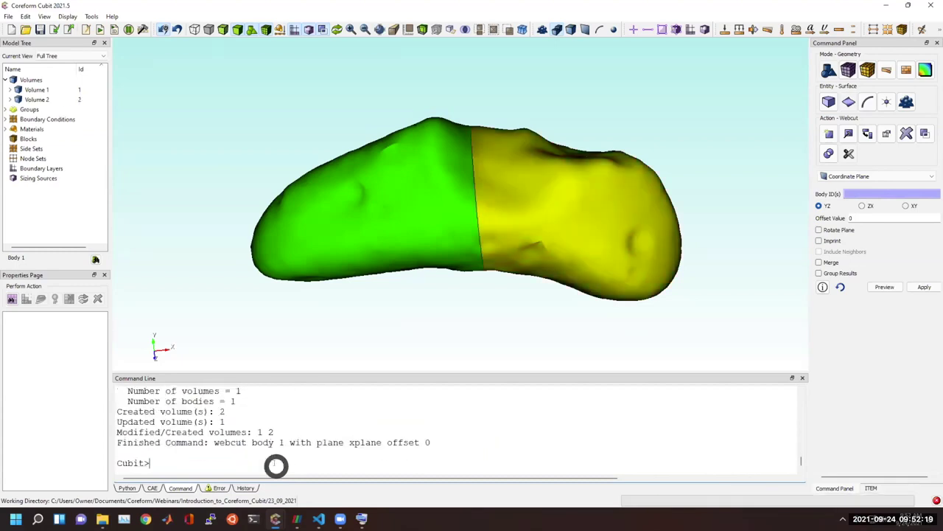
{"action": "left_click_drag", "start_coordinate": [445, 226], "coordinate": [437, 120]}
{"action": "left_click_drag", "start_coordinate": [533, 164], "coordinate": [395, 289]}
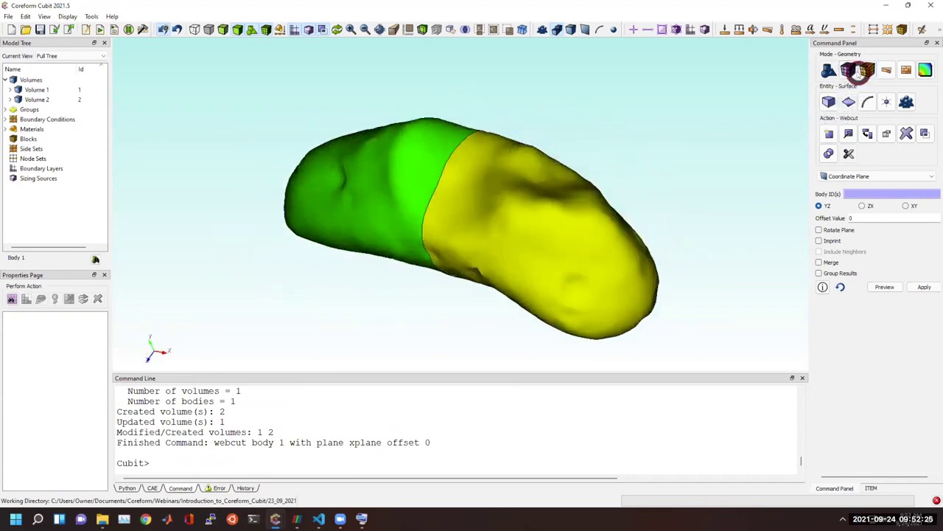
{"action": "left_click", "coordinate": [859, 71]}
Step: Choose the Pave surface meshing scheme with Paver Cleanup set to Extend
{"action": "left_click", "coordinate": [851, 72]}
{"action": "left_click", "coordinate": [846, 105]}
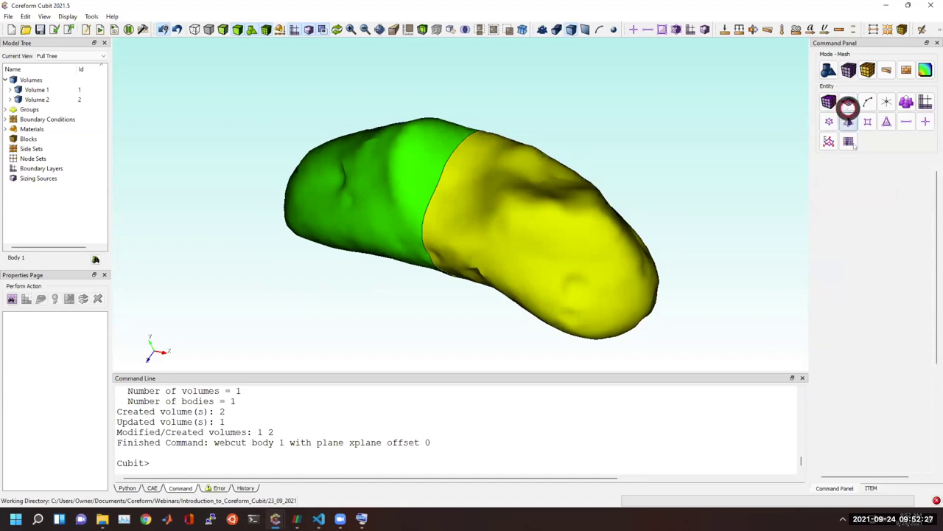
{"action": "left_click", "coordinate": [850, 120]}
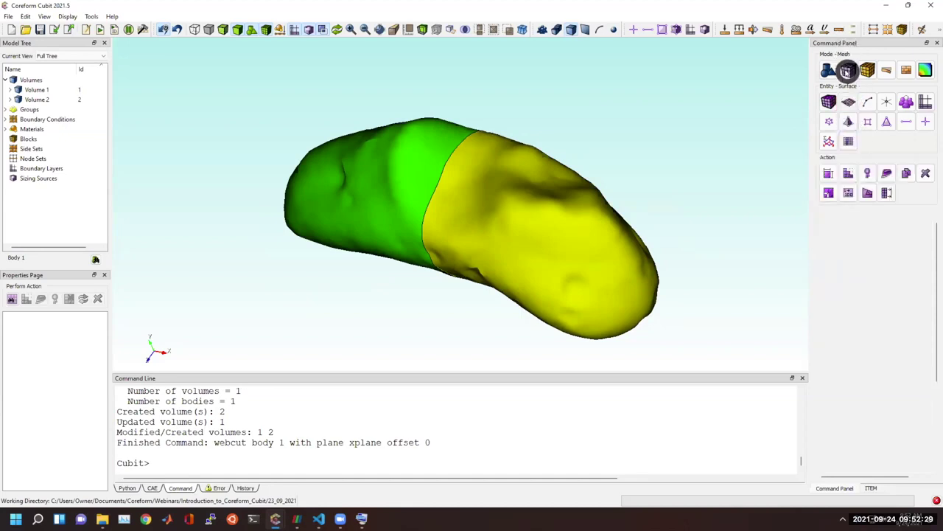
{"action": "left_click", "coordinate": [848, 174]}
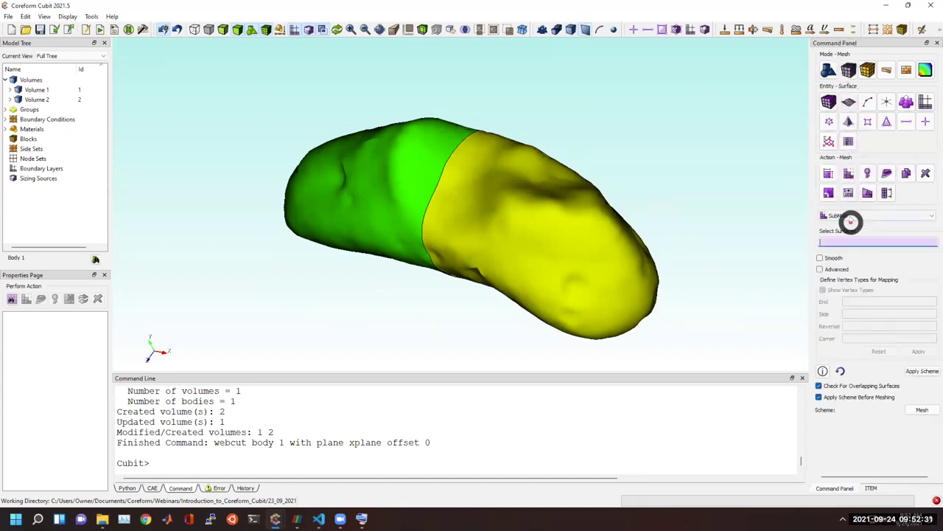
{"action": "left_click", "coordinate": [849, 219]}
{"action": "left_click", "coordinate": [848, 246]}
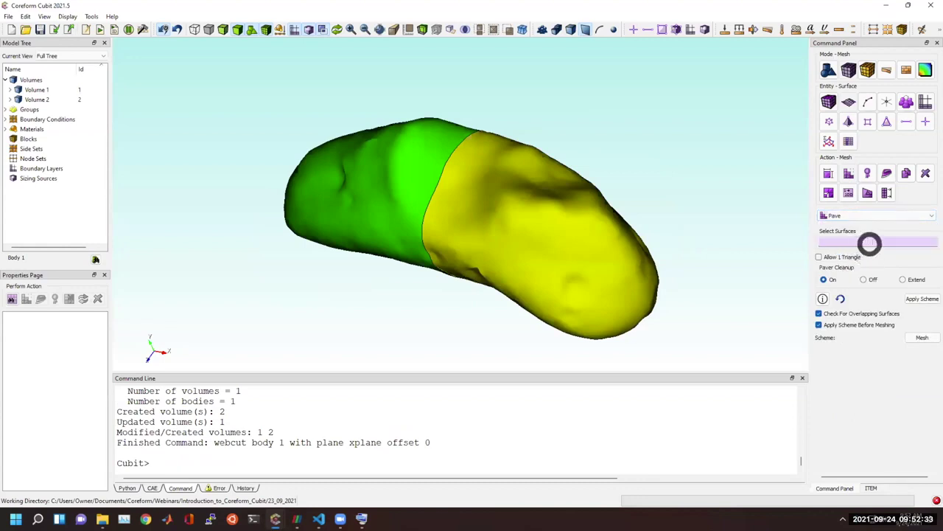
{"action": "left_click", "coordinate": [903, 279]}
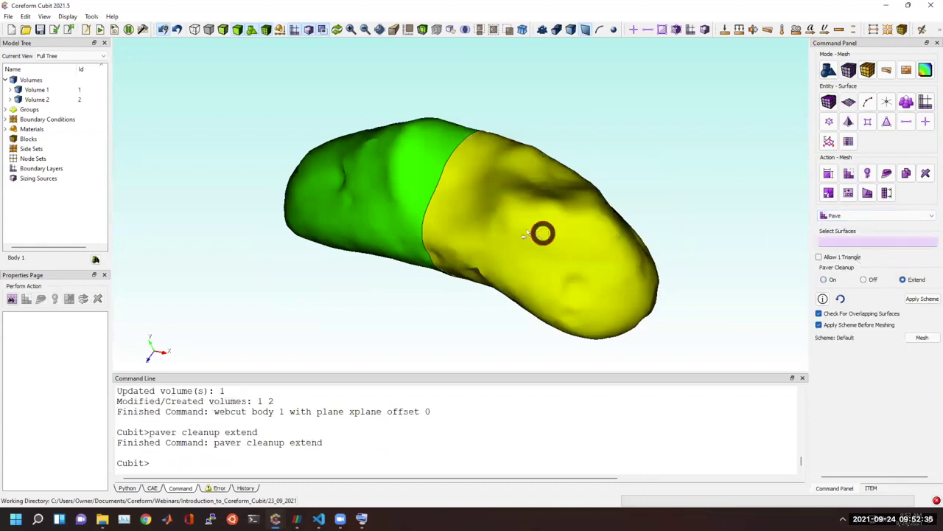
Step: Apply the pave scheme to surfaces 5 and 3 and mesh them into 615 and 539 quads
{"action": "left_click", "coordinate": [543, 233]}
{"action": "left_click", "coordinate": [375, 187]}
{"action": "left_click", "coordinate": [922, 298]}
{"action": "left_click", "coordinate": [924, 339]}
{"action": "left_click_drag", "start_coordinate": [400, 235], "coordinate": [417, 354]}
{"action": "left_click", "coordinate": [370, 463]}
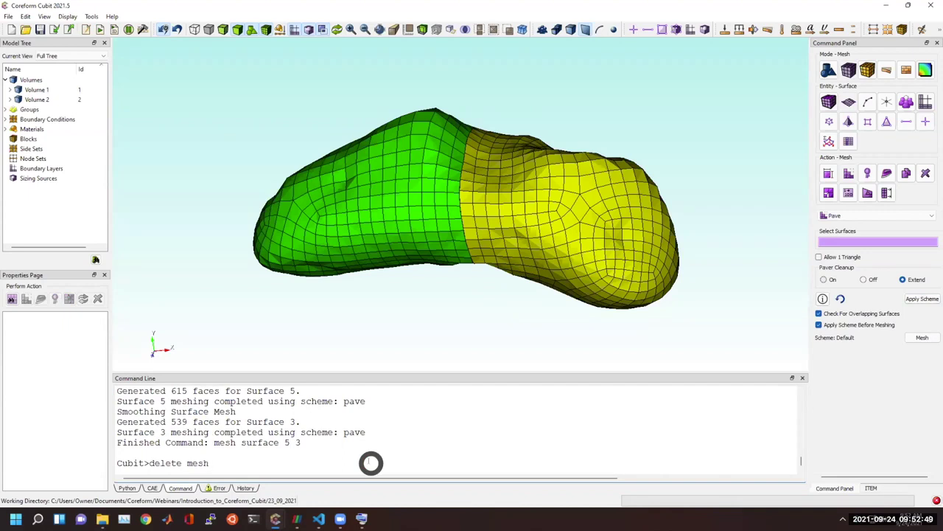
Step: Run delete mesh, imprint all and merge all on the two asteroid halves
{"action": "key", "text": "Return"}
{"action": "type", "text": "imprint all"}
{"action": "key", "text": "Return"}
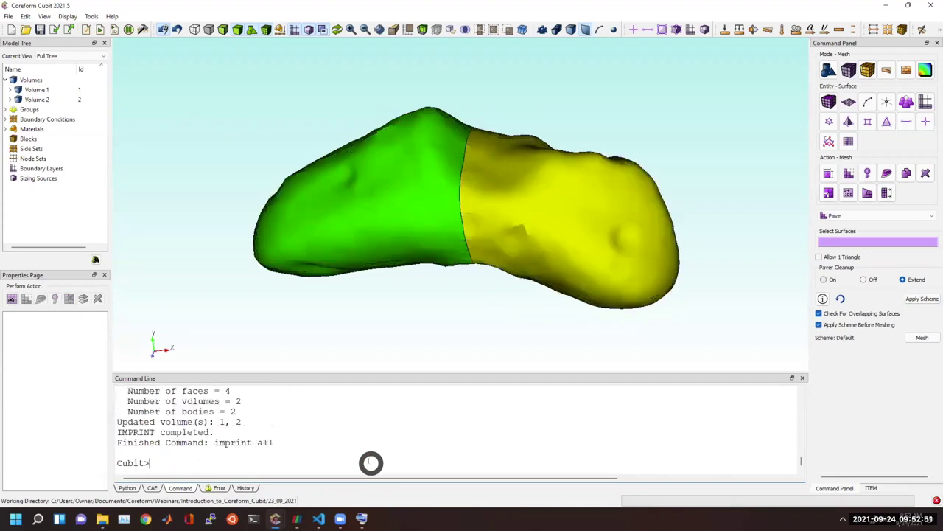
{"action": "type", "text": "merge all"}
{"action": "key", "text": "Return"}
{"action": "scroll", "coordinate": [364, 435], "scroll_direction": "up", "scroll_amount": 3}
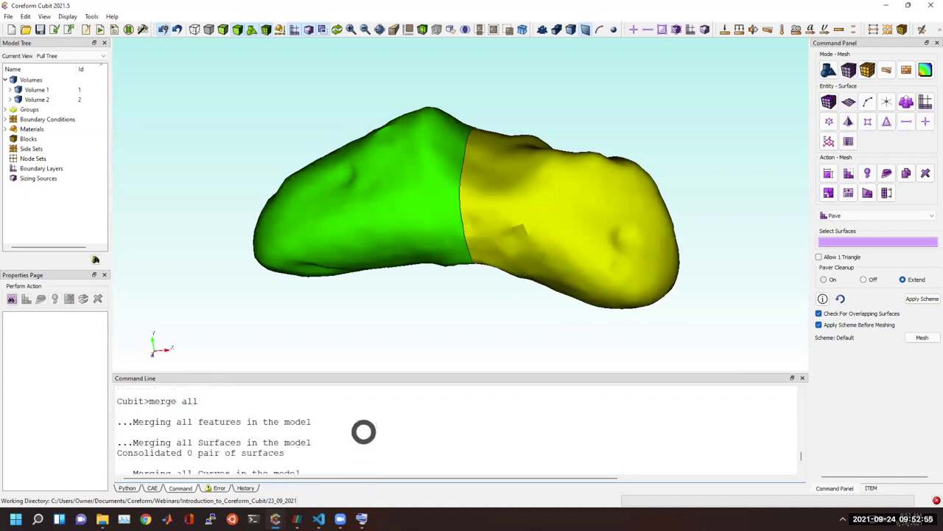
{"action": "scroll", "coordinate": [364, 432], "scroll_direction": "up", "scroll_amount": 4}
{"action": "scroll", "coordinate": [461, 435], "scroll_direction": "down", "scroll_amount": 3}
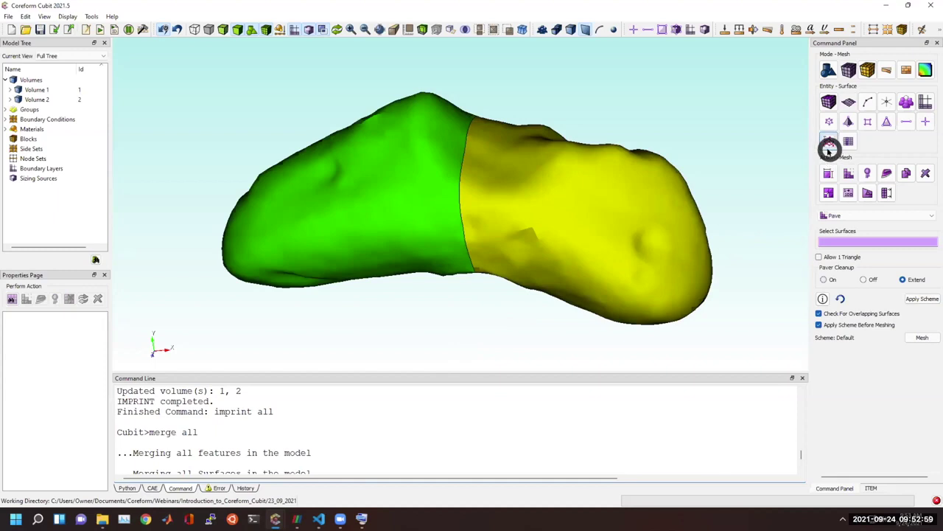
Step: Merge surfaces 6 and 3 from the Geometry Merge panel with a custom 1e-2 tolerance
{"action": "left_click", "coordinate": [828, 70]}
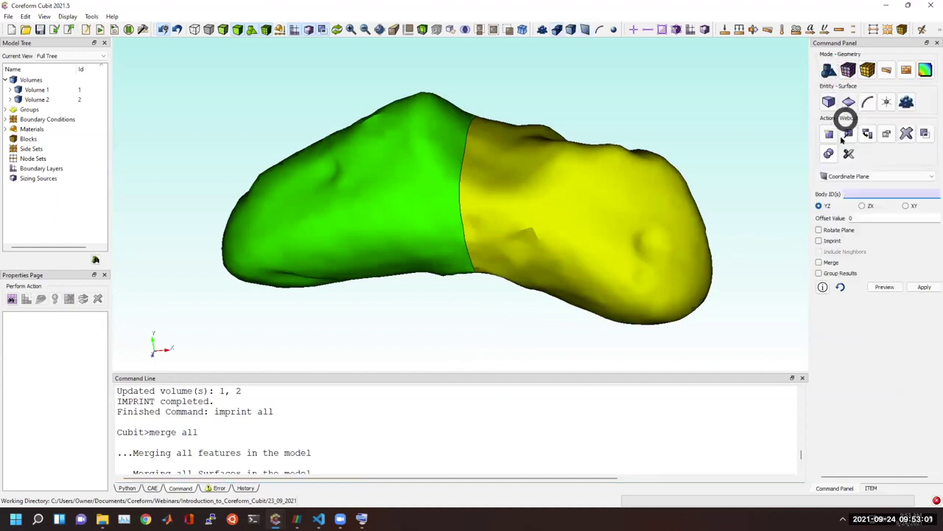
{"action": "left_click", "coordinate": [925, 133]}
{"action": "left_click", "coordinate": [868, 176]}
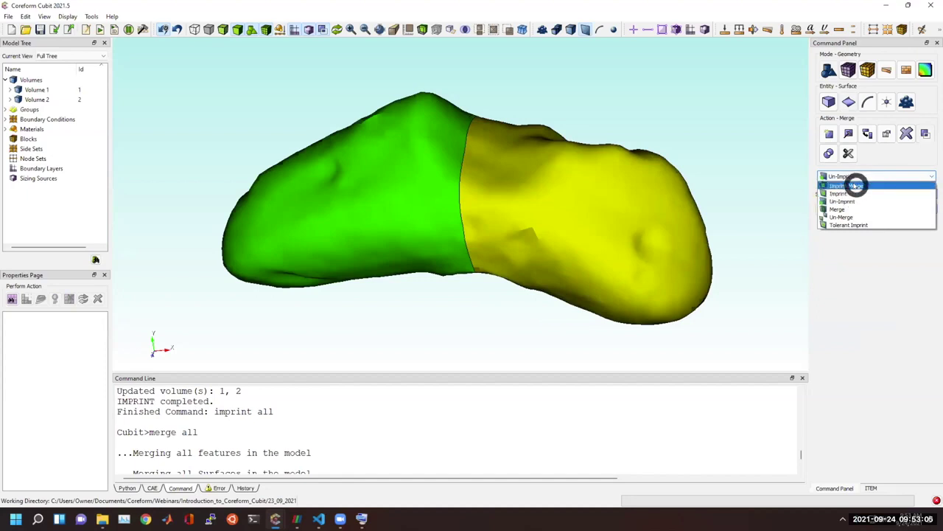
{"action": "left_click", "coordinate": [855, 185]}
{"action": "left_click", "coordinate": [862, 175]}
{"action": "left_click", "coordinate": [857, 207]}
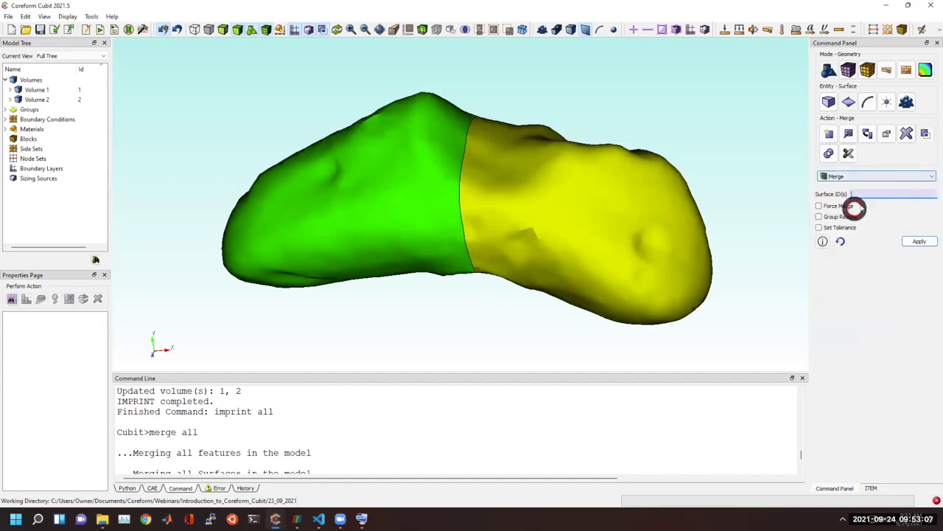
{"action": "left_click", "coordinate": [843, 226]}
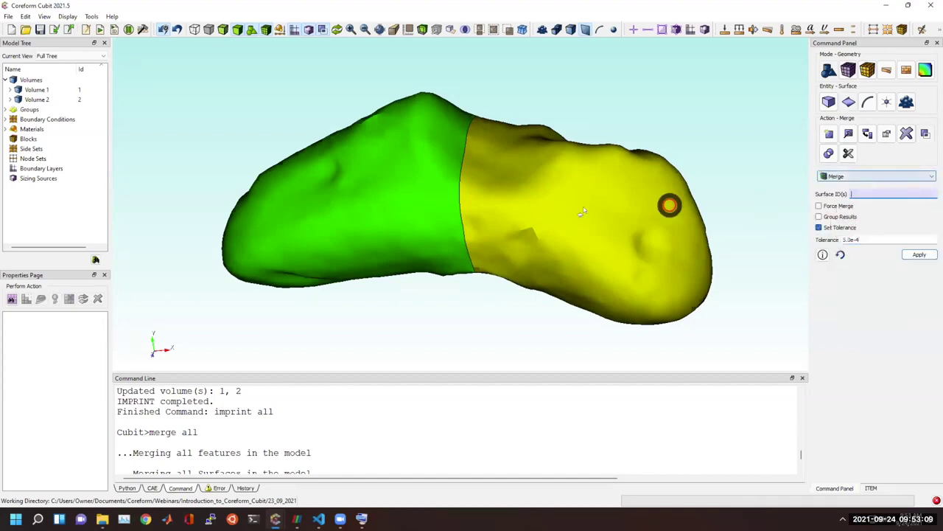
{"action": "left_click", "coordinate": [426, 200]}
{"action": "left_click", "coordinate": [426, 200], "text": "ctrl"}
{"action": "left_click_drag", "start_coordinate": [861, 239], "coordinate": [816, 243]}
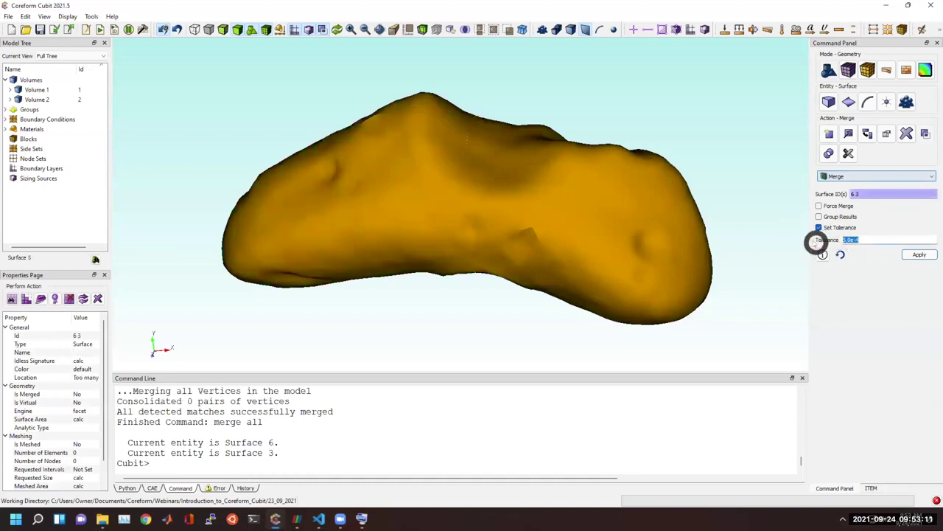
{"action": "left_click", "coordinate": [920, 255]}
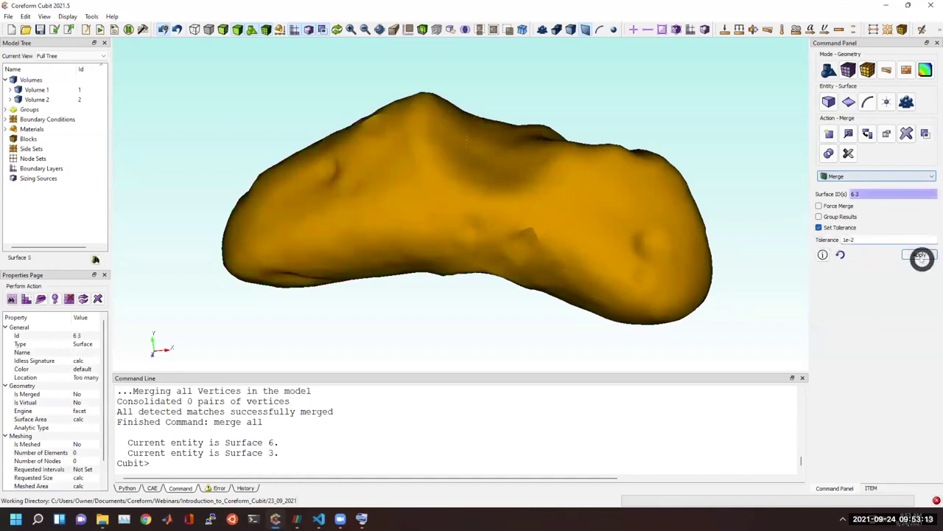
{"action": "scroll", "coordinate": [339, 441], "scroll_direction": "up", "scroll_amount": 3}
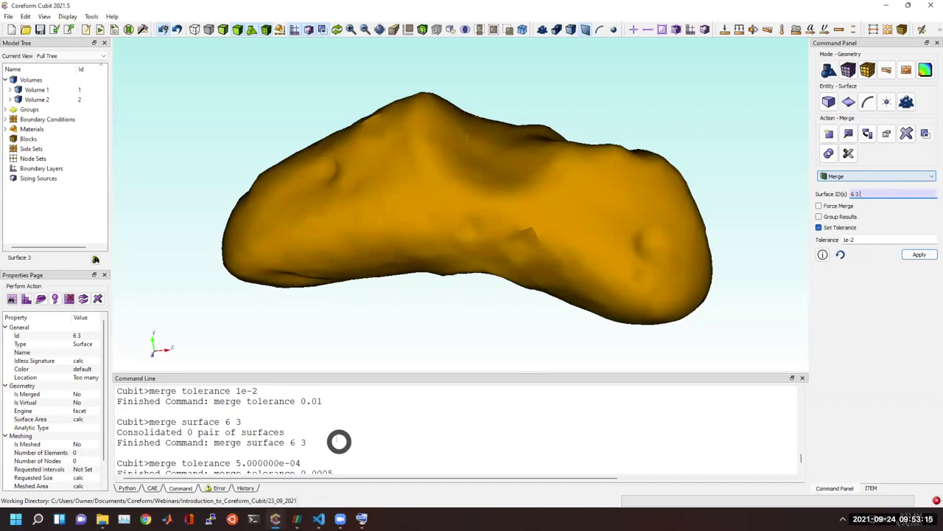
{"action": "scroll", "coordinate": [339, 441], "scroll_direction": "down", "scroll_amount": 4}
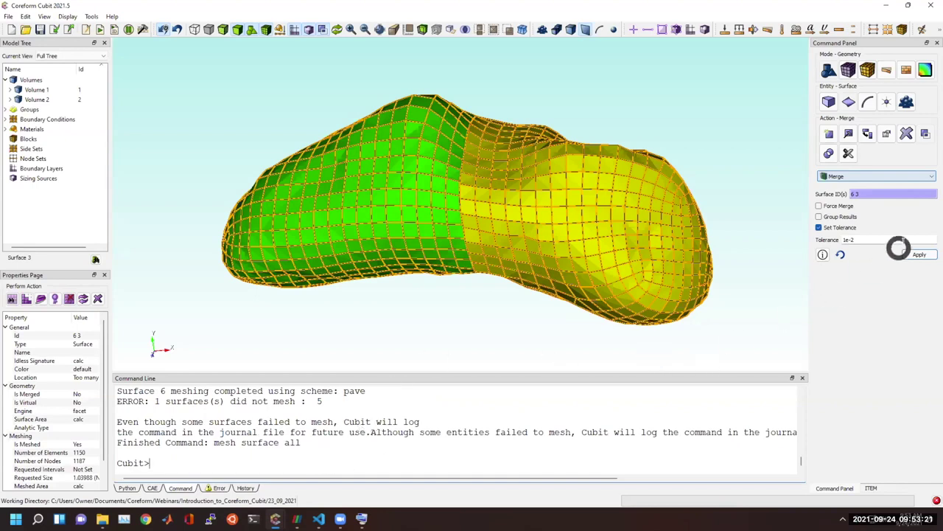
Step: Set the merge tolerance to 1, run delete mesh, and reapply the merge of surfaces 6 and 3
{"action": "left_click", "coordinate": [888, 238]}
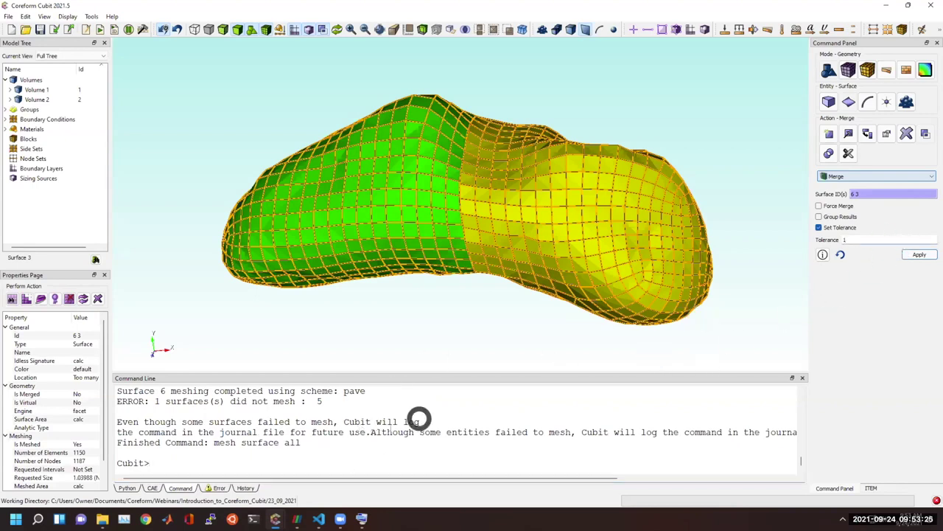
{"action": "left_click", "coordinate": [392, 430]}
{"action": "type", "text": "d"}
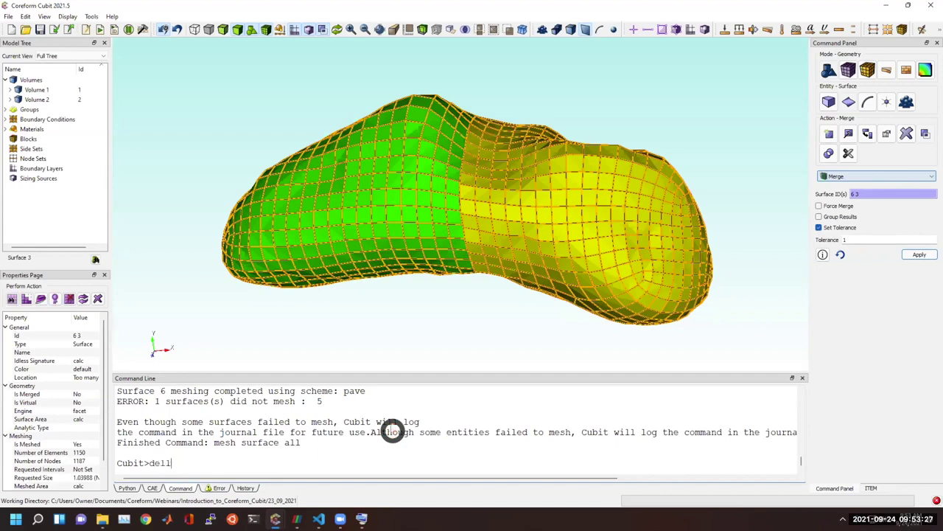
{"action": "type", "text": "elete mesh"}
{"action": "key", "text": "Return"}
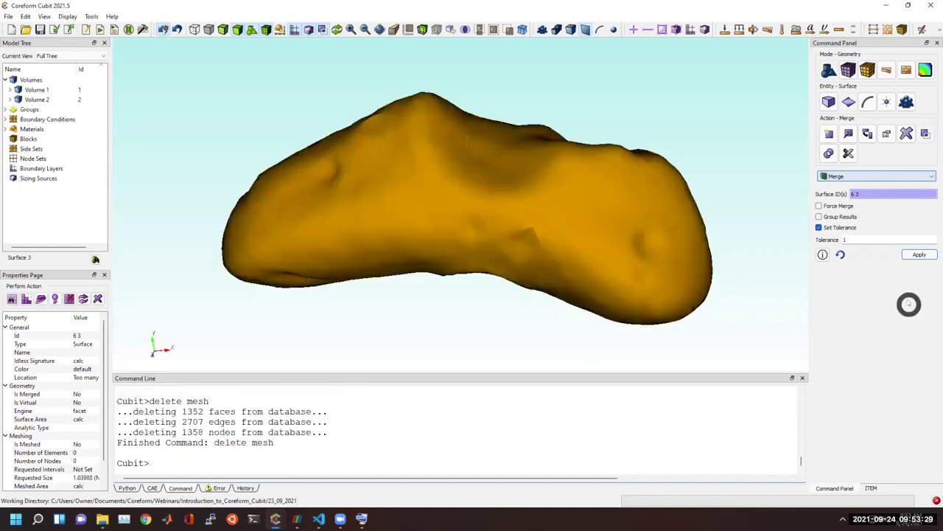
{"action": "left_click", "coordinate": [915, 256]}
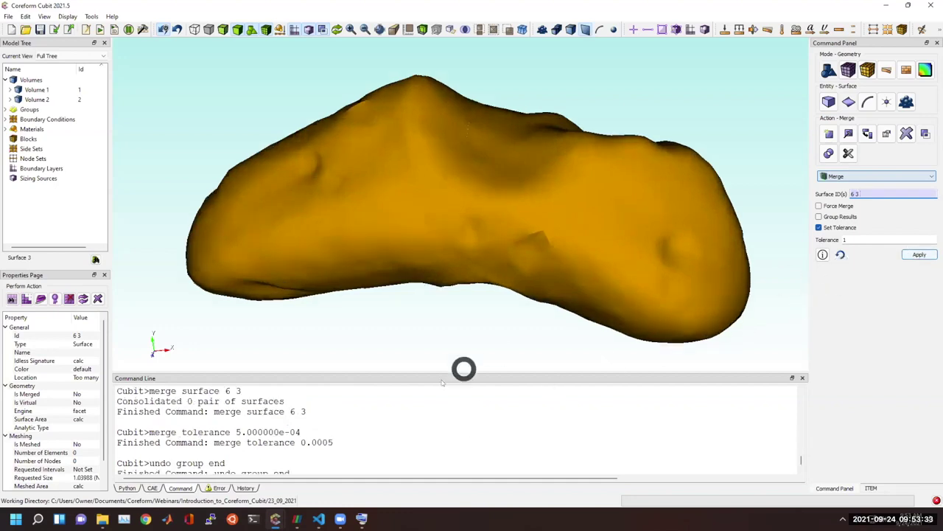
{"action": "scroll", "coordinate": [415, 413], "scroll_direction": "up", "scroll_amount": 2}
{"action": "scroll", "coordinate": [415, 414], "scroll_direction": "up", "scroll_amount": 1}
{"action": "left_click", "coordinate": [475, 317]}
{"action": "left_click_drag", "start_coordinate": [471, 322], "coordinate": [430, 239]}
Step: Mesh surface 6 from its right-click menu and rotate to view the yellow quad mesh
{"action": "left_click", "coordinate": [848, 70]}
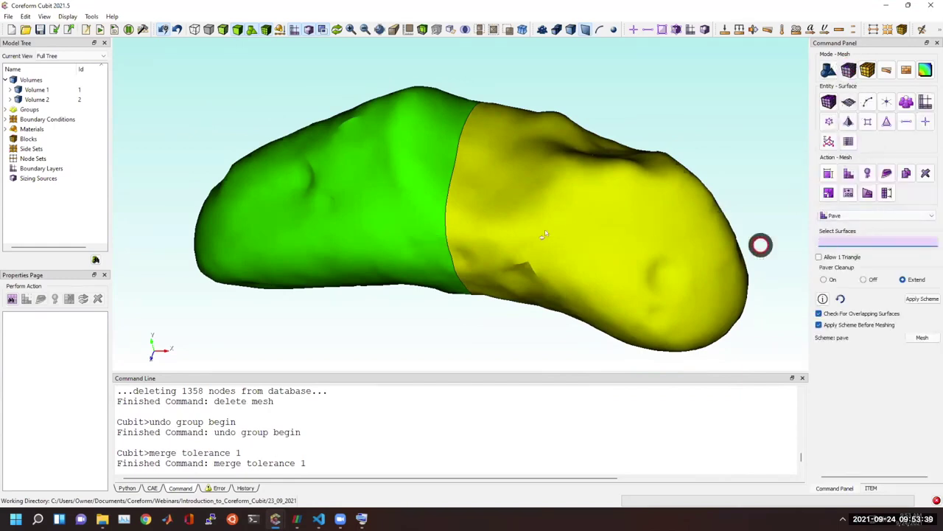
{"action": "left_click", "coordinate": [563, 249]}
{"action": "right_click", "coordinate": [562, 251]}
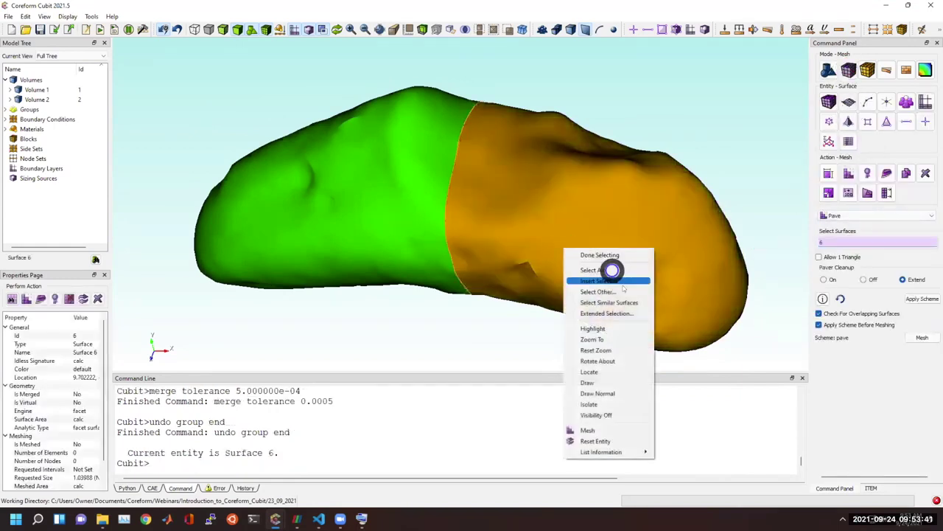
{"action": "left_click", "coordinate": [598, 430]}
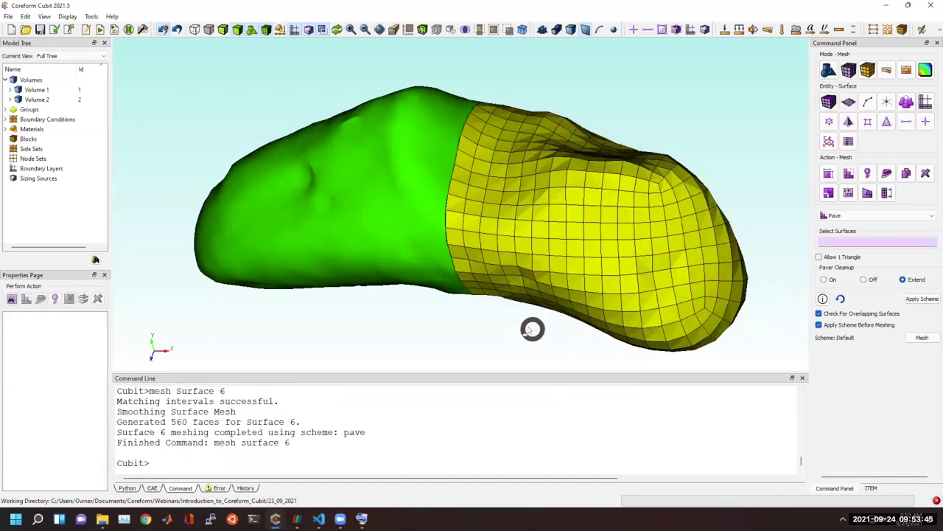
{"action": "middle_click_drag", "start_coordinate": [509, 208], "coordinate": [512, 138]}
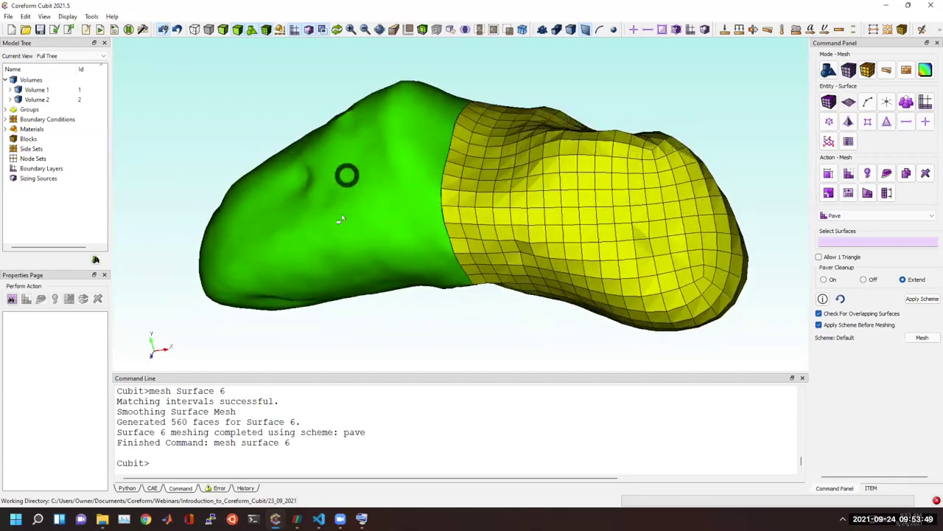
{"action": "middle_click_drag", "start_coordinate": [583, 264], "coordinate": [502, 261]}
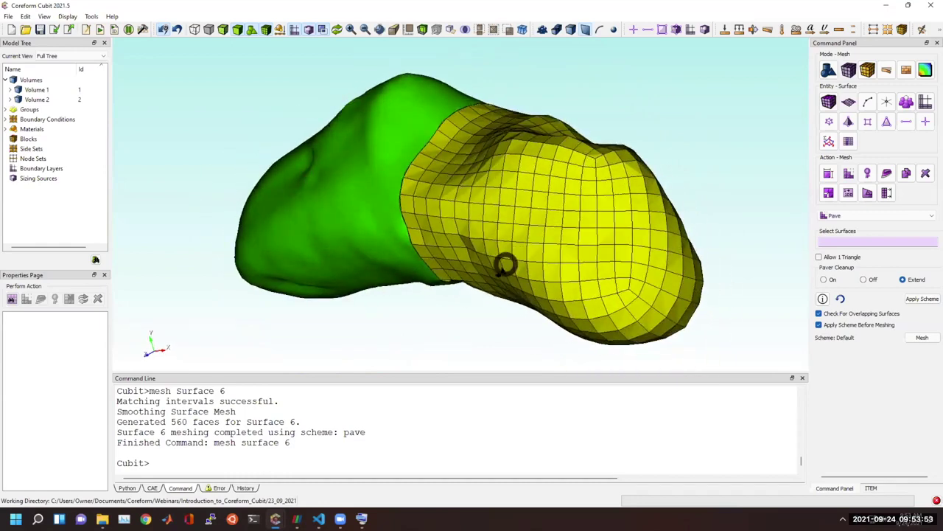
Step: Remove the mesh with 'delete mesh' after the mistyped 'deletemesh' fails
{"action": "left_click", "coordinate": [478, 448]}
{"action": "type", "text": "deletem"}
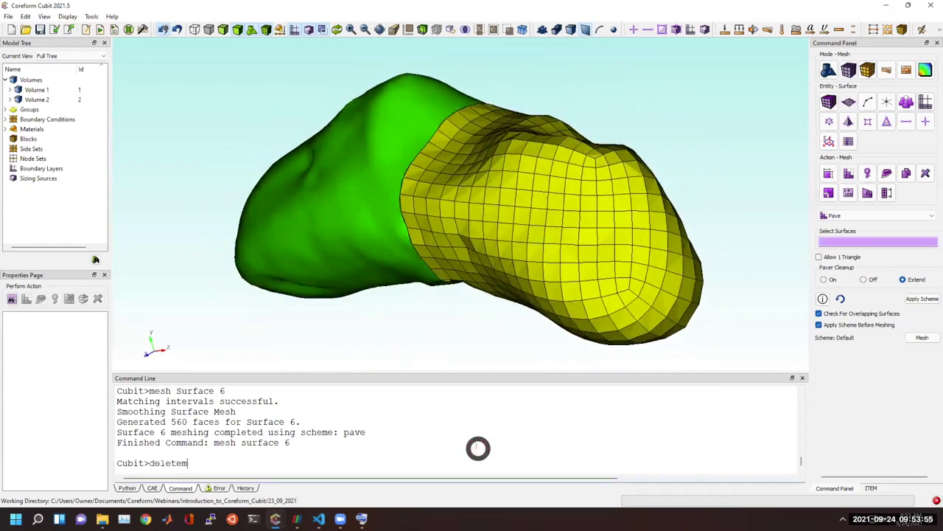
{"action": "type", "text": "esh"}
{"action": "key", "text": "Return"}
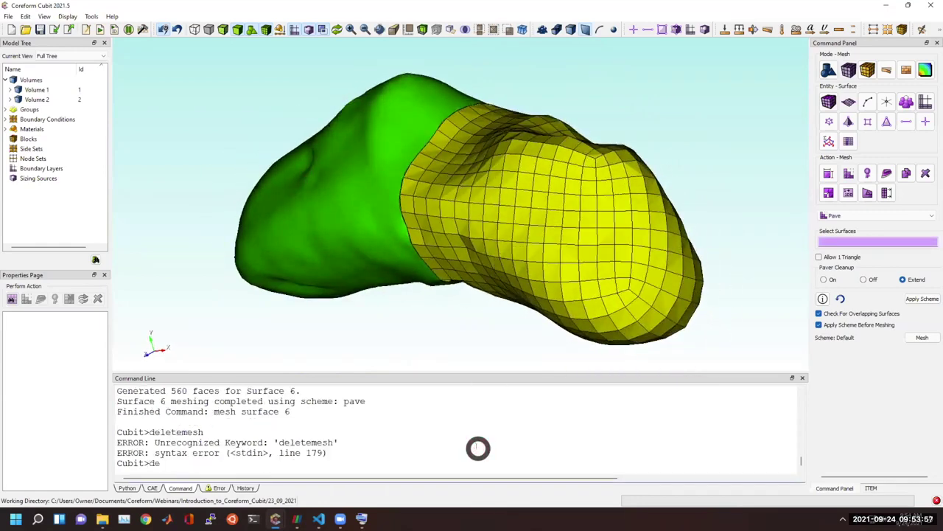
{"action": "type", "text": "delete mesh"}
{"action": "key", "text": "Return"}
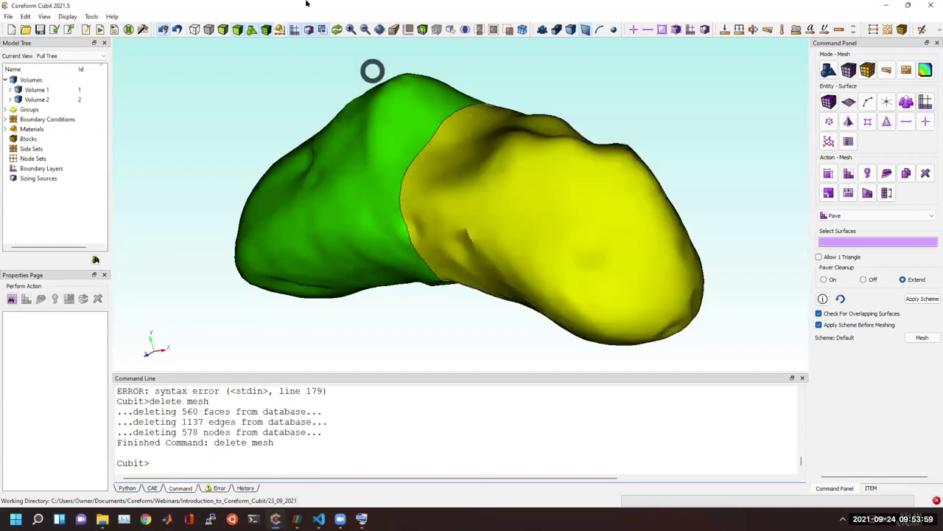
Step: Set all surfaces to size 0.25 and remesh surface 6 into 8056 quad faces
{"action": "left_click", "coordinate": [545, 220]}
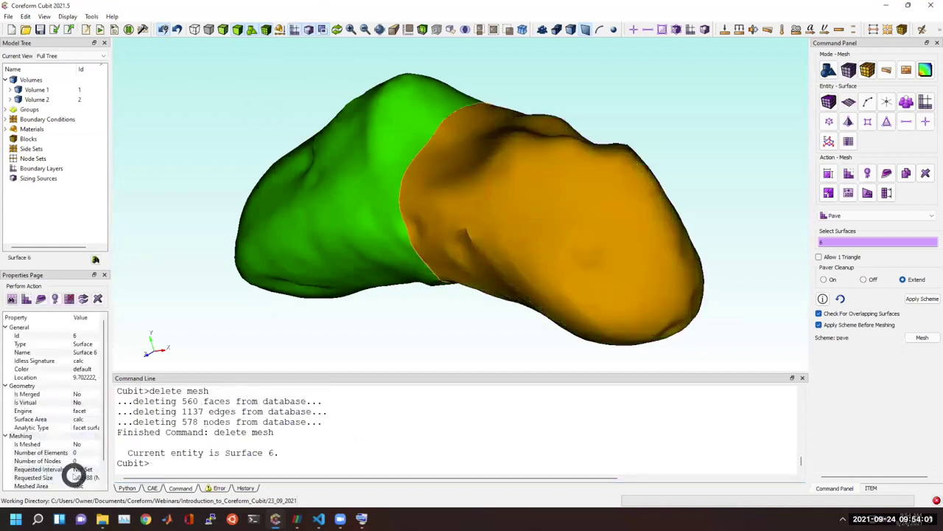
{"action": "left_click", "coordinate": [224, 467]}
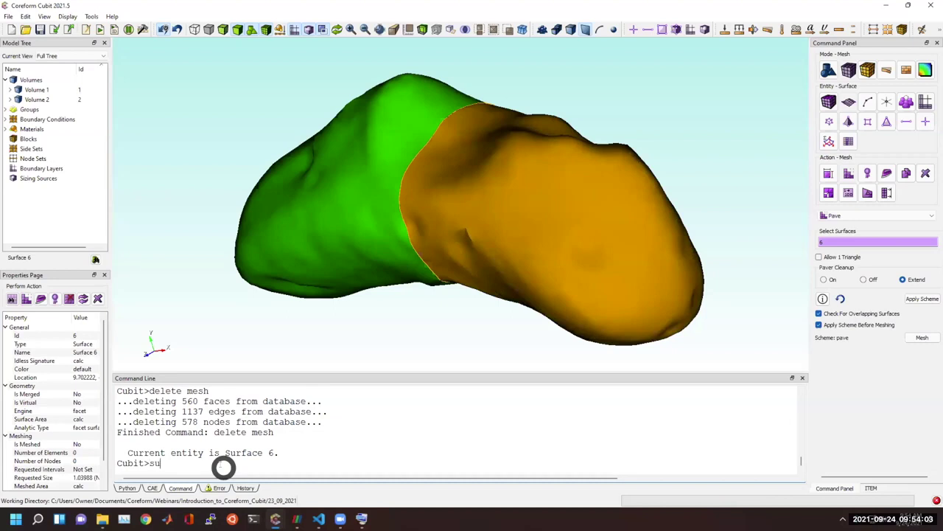
{"action": "type", "text": "surf all size .25"}
{"action": "key", "text": "Return"}
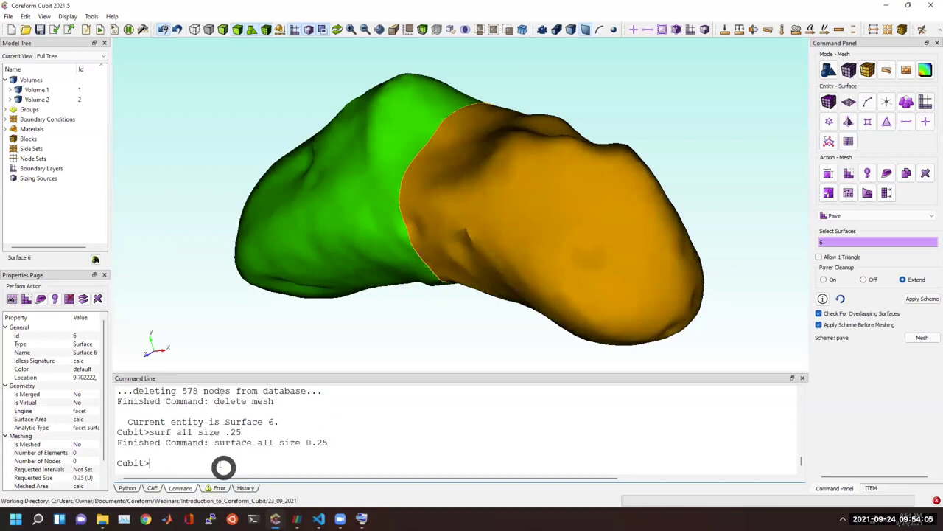
{"action": "type", "text": "mesh surf 6"}
{"action": "key", "text": "Return"}
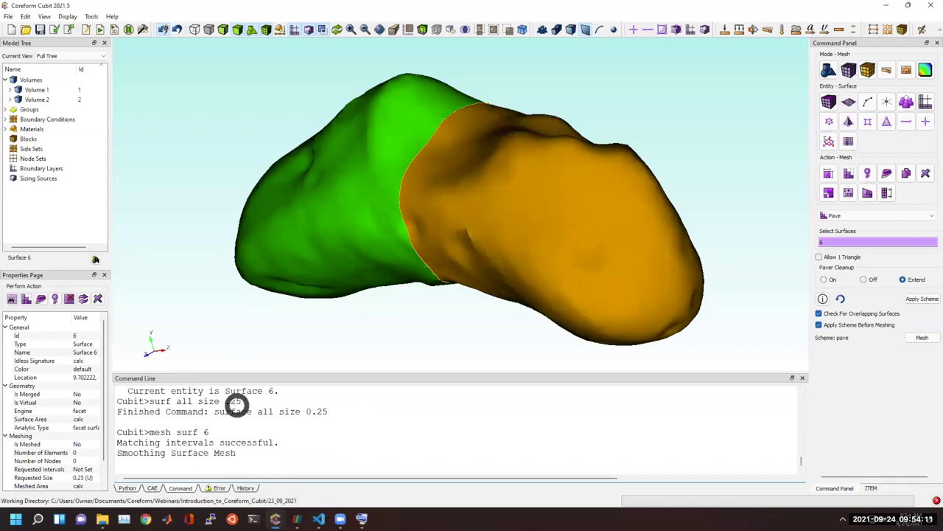
{"action": "left_click_drag", "start_coordinate": [474, 331], "coordinate": [244, 204]}
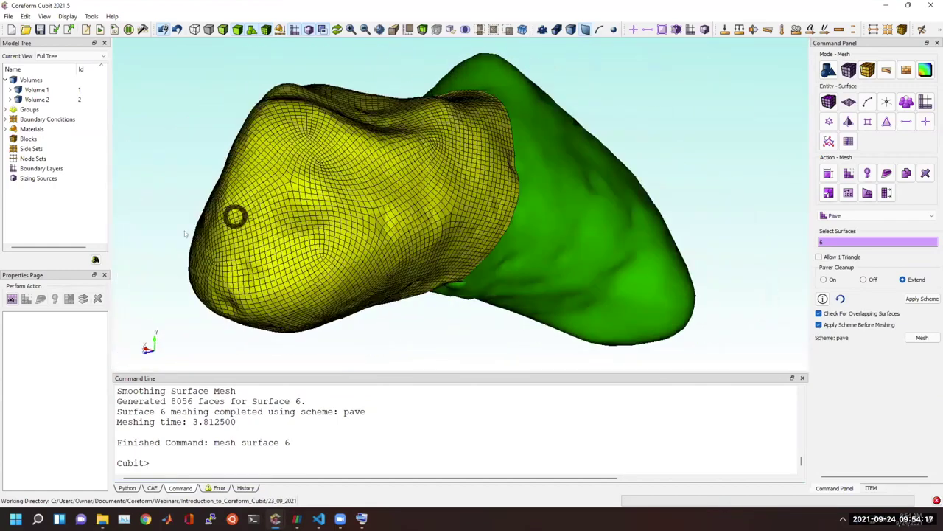
{"action": "left_click", "coordinate": [151, 248]}
Step: Orbit the meshed asteroid for a last look, then reset Cubit to an empty session
{"action": "left_click_drag", "start_coordinate": [148, 250], "coordinate": [472, 343]}
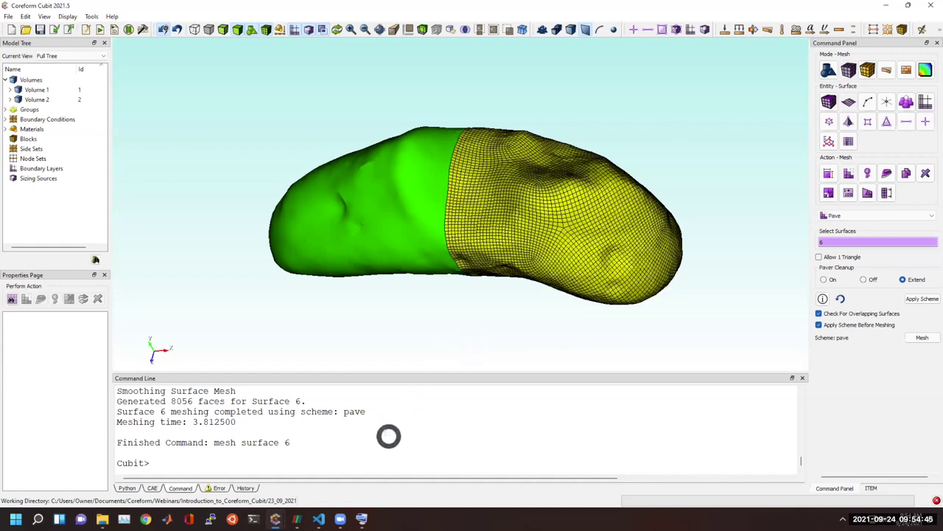
{"action": "left_click", "coordinate": [380, 469]}
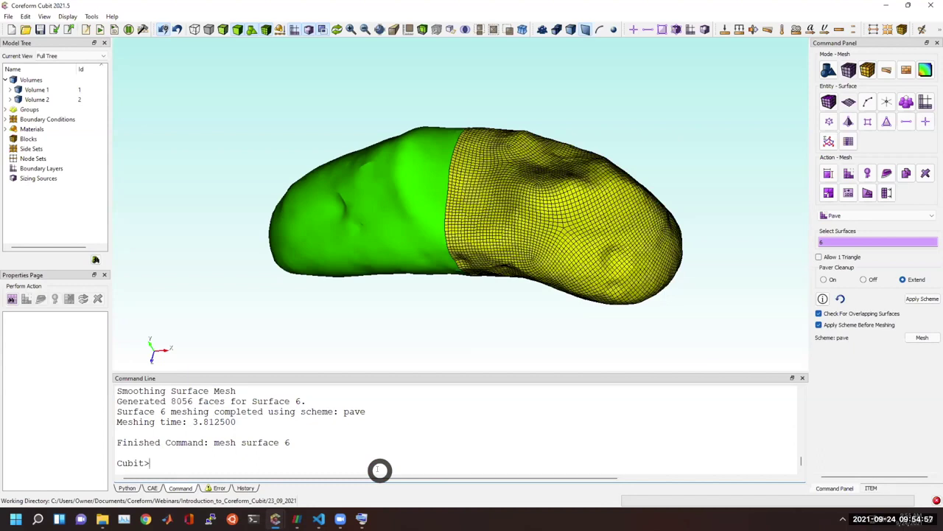
{"action": "left_click", "coordinate": [12, 31]}
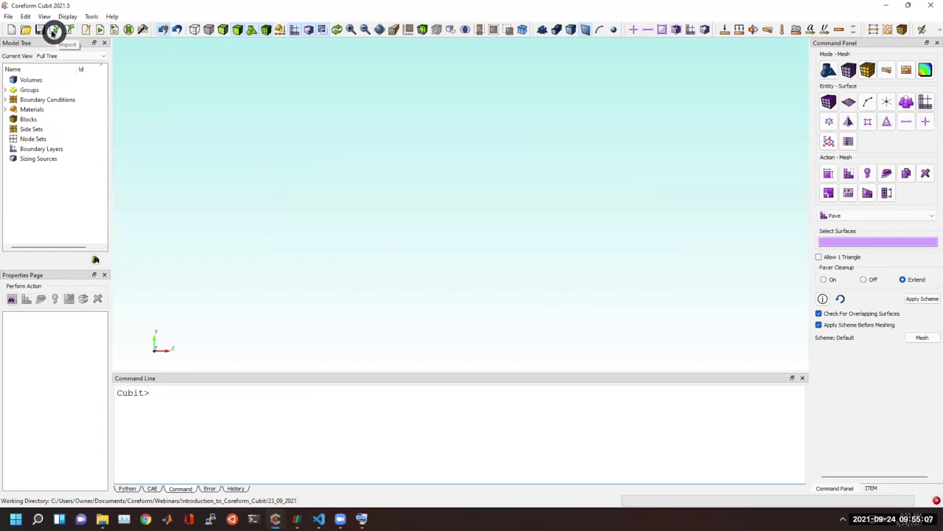
Step: Import knuckle.sat as an ACIS file, creating a single clevis Volume 1
{"action": "left_click", "coordinate": [55, 30]}
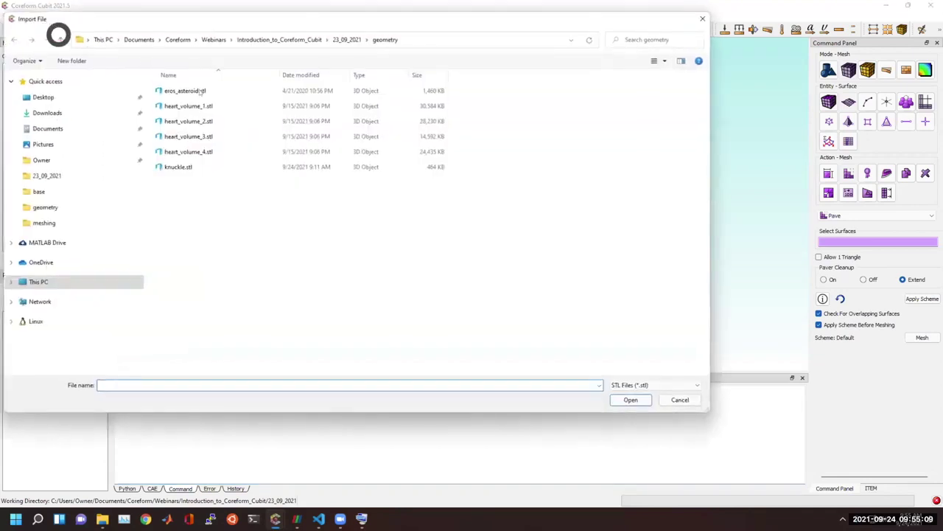
{"action": "left_click", "coordinate": [665, 385]}
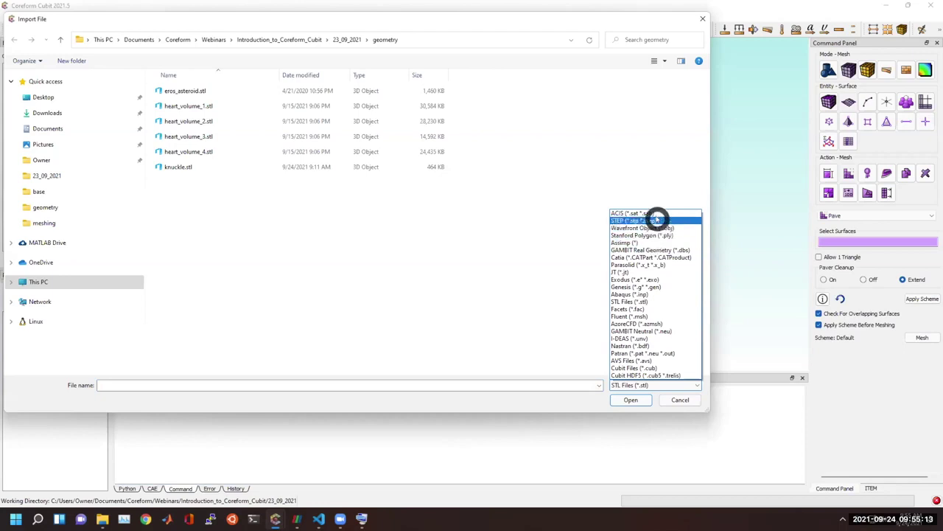
{"action": "left_click", "coordinate": [655, 220]}
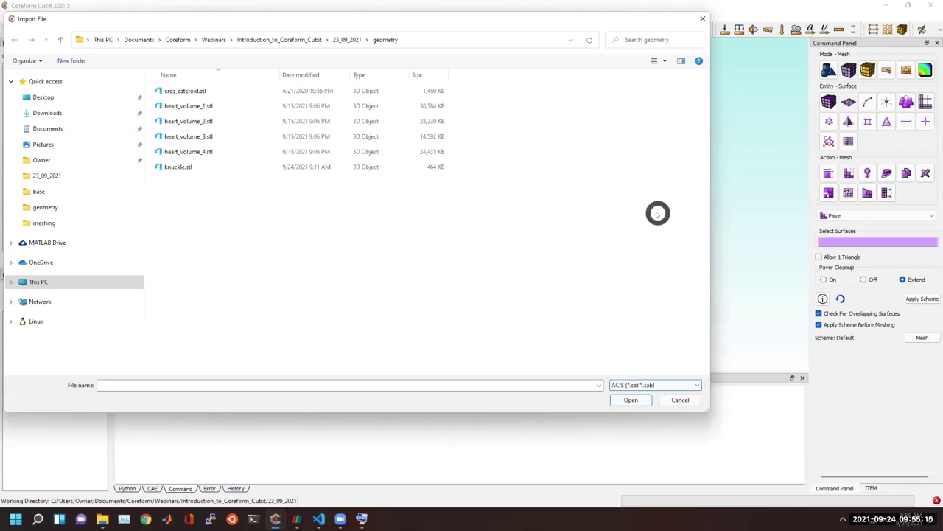
{"action": "double_click", "coordinate": [253, 96]}
{"action": "left_click", "coordinate": [525, 324]}
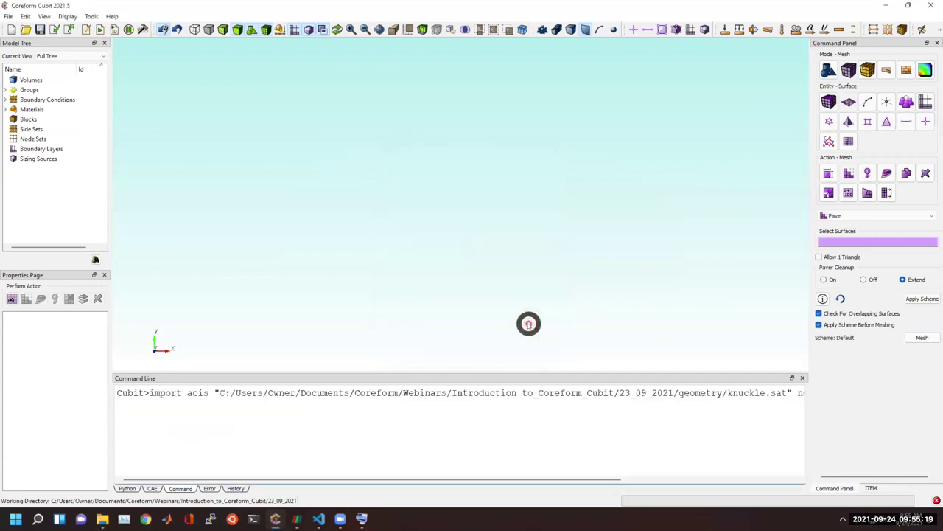
Step: Rotate the clevis to an isometric view and switch to Geometry mode
{"action": "left_click_drag", "start_coordinate": [528, 316], "coordinate": [741, 189]}
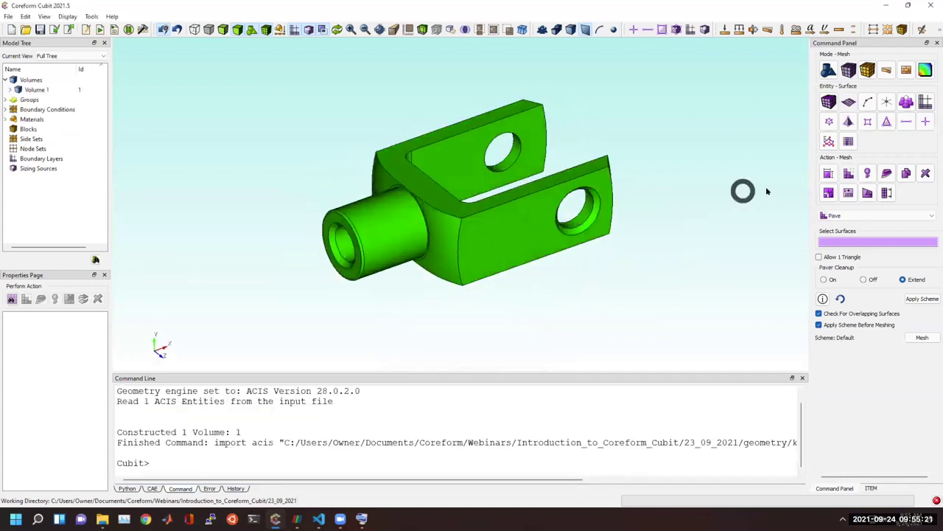
{"action": "left_click", "coordinate": [828, 71]}
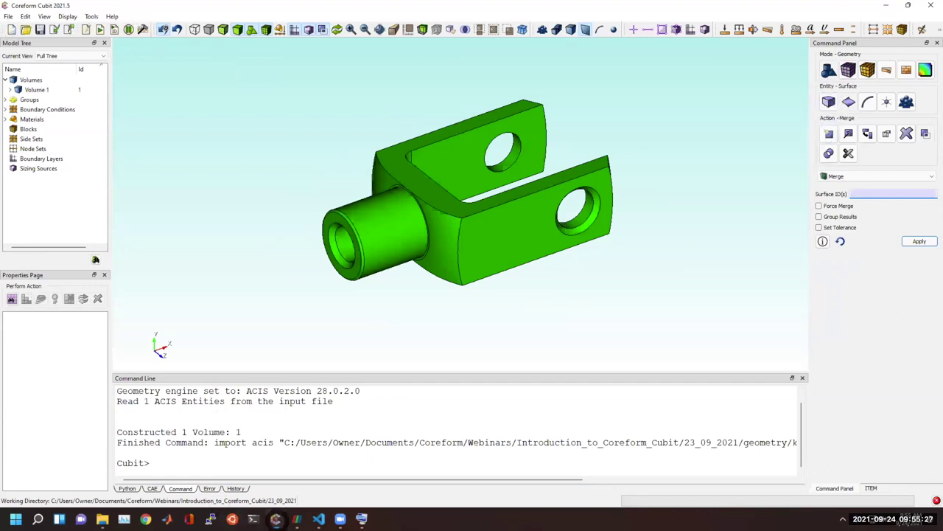
{"action": "left_click", "coordinate": [275, 519]}
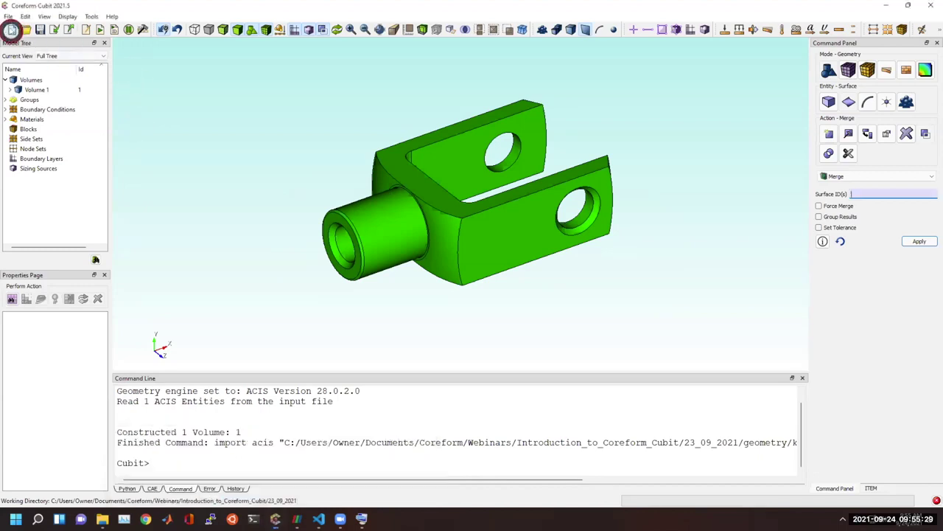
Step: In a new session, import 'ETA 6497-1 Movement Corrected.STEP' as 89 volumes, then switch to another empty Cubit window
{"action": "left_click", "coordinate": [10, 29]}
{"action": "left_click", "coordinate": [53, 29]}
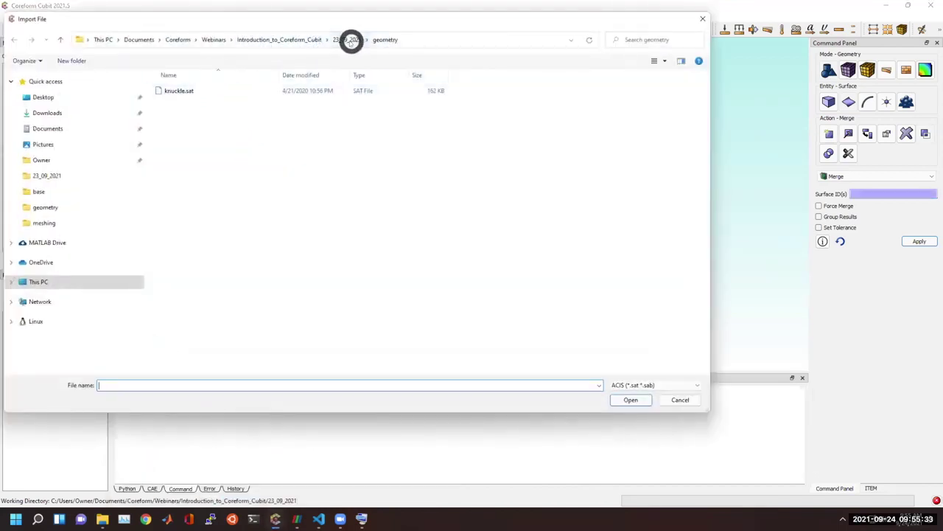
{"action": "left_click", "coordinate": [659, 384]}
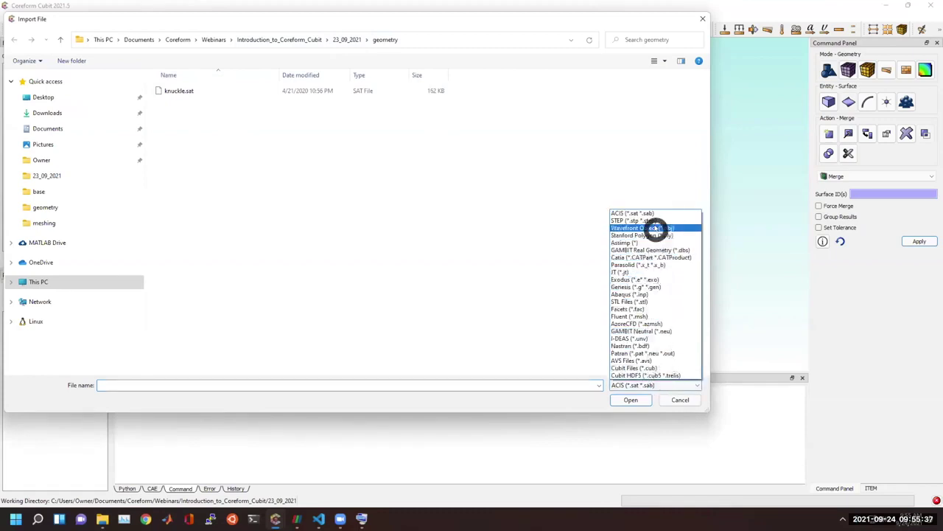
{"action": "left_click", "coordinate": [658, 220]}
{"action": "left_click", "coordinate": [221, 91]}
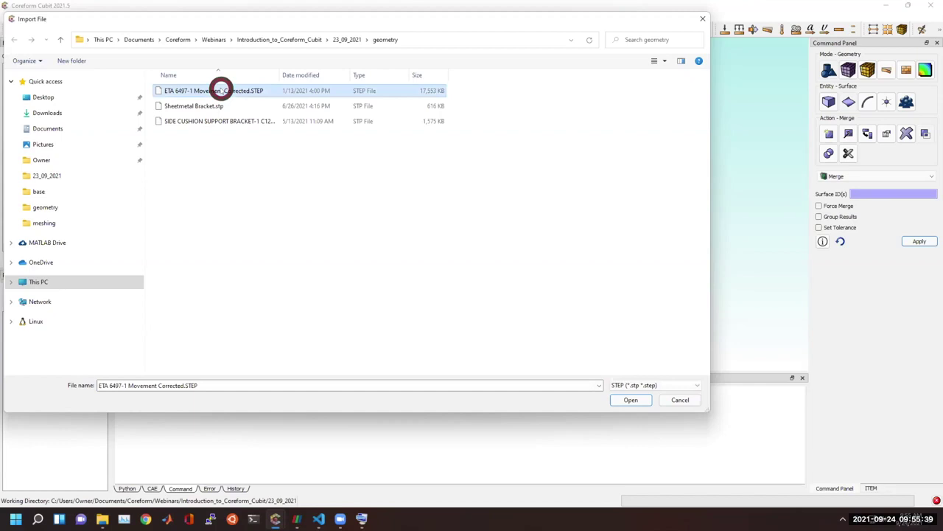
{"action": "double_click", "coordinate": [221, 91]}
{"action": "left_click", "coordinate": [526, 305]}
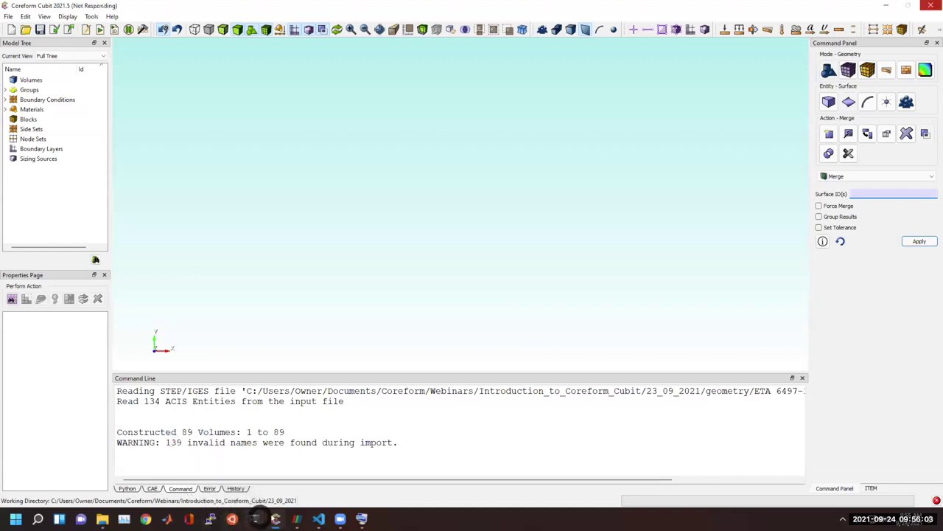
{"action": "mouse_move", "coordinate": [275, 518]}
{"action": "left_click", "coordinate": [241, 468]}
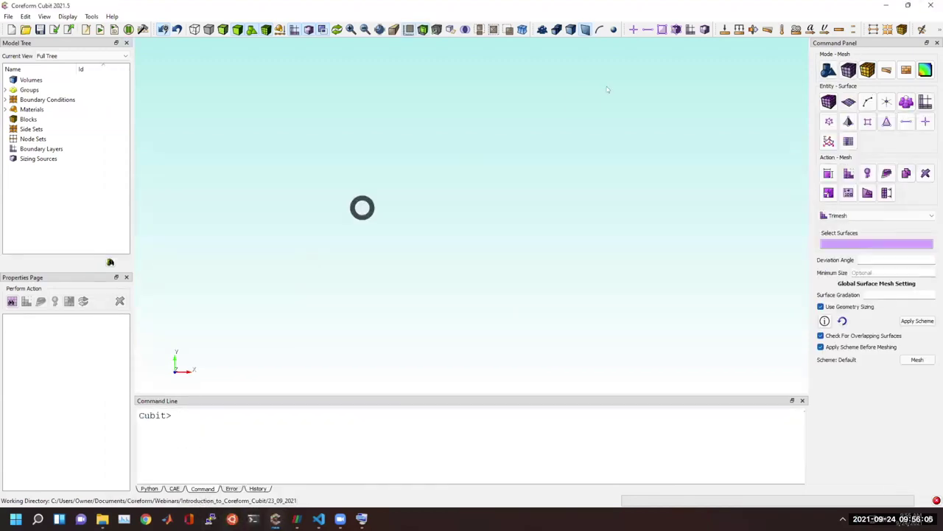
Step: Import eros_asteroid.stl as Volume 1 and show the volume tetmesh settings in Mesh mode
{"action": "left_click", "coordinate": [54, 27]}
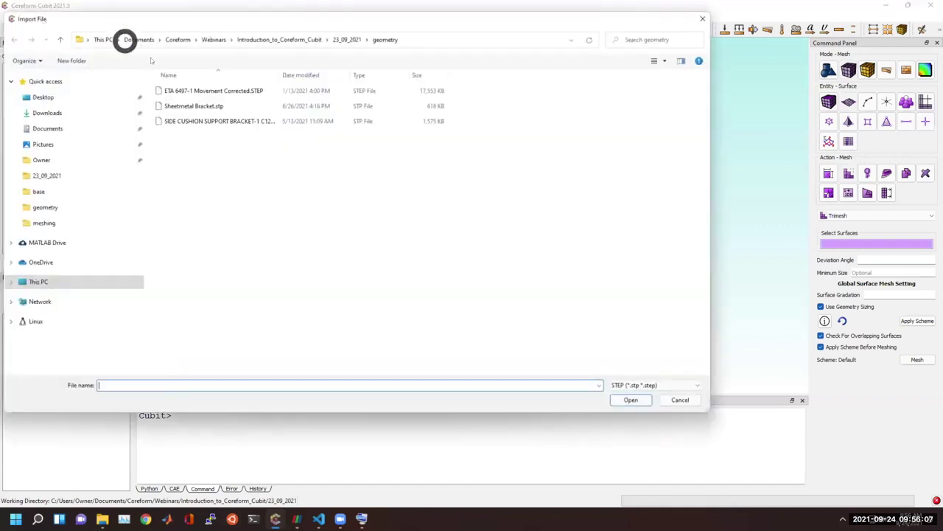
{"action": "left_click", "coordinate": [645, 384]}
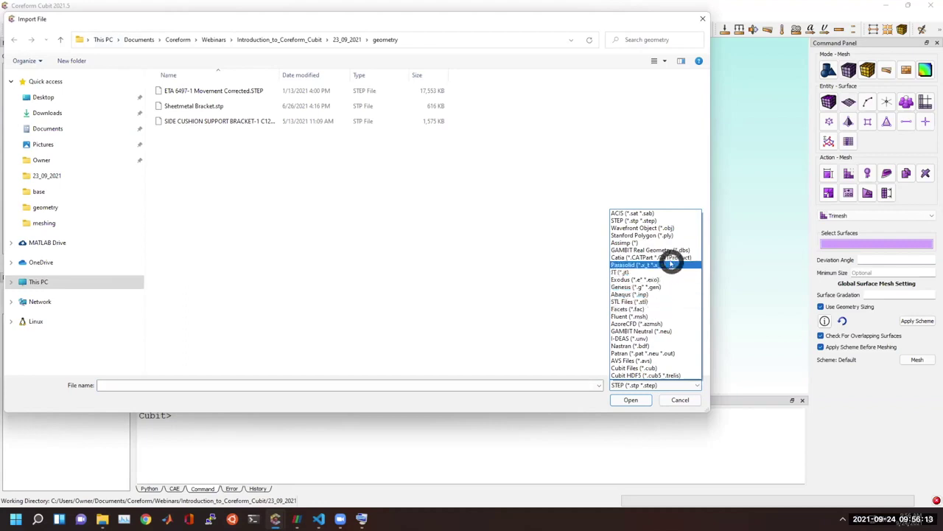
{"action": "left_click", "coordinate": [656, 301]}
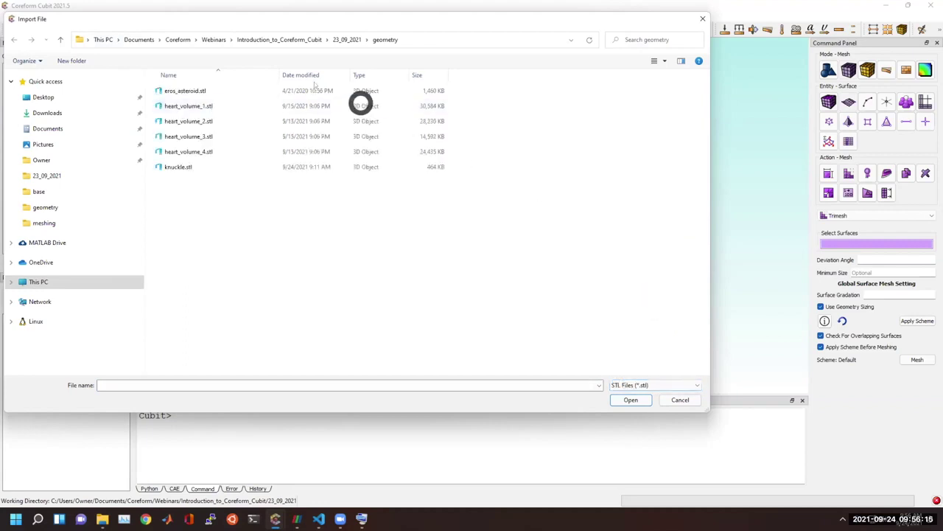
{"action": "double_click", "coordinate": [196, 91]}
{"action": "left_click", "coordinate": [588, 341]}
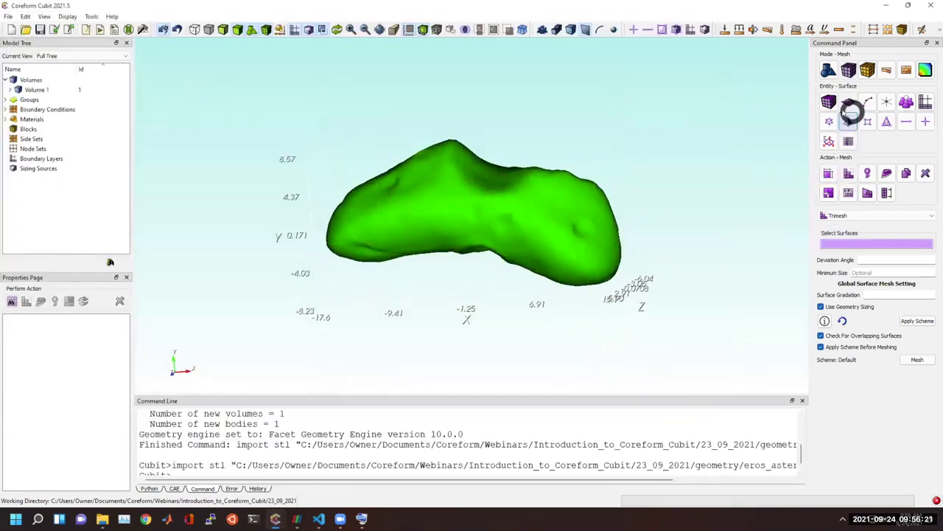
{"action": "left_click", "coordinate": [829, 101]}
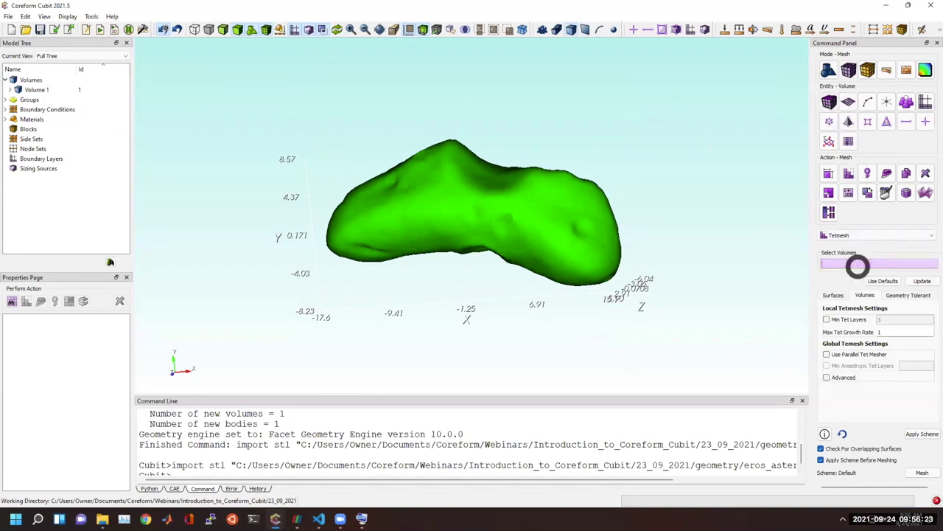
Step: Select the asteroid volume and set the tetmesh surface Deviation Angle from 15 to 5
{"action": "left_click", "coordinate": [553, 215]}
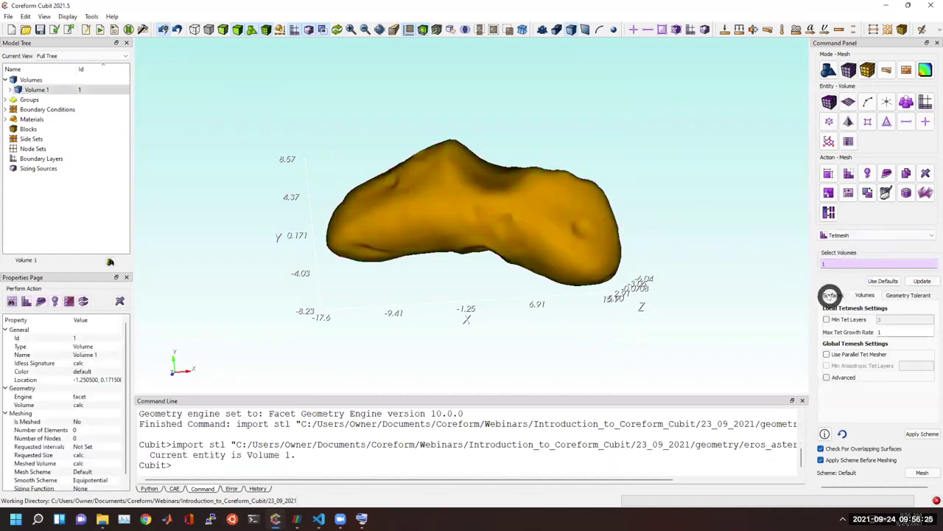
{"action": "left_click", "coordinate": [830, 295]}
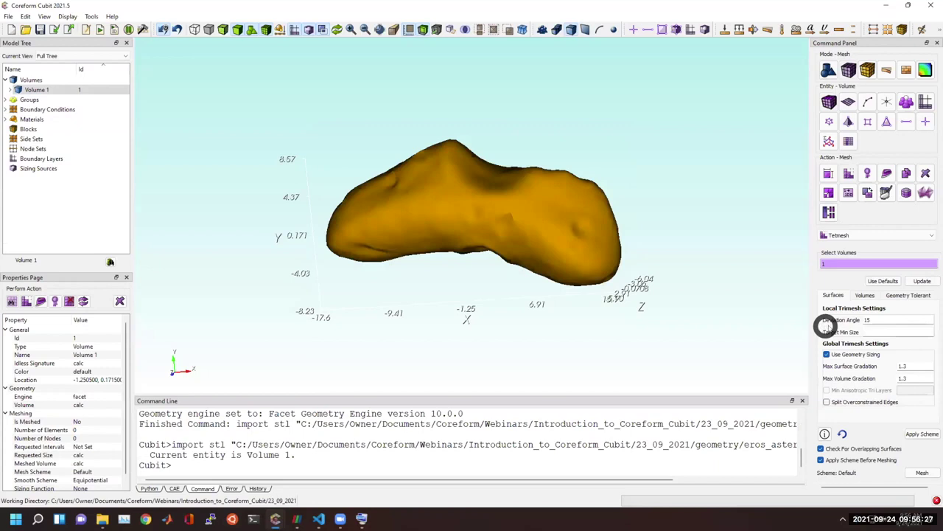
{"action": "left_click_drag", "start_coordinate": [881, 319], "coordinate": [842, 318]}
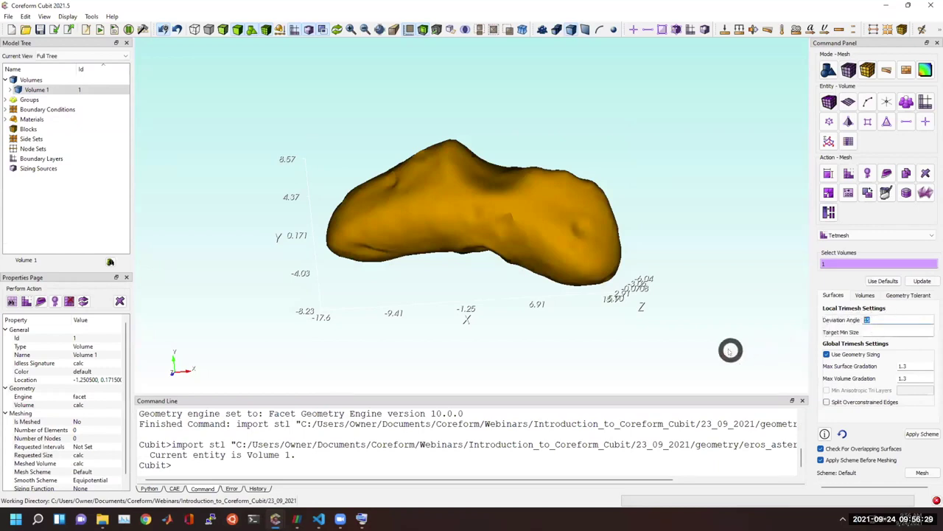
{"action": "type", "text": "5"}
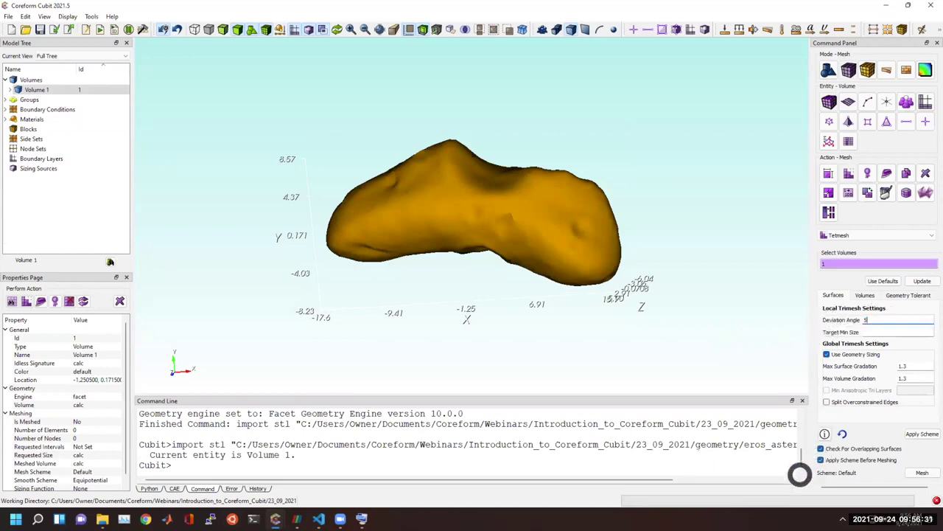
{"action": "scroll", "coordinate": [508, 243], "scroll_direction": "up", "scroll_amount": 3}
{"action": "left_click_drag", "start_coordinate": [442, 231], "coordinate": [385, 167]}
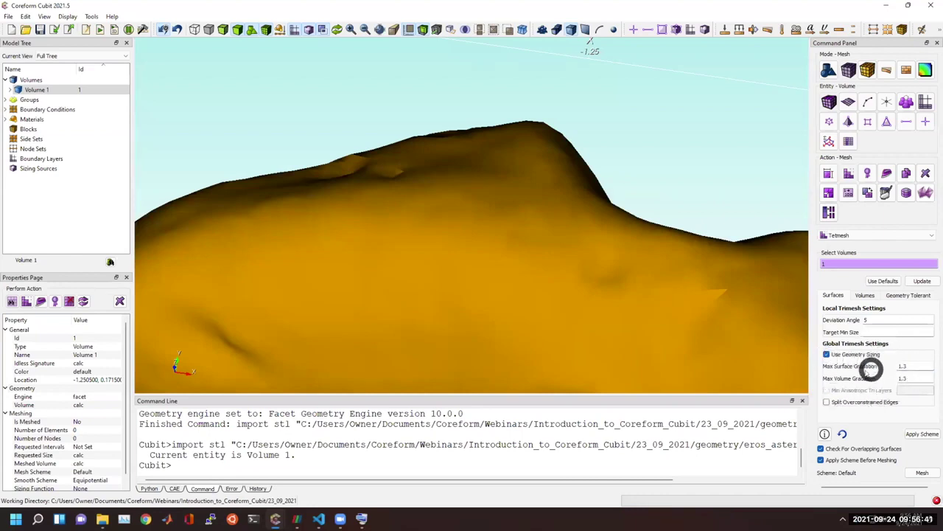
Step: Set surface and volume gradation to 1.05, apply the scheme, and mesh Volume 1 (483366 tets)
{"action": "left_click", "coordinate": [823, 399]}
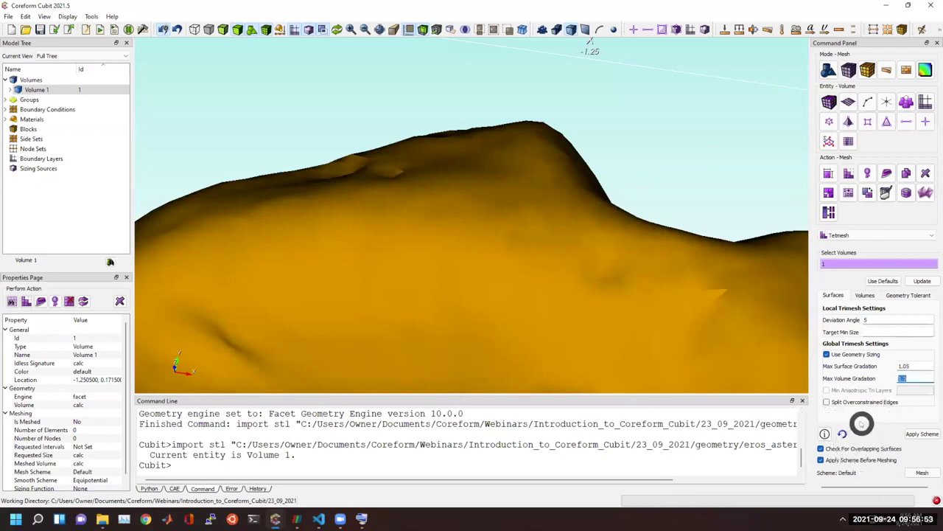
{"action": "type", "text": "05"}
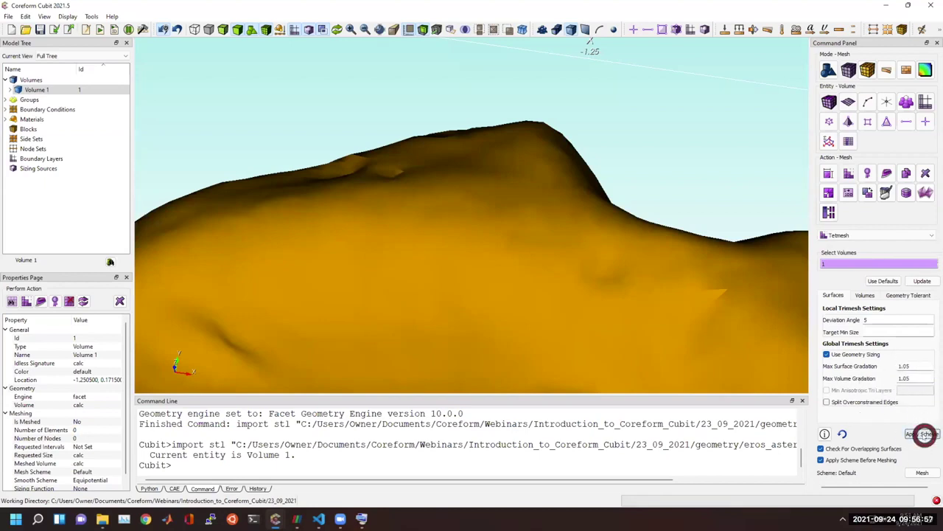
{"action": "left_click", "coordinate": [921, 433]}
{"action": "left_click", "coordinate": [923, 471]}
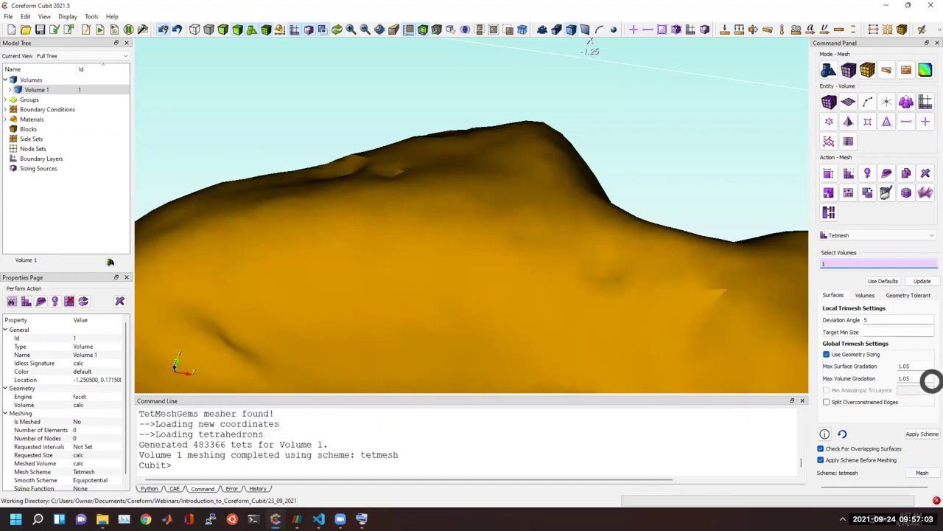
Step: Deselect Volume 1, orbit the new mesh, and change both gradation values from 1.05 to 1.3
{"action": "left_click", "coordinate": [543, 130]}
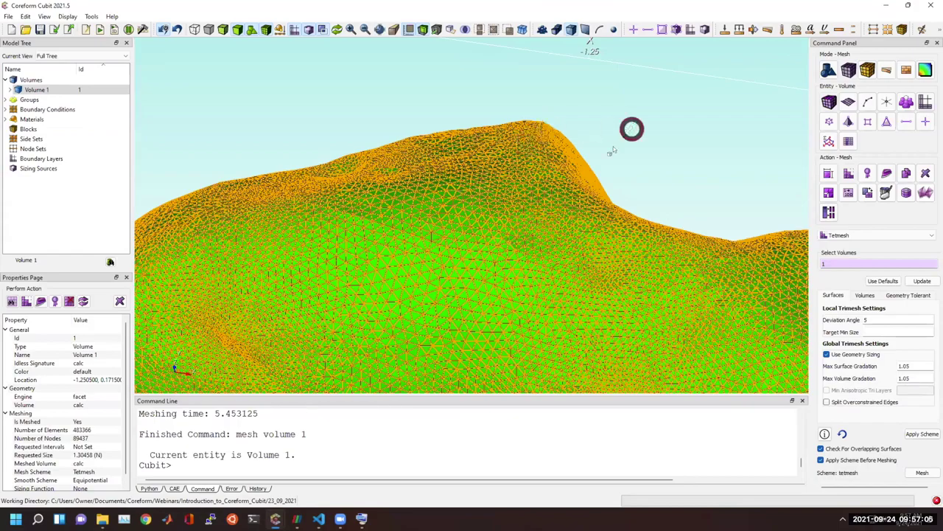
{"action": "left_click", "coordinate": [629, 128]}
{"action": "left_click_drag", "start_coordinate": [399, 208], "coordinate": [443, 174]}
{"action": "left_click_drag", "start_coordinate": [603, 178], "coordinate": [623, 175]}
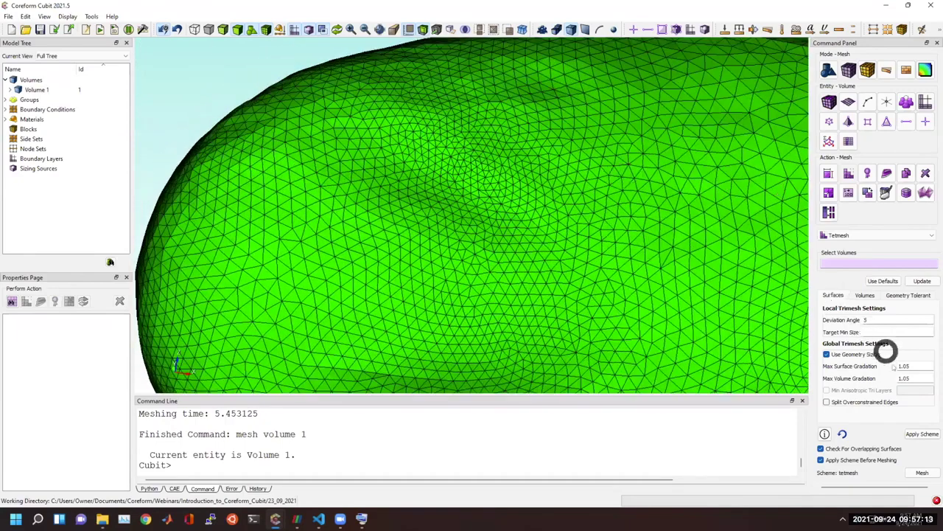
{"action": "key", "text": "BackSpace"}
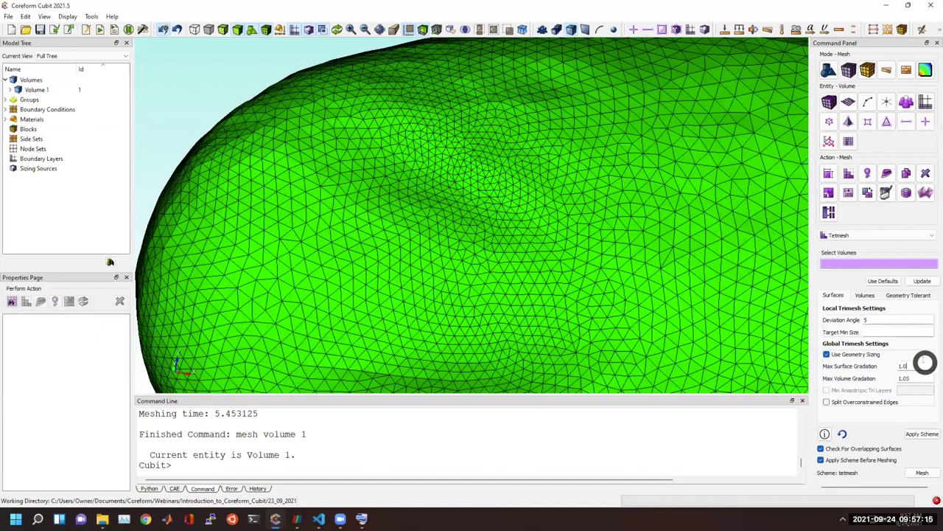
{"action": "left_click", "coordinate": [912, 377]}
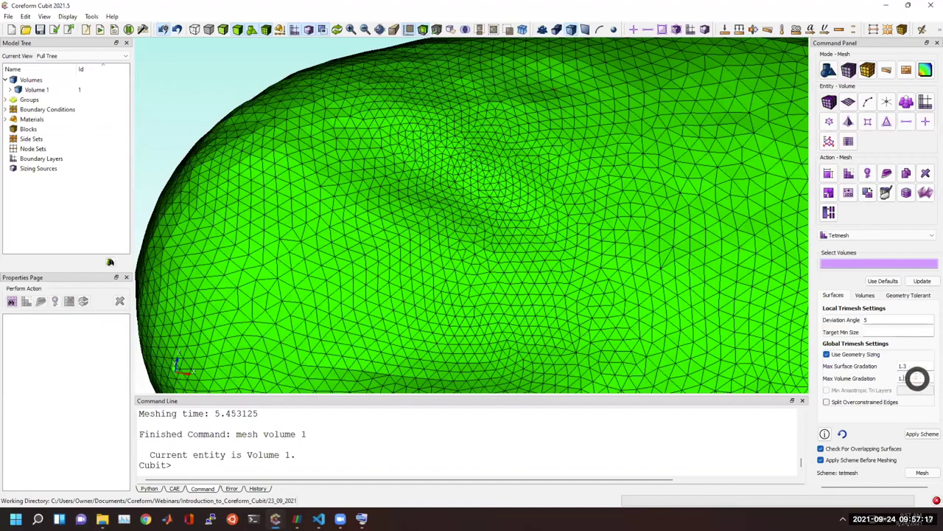
{"action": "type", "text": "3"}
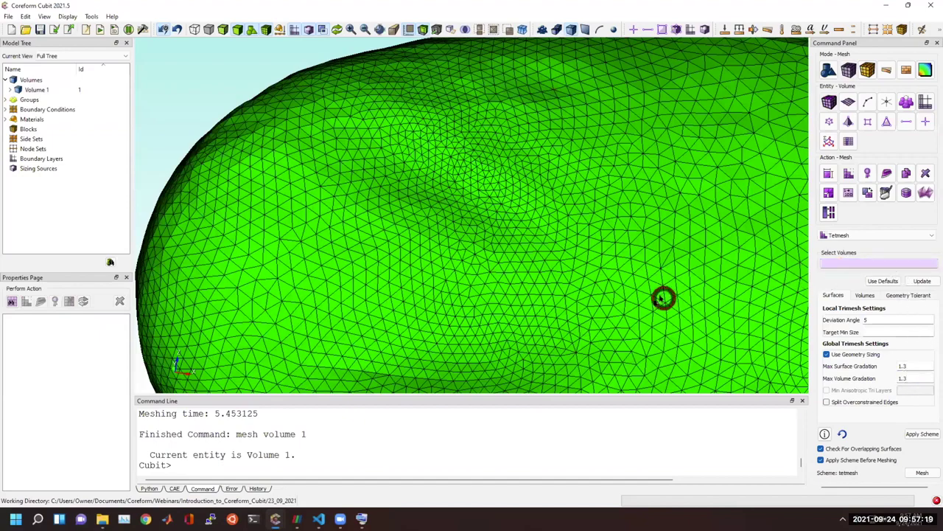
Step: Remesh Volume 1 with 1.3 gradation, then deselect it
{"action": "left_click", "coordinate": [663, 298]}
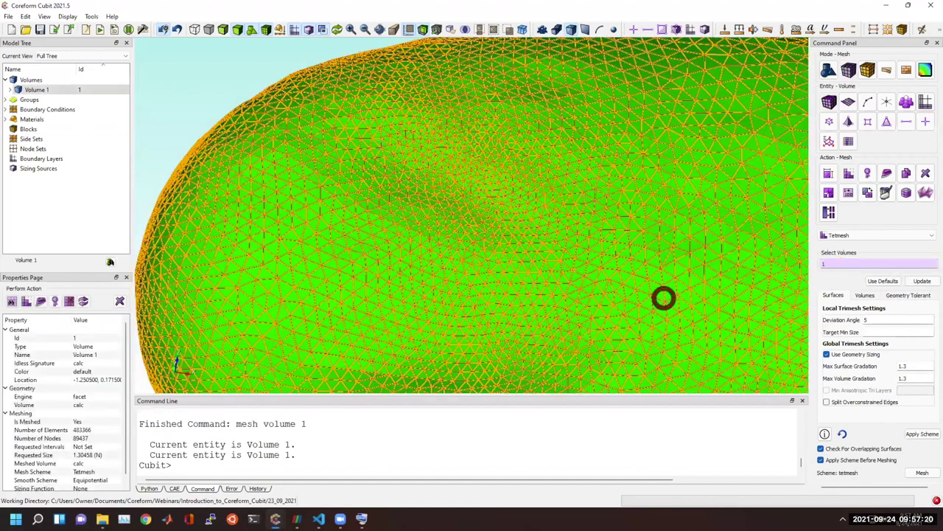
{"action": "left_click", "coordinate": [922, 472]}
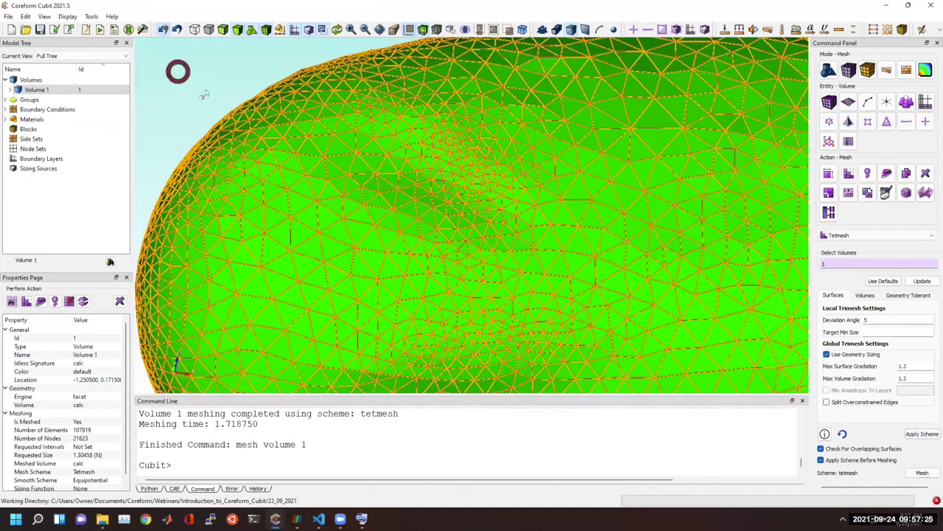
{"action": "left_click", "coordinate": [179, 73]}
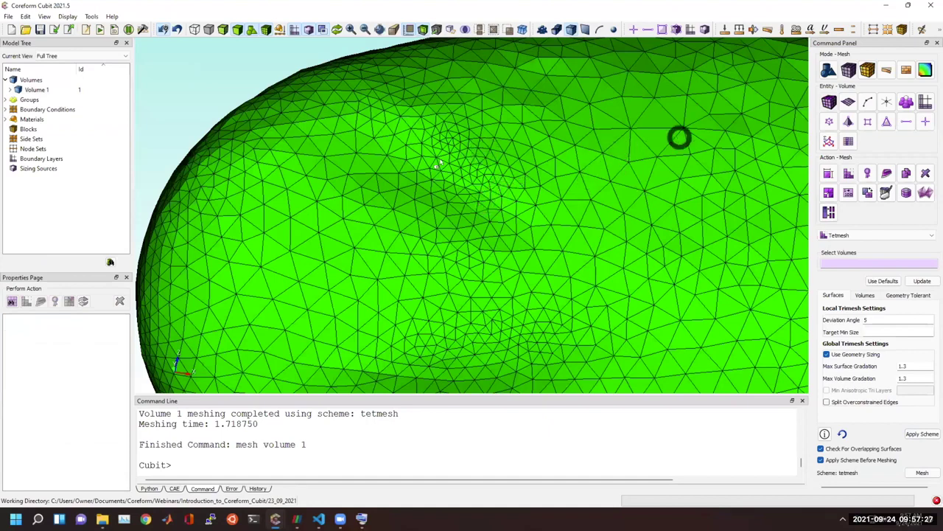
Step: Zoom out and orbit to show the whole meshed asteroid, and hide the axis labels
{"action": "left_click", "coordinate": [932, 366]}
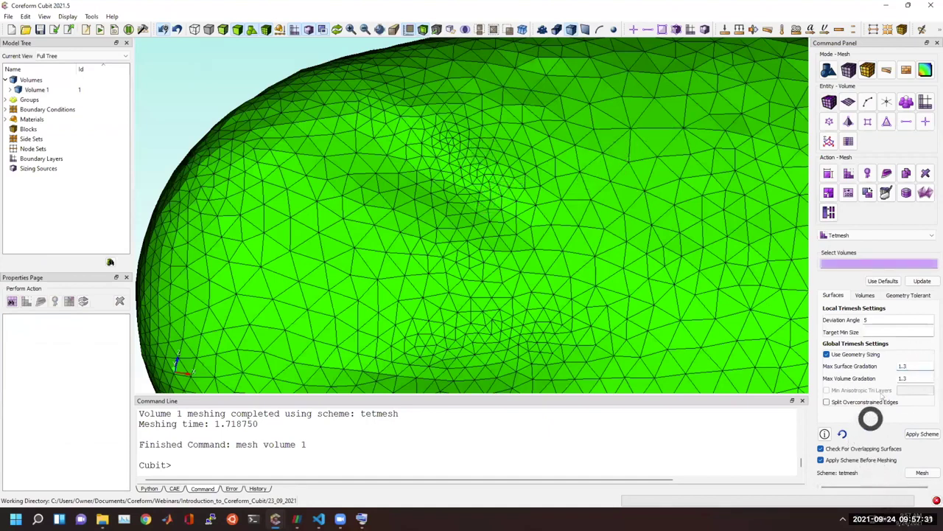
{"action": "left_click_drag", "start_coordinate": [594, 339], "coordinate": [461, 312]}
{"action": "left_click_drag", "start_coordinate": [495, 226], "coordinate": [400, 229]}
{"action": "left_click_drag", "start_coordinate": [410, 268], "coordinate": [395, 242]}
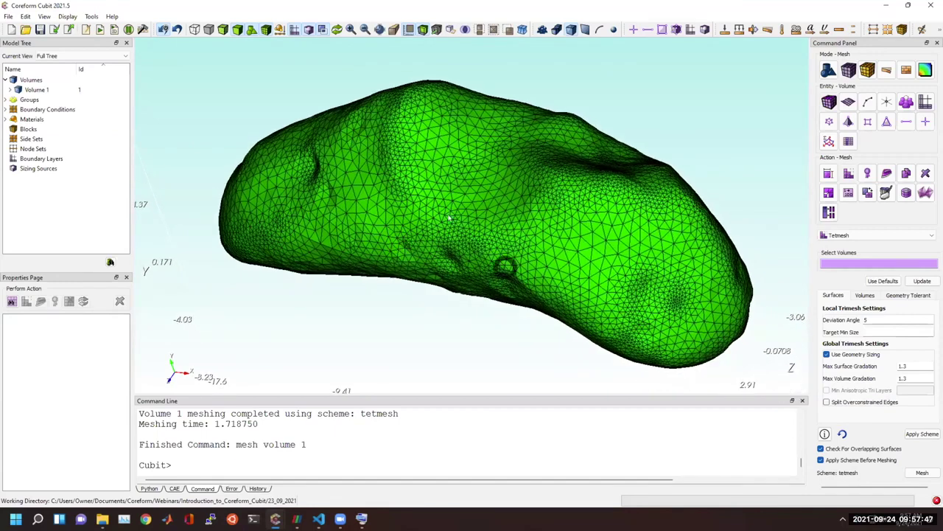
{"action": "left_click", "coordinate": [410, 32]}
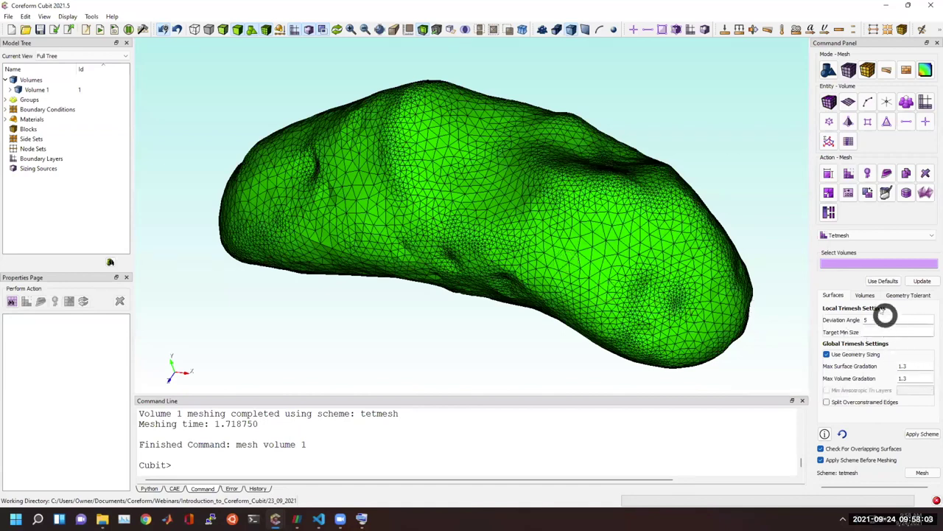
Step: Enable advanced volume tetmesh settings, minimizing sliver tets, over-constrained edges and over-constrained tets
{"action": "left_click", "coordinate": [864, 295]}
{"action": "left_click", "coordinate": [840, 375]}
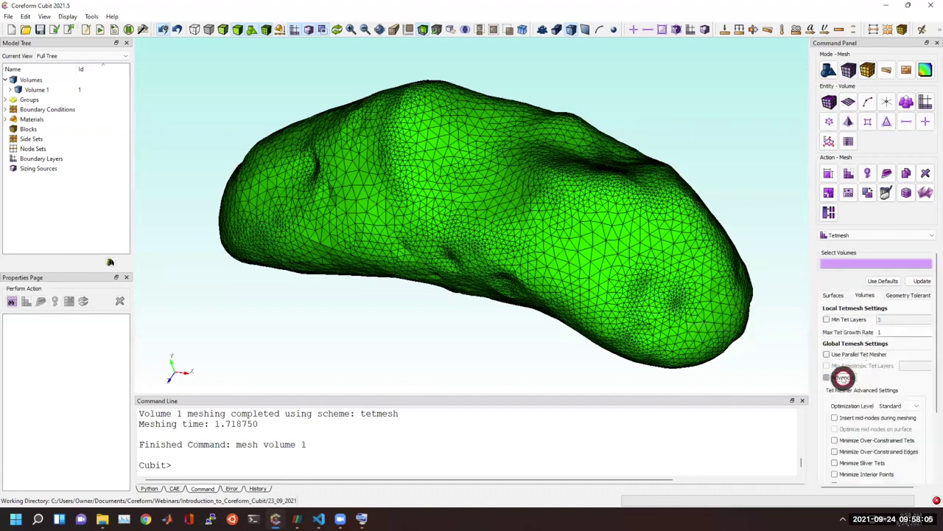
{"action": "scroll", "coordinate": [851, 350], "scroll_direction": "down", "scroll_amount": 1}
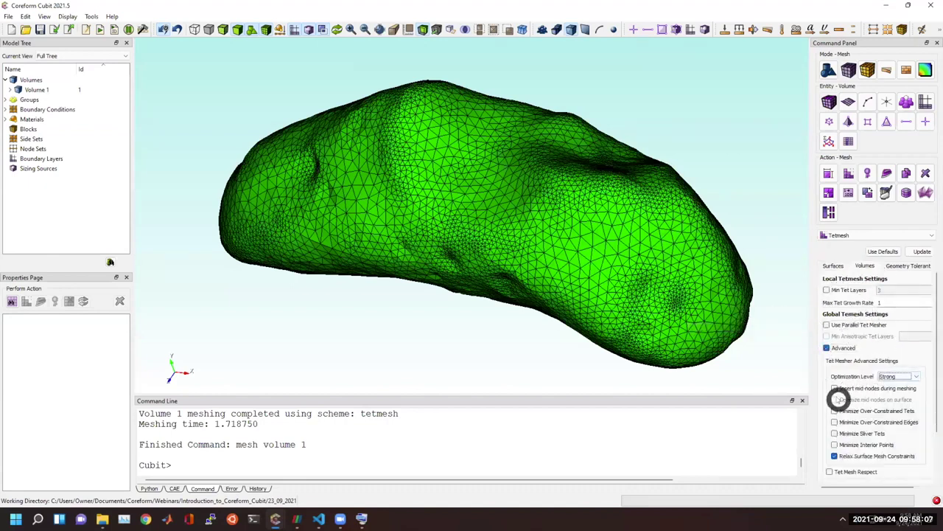
{"action": "left_click", "coordinate": [855, 433]}
{"action": "left_click", "coordinate": [862, 422]}
{"action": "left_click", "coordinate": [855, 410]}
{"action": "scroll", "coordinate": [892, 435], "scroll_direction": "down", "scroll_amount": 2}
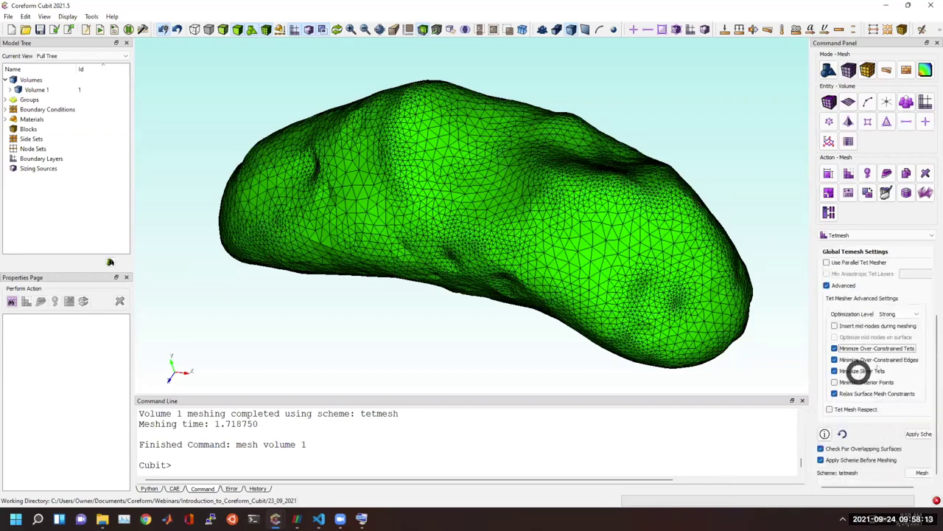
Step: Set the tetmesh Optimization Level to Extreme and attempt to mesh
{"action": "left_click", "coordinate": [898, 313]}
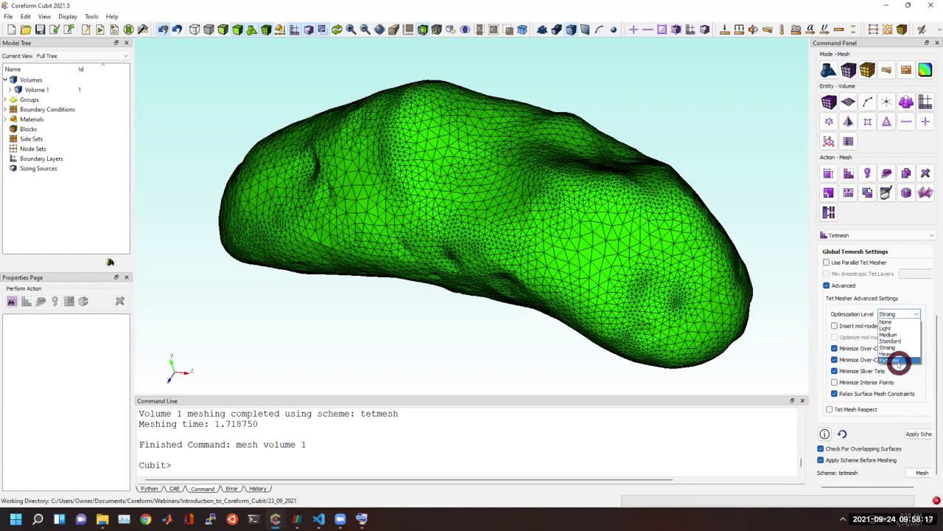
{"action": "left_click", "coordinate": [898, 362]}
{"action": "left_click", "coordinate": [919, 473]}
{"action": "left_click", "coordinate": [420, 389]}
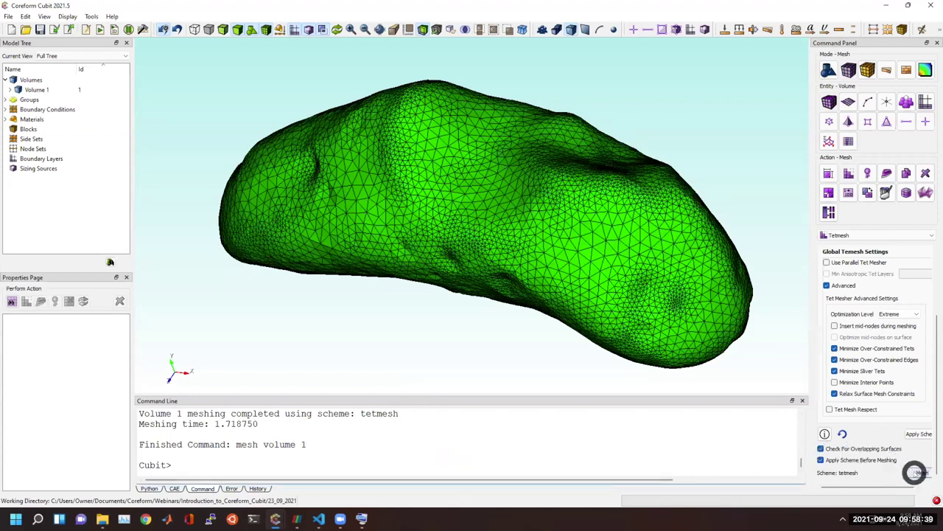
{"action": "scroll", "coordinate": [847, 382], "scroll_direction": "up", "scroll_amount": 3}
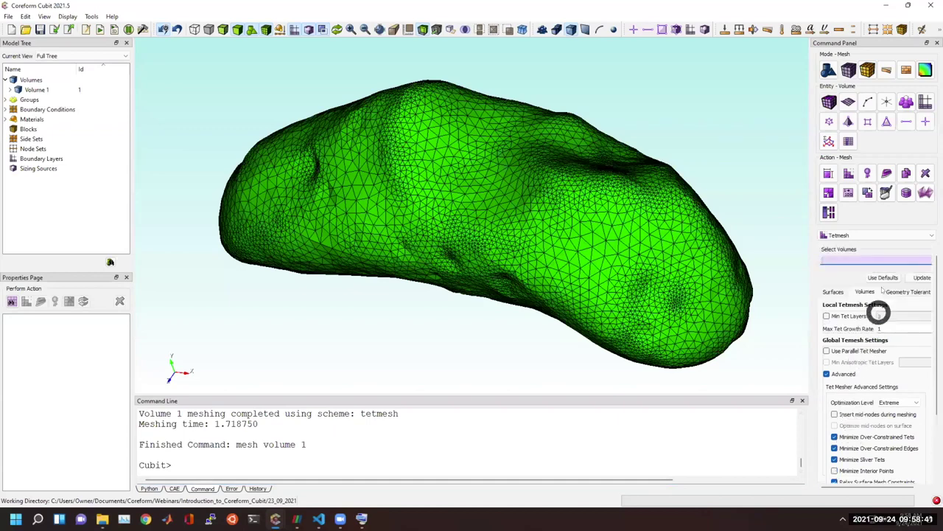
Step: Remesh Volume 1 with Extreme optimization (108349 tets, 21680 nodes) and refresh the display
{"action": "left_click", "coordinate": [645, 268]}
{"action": "scroll", "coordinate": [885, 442], "scroll_direction": "down", "scroll_amount": 3}
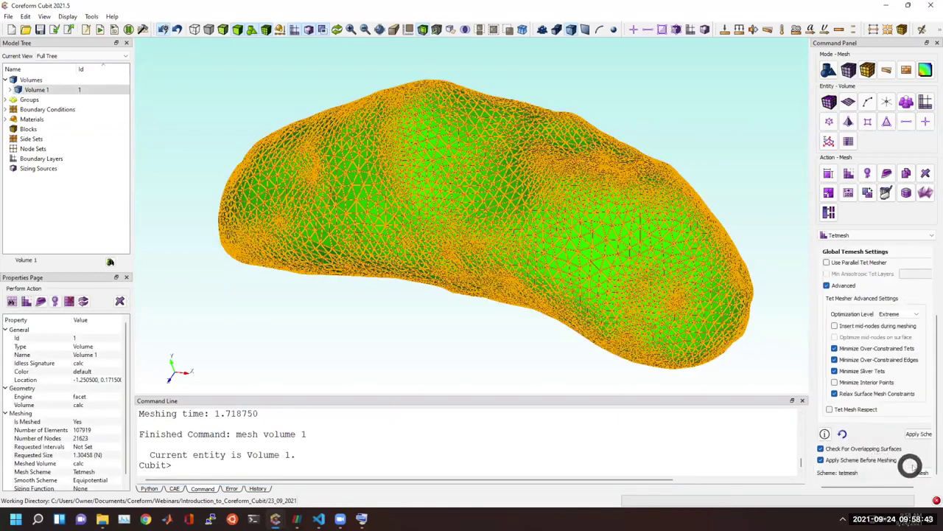
{"action": "left_click", "coordinate": [917, 469]}
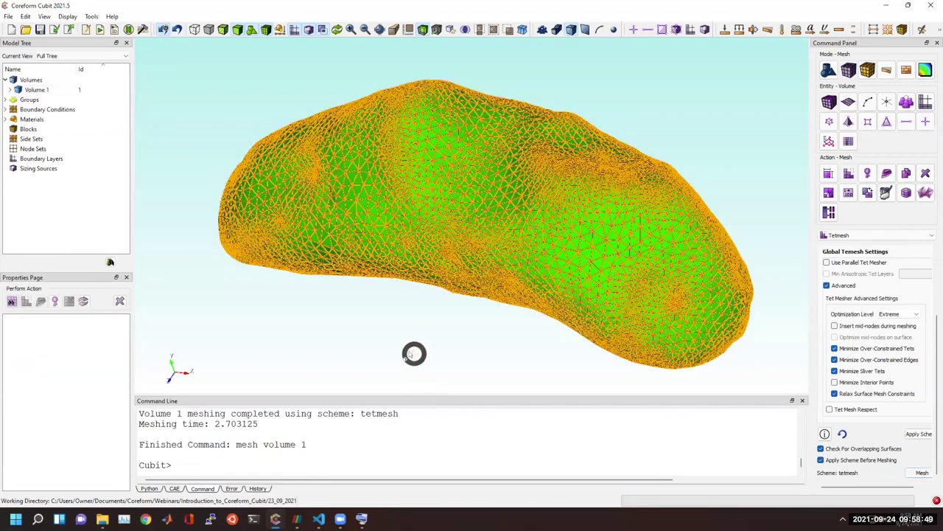
{"action": "right_click", "coordinate": [413, 353]}
{"action": "right_click", "coordinate": [441, 363]}
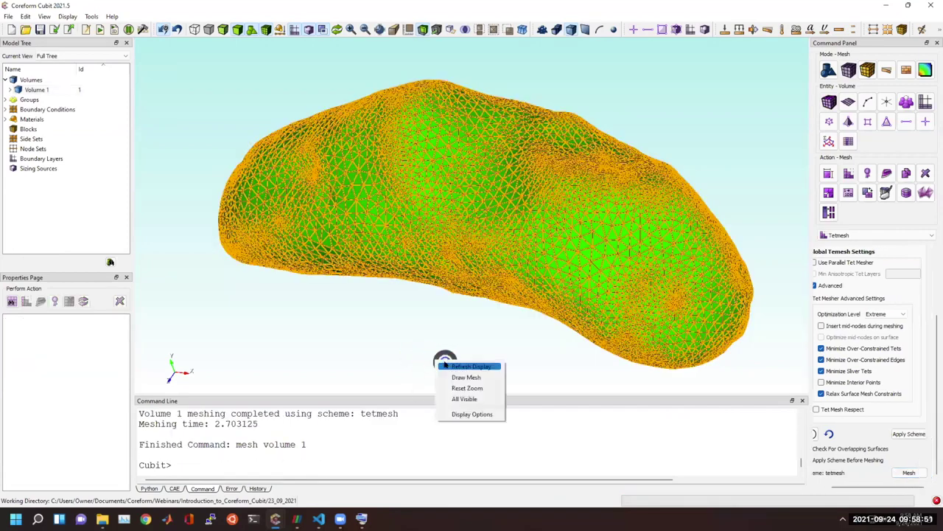
{"action": "left_click", "coordinate": [449, 366]}
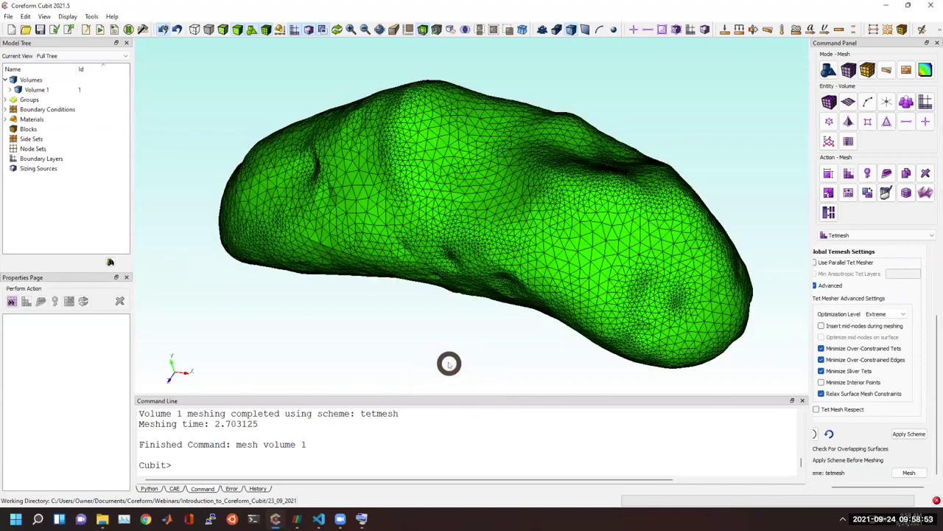